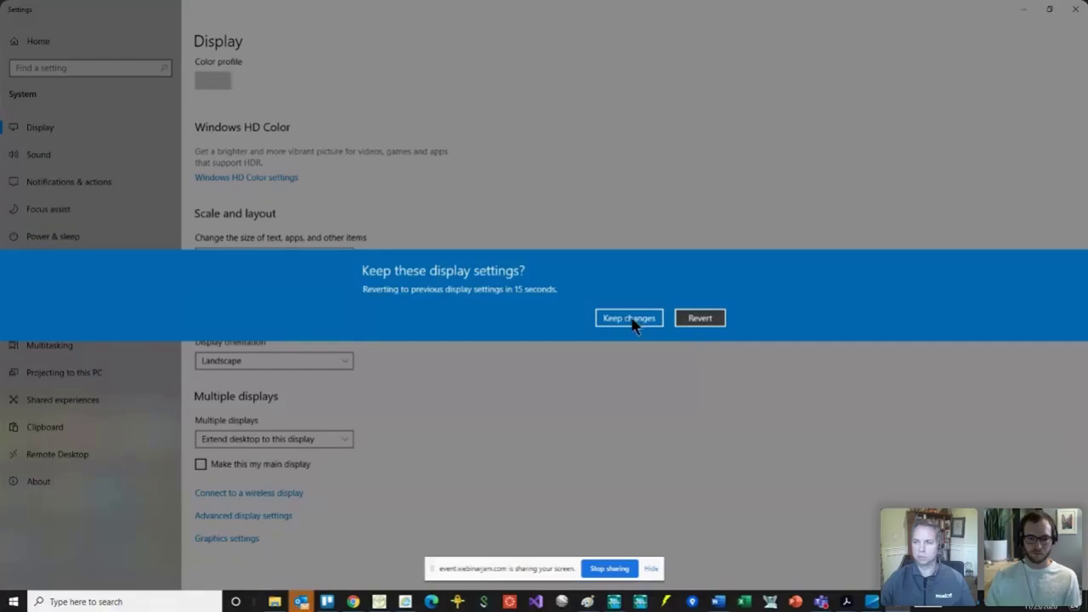
- Apply and keep a 1920 × 1080 resolution on the current display
{"action": "left_click", "coordinate": [630, 318]}
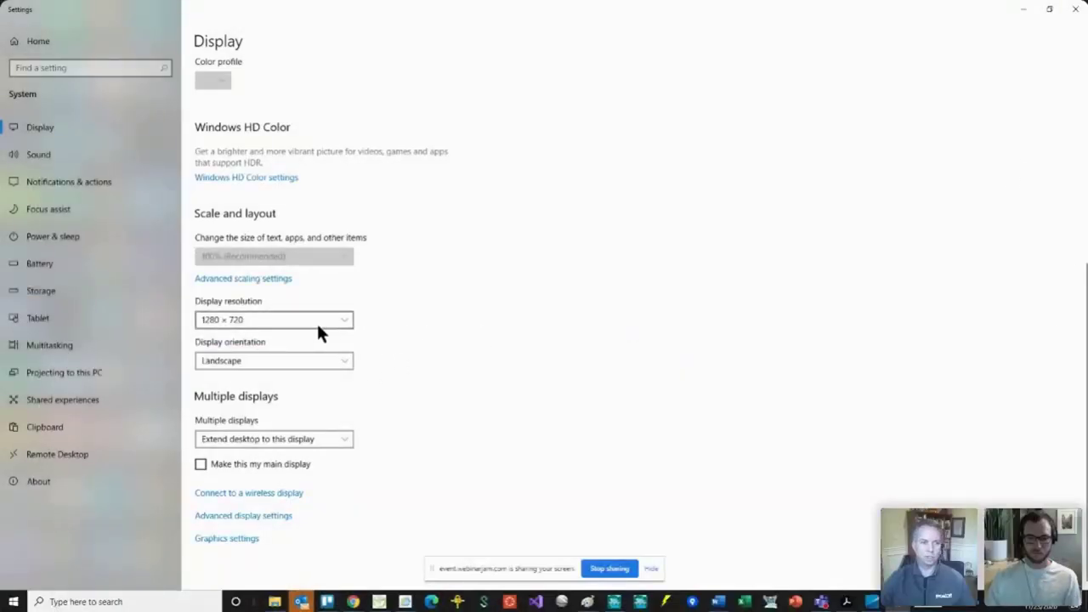
{"action": "left_click", "coordinate": [344, 324]}
{"action": "scroll", "coordinate": [337, 328], "scroll_direction": "up", "scroll_amount": 2}
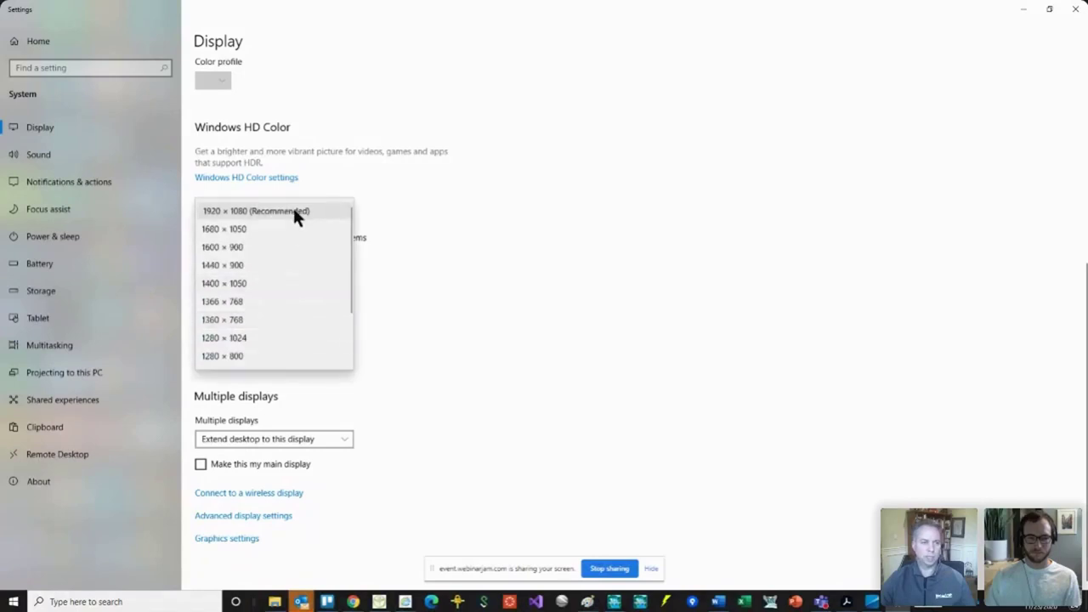
{"action": "key", "text": "Return"}
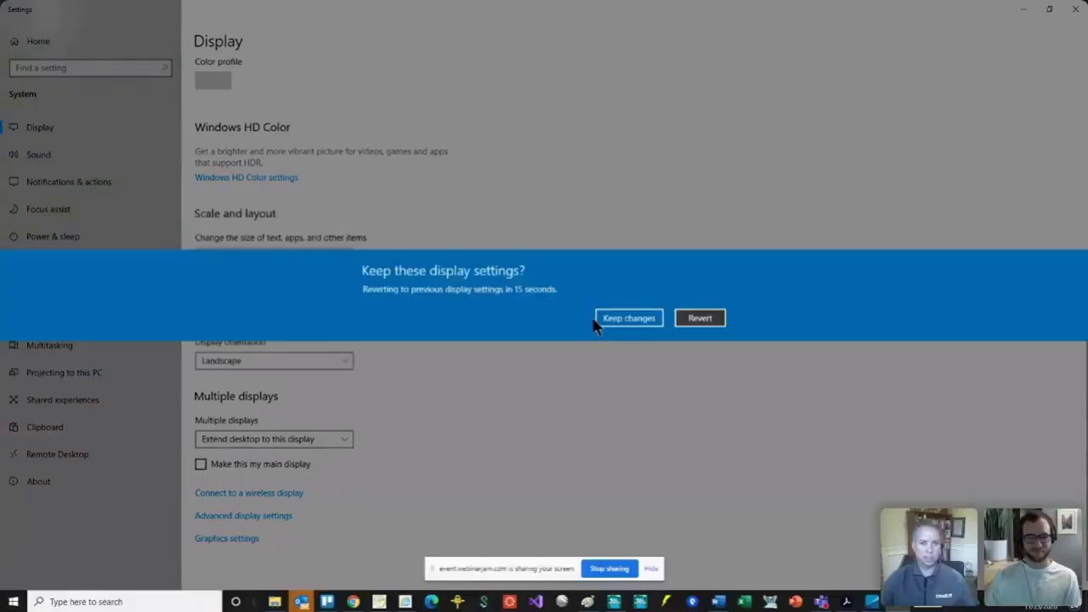
{"action": "left_click", "coordinate": [629, 318]}
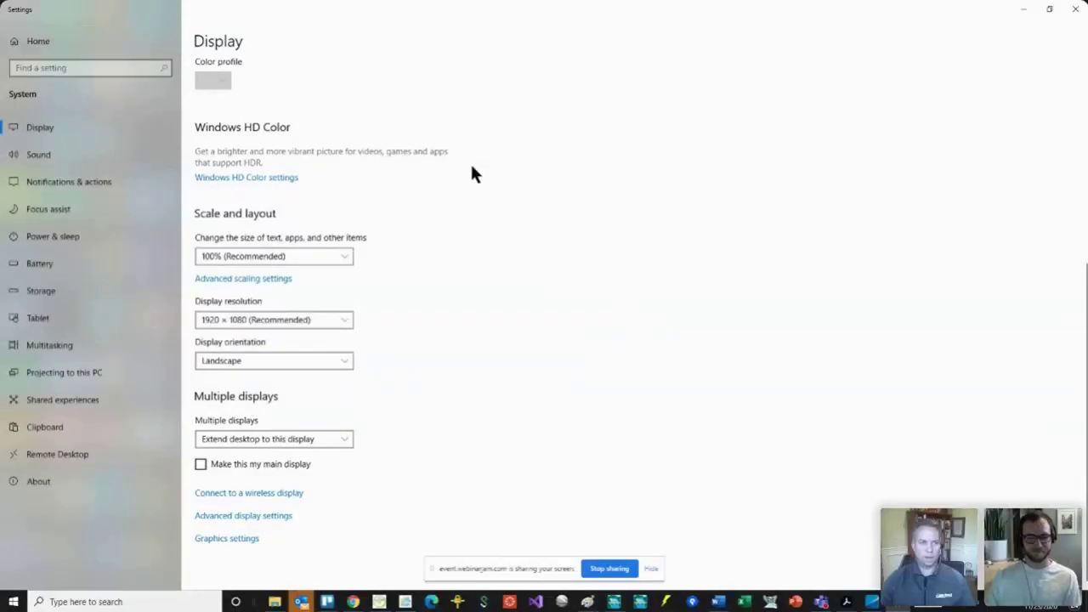
{"action": "scroll", "coordinate": [472, 172], "scroll_direction": "up", "scroll_amount": 5}
- Select display 3, set it to 1280 × 720 and keep the change
{"action": "left_click", "coordinate": [431, 189]}
{"action": "scroll", "coordinate": [439, 365], "scroll_direction": "down", "scroll_amount": 5}
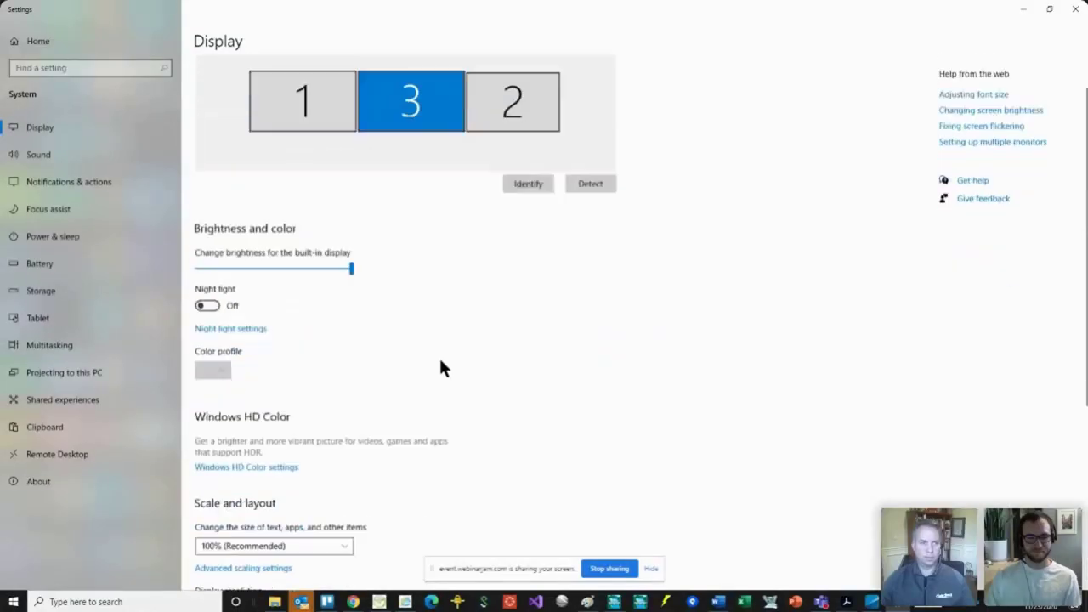
{"action": "left_click", "coordinate": [329, 319]}
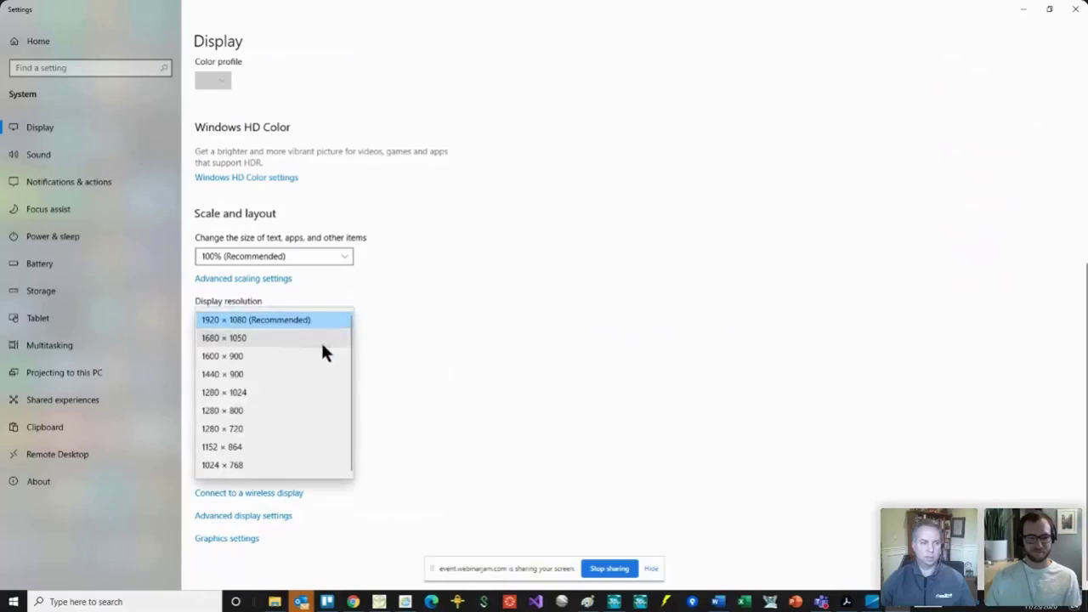
{"action": "scroll", "coordinate": [299, 374], "scroll_direction": "down", "scroll_amount": 1}
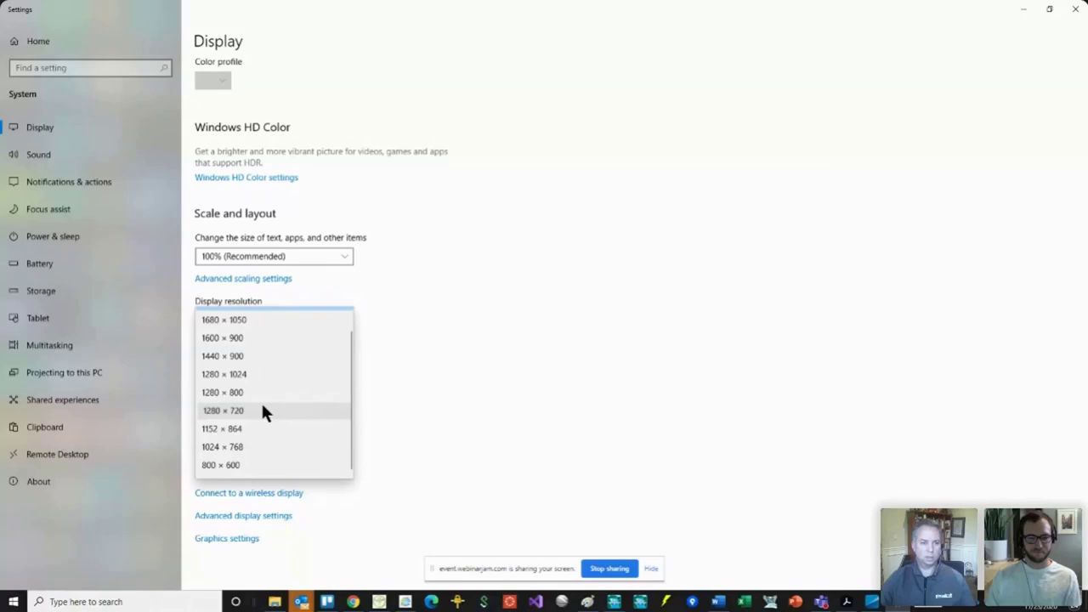
{"action": "left_click", "coordinate": [263, 409]}
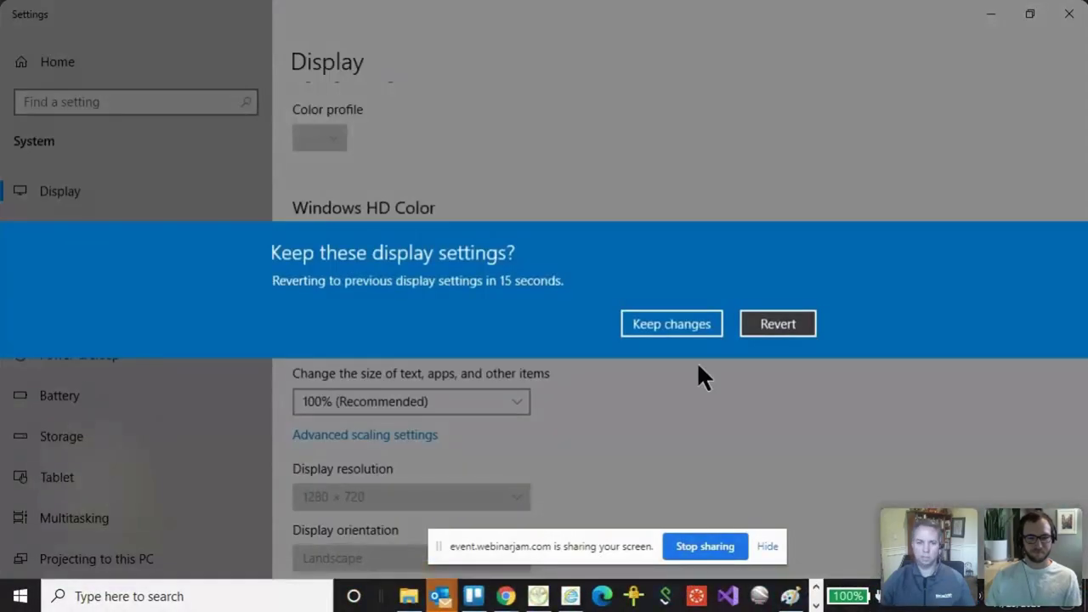
{"action": "left_click", "coordinate": [681, 324]}
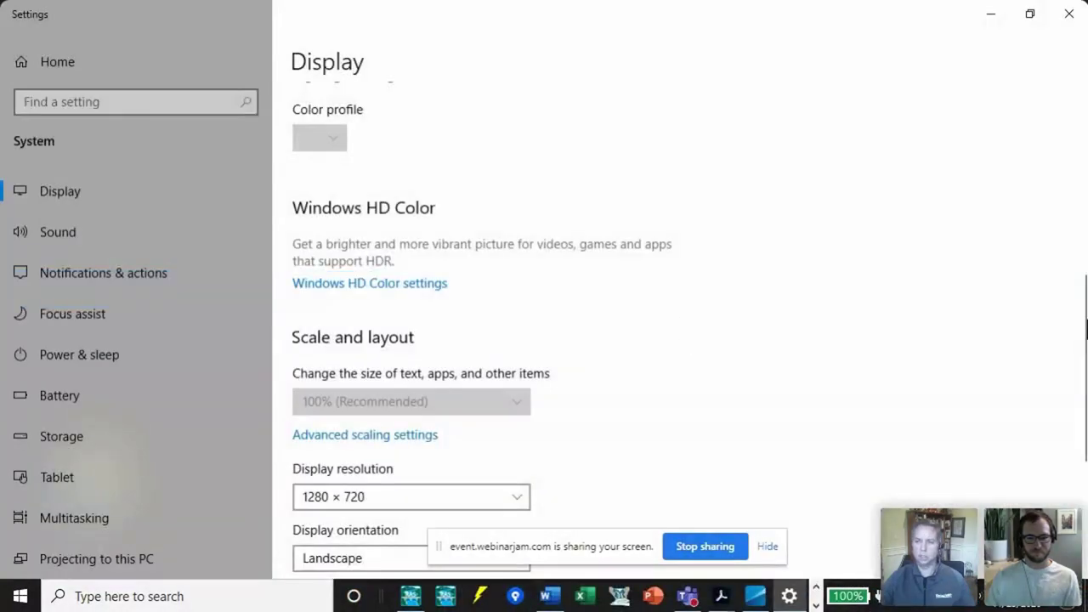
- Close Settings and open the Simple 2D Area geometry editor maximized
{"action": "left_click", "coordinate": [1069, 14]}
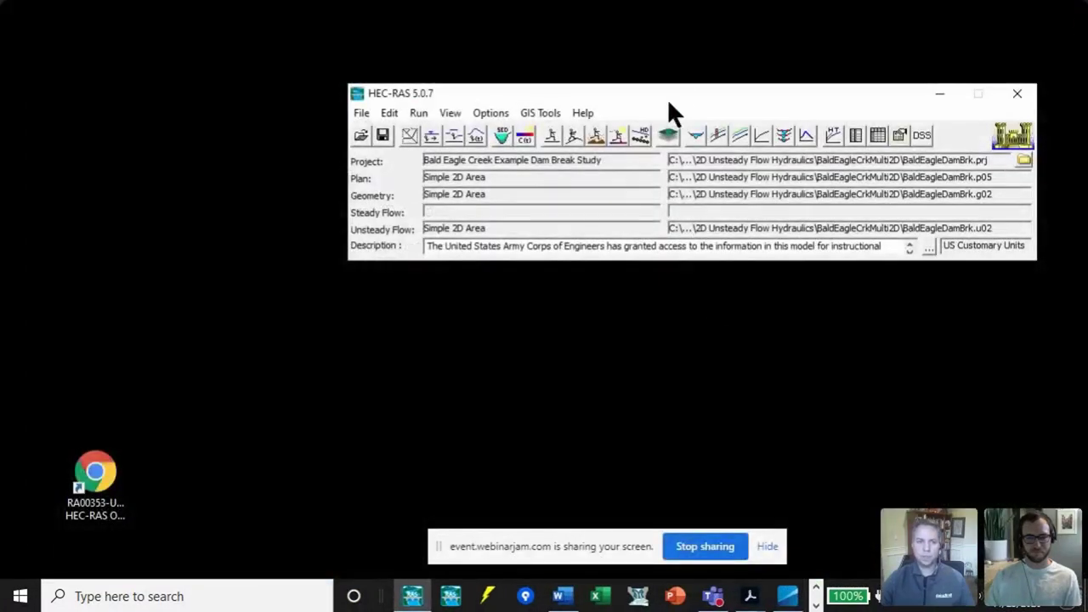
{"action": "left_click_drag", "start_coordinate": [670, 99], "coordinate": [551, 66]}
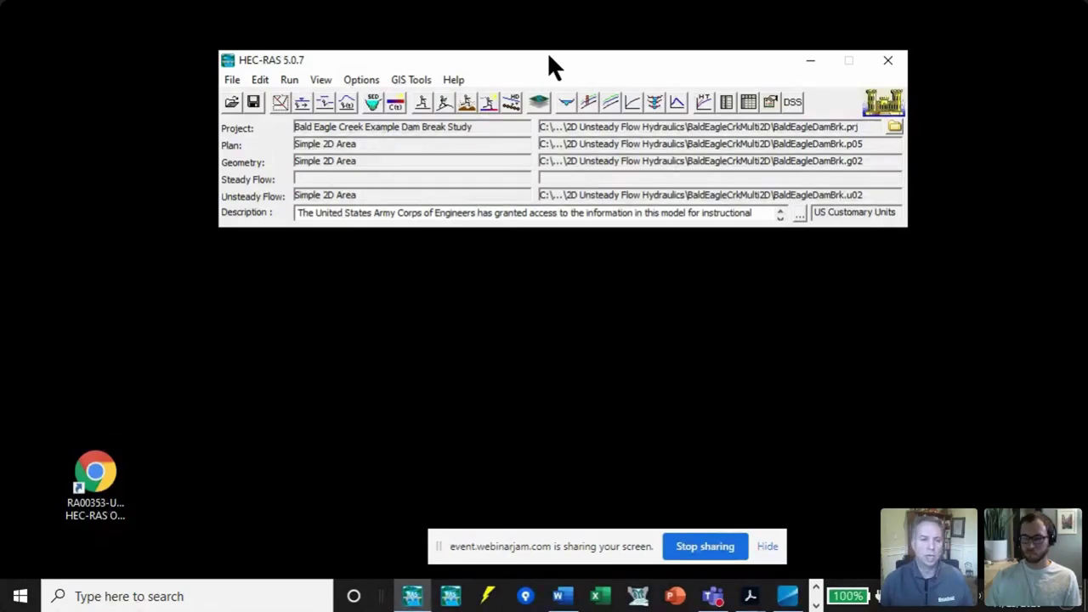
{"action": "left_click", "coordinate": [274, 100]}
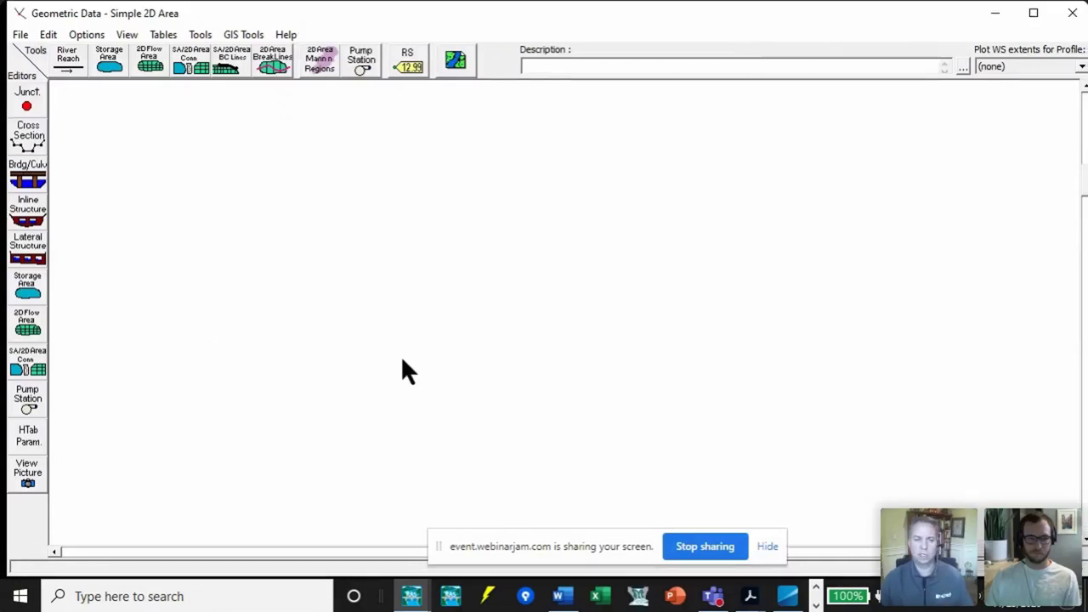
{"action": "double_click", "coordinate": [683, 21]}
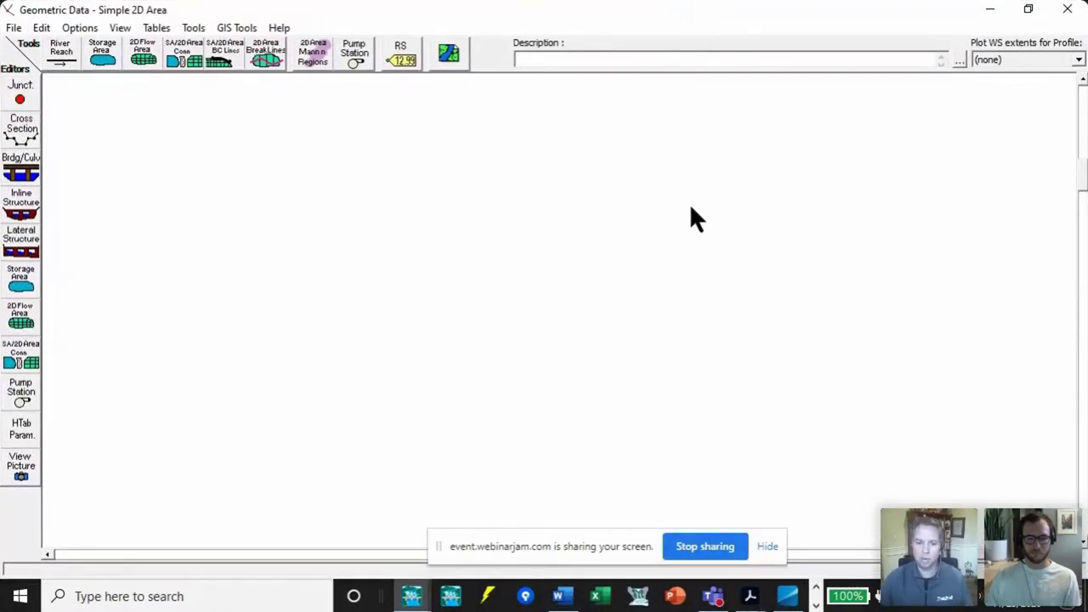
- Bring the HEC-RAS main project window back to the front from the taskbar
{"action": "mouse_move", "coordinate": [748, 595]}
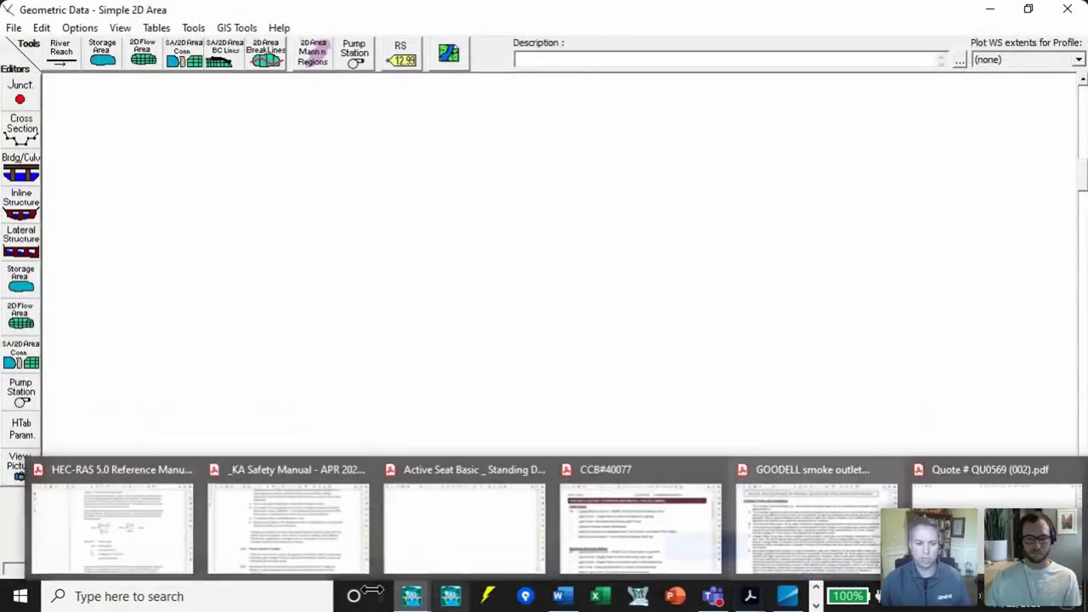
{"action": "mouse_move", "coordinate": [415, 596]}
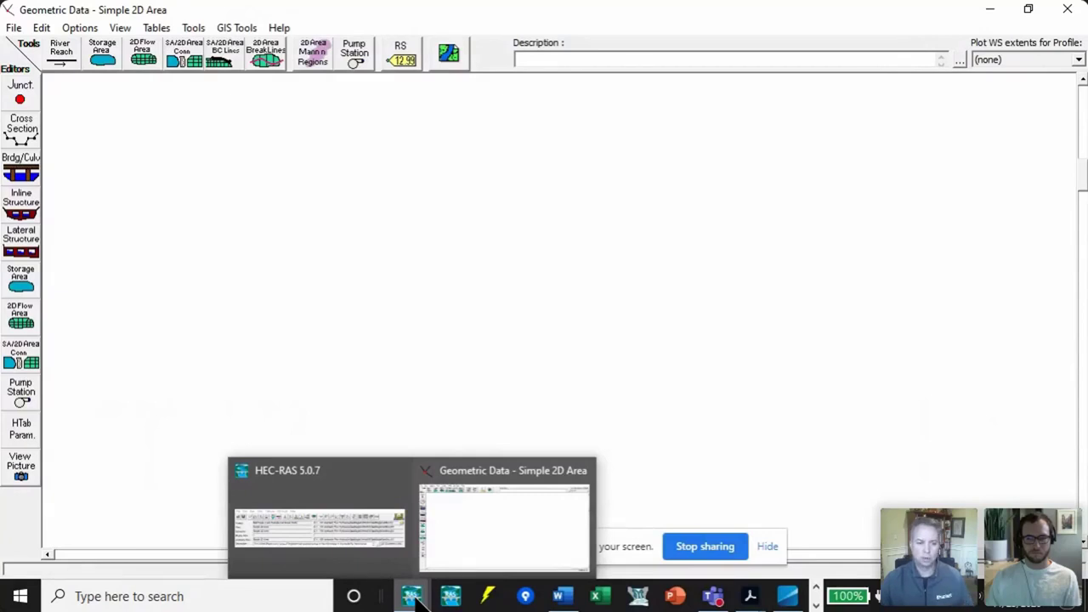
{"action": "left_click", "coordinate": [357, 555]}
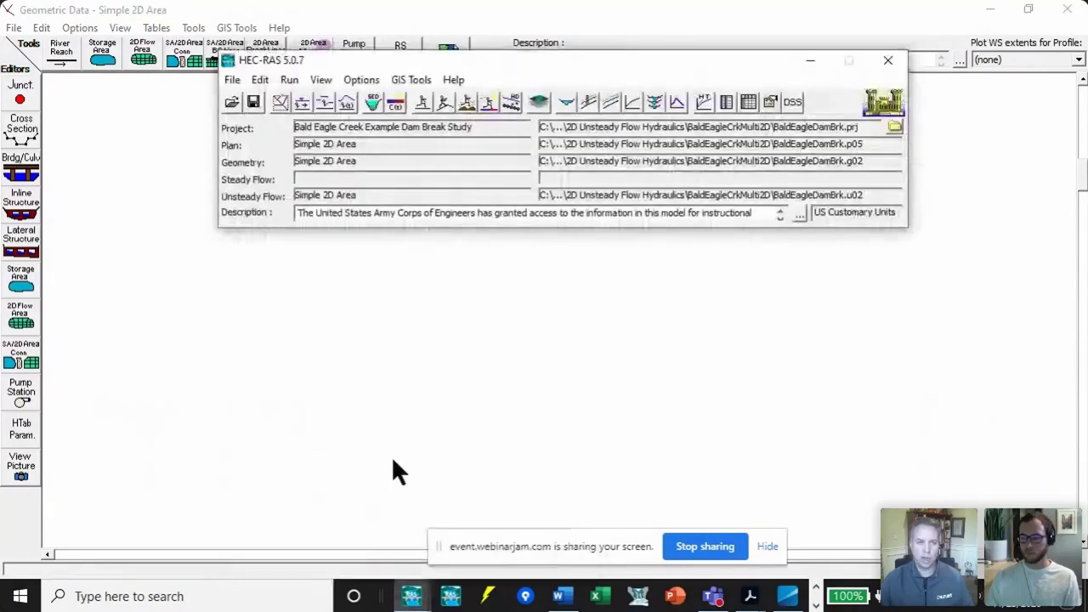
- In RAS Mapper's Set Projection for Project, confirm the Pennsylvania North FIPS 3701 Feet .prj
{"action": "left_click", "coordinate": [537, 99]}
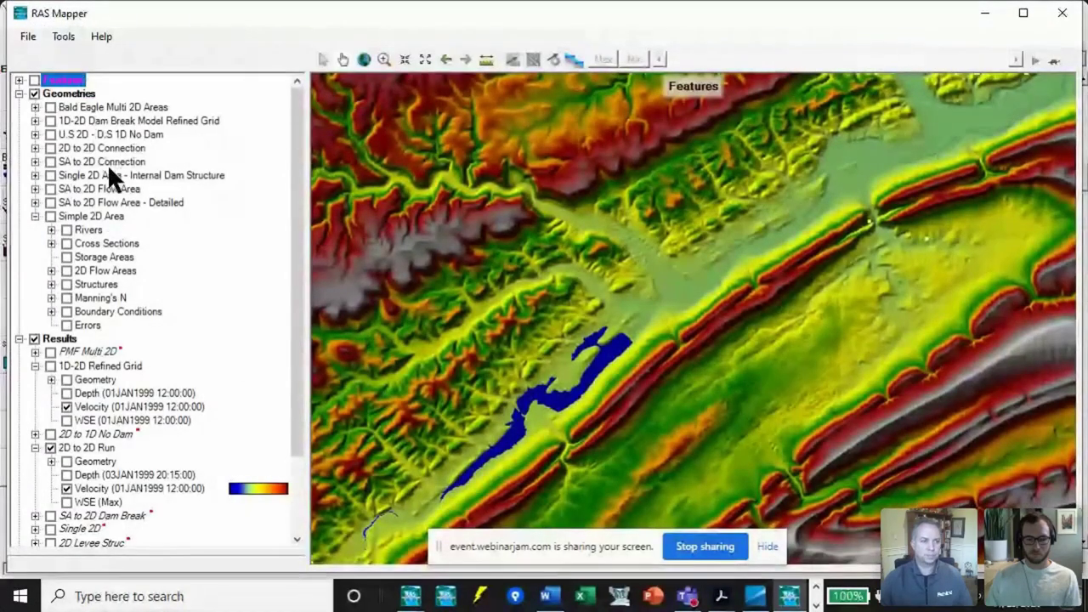
{"action": "left_click", "coordinate": [63, 37]}
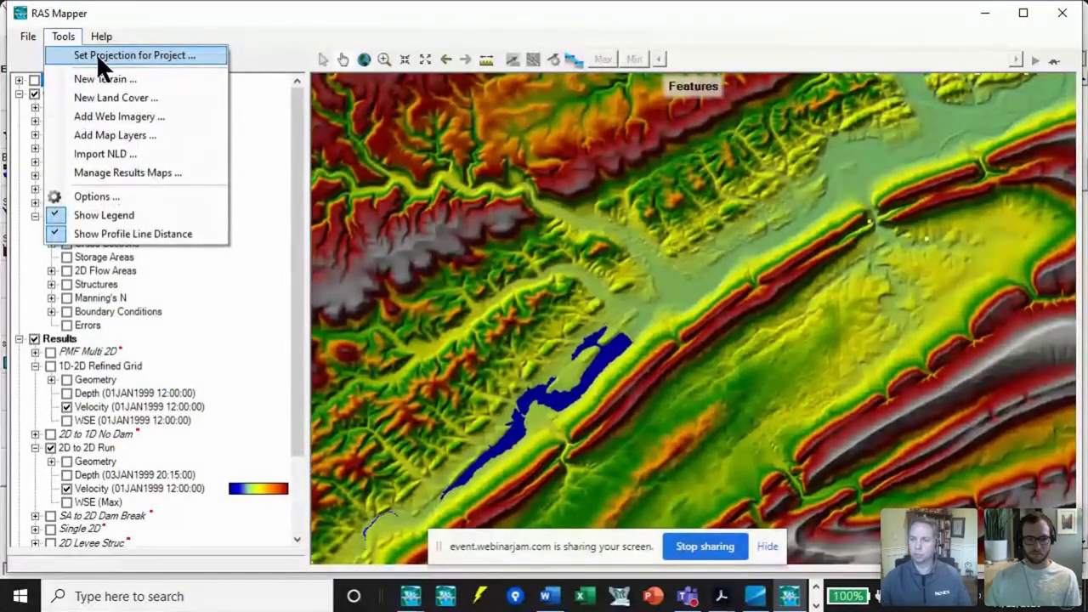
{"action": "left_click", "coordinate": [97, 55]}
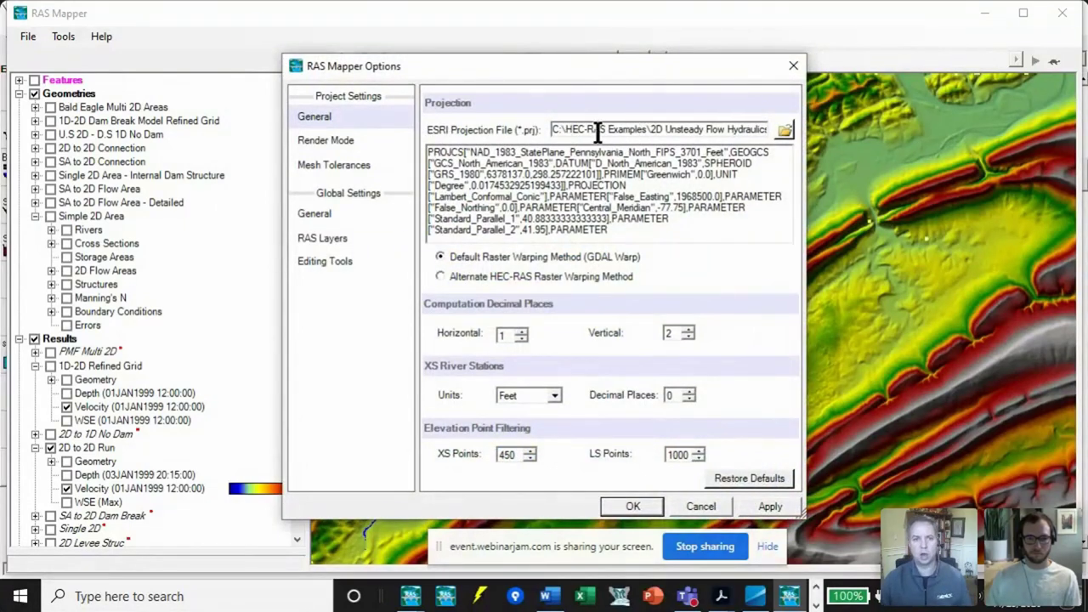
{"action": "left_click_drag", "start_coordinate": [598, 132], "coordinate": [807, 132]}
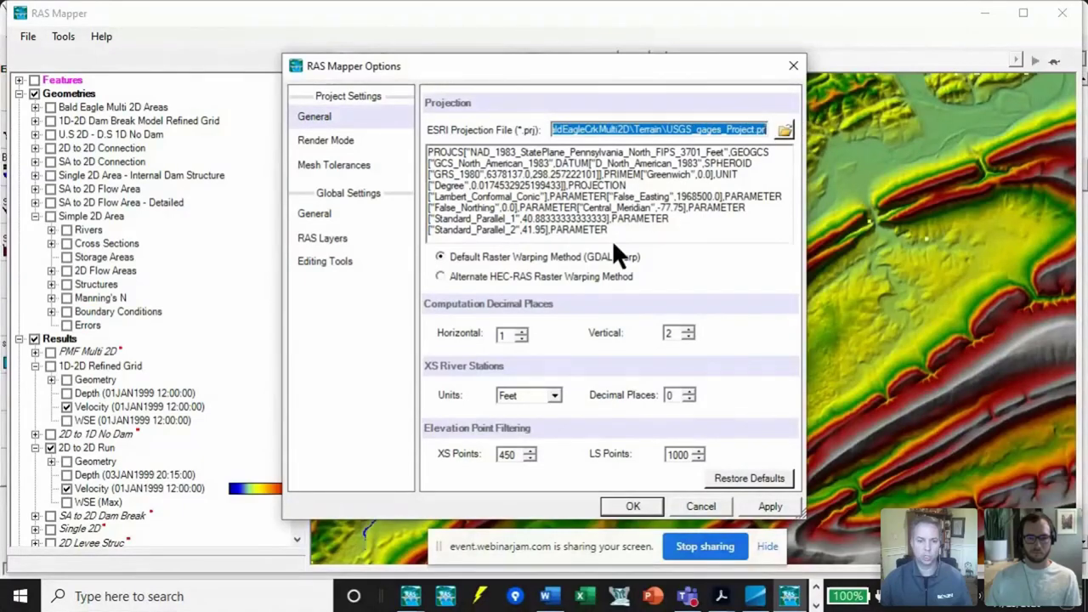
{"action": "left_click", "coordinate": [634, 508]}
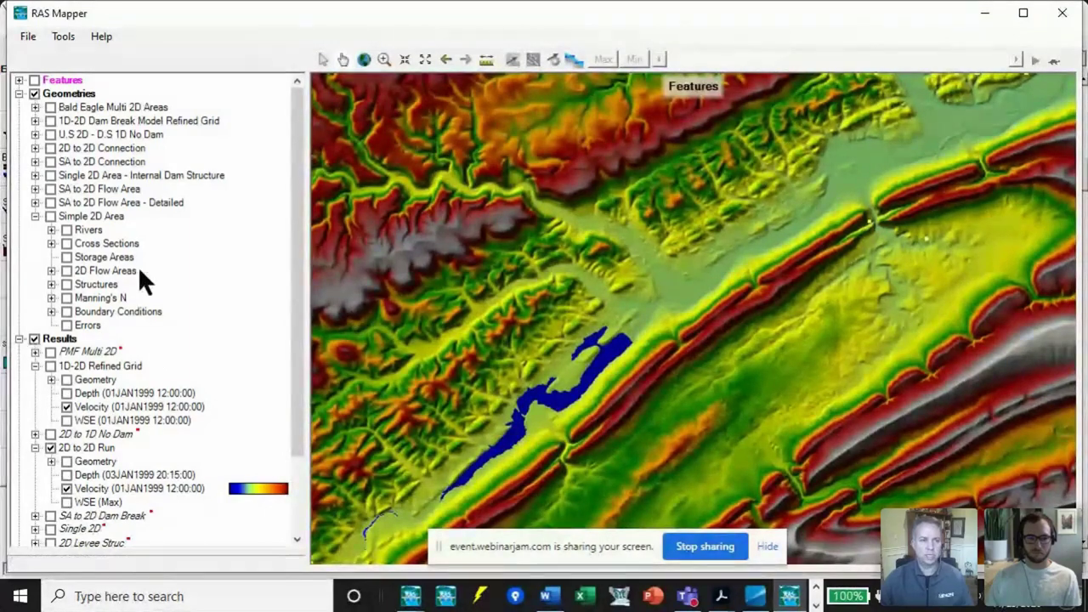
- Inspect the Terrain50 layer under Terrains, then bring up the Geometries options menu
{"action": "scroll", "coordinate": [133, 285], "scroll_direction": "down", "scroll_amount": 3}
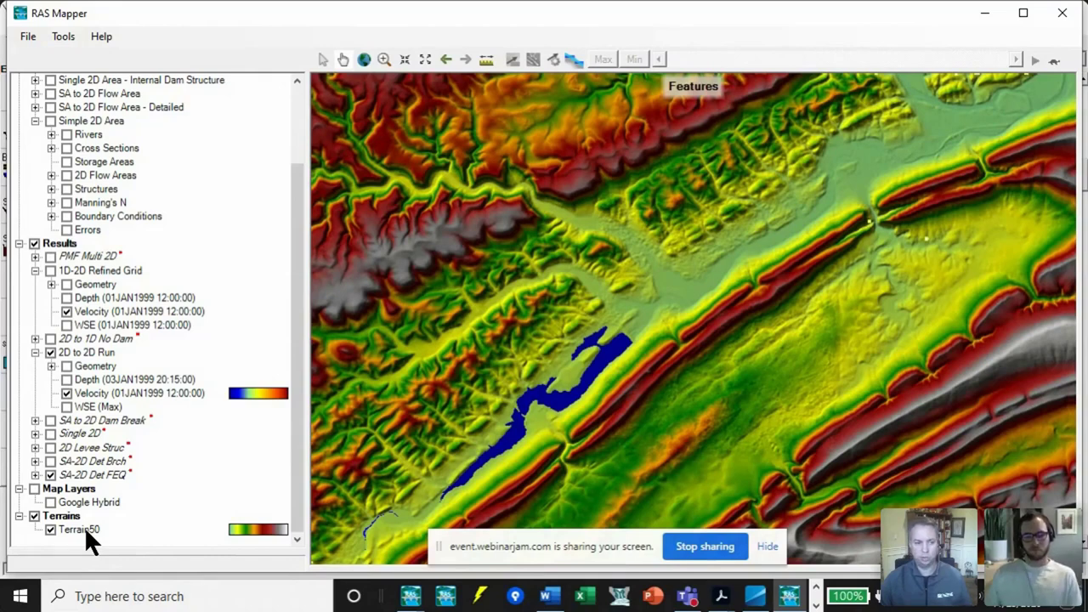
{"action": "right_click", "coordinate": [64, 509]}
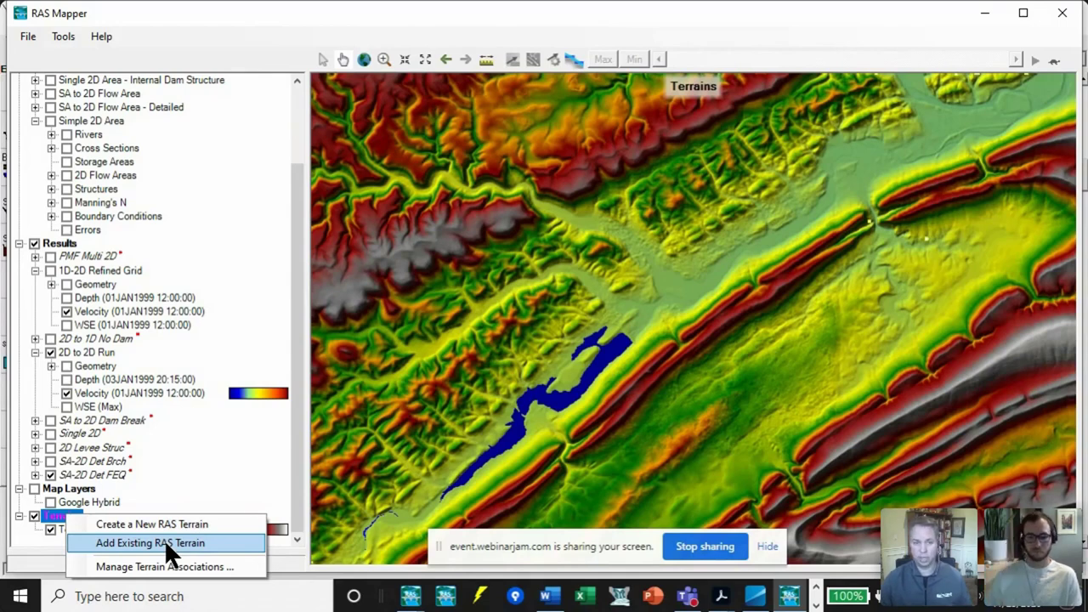
{"action": "left_click", "coordinate": [267, 12]}
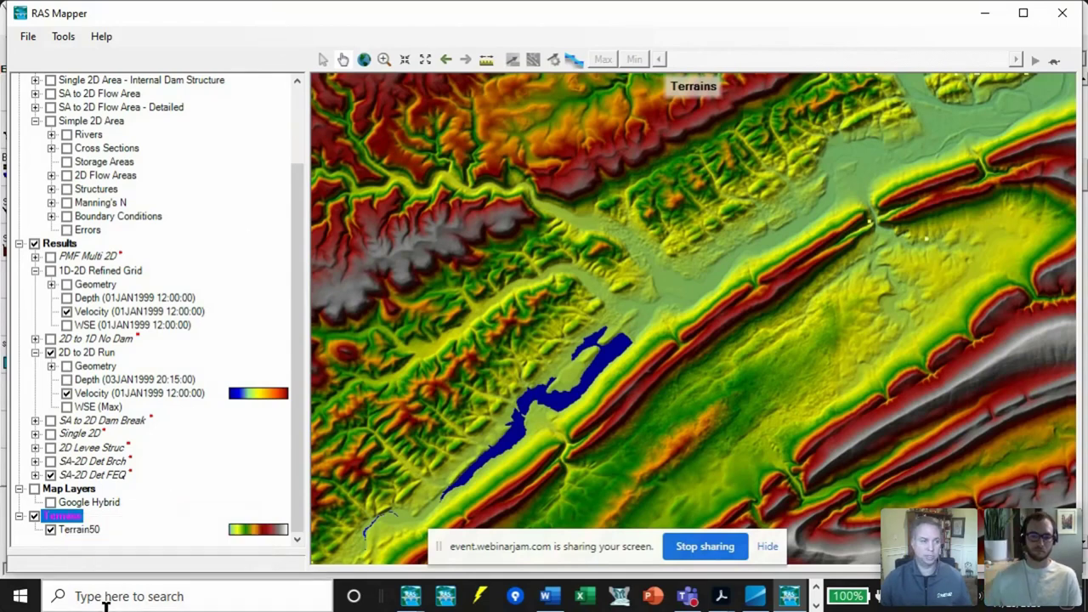
{"action": "left_click", "coordinate": [77, 527]}
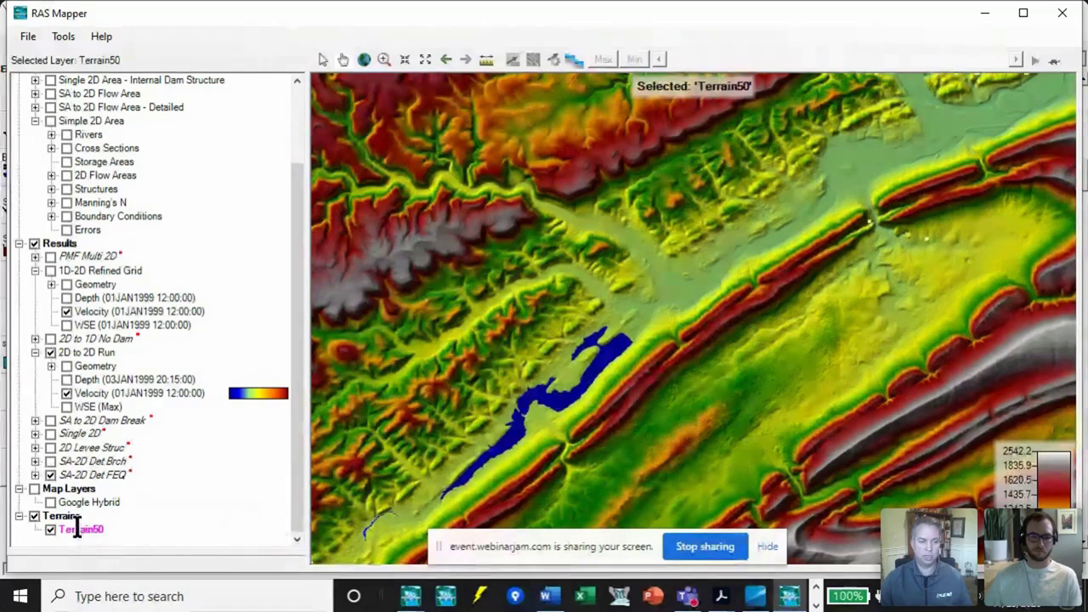
{"action": "left_click", "coordinate": [73, 516]}
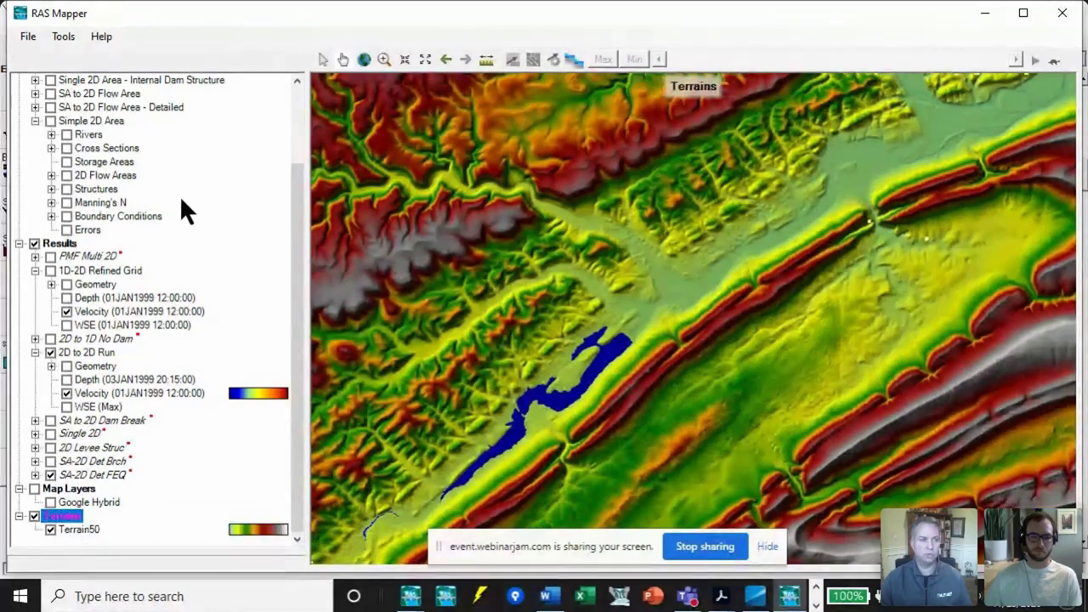
{"action": "scroll", "coordinate": [162, 213], "scroll_direction": "up", "scroll_amount": 3}
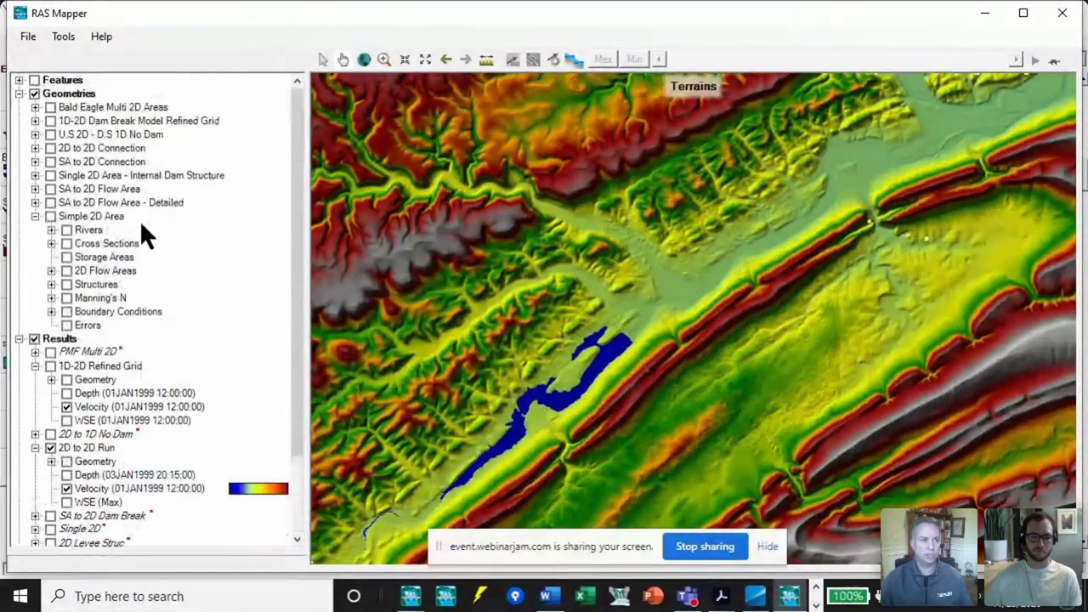
{"action": "right_click", "coordinate": [80, 92]}
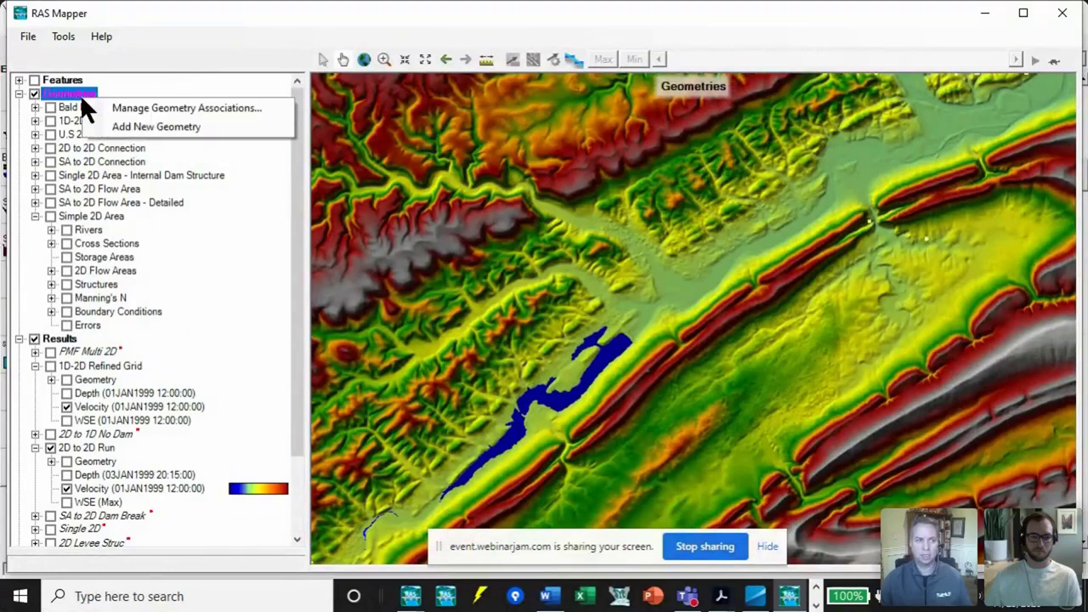
- Verify each geometry is associated with Terrain50 in Manage Geometry Associations, then close it
{"action": "left_click", "coordinate": [178, 109]}
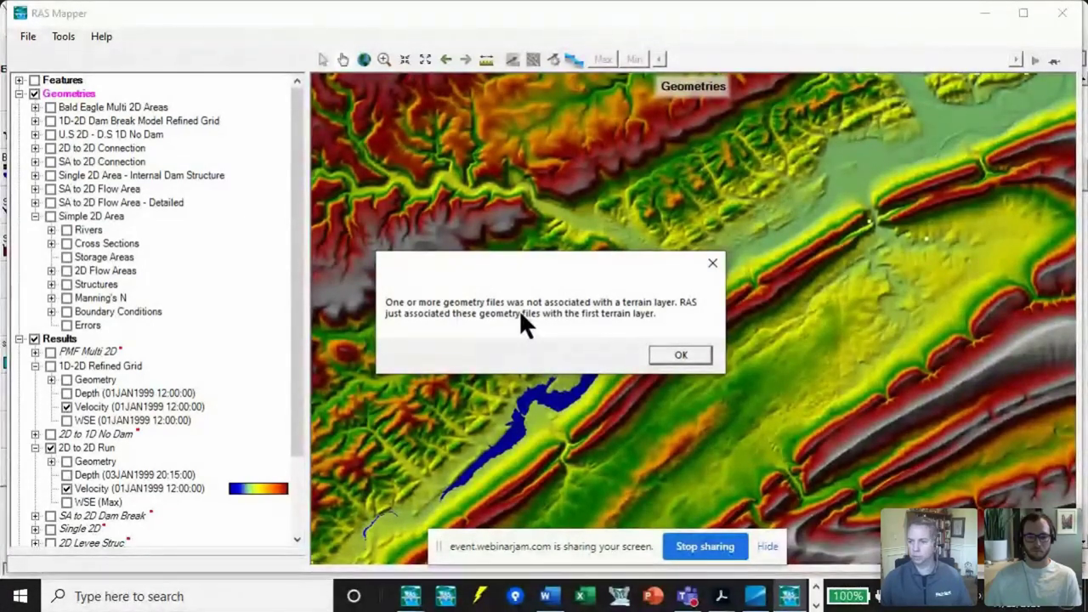
{"action": "left_click", "coordinate": [680, 355]}
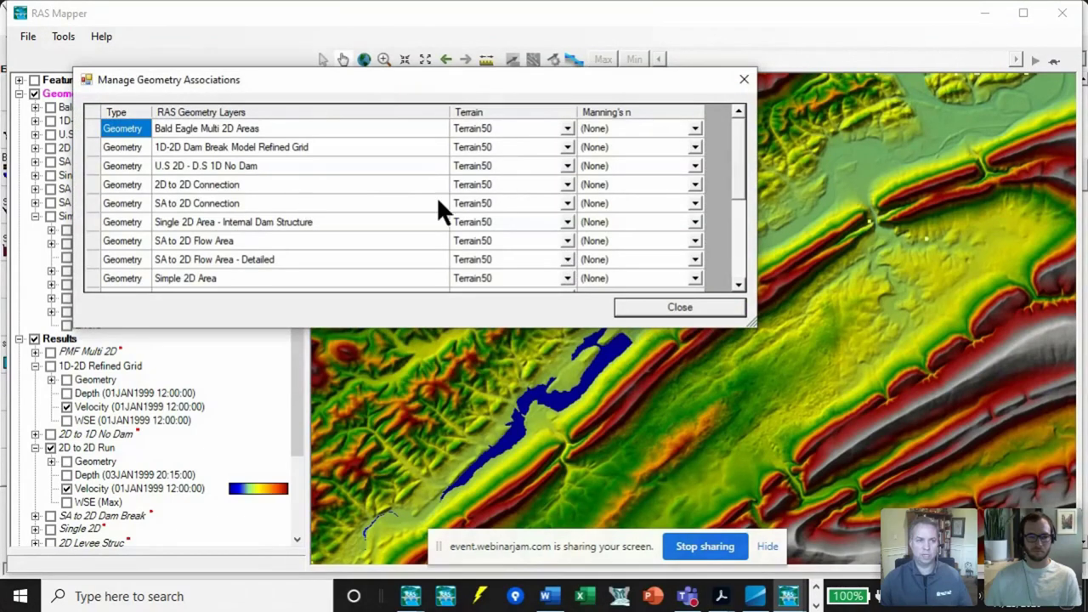
{"action": "scroll", "coordinate": [500, 201], "scroll_direction": "down", "scroll_amount": 2}
{"action": "scroll", "coordinate": [498, 202], "scroll_direction": "up", "scroll_amount": 1}
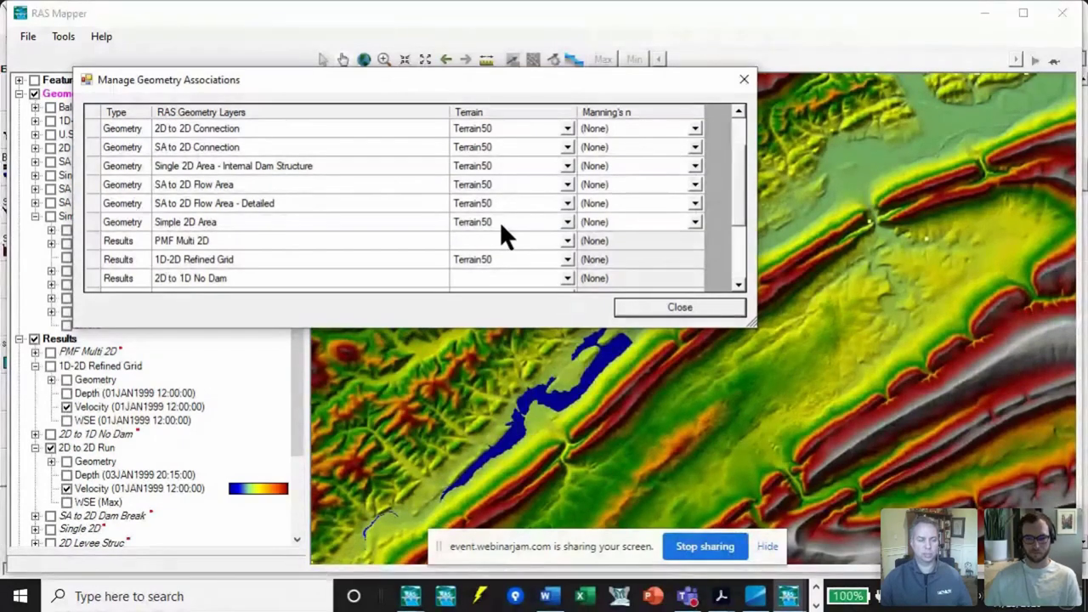
{"action": "left_click", "coordinate": [690, 310]}
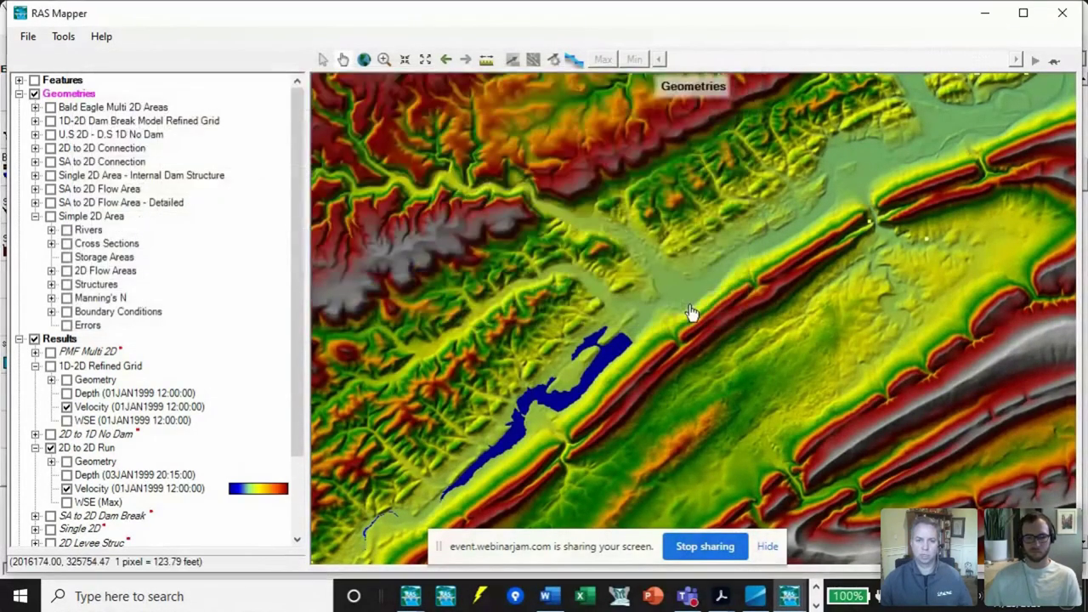
- Close RAS Mapper and confirm Terrain is checked as the geometry editor's background layer
{"action": "left_click", "coordinate": [1062, 13]}
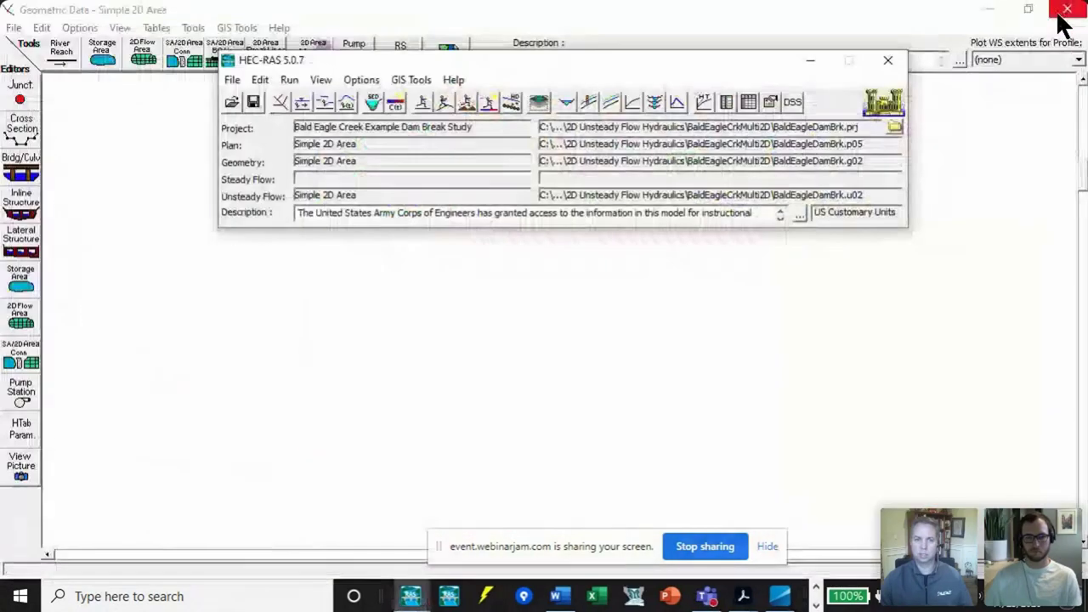
{"action": "left_click", "coordinate": [591, 11]}
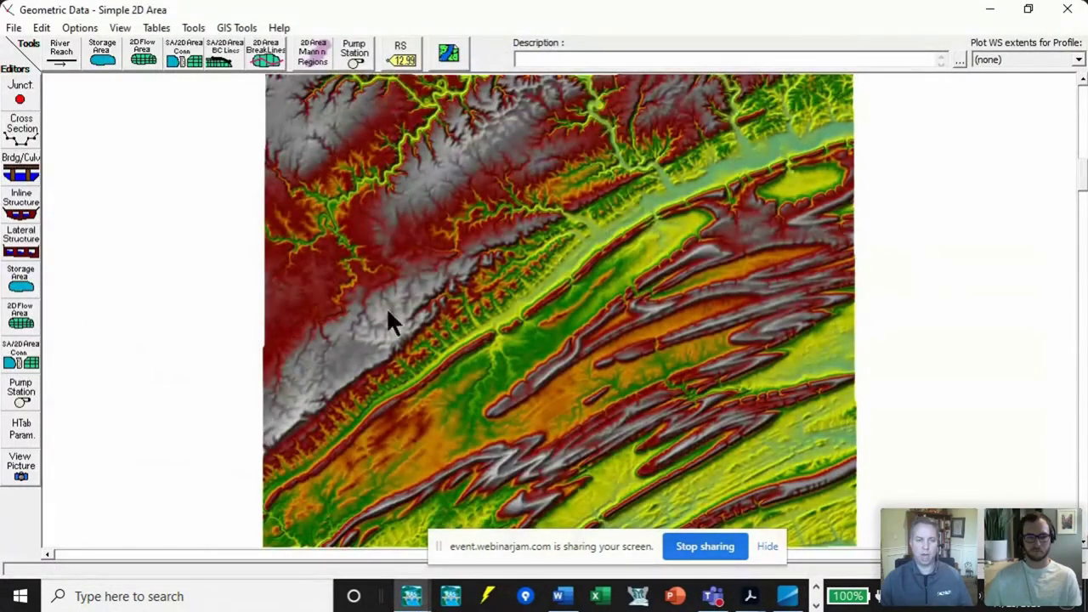
{"action": "left_click", "coordinate": [449, 53]}
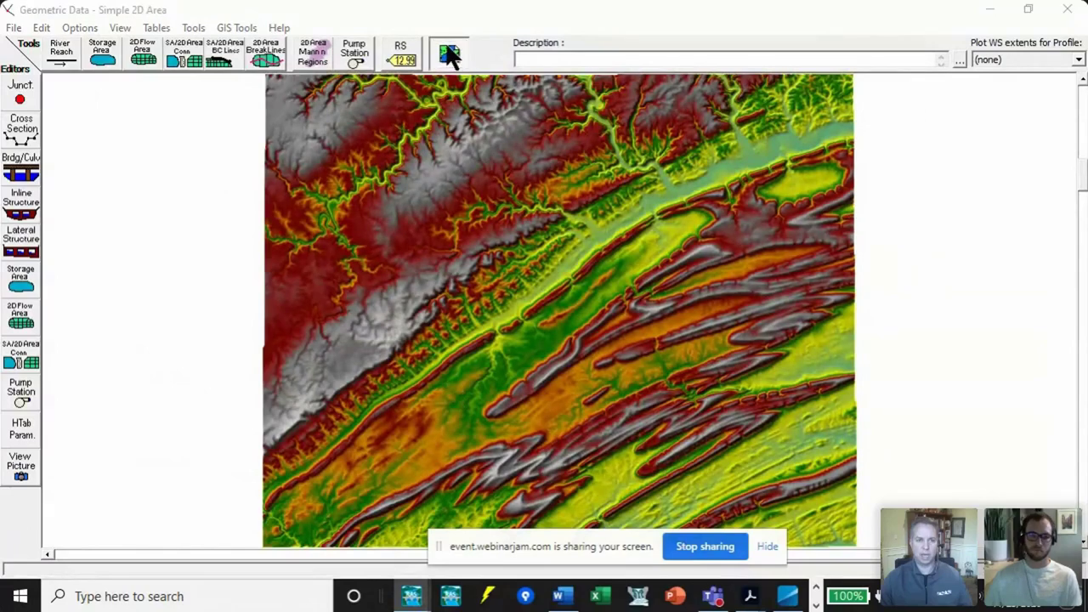
{"action": "left_click_drag", "start_coordinate": [983, 121], "coordinate": [911, 78]}
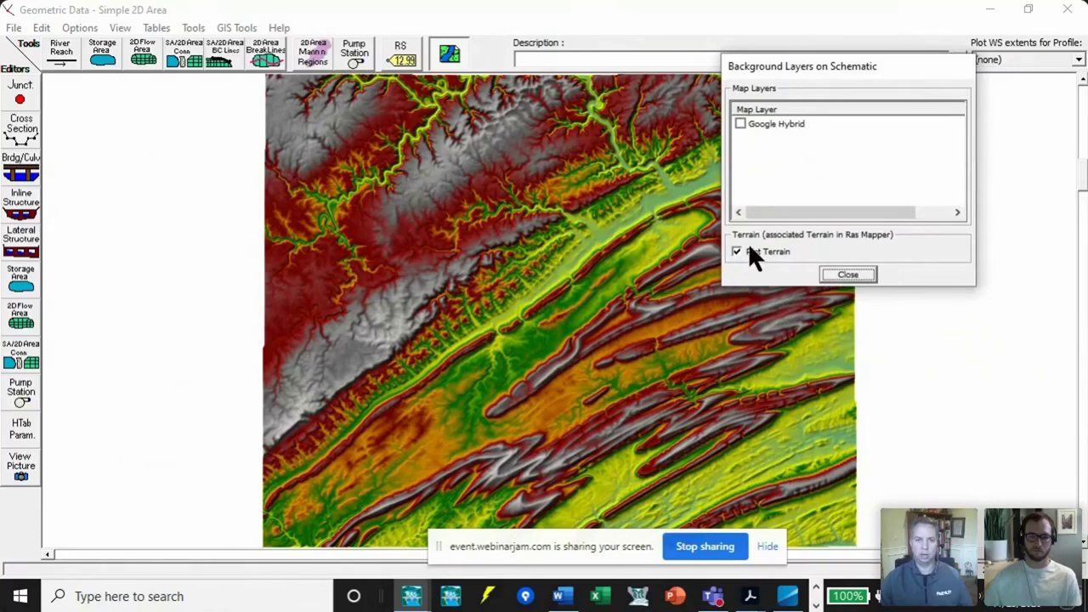
{"action": "left_click", "coordinate": [849, 275]}
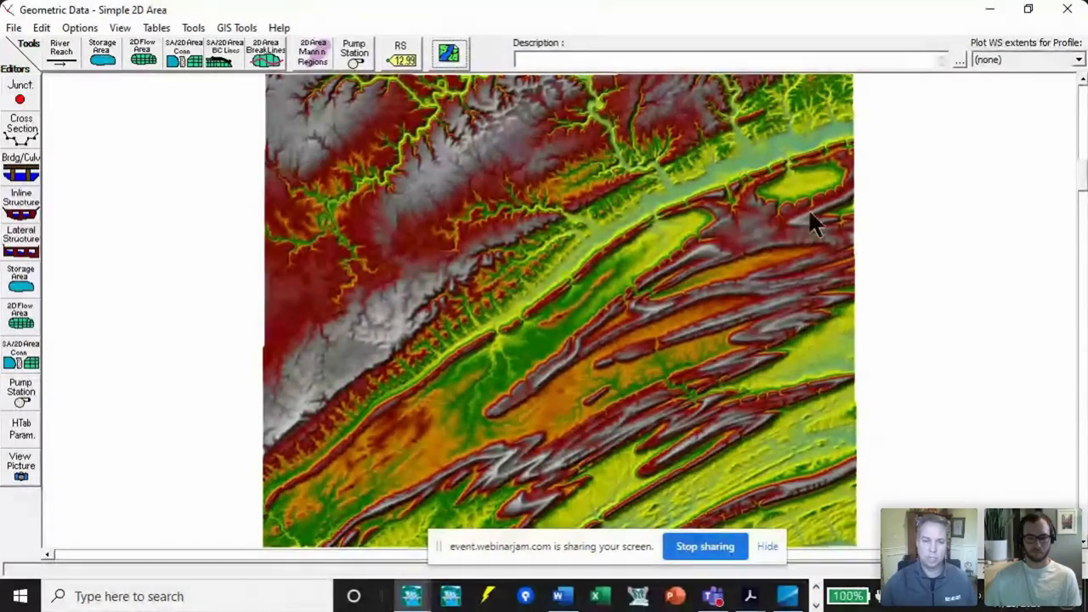
- Zoom the geometry map to a box framing the basin south of the river gap
{"action": "right_click", "coordinate": [686, 182]}
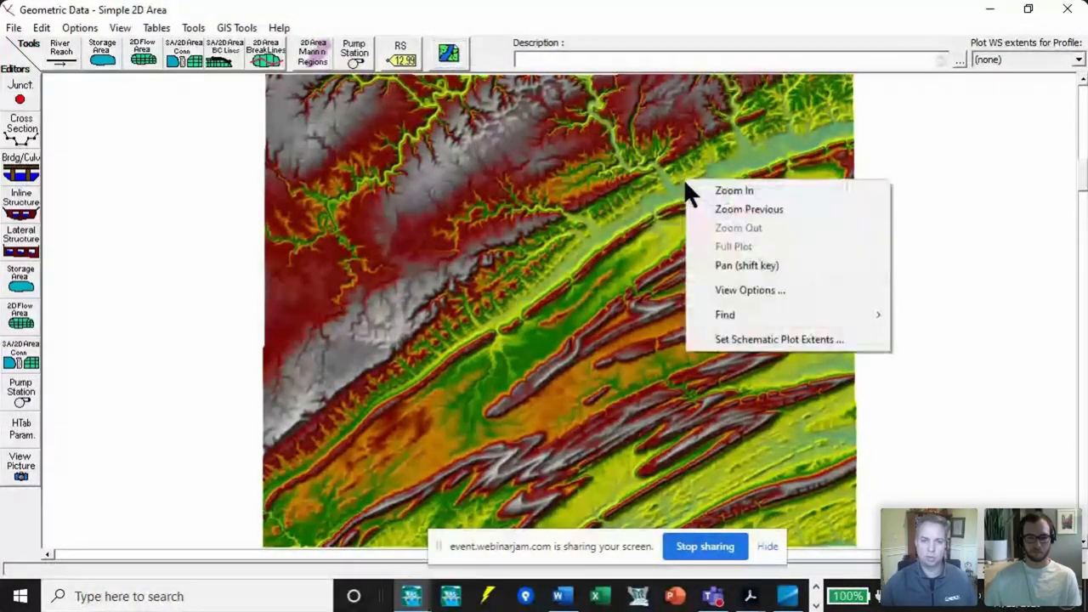
{"action": "left_click", "coordinate": [701, 191]}
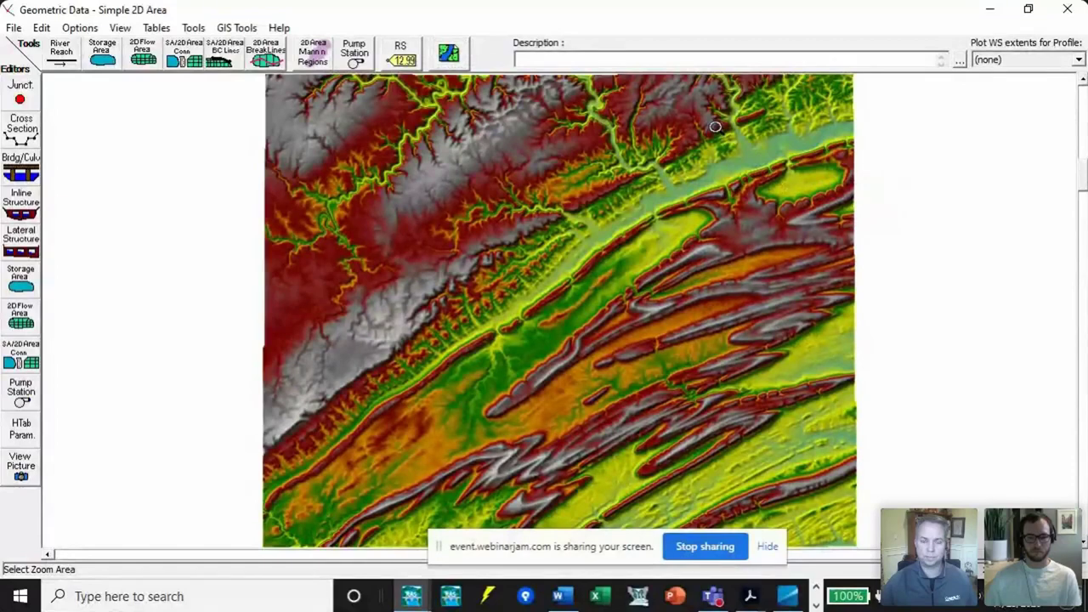
{"action": "left_click_drag", "start_coordinate": [715, 127], "coordinate": [851, 231]}
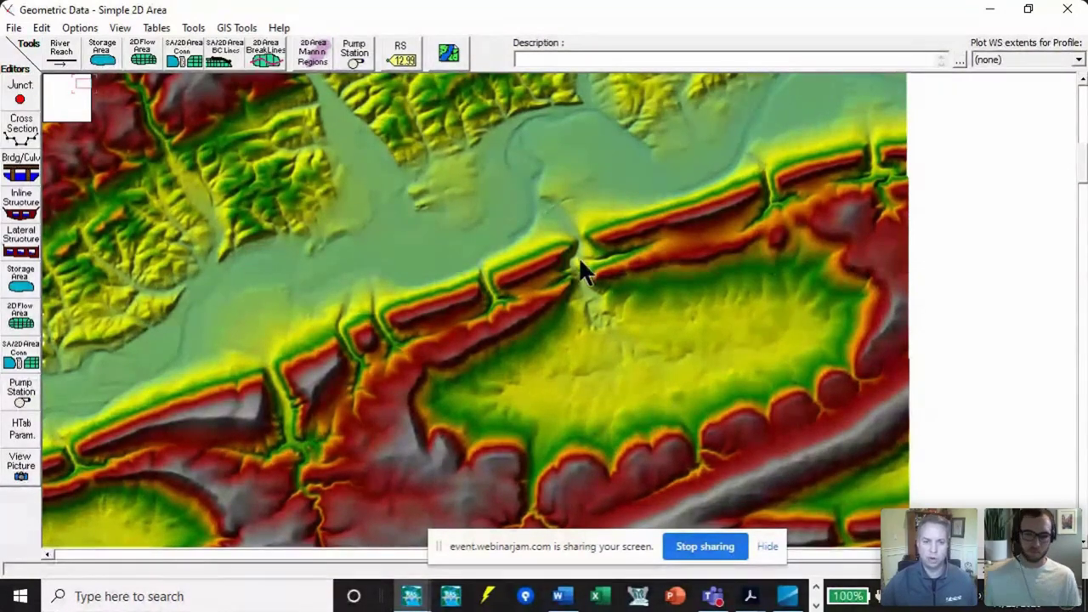
{"action": "right_click", "coordinate": [575, 323]}
{"action": "left_click", "coordinate": [607, 352]}
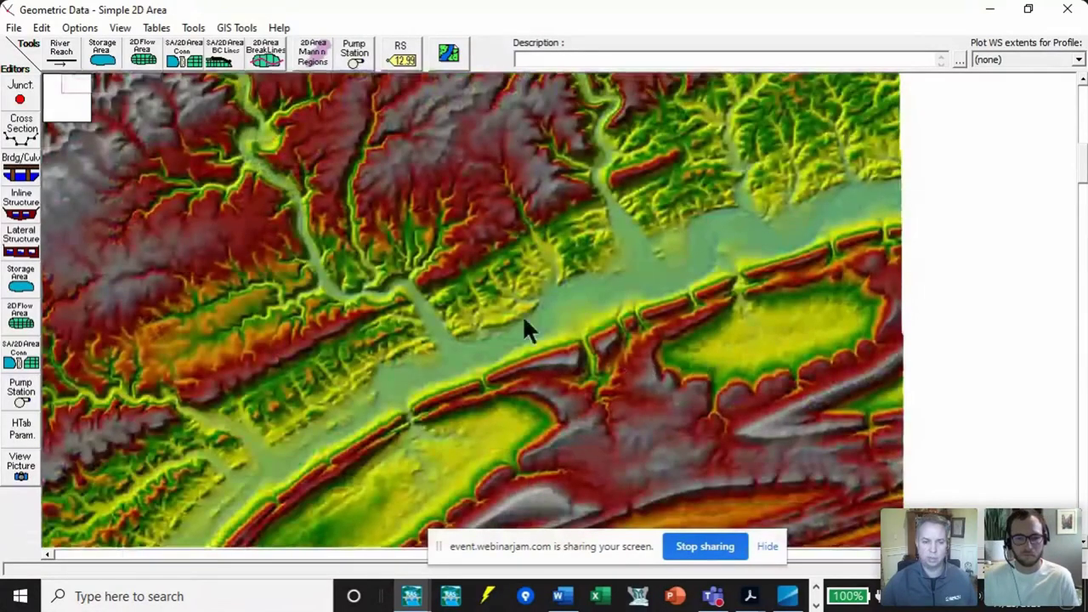
{"action": "right_click", "coordinate": [624, 300]}
{"action": "left_click", "coordinate": [649, 306]}
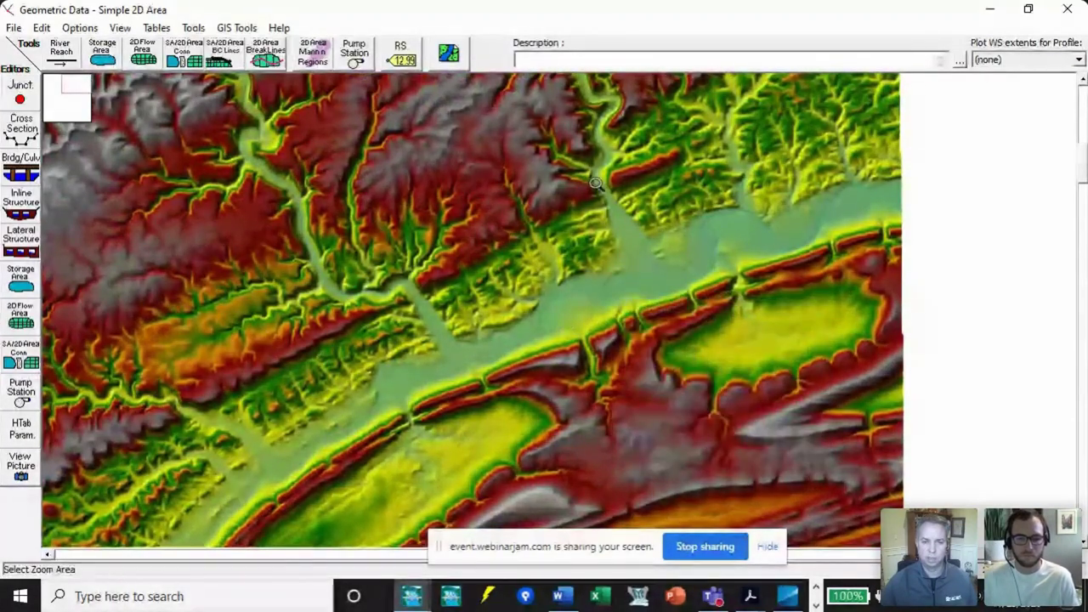
{"action": "left_click_drag", "start_coordinate": [593, 189], "coordinate": [907, 422]}
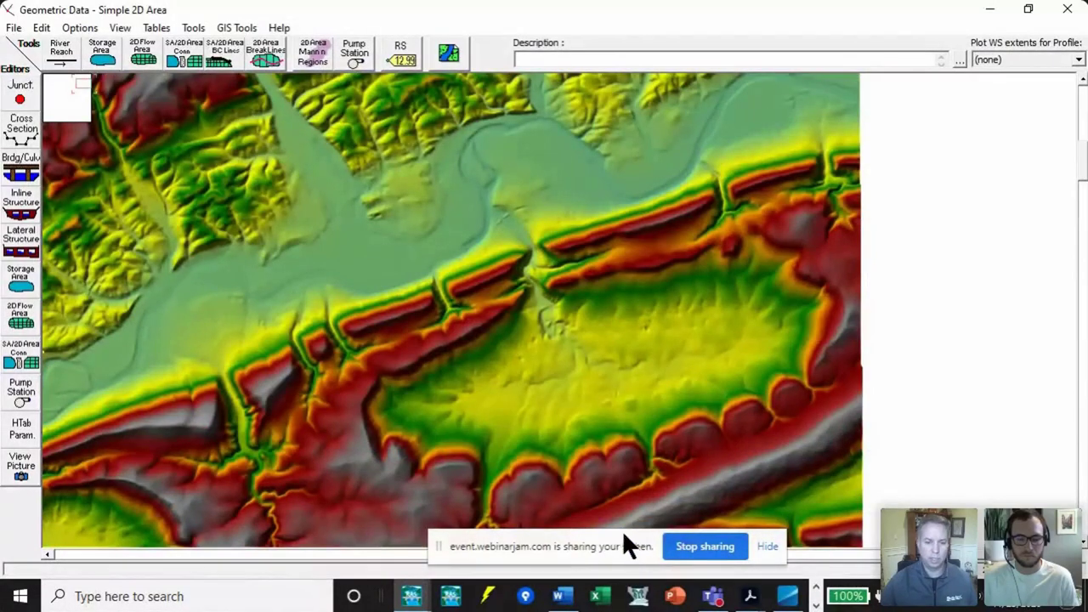
{"action": "left_click", "coordinate": [705, 546]}
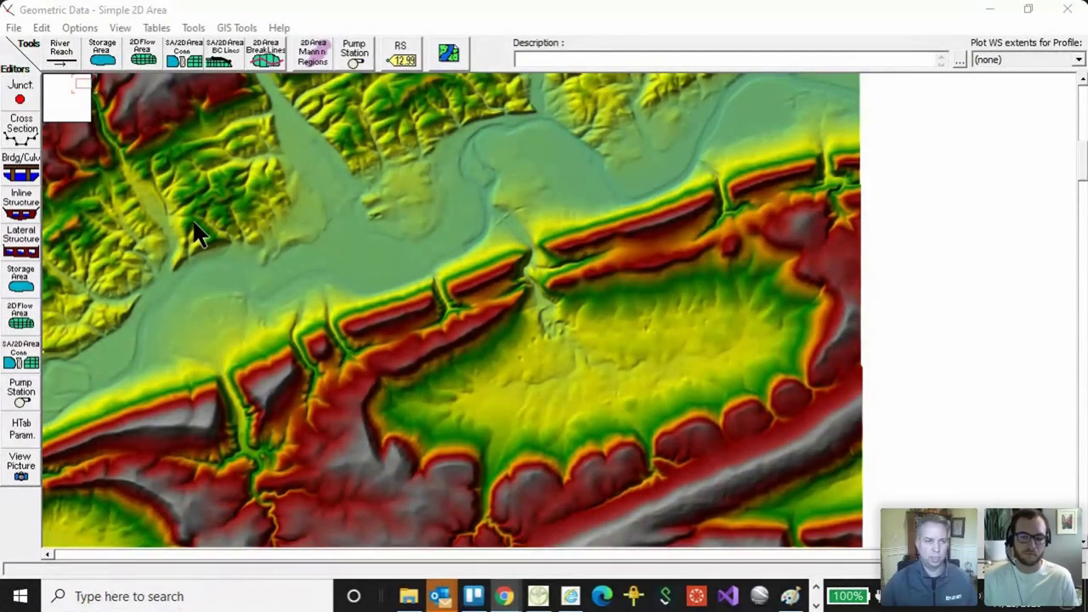
- Start a 2D flow area at the ridge gap and trace vertices around the basin's ridges
{"action": "left_click", "coordinate": [142, 51]}
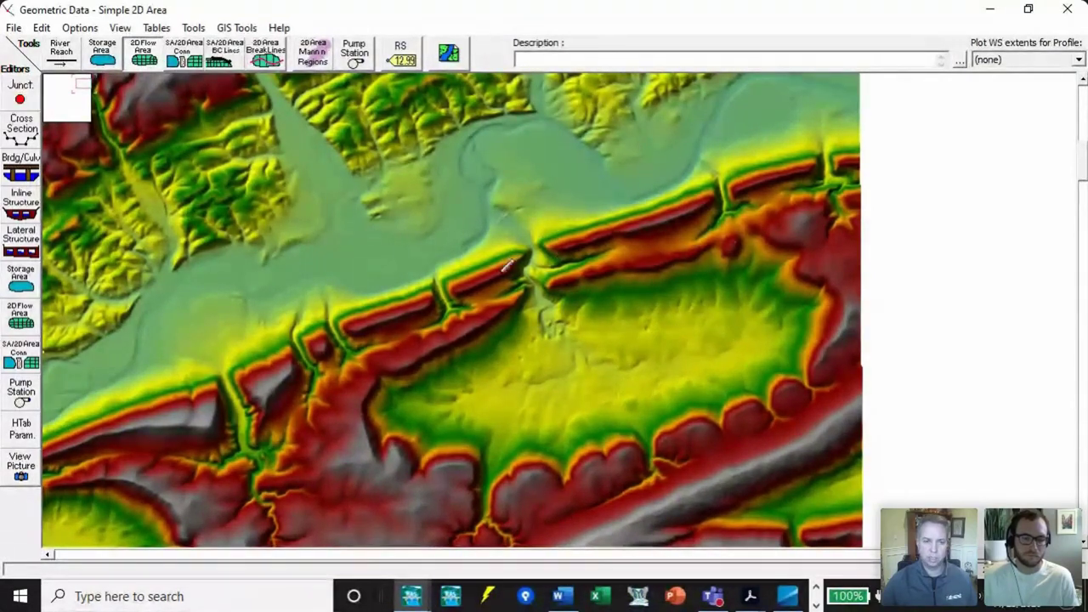
{"action": "left_click", "coordinate": [522, 291]}
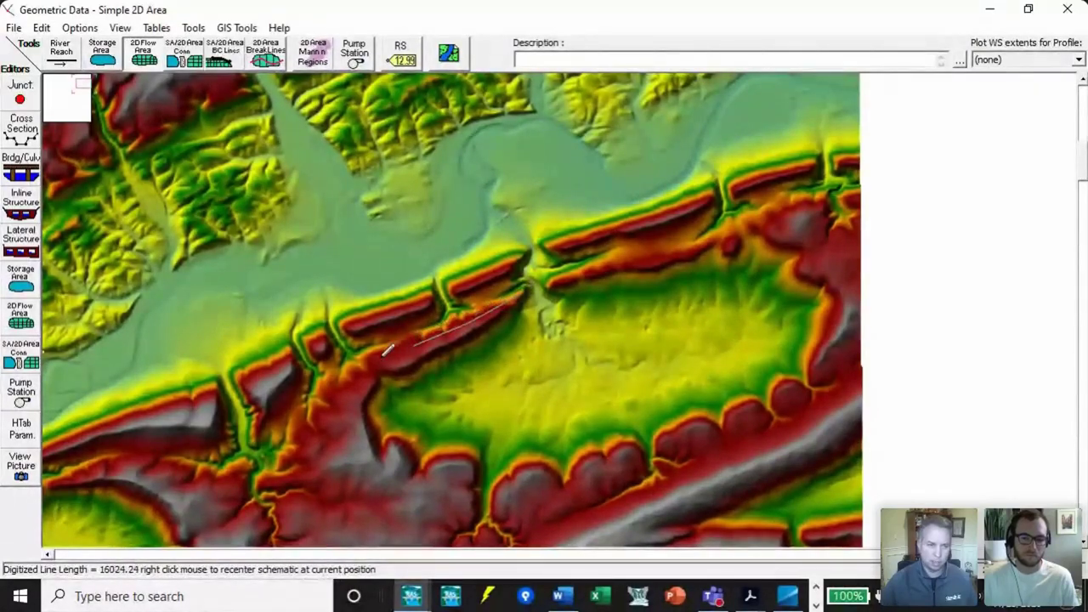
{"action": "left_click", "coordinate": [370, 365]}
{"action": "left_click", "coordinate": [340, 449]}
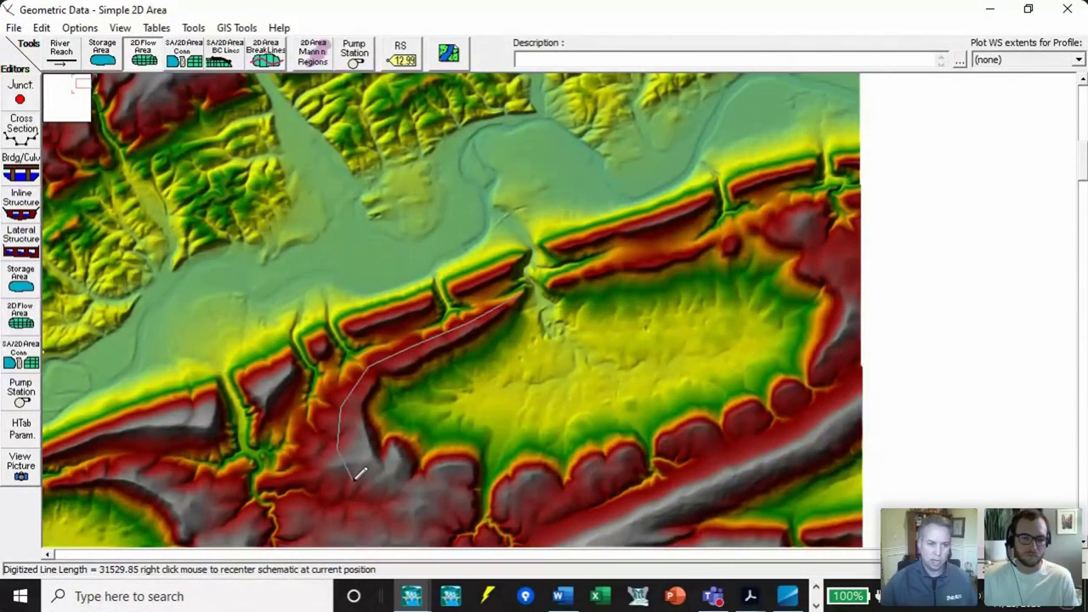
{"action": "left_click", "coordinate": [352, 478]}
{"action": "left_click", "coordinate": [391, 492]}
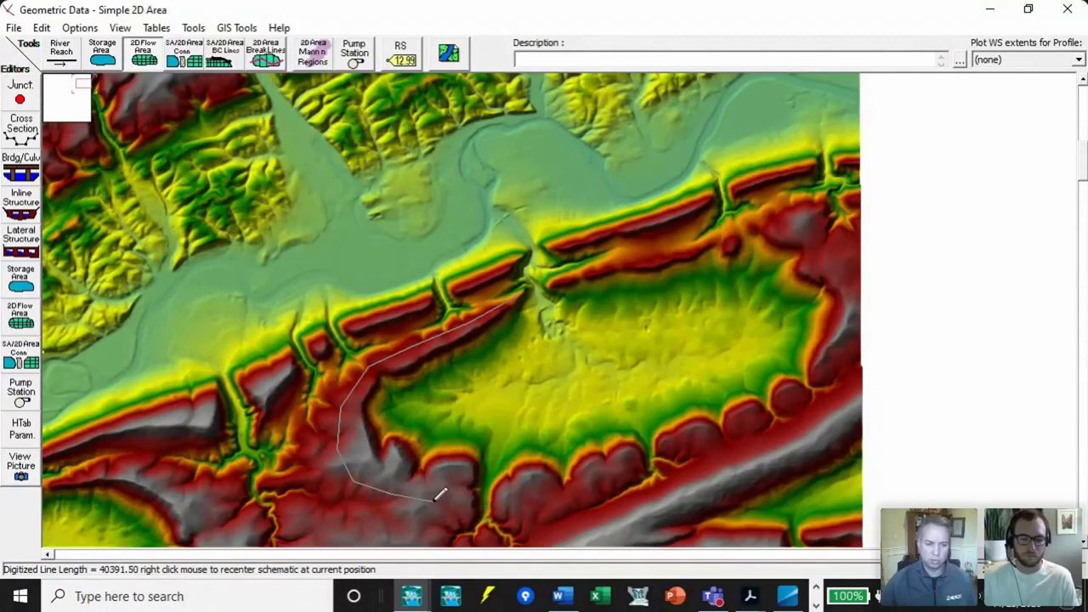
{"action": "left_click", "coordinate": [434, 500]}
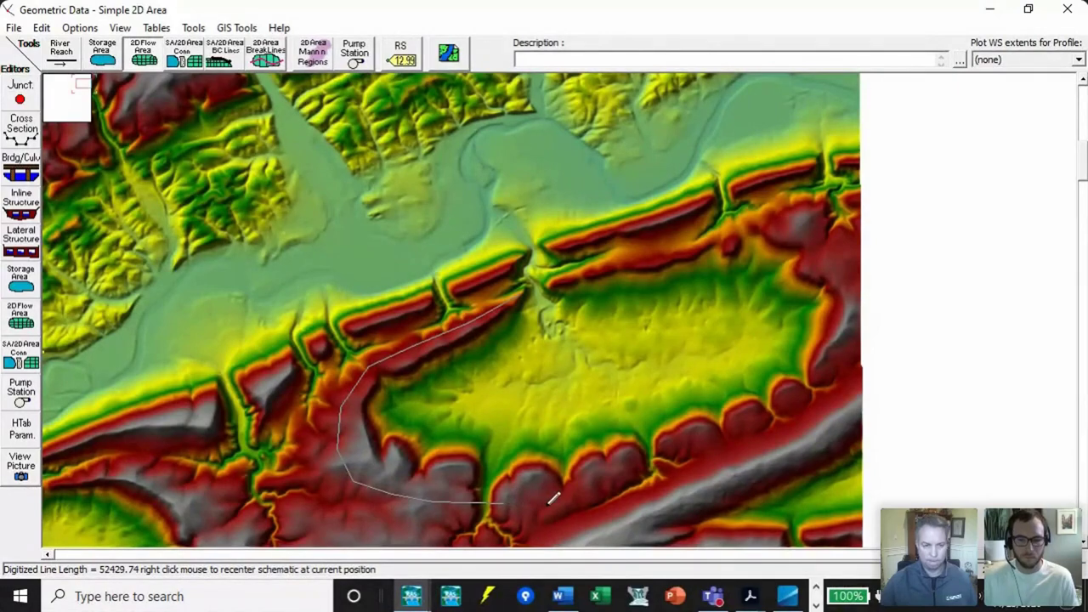
{"action": "left_click", "coordinate": [576, 510]}
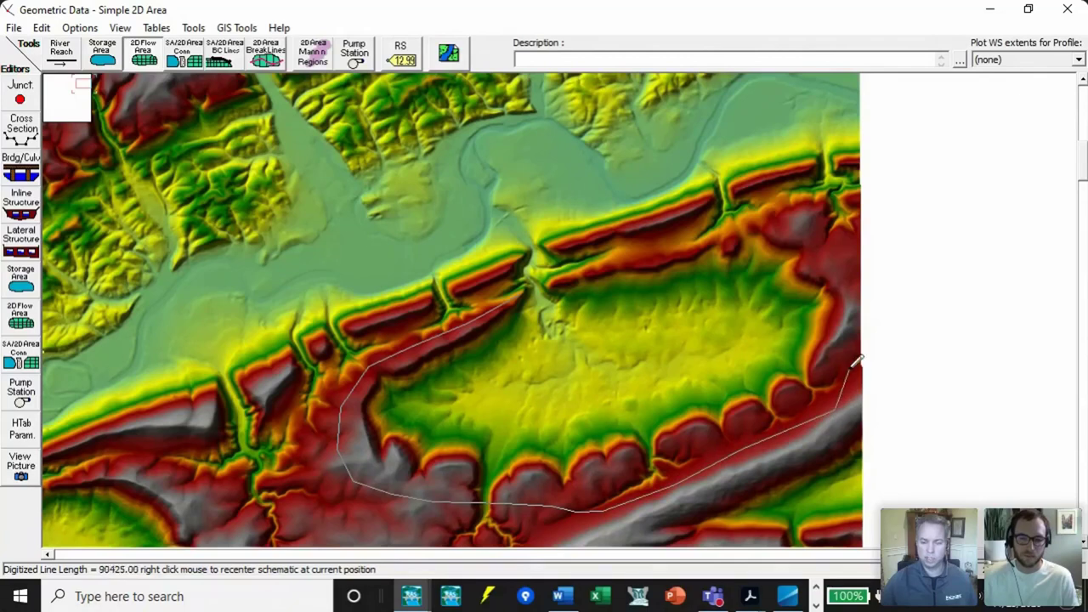
{"action": "left_click", "coordinate": [854, 317]}
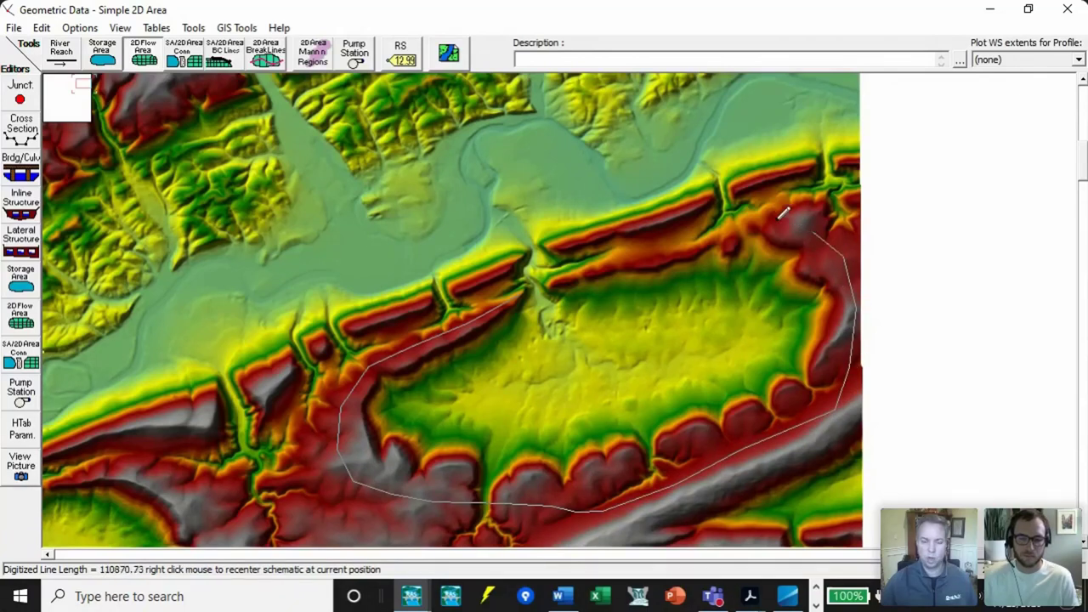
{"action": "left_click", "coordinate": [764, 214]}
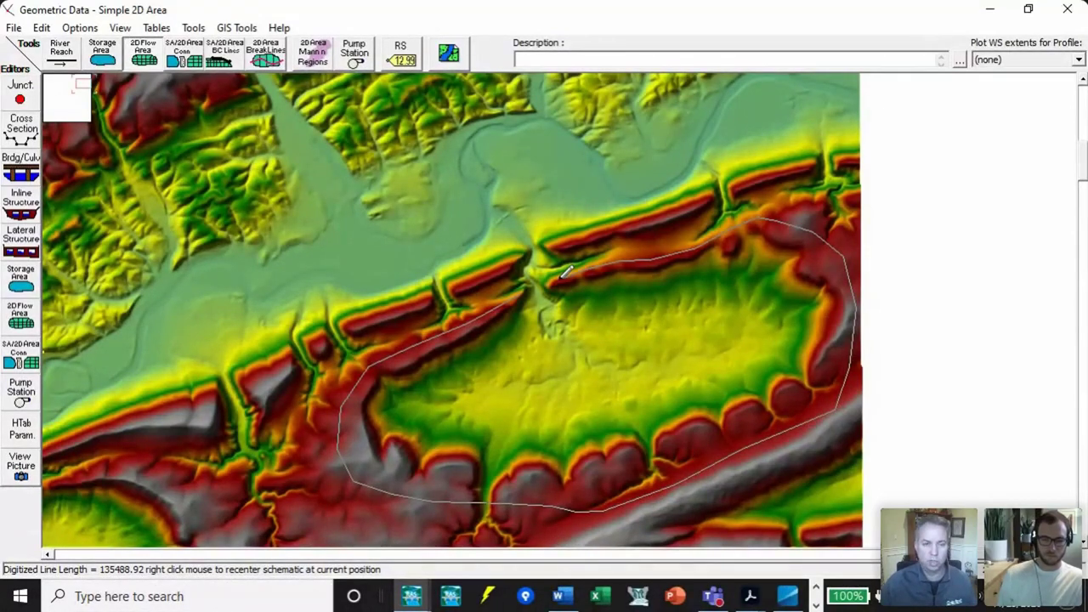
- Extend the boundary across the river valley, recentering the map toward the ridge gap
{"action": "scroll", "coordinate": [565, 270], "scroll_direction": "up", "scroll_amount": 3}
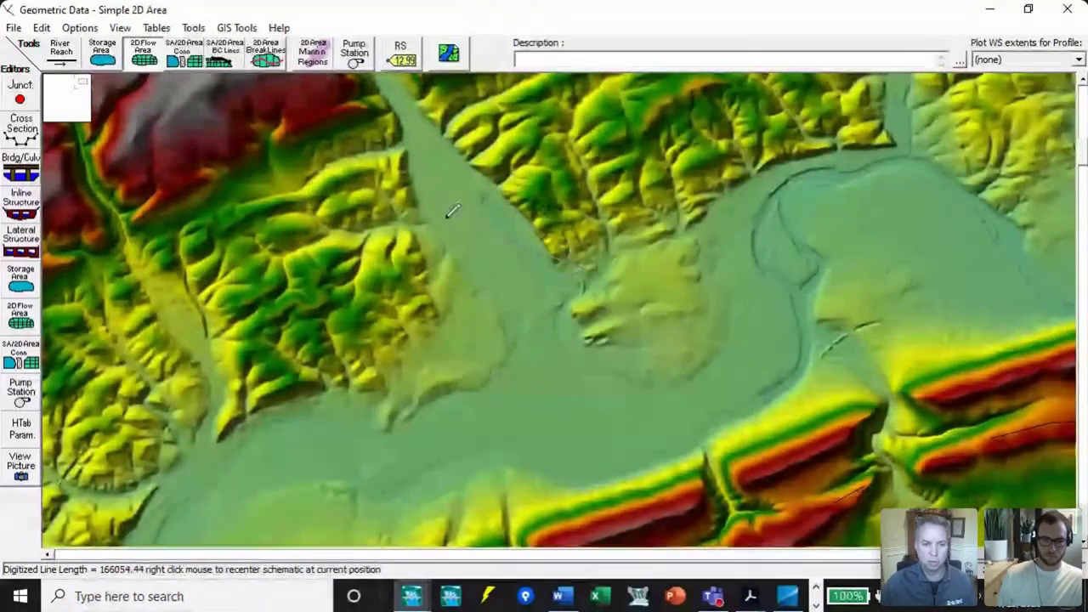
{"action": "left_click", "coordinate": [819, 374]}
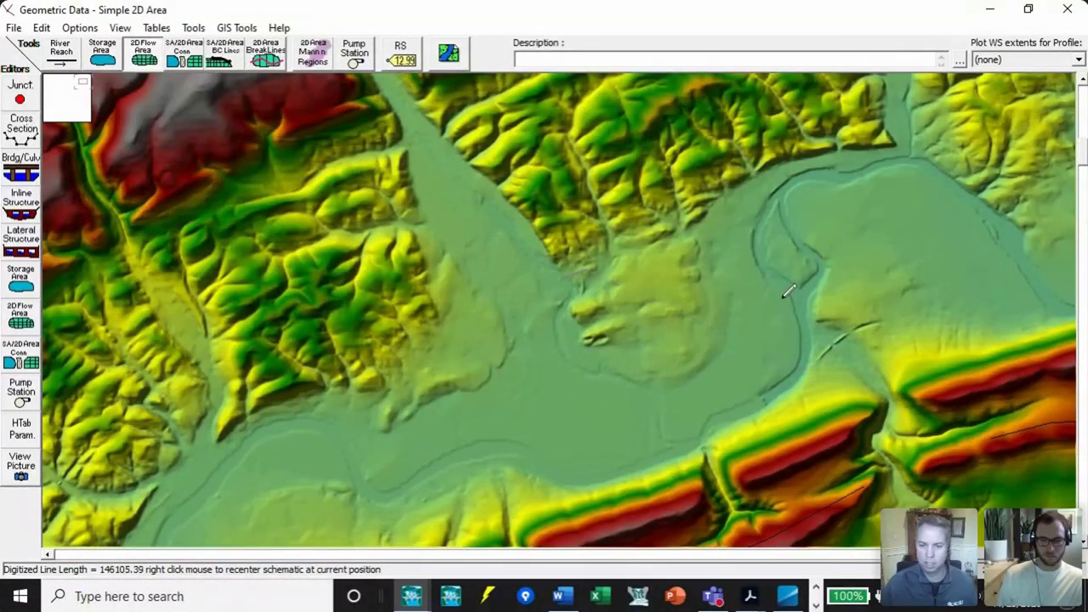
{"action": "left_click", "coordinate": [568, 257]}
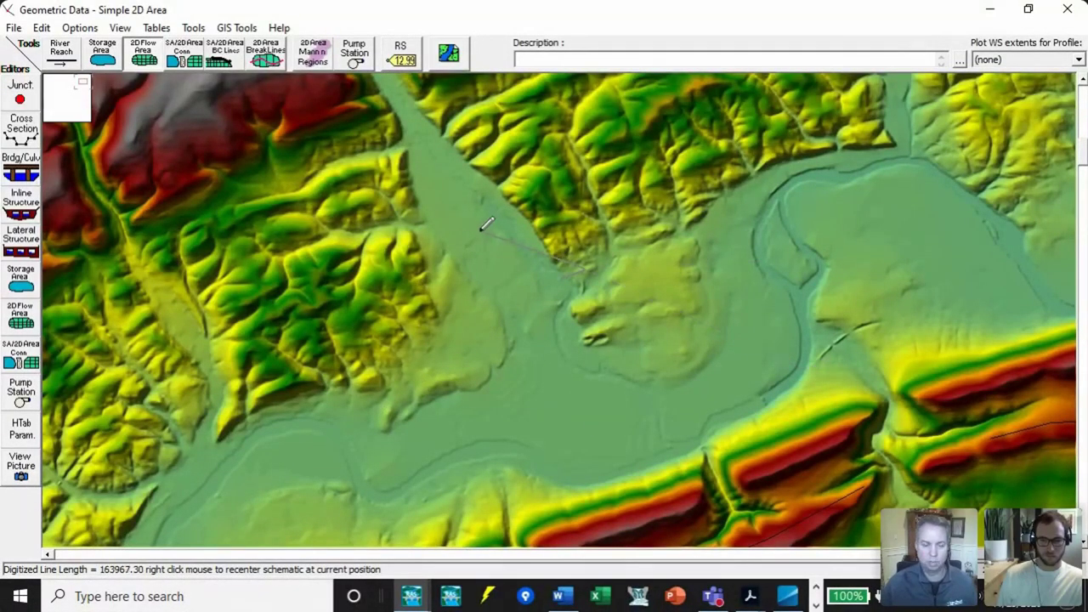
{"action": "double_click", "coordinate": [438, 231]}
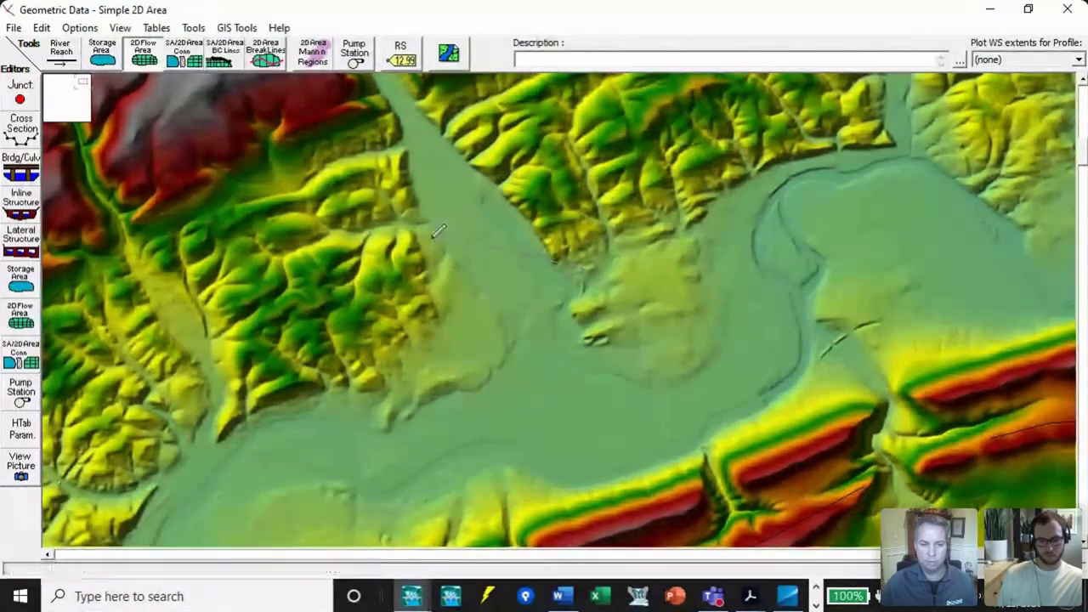
{"action": "left_click", "coordinate": [610, 270]}
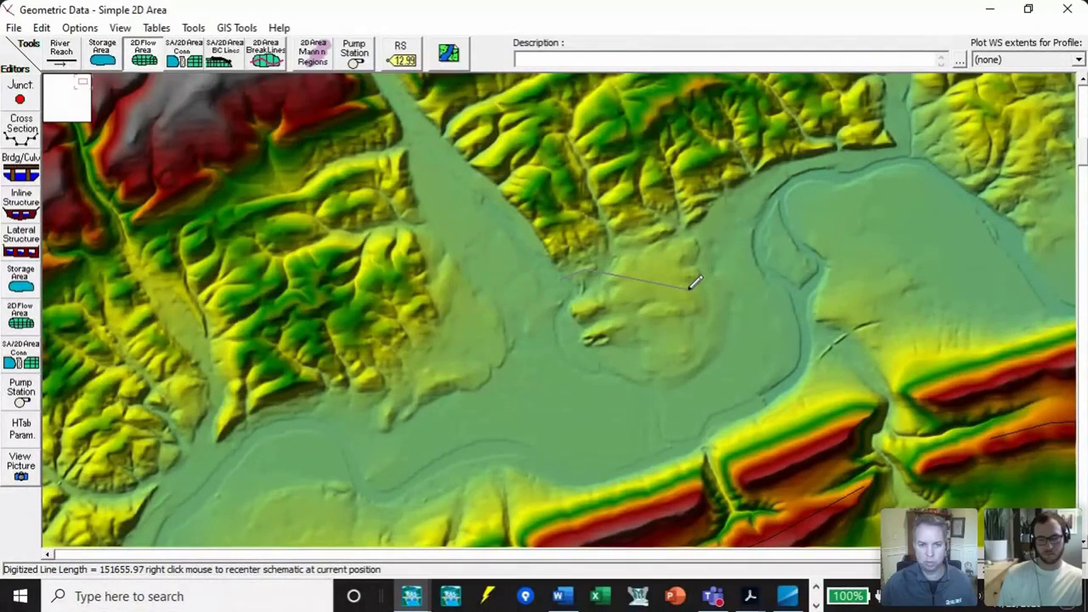
{"action": "right_click", "coordinate": [695, 283]}
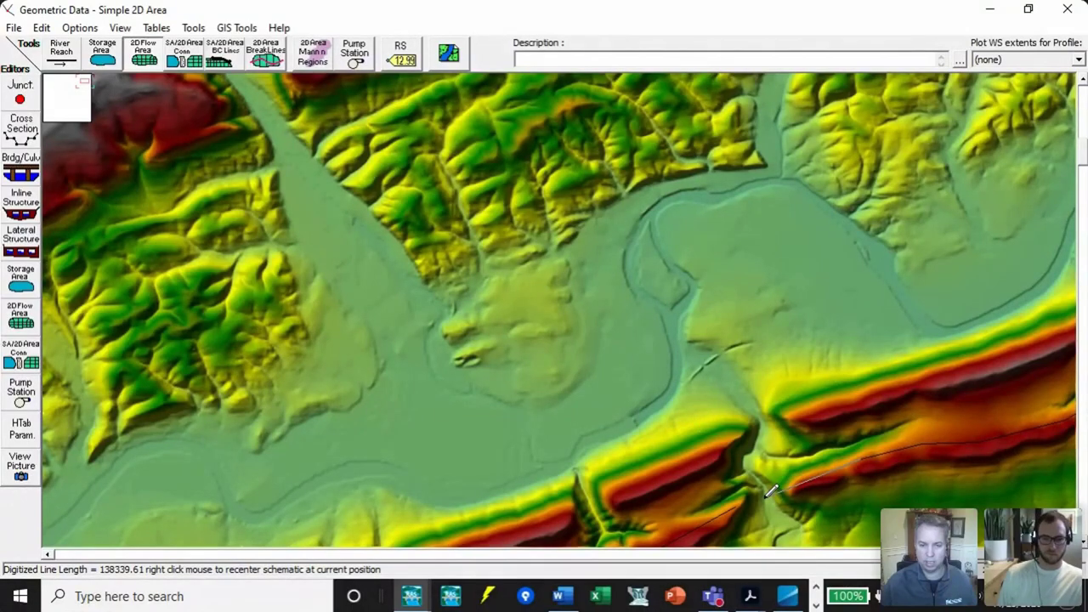
{"action": "right_click", "coordinate": [769, 491]}
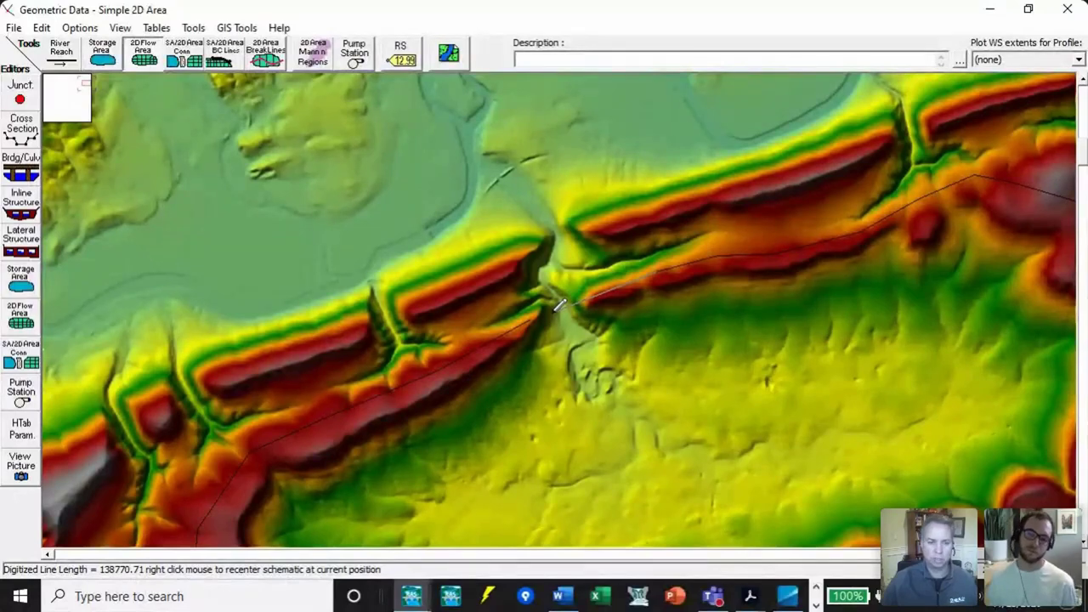
- Close the outline at its start point and name the 2D flow area 'Basin'
{"action": "double_click", "coordinate": [560, 306]}
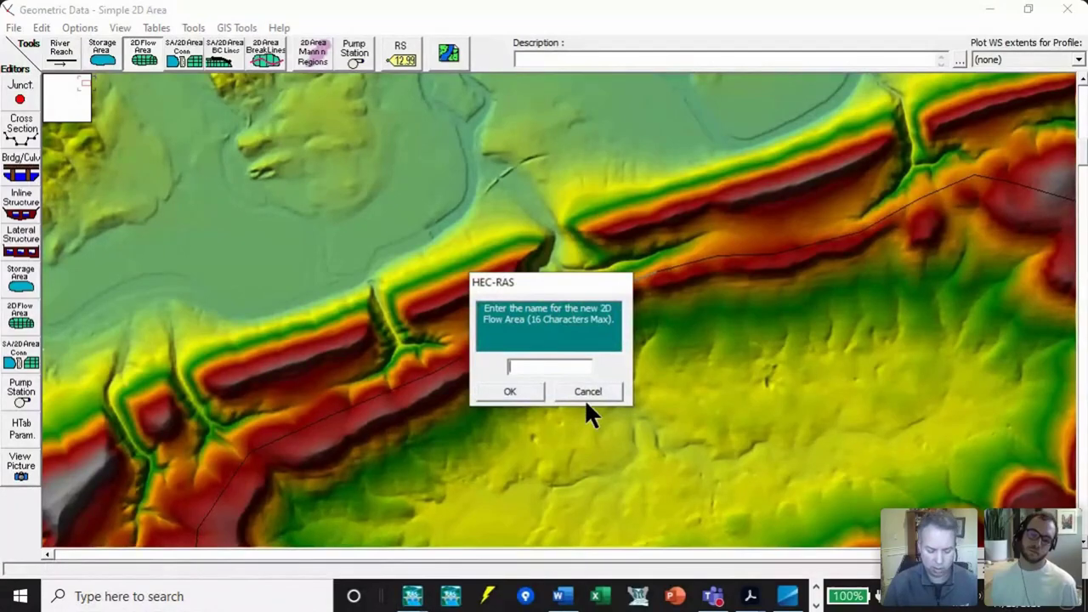
{"action": "type", "text": "Basin"}
{"action": "key", "text": "Return"}
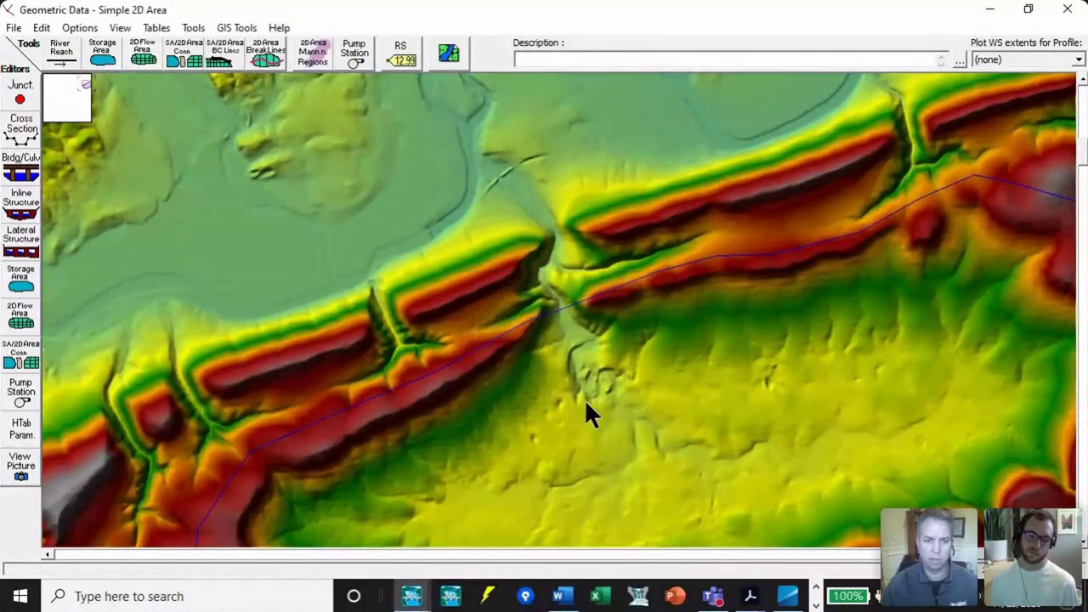
{"action": "scroll", "coordinate": [400, 287], "scroll_direction": "down", "scroll_amount": 2}
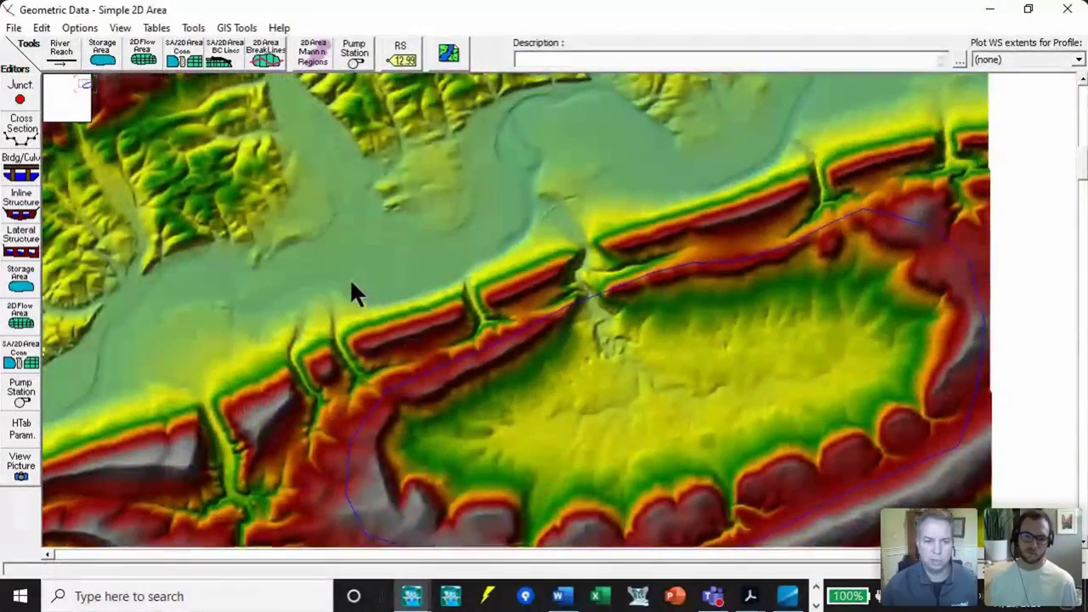
{"action": "scroll", "coordinate": [349, 296], "scroll_direction": "up", "scroll_amount": 1}
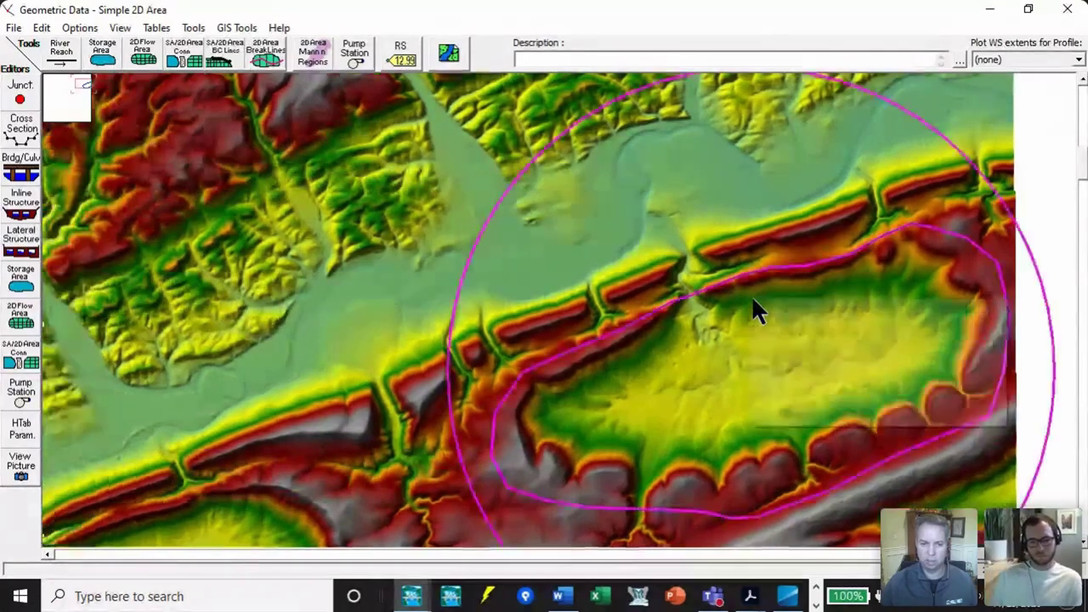
- Open the 2D Flow Areas editor for Basin (default Manning's n 0.06) and move it upper left
{"action": "right_click", "coordinate": [754, 311]}
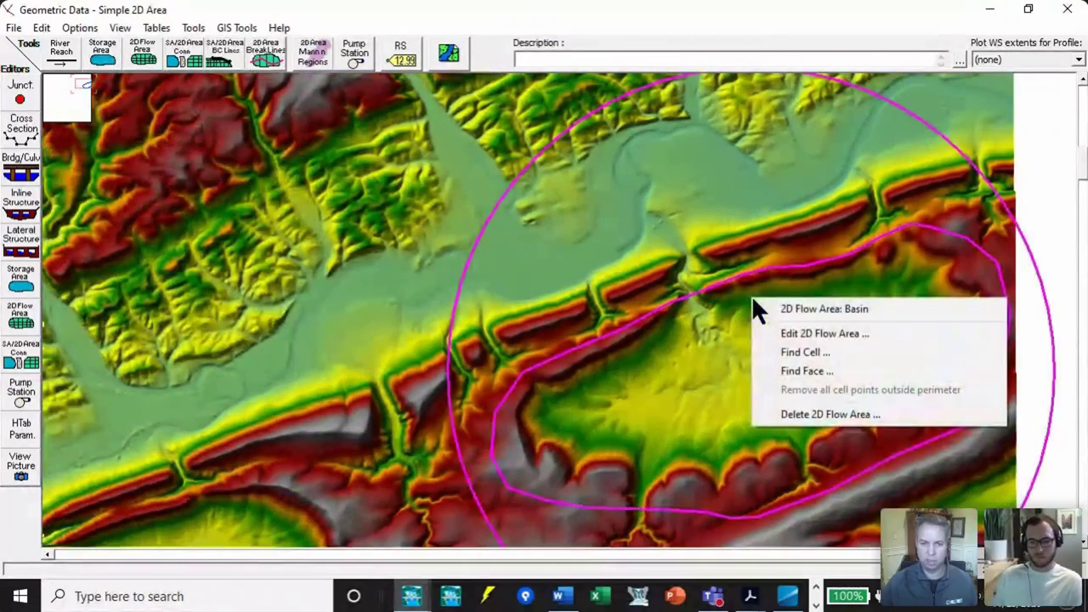
{"action": "left_click", "coordinate": [818, 336]}
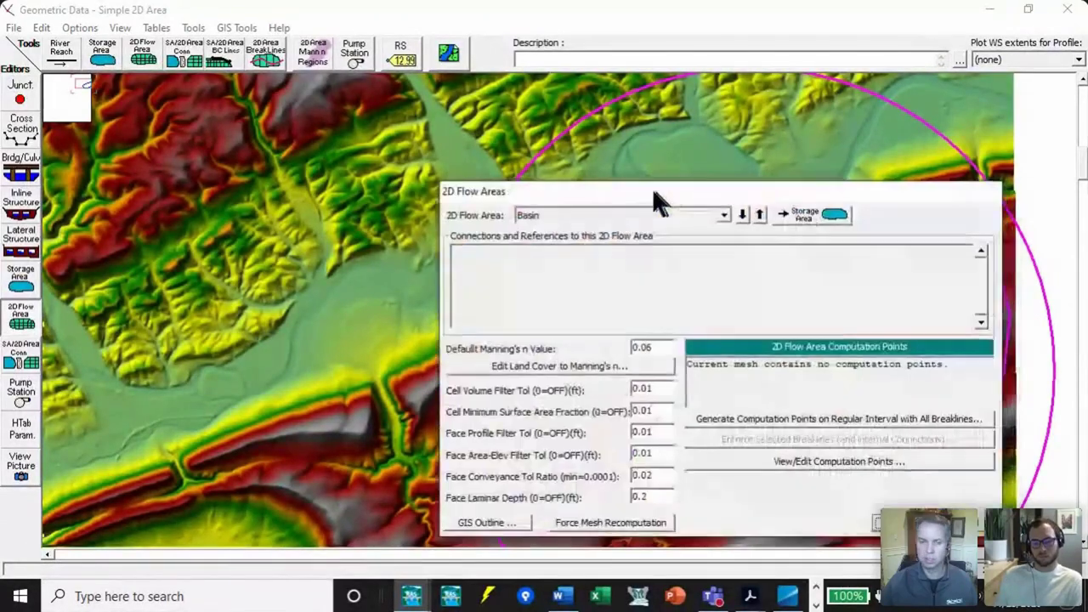
{"action": "left_click_drag", "start_coordinate": [659, 204], "coordinate": [336, 55]}
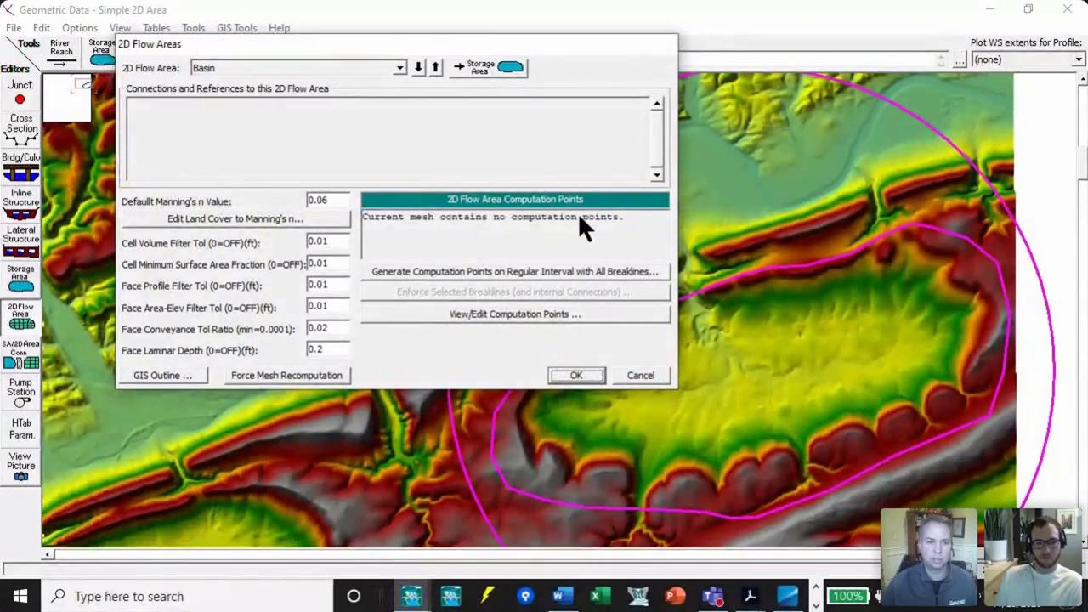
- Generate Basin's computation points at 400 by 400 spacing, producing 7092 cells
{"action": "left_click", "coordinate": [534, 271]}
{"action": "left_click_drag", "start_coordinate": [413, 158], "coordinate": [430, 114]}
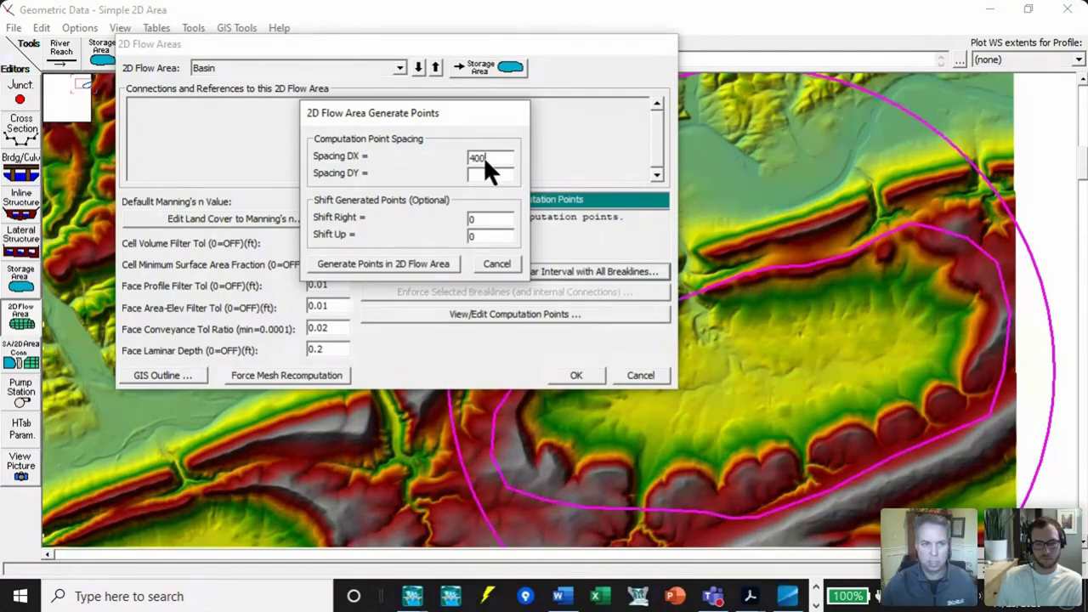
{"action": "type", "text": "0"}
{"action": "key", "text": "Tab"}
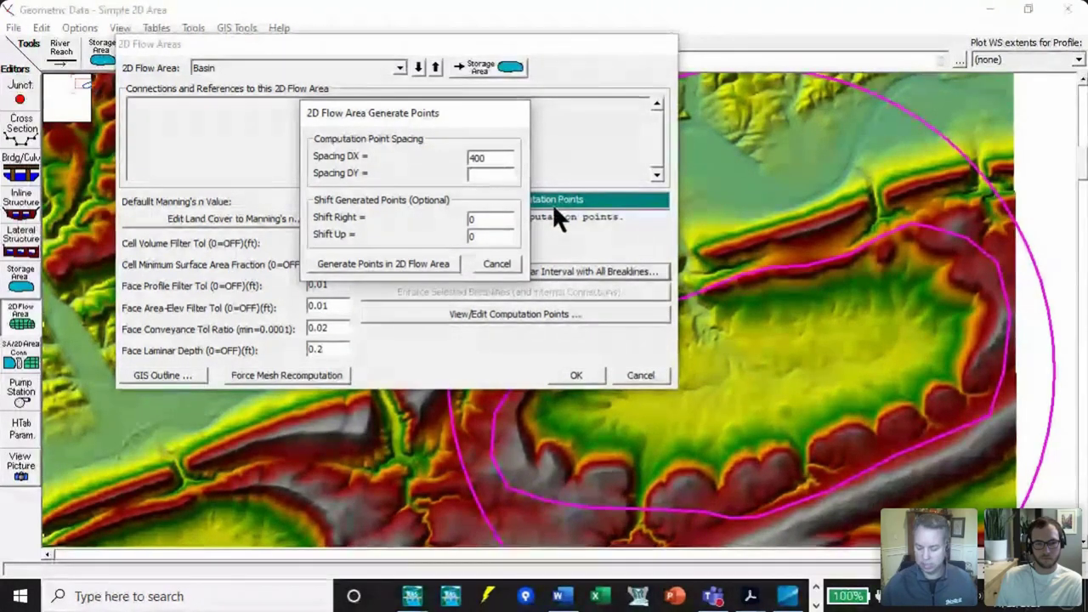
{"action": "type", "text": "400"}
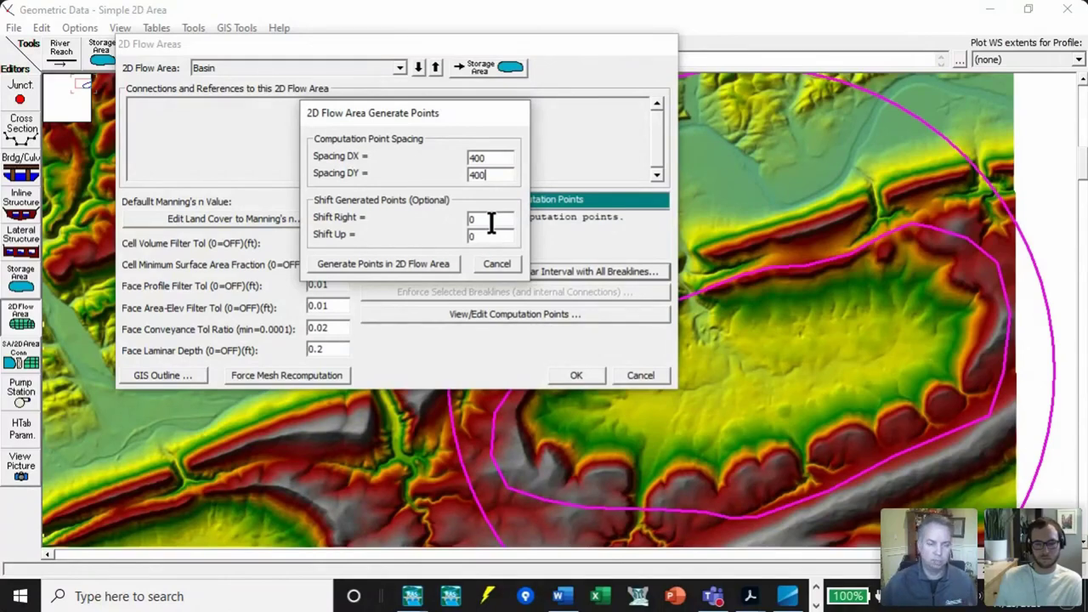
{"action": "left_click", "coordinate": [386, 264]}
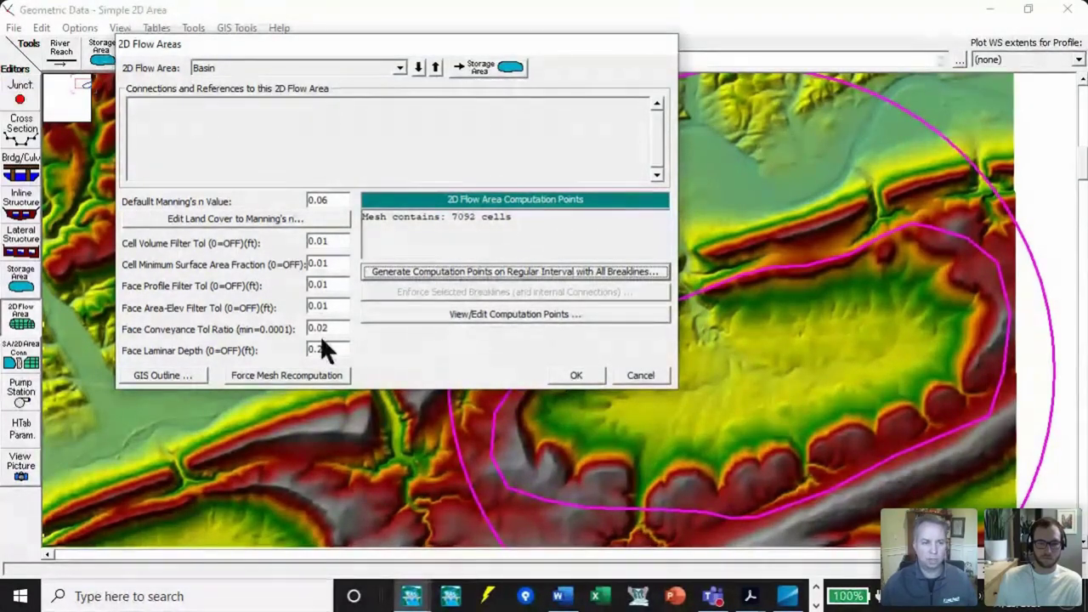
- Leave Basin's Manning's n at 0.06 and accept the editor so the mesh is computed
{"action": "left_click_drag", "start_coordinate": [337, 204], "coordinate": [273, 204]}
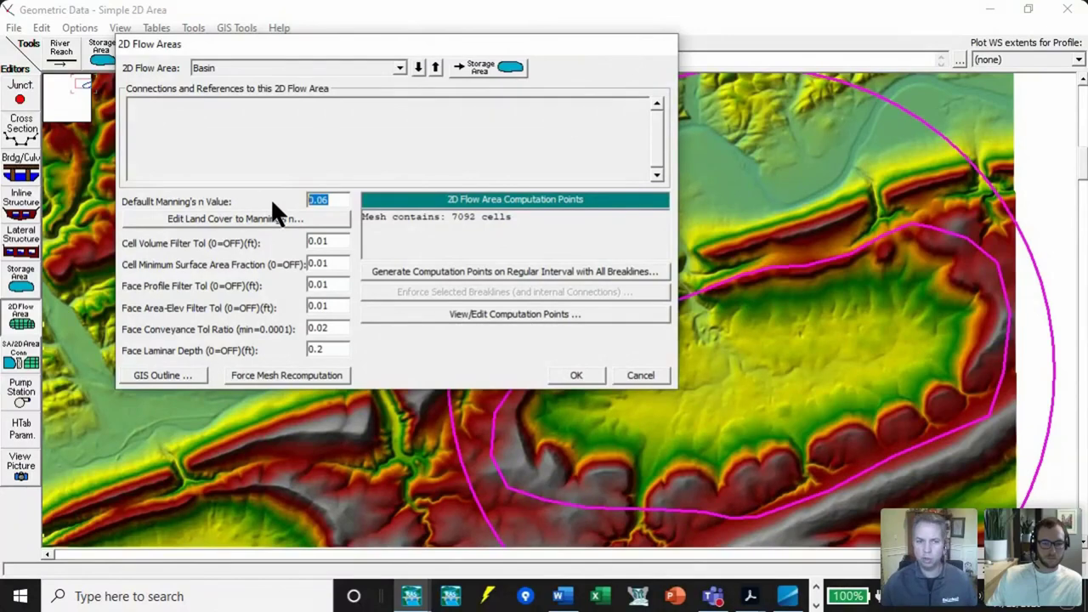
{"action": "left_click", "coordinate": [320, 201]}
{"action": "left_click_drag", "start_coordinate": [321, 200], "coordinate": [297, 199]}
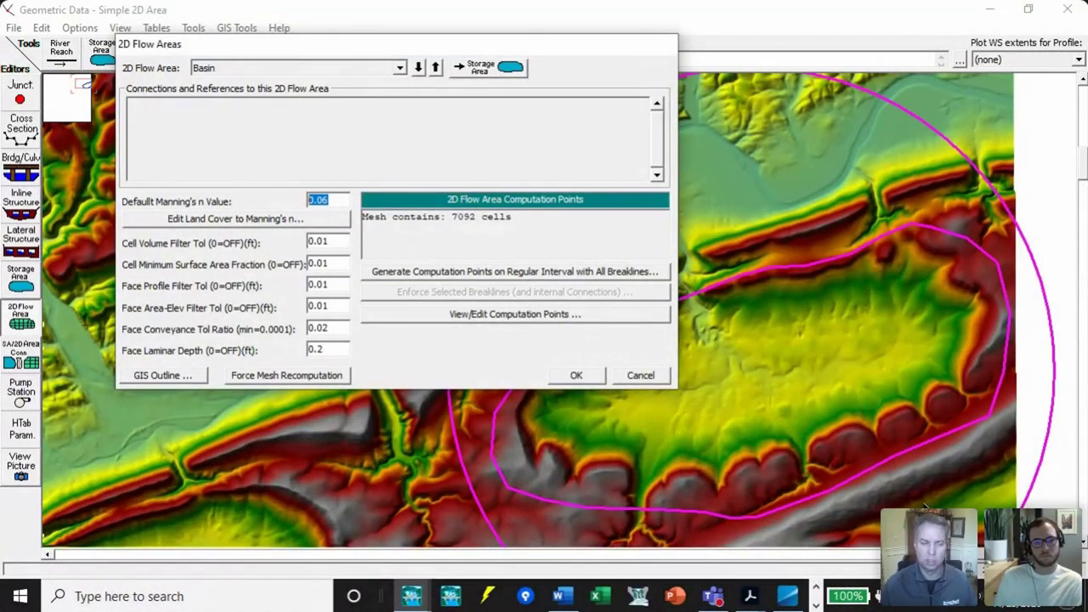
{"action": "left_click", "coordinate": [334, 202]}
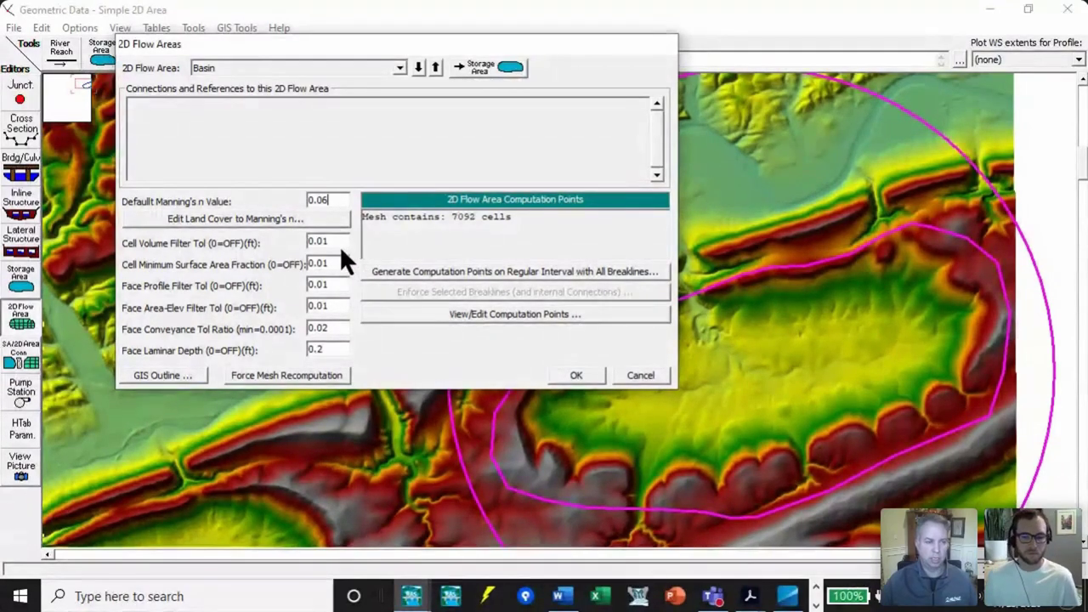
{"action": "mouse_move", "coordinate": [340, 245]}
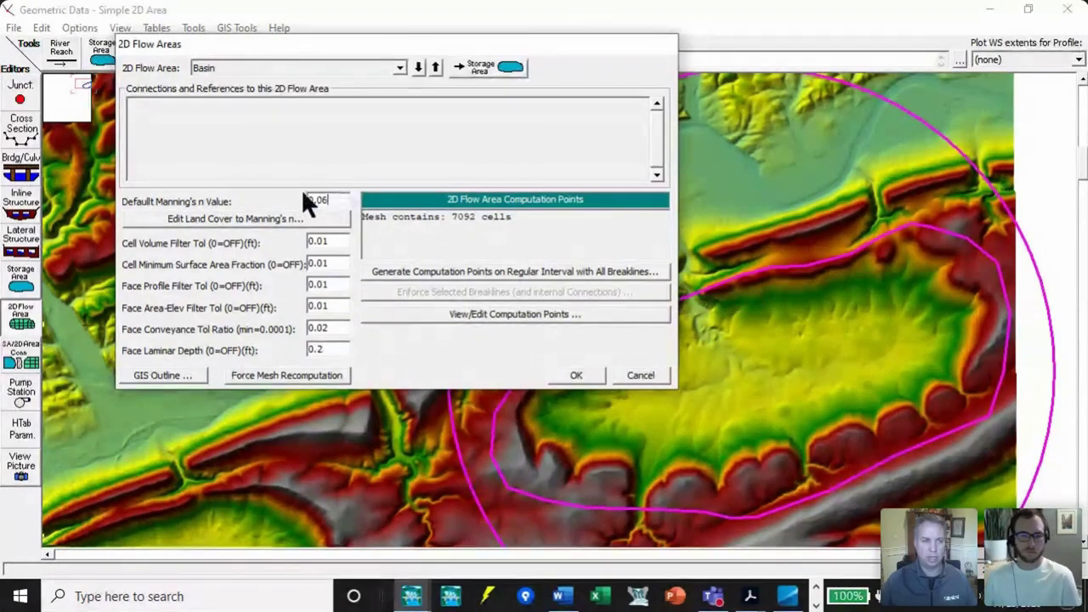
{"action": "left_click", "coordinate": [576, 377]}
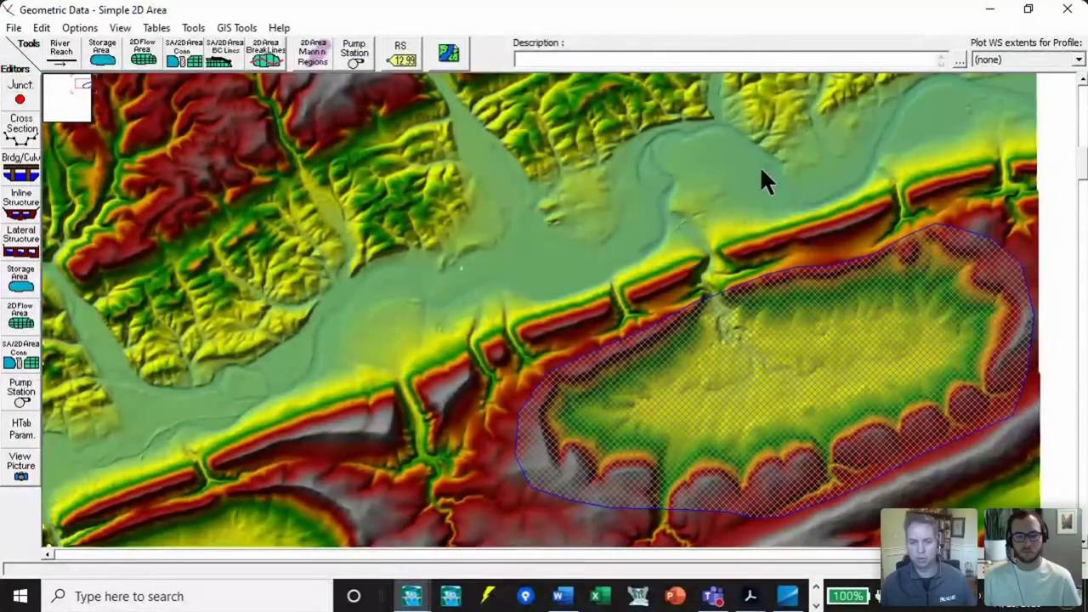
{"action": "right_click", "coordinate": [636, 230]}
{"action": "left_click", "coordinate": [654, 234]}
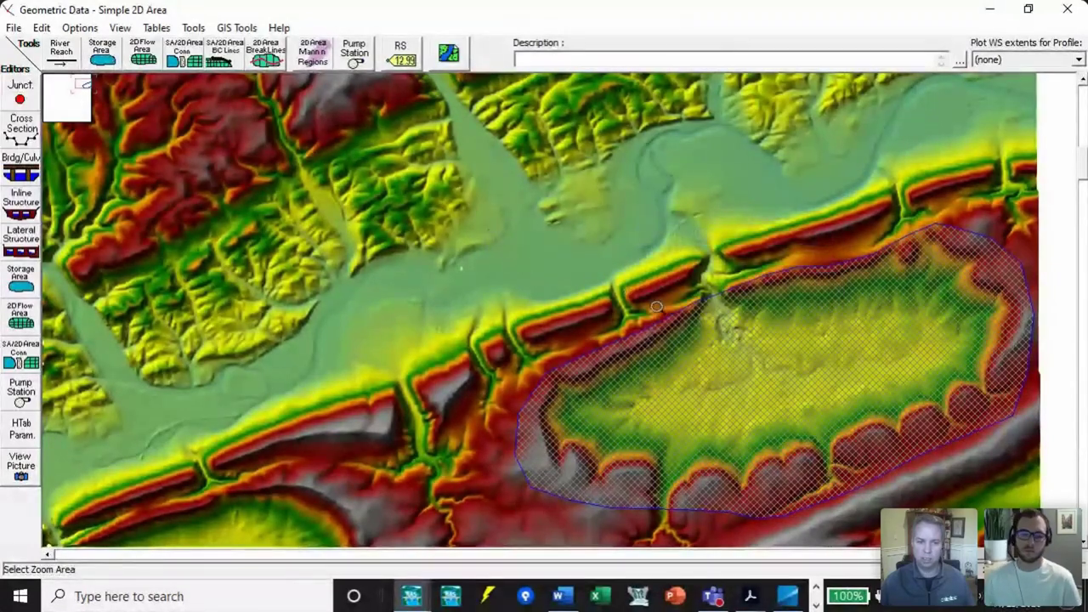
{"action": "left_click_drag", "start_coordinate": [499, 230], "coordinate": [846, 432]}
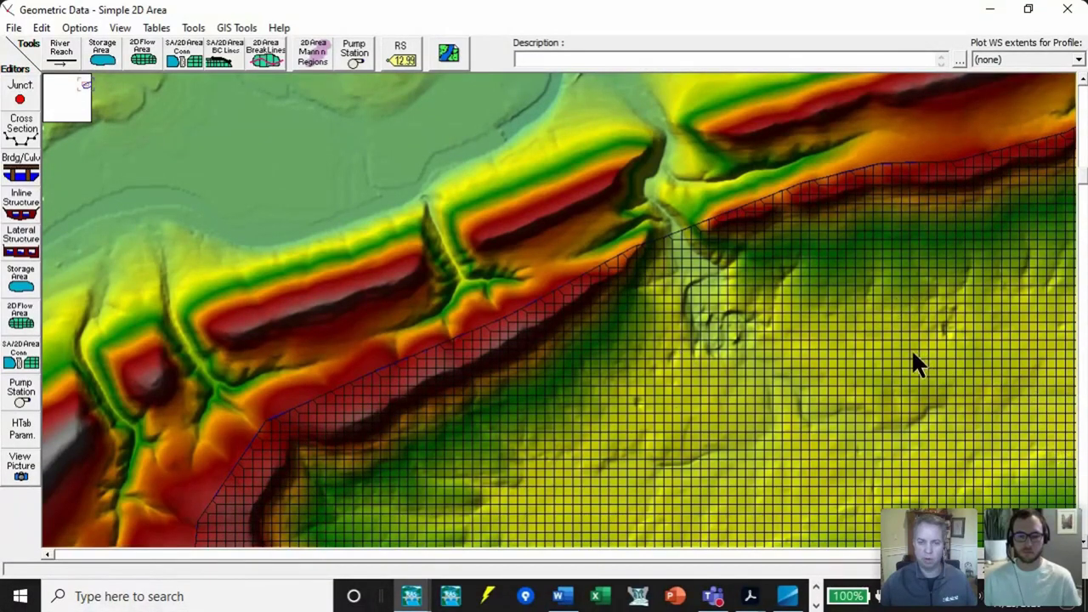
{"action": "right_click", "coordinate": [475, 185]}
{"action": "left_click", "coordinate": [541, 239]}
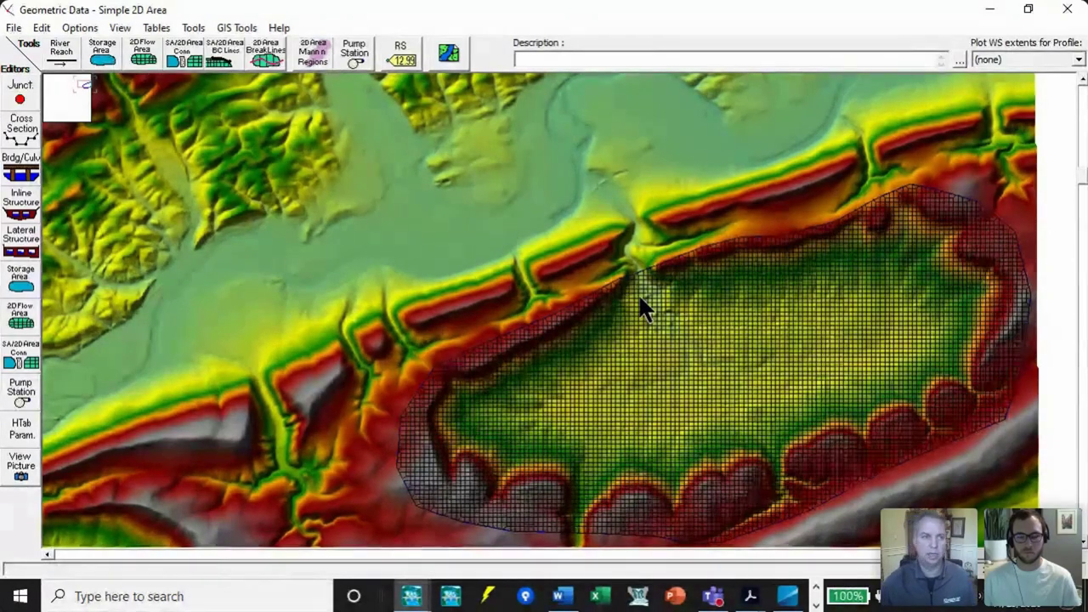
- Draw a boundary condition line along Basin's southern edge and name it Inflow
{"action": "left_click", "coordinate": [219, 63]}
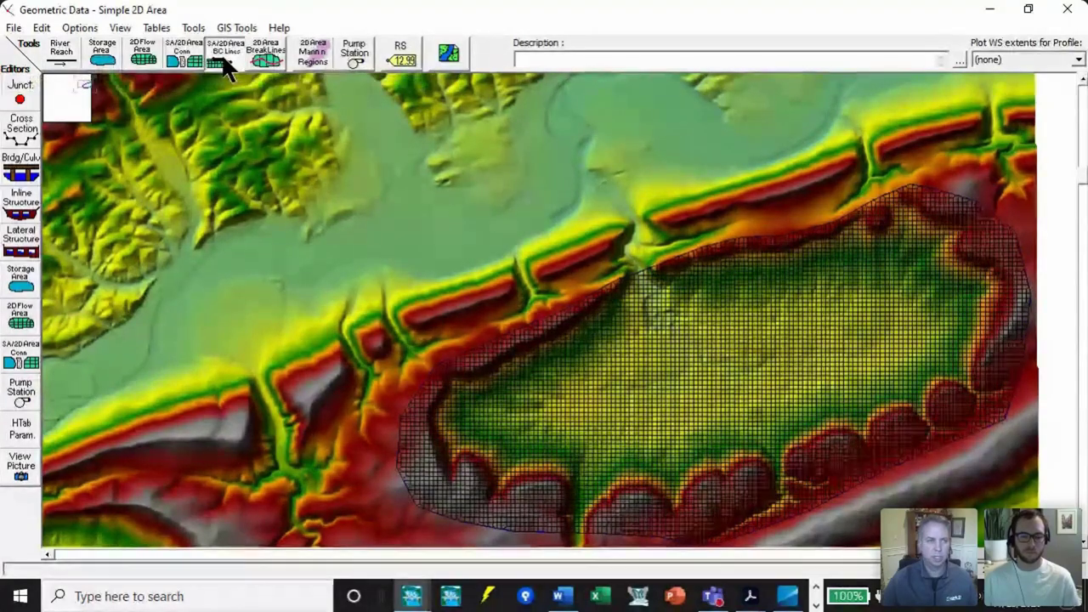
{"action": "left_click", "coordinate": [226, 60]}
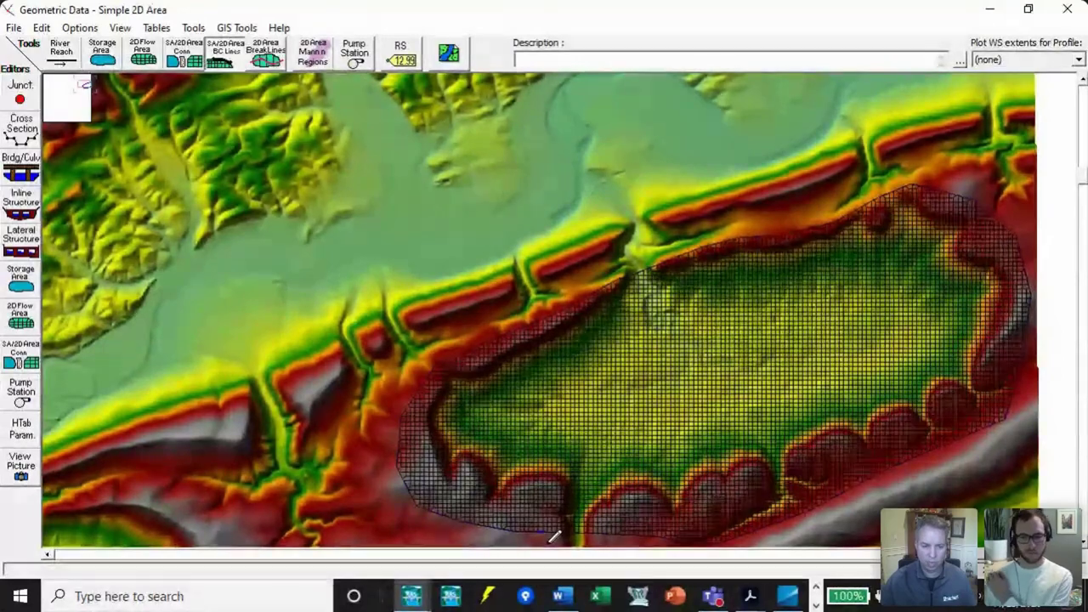
{"action": "double_click", "coordinate": [602, 545]}
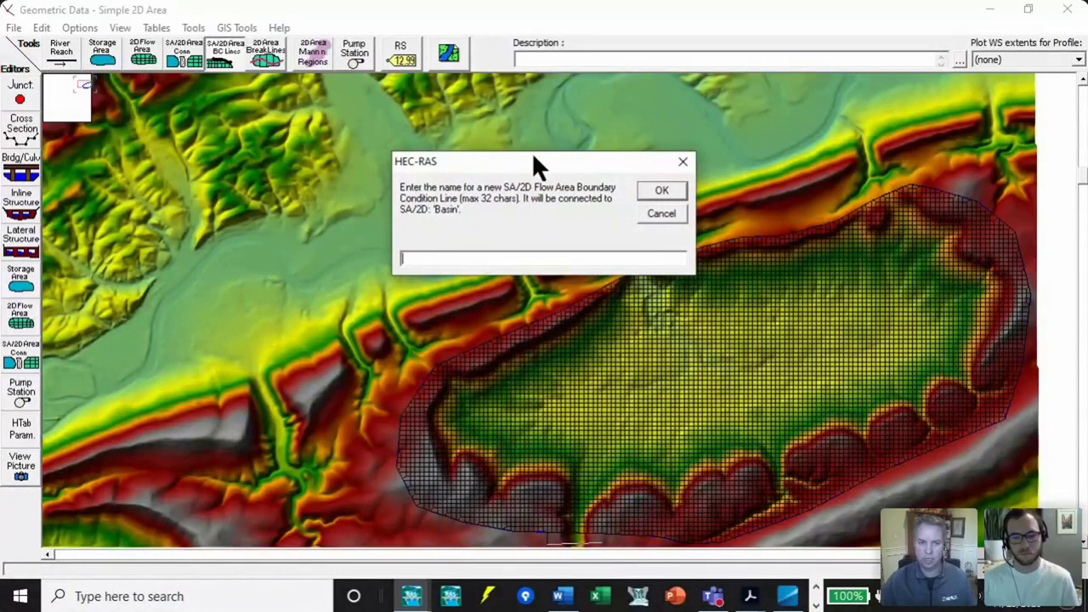
{"action": "left_click_drag", "start_coordinate": [535, 166], "coordinate": [411, 114]}
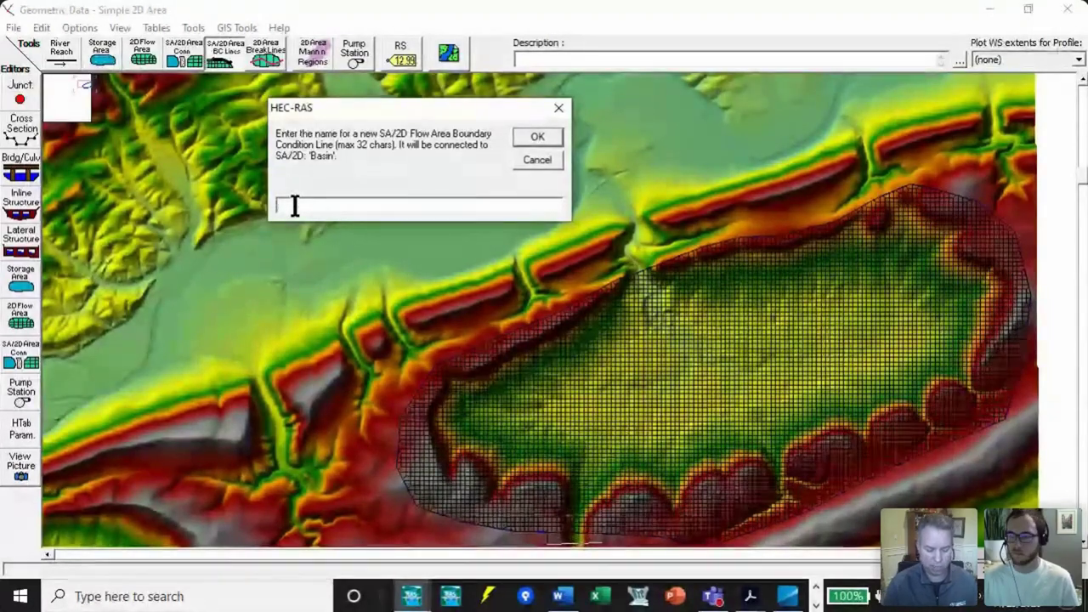
{"action": "type", "text": "Inflow"}
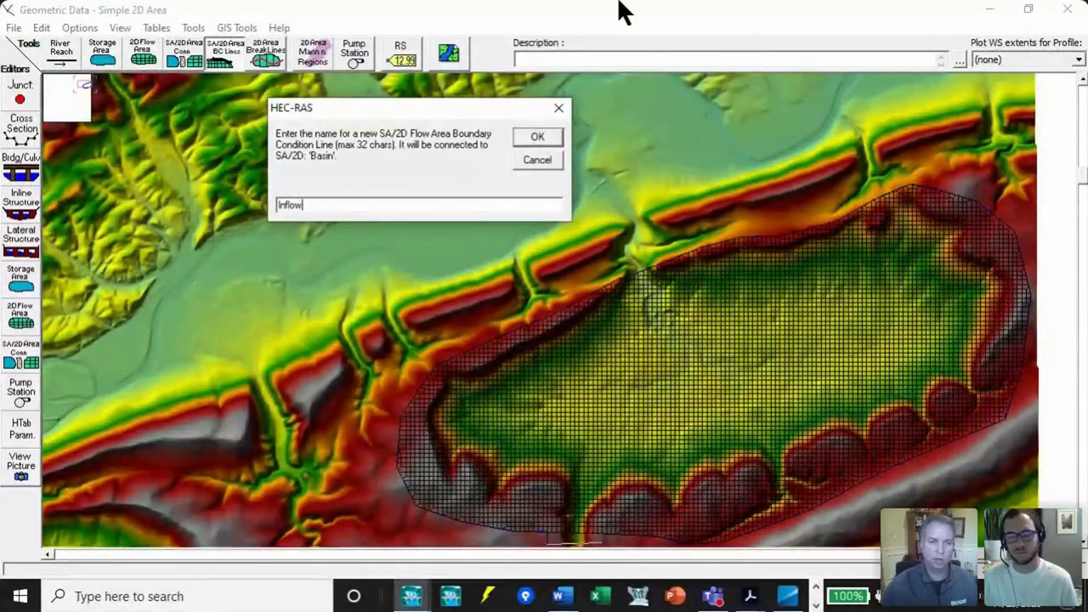
{"action": "left_click", "coordinate": [536, 137]}
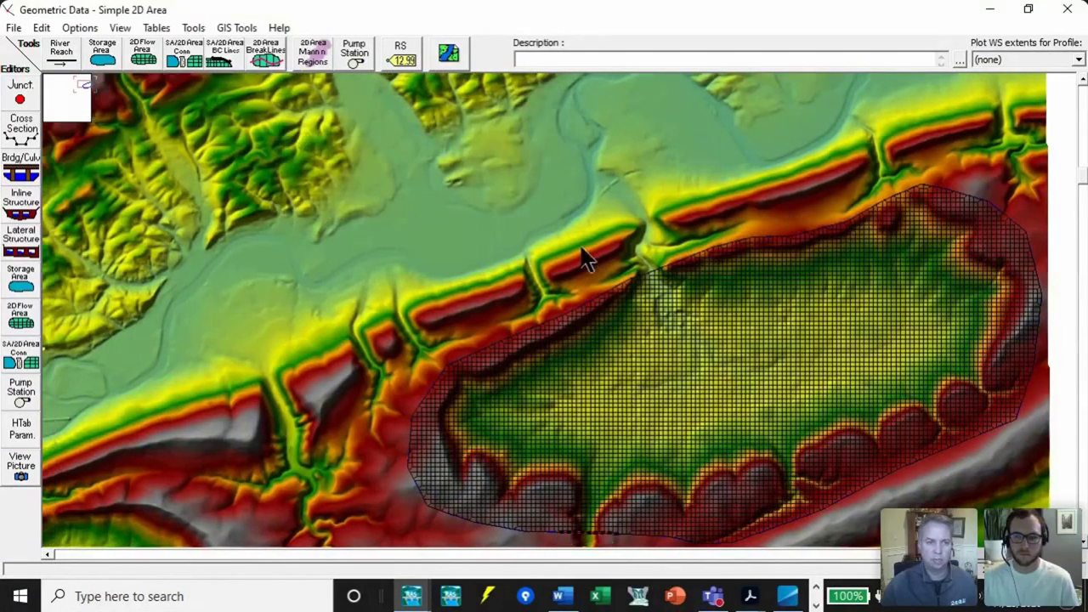
- Draw a second boundary condition line on Basin's northern edge and name it Outflow
{"action": "left_click", "coordinate": [219, 51]}
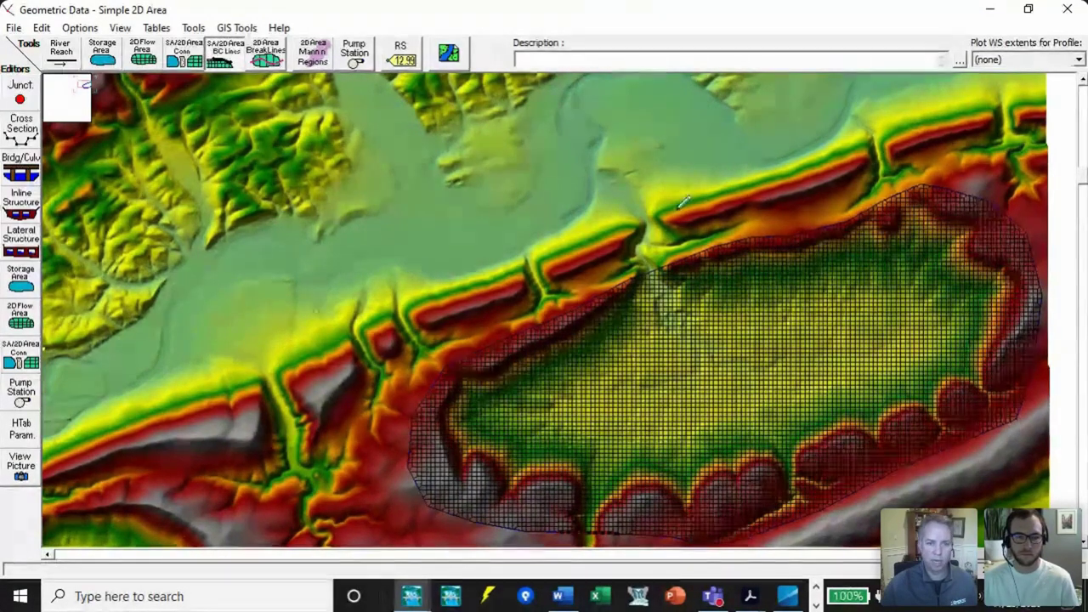
{"action": "left_click", "coordinate": [625, 272]}
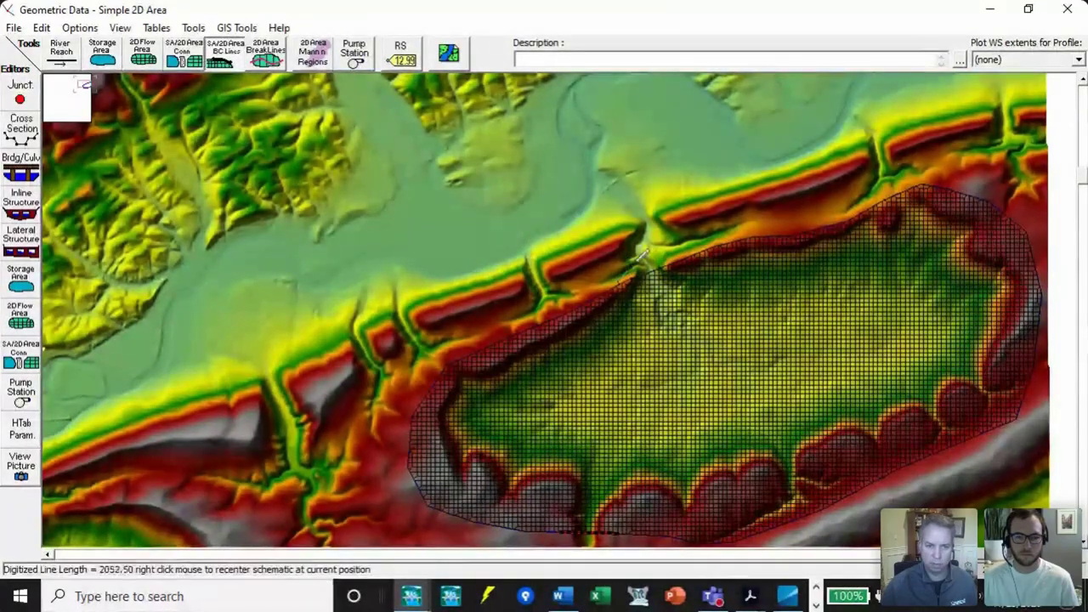
{"action": "double_click", "coordinate": [688, 253]}
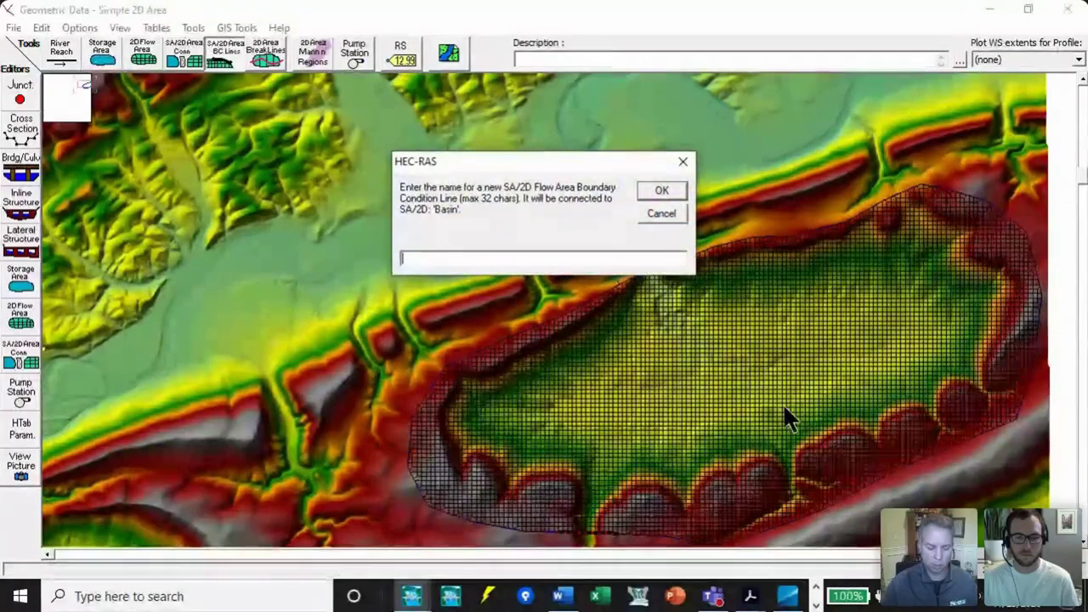
{"action": "type", "text": "Outflow"}
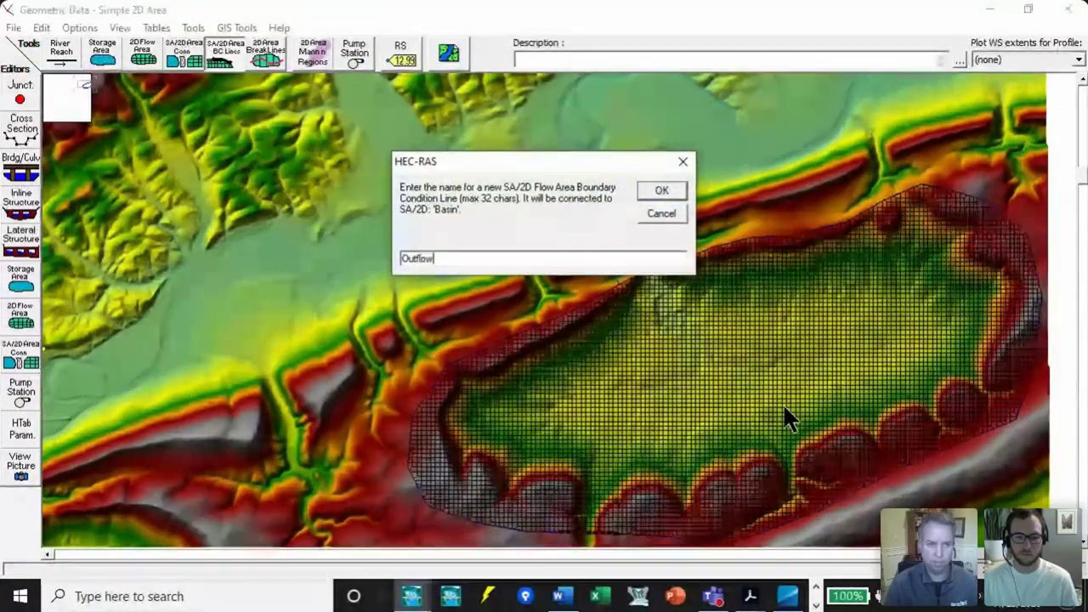
{"action": "left_click_drag", "start_coordinate": [597, 152], "coordinate": [460, 132]}
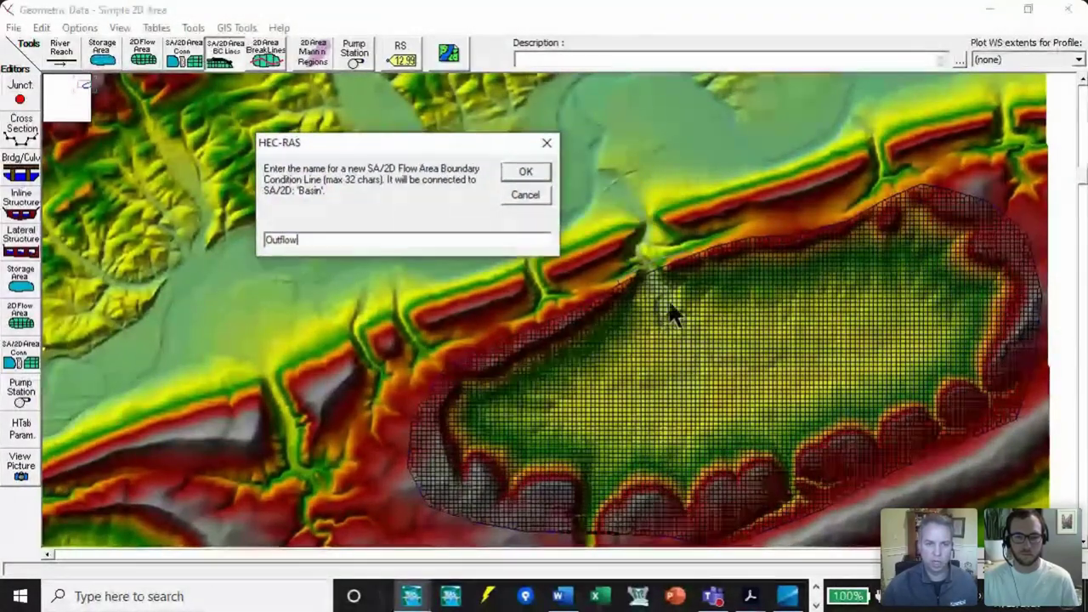
{"action": "left_click", "coordinate": [532, 174]}
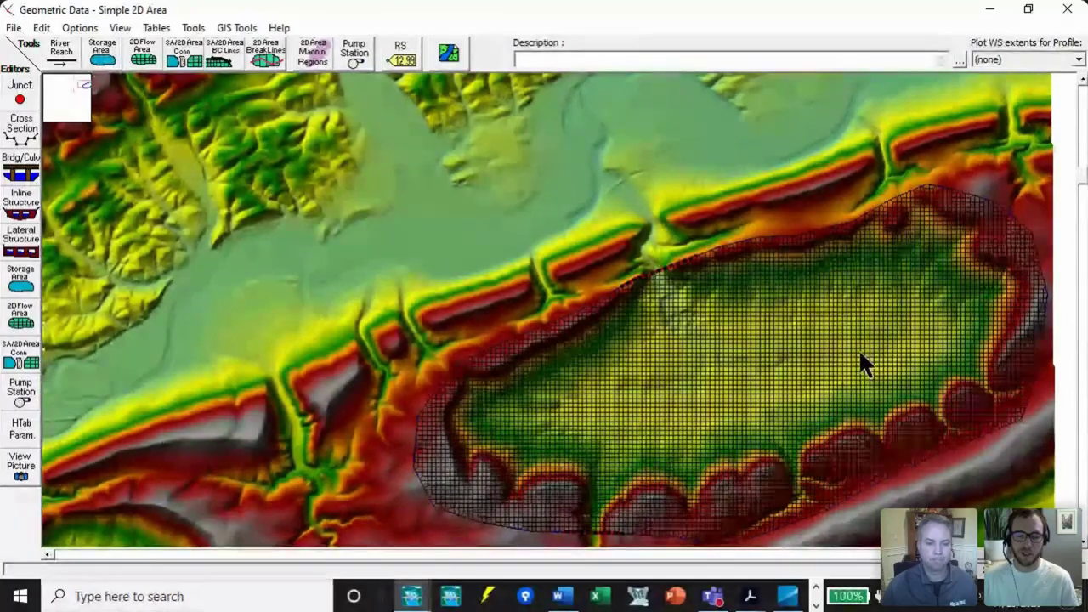
- Zoom into a stretch of the mesh edge to inspect the boundary line, then return to Full Plot
{"action": "right_click", "coordinate": [456, 187]}
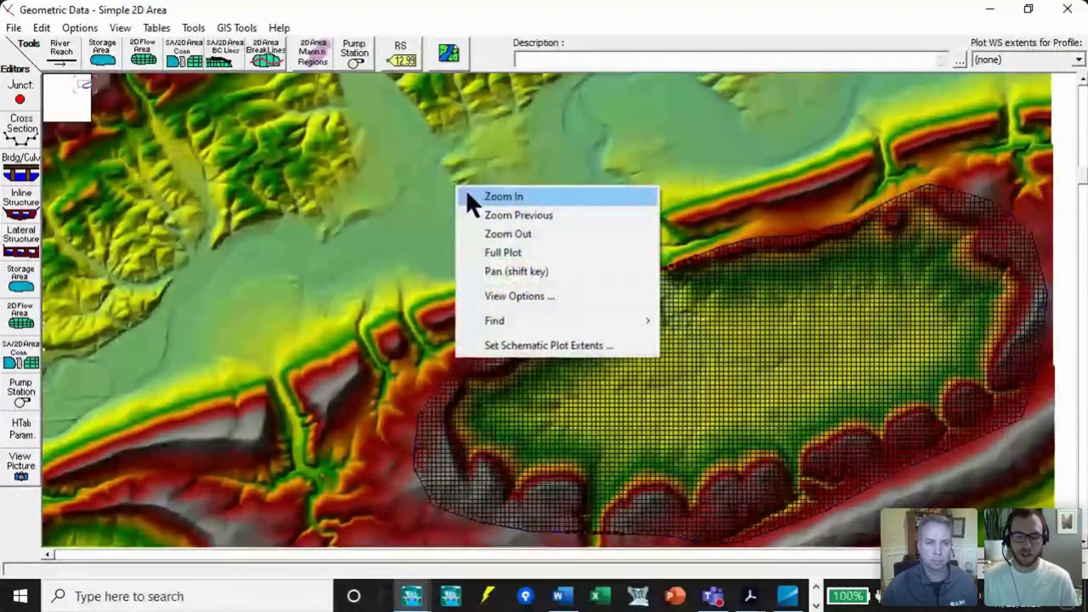
{"action": "left_click", "coordinate": [471, 201]}
{"action": "left_click_drag", "start_coordinate": [589, 225], "coordinate": [712, 306]}
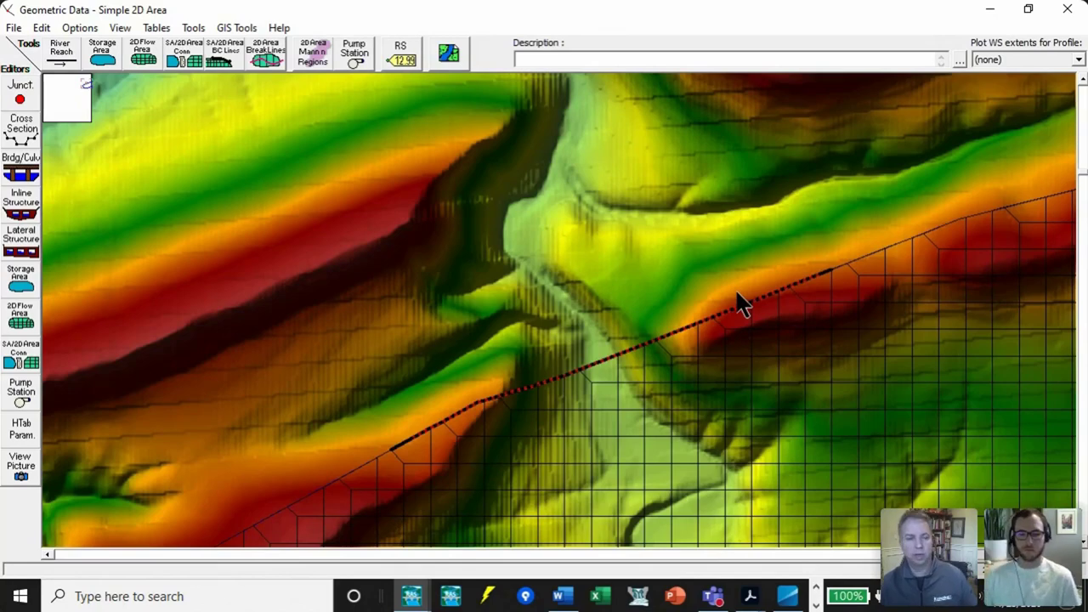
{"action": "right_click", "coordinate": [411, 202]}
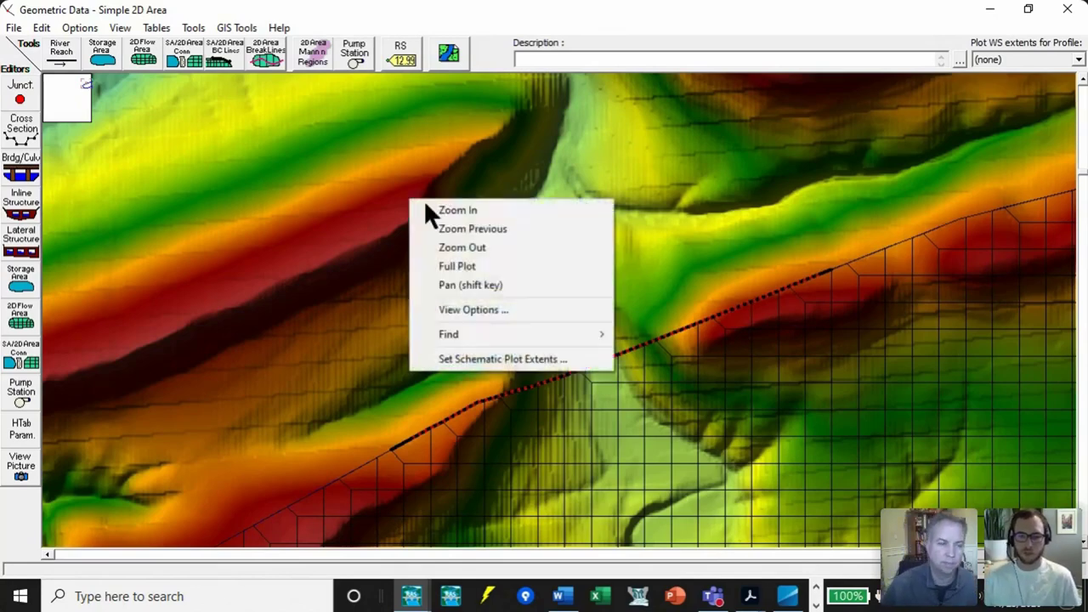
{"action": "left_click", "coordinate": [547, 265]}
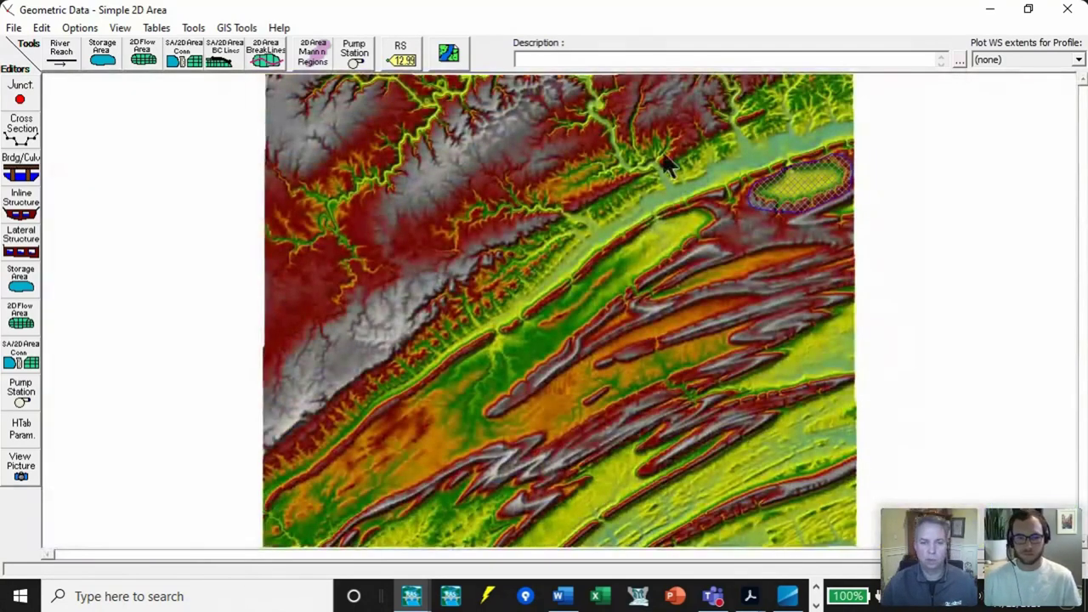
- Zoom in on Basin, save the geometry data, and bring the main HEC-RAS window forward
{"action": "right_click", "coordinate": [672, 136]}
{"action": "left_click", "coordinate": [741, 145]}
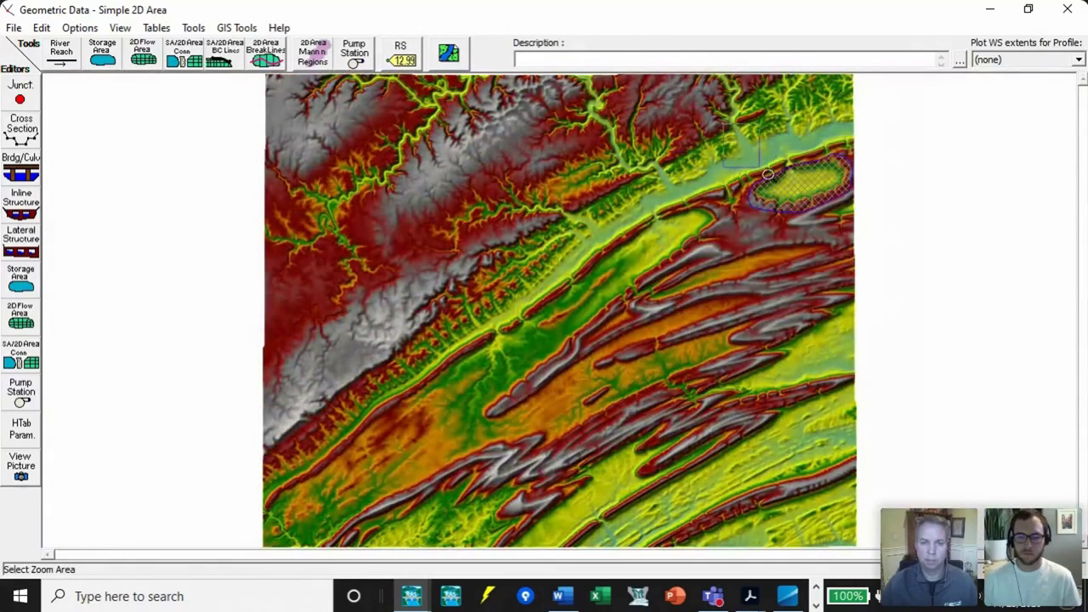
{"action": "left_click_drag", "start_coordinate": [889, 245], "coordinate": [866, 226]}
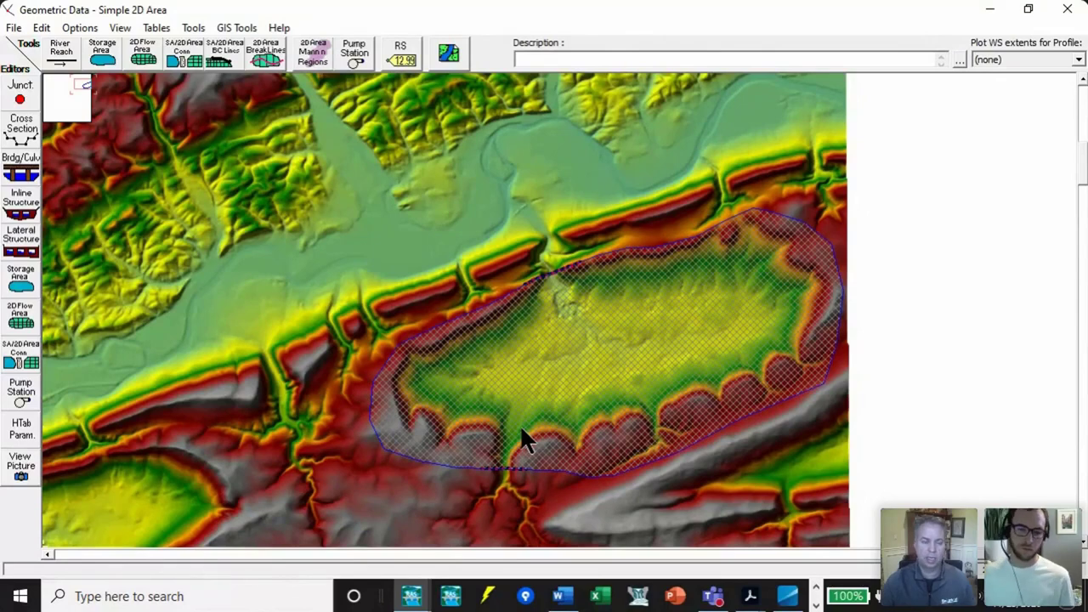
{"action": "left_click", "coordinate": [14, 28]}
{"action": "left_click", "coordinate": [33, 88]}
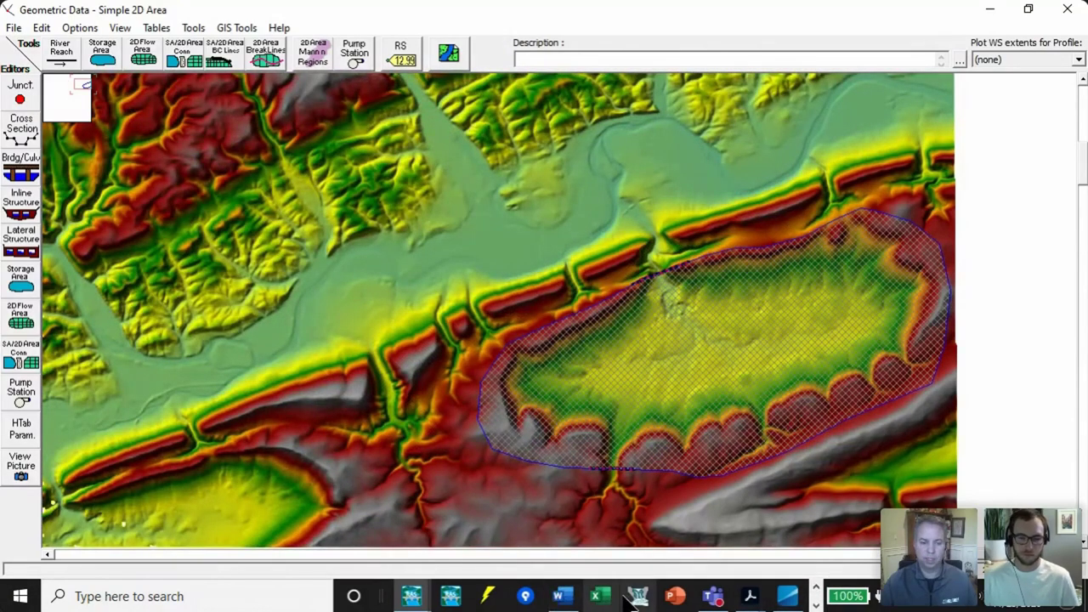
{"action": "left_click", "coordinate": [412, 595]}
{"action": "left_click", "coordinate": [375, 564]}
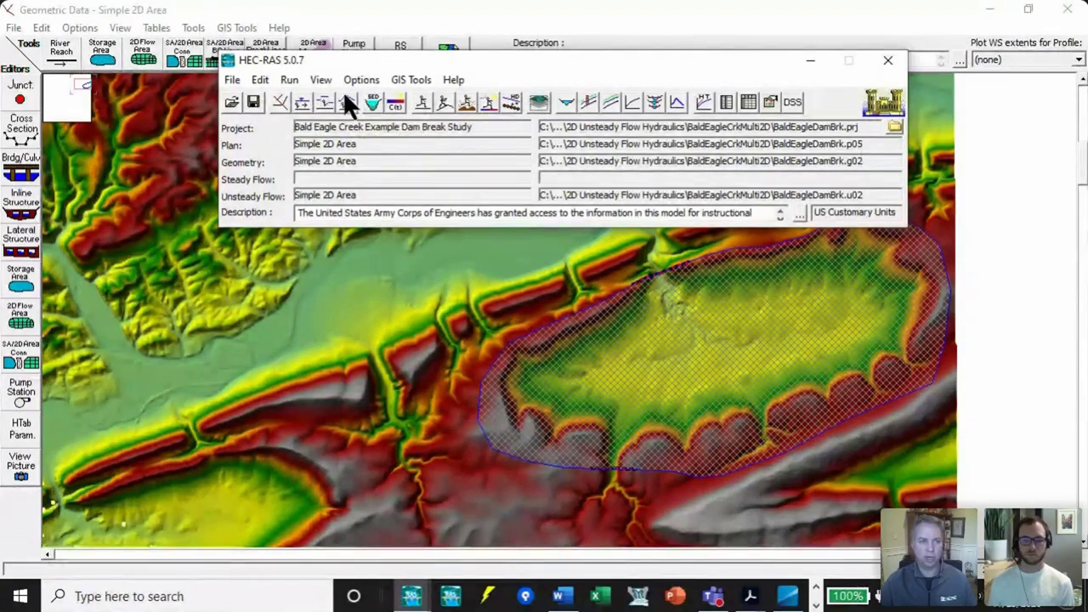
- Open the Unsteady Flow Data editor and select the Basin Inflow row's Boundary Condition cell
{"action": "left_click", "coordinate": [349, 97]}
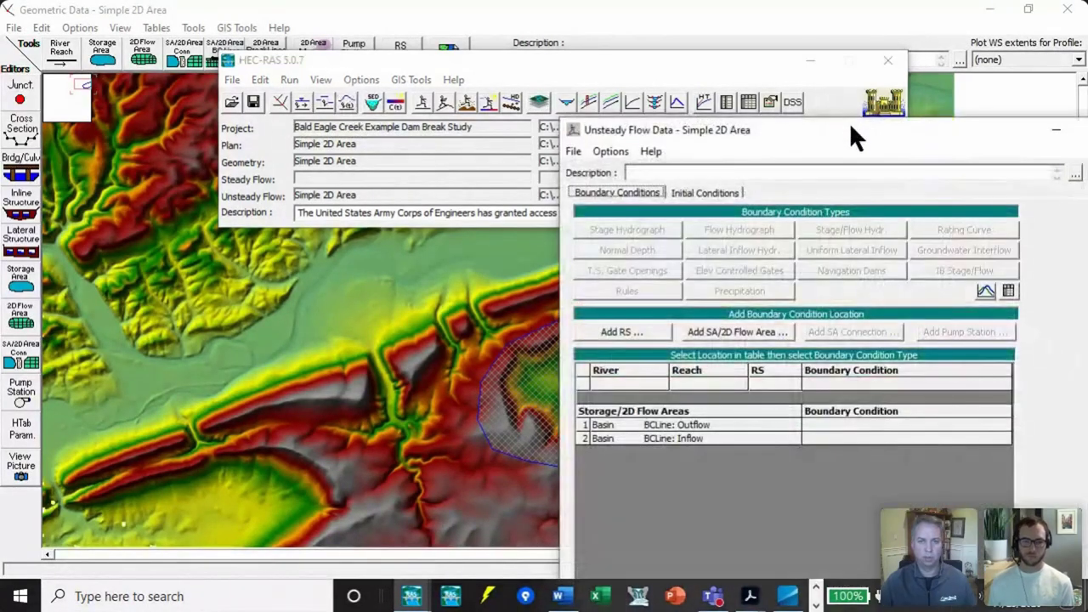
{"action": "left_click_drag", "start_coordinate": [850, 122], "coordinate": [723, 47]}
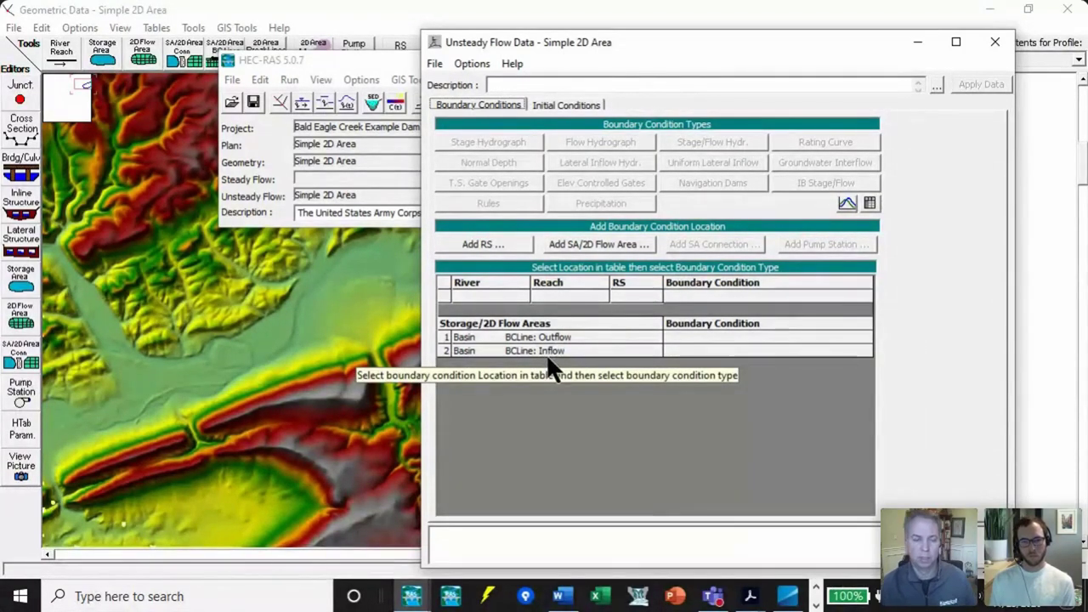
{"action": "left_click", "coordinate": [688, 354]}
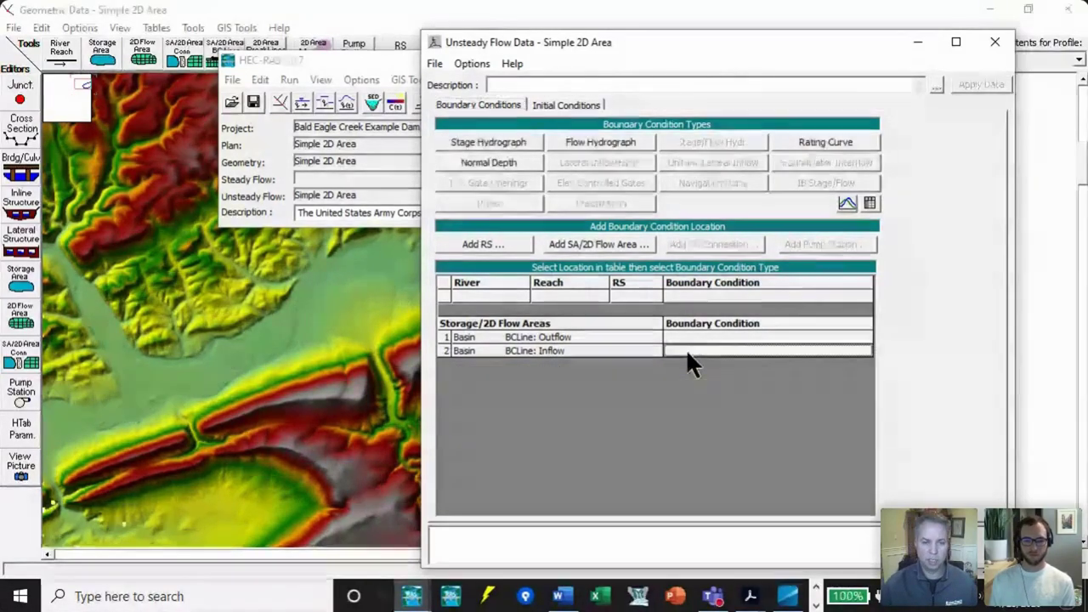
- Assign a Flow Hydrograph to the Basin Inflow line and enlarge its window to show the Flow column
{"action": "left_click", "coordinate": [610, 142]}
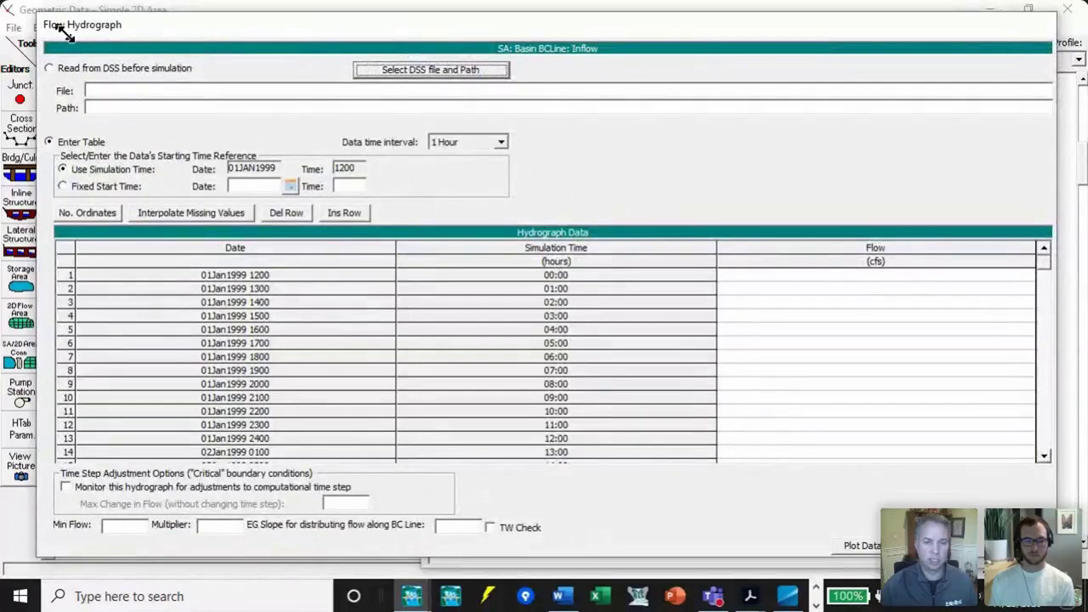
{"action": "left_click_drag", "start_coordinate": [36, 20], "coordinate": [321, 124]}
{"action": "left_click_drag", "start_coordinate": [194, 28], "coordinate": [353, 19]}
{"action": "left_click_drag", "start_coordinate": [815, 202], "coordinate": [1083, 189]}
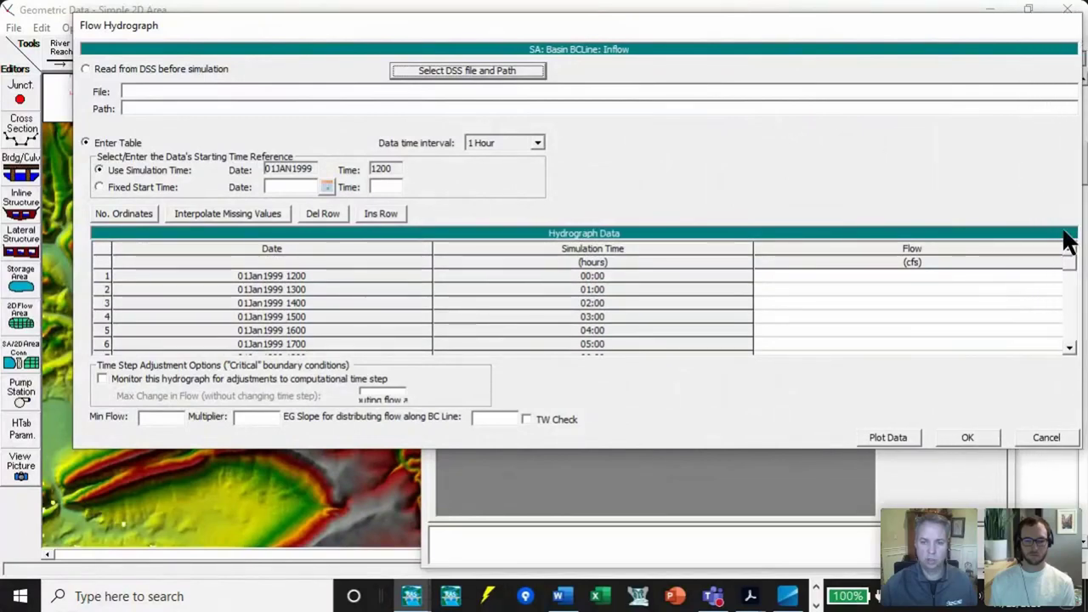
- Enter 50000 cfs at hours 0 and 24 and interpolate the missing hourly values
{"action": "left_click", "coordinate": [919, 272]}
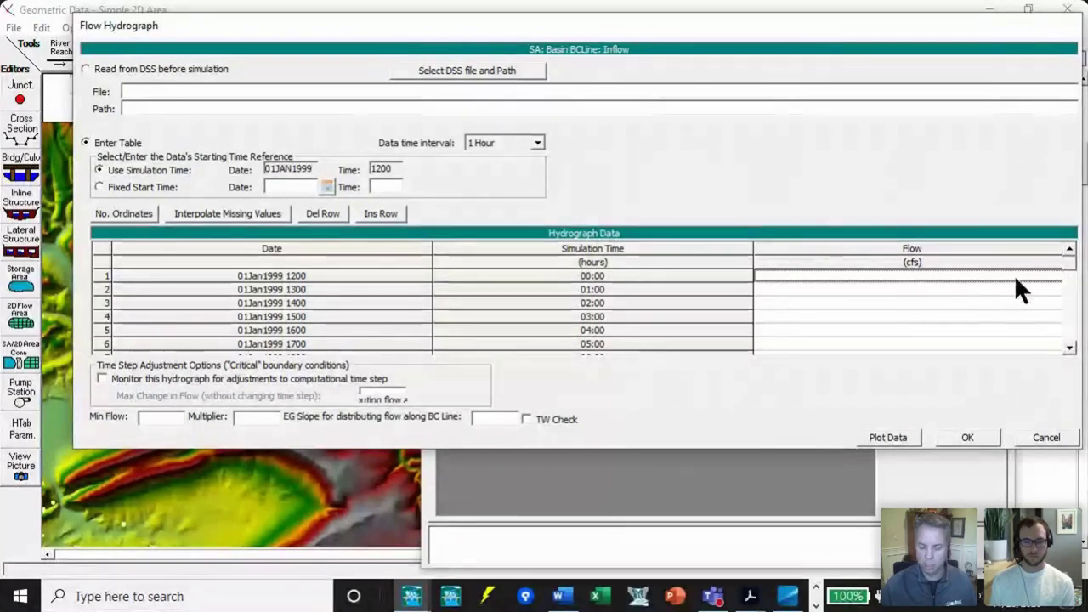
{"action": "type", "text": "50"}
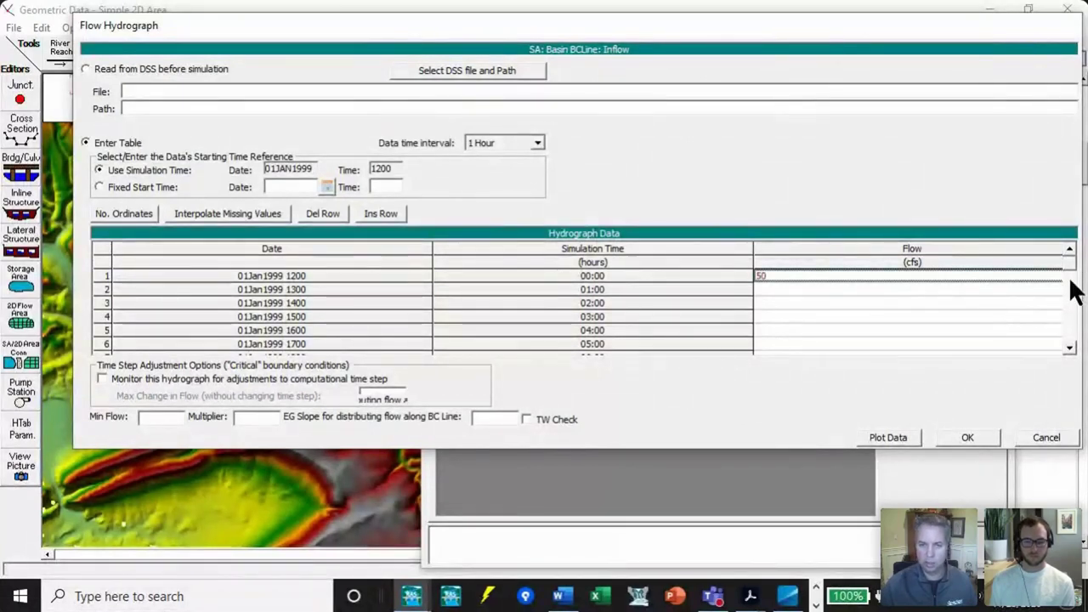
{"action": "type", "text": "000"}
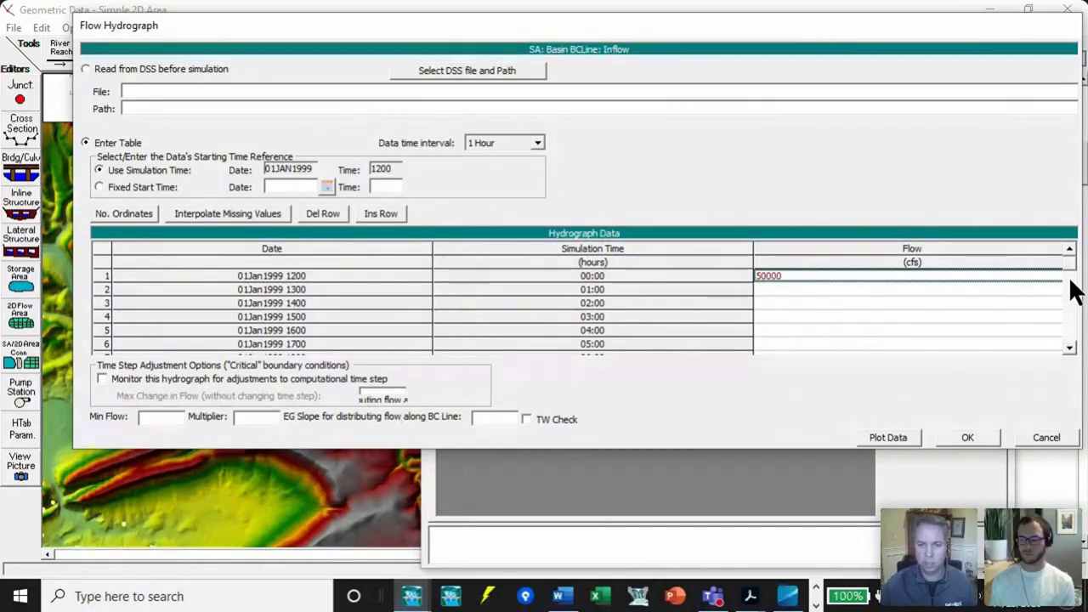
{"action": "left_click", "coordinate": [1069, 332]}
{"action": "left_click", "coordinate": [1069, 332]}
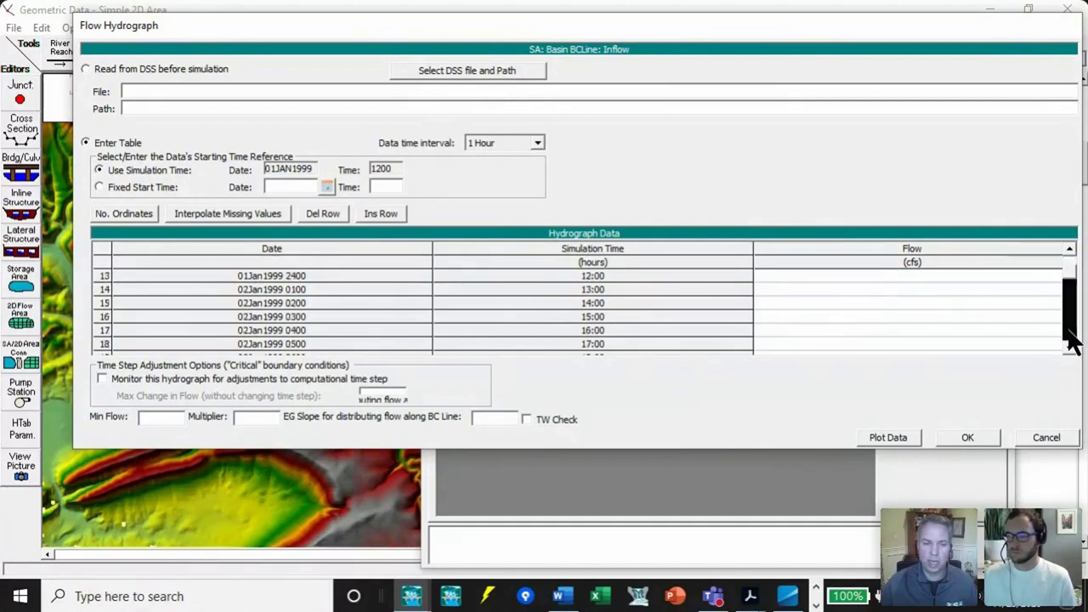
{"action": "left_click", "coordinate": [1069, 332]}
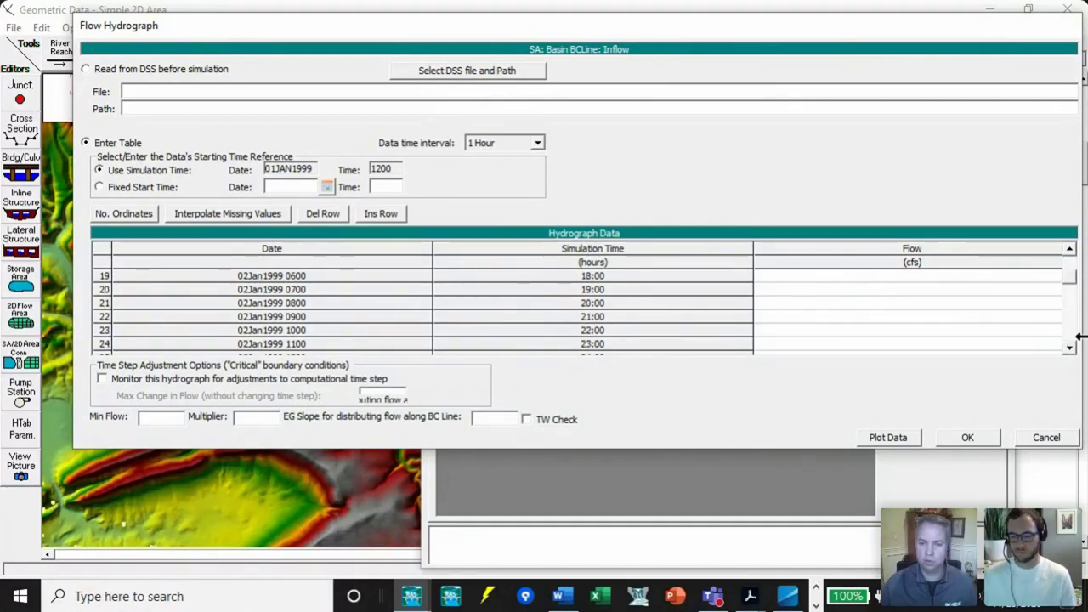
{"action": "left_click", "coordinate": [1069, 347]}
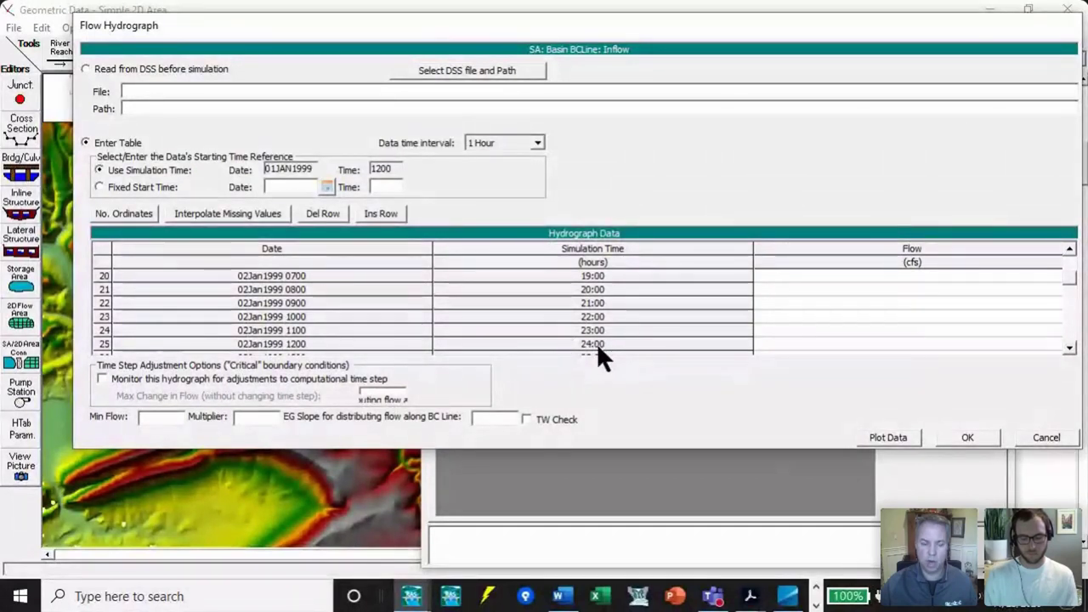
{"action": "left_click", "coordinate": [778, 343]}
{"action": "type", "text": "50"}
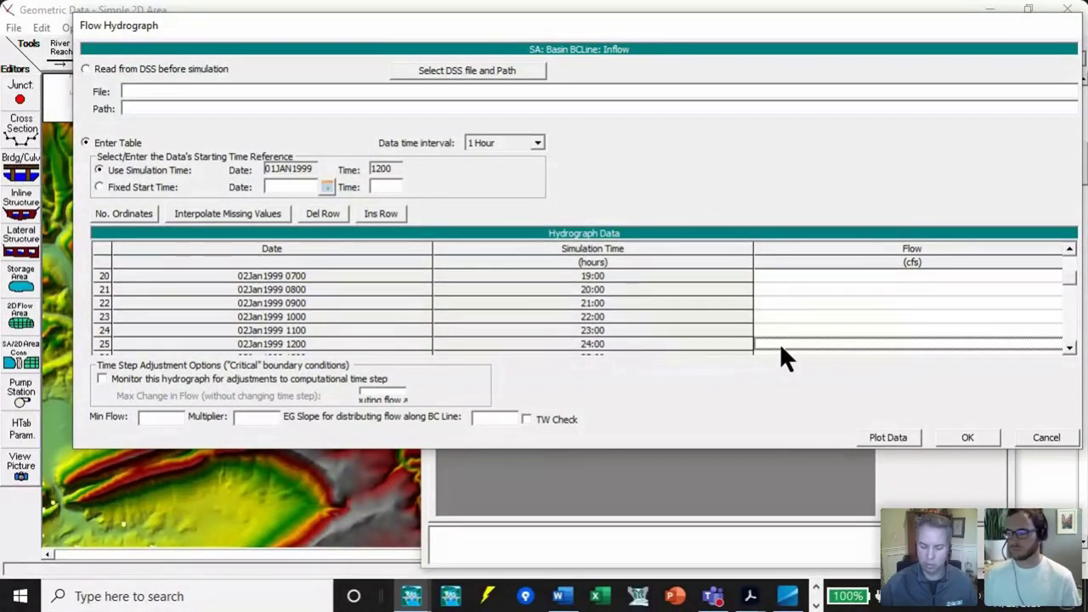
{"action": "type", "text": "000"}
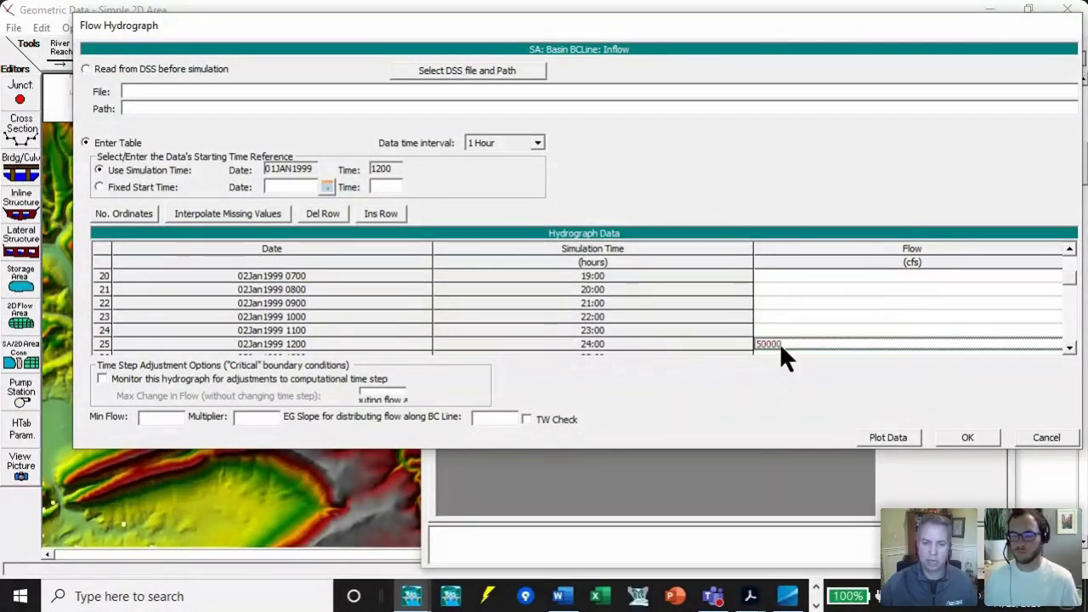
{"action": "left_click", "coordinate": [229, 214]}
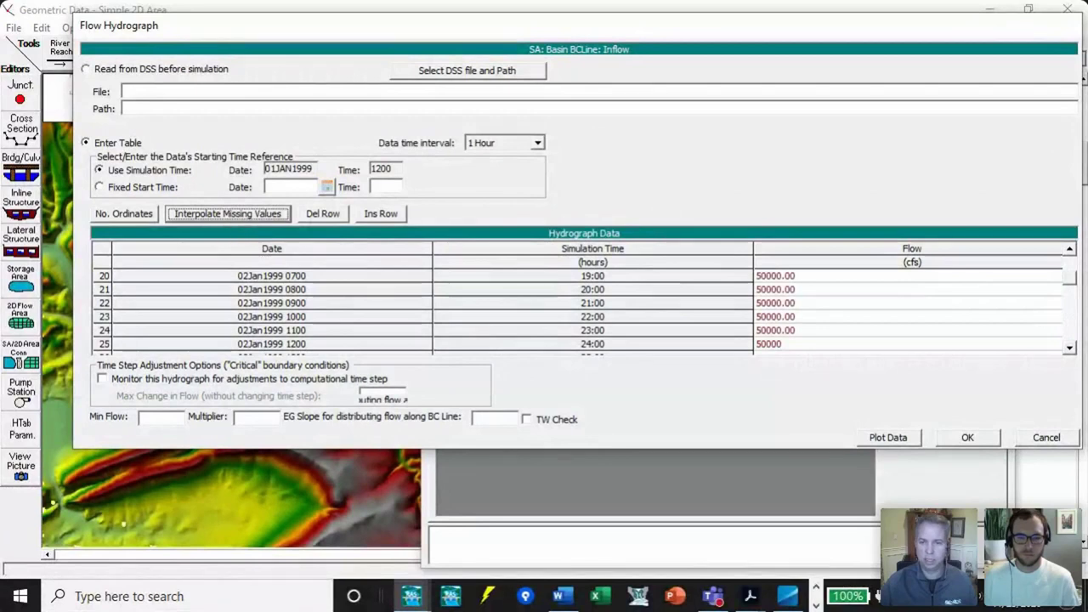
{"action": "left_click_drag", "start_coordinate": [1073, 288], "coordinate": [1070, 259]}
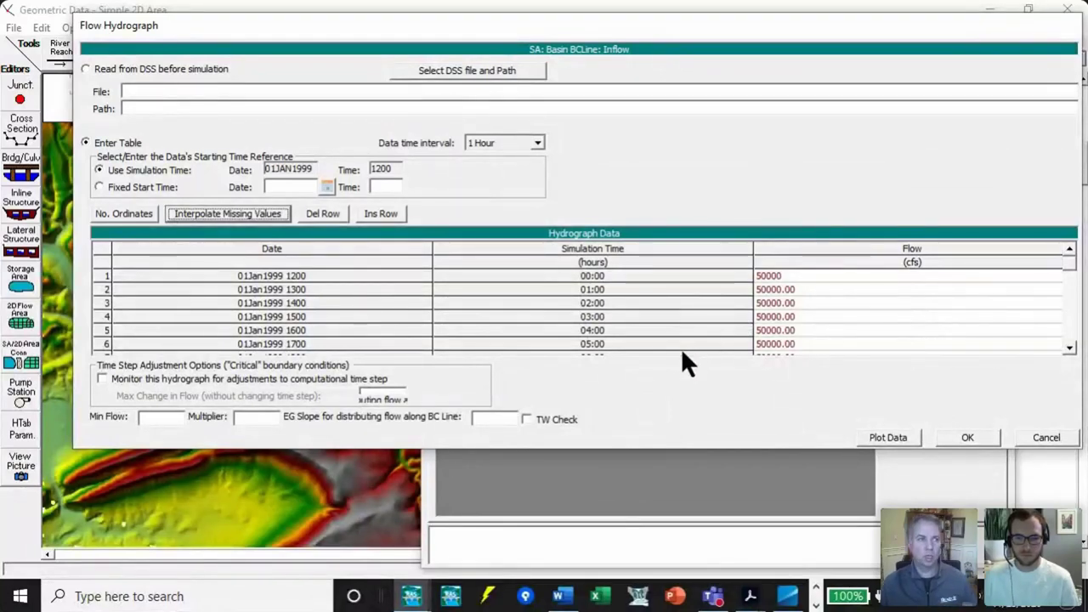
{"action": "left_click", "coordinate": [477, 417]}
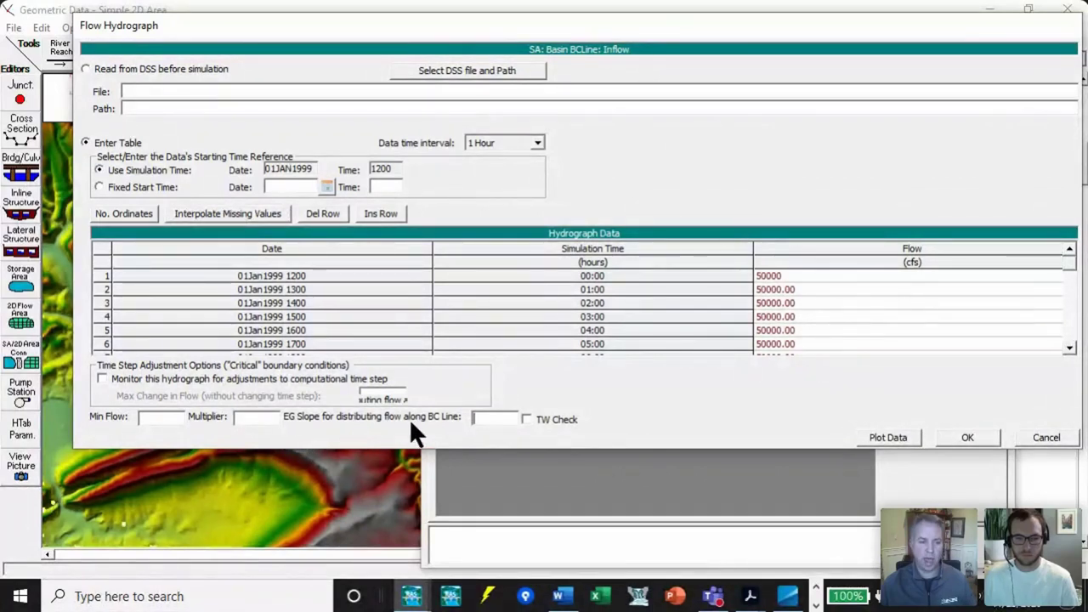
{"action": "left_click", "coordinate": [493, 421]}
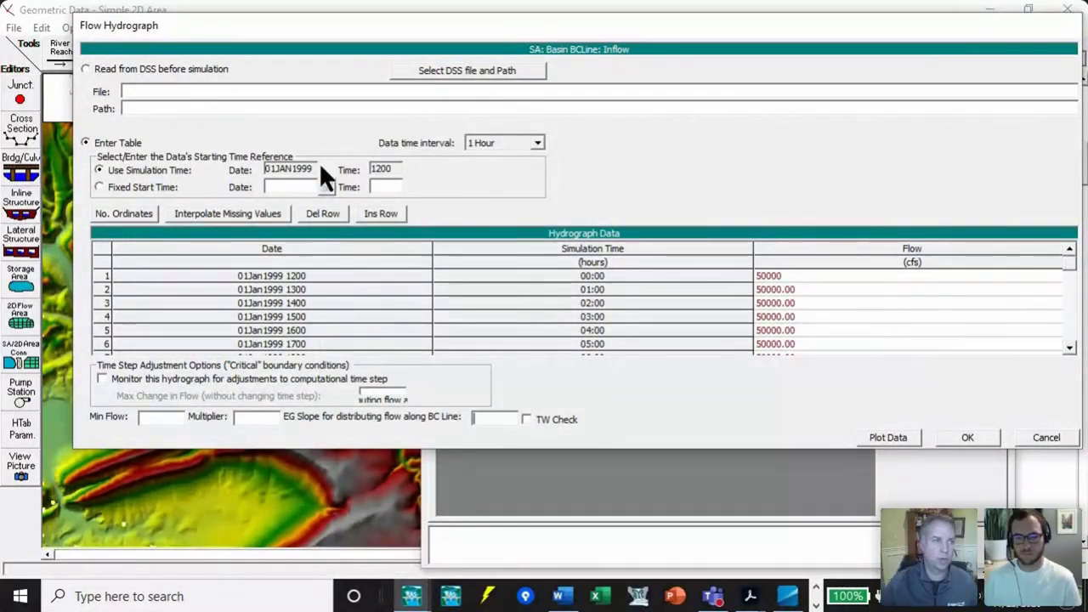
- Zoom to the bottom boundary line and measure a 4405.14 ft line up the green channel
{"action": "left_click", "coordinate": [60, 17]}
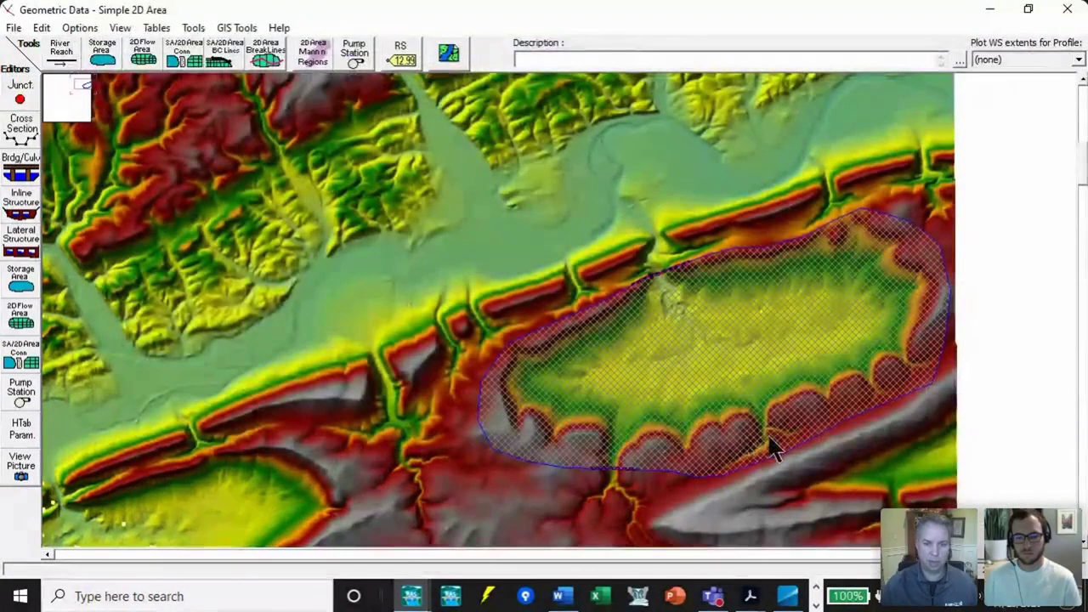
{"action": "right_click", "coordinate": [527, 466]}
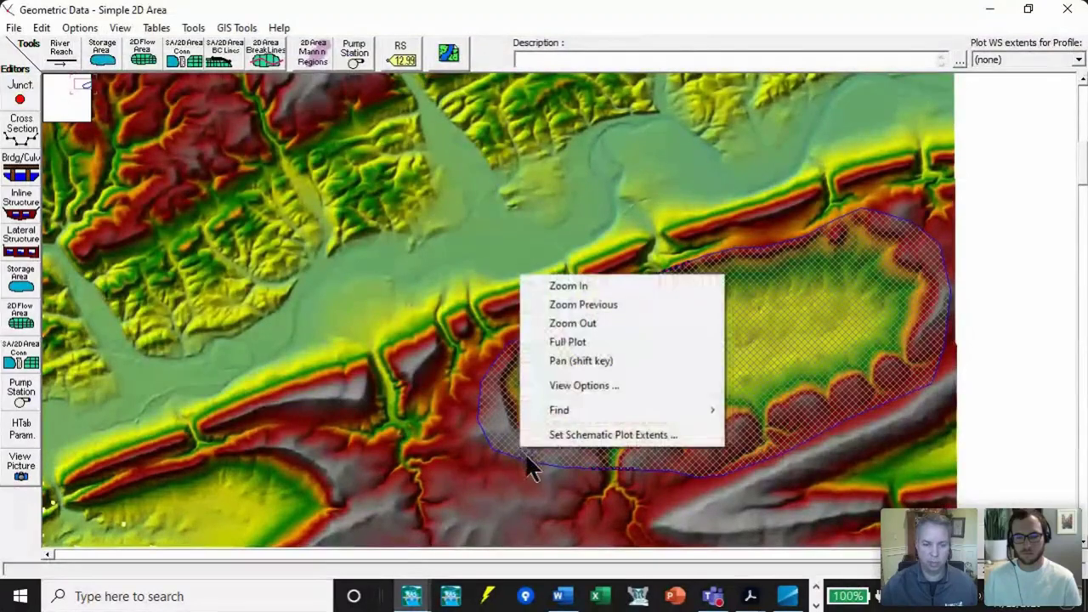
{"action": "left_click", "coordinate": [566, 288]}
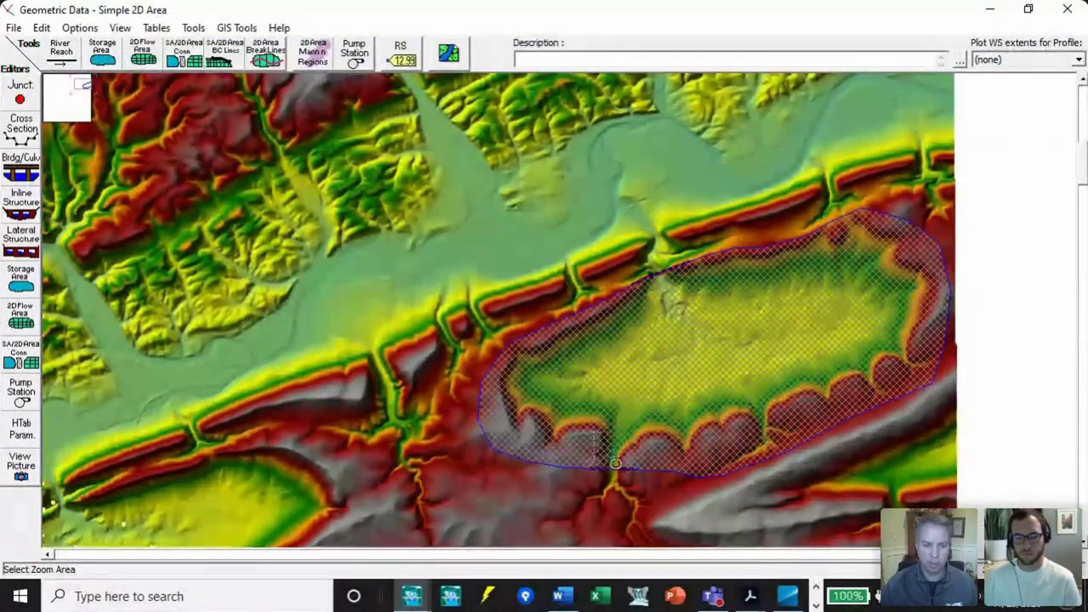
{"action": "left_click_drag", "start_coordinate": [627, 474], "coordinate": [631, 478]}
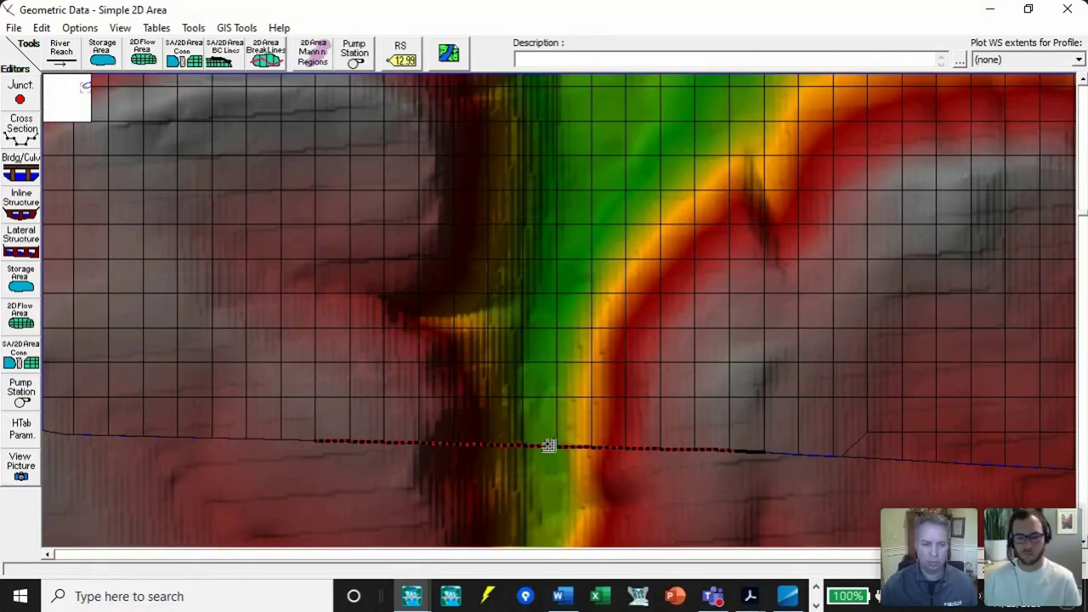
{"action": "left_click", "coordinate": [550, 445]}
{"action": "left_click", "coordinate": [550, 397]}
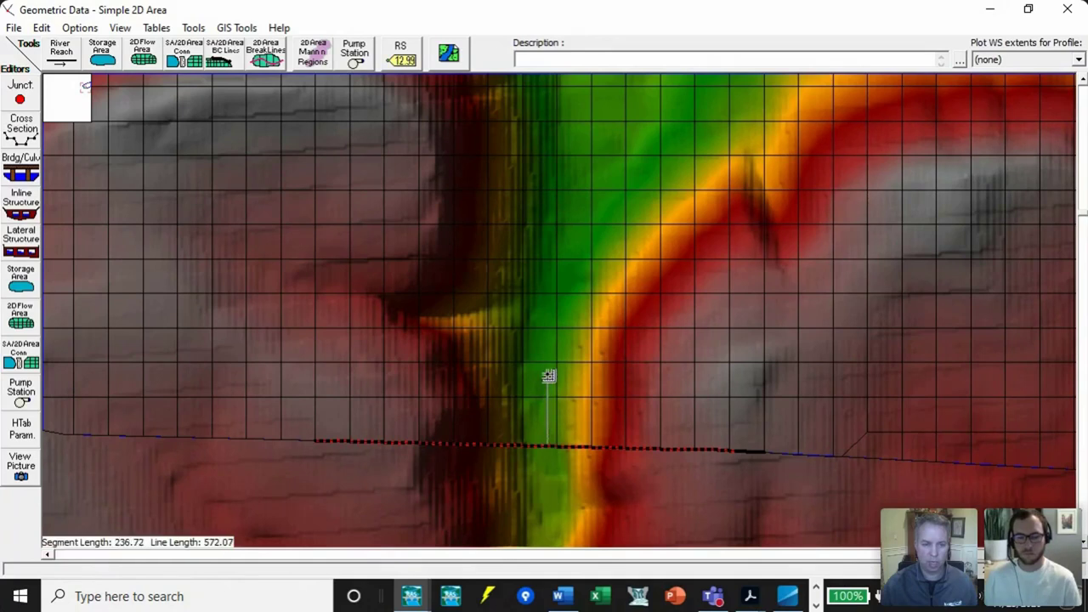
{"action": "left_click_drag", "start_coordinate": [549, 364], "coordinate": [563, 271]}
{"action": "mouse_move", "coordinate": [586, 230]}
{"action": "left_mouse_down"}
{"action": "mouse_move", "coordinate": [599, 174]}
{"action": "mouse_move", "coordinate": [628, 154]}
{"action": "mouse_move", "coordinate": [650, 96]}
{"action": "left_mouse_up"}
{"action": "left_click", "coordinate": [648, 116]}
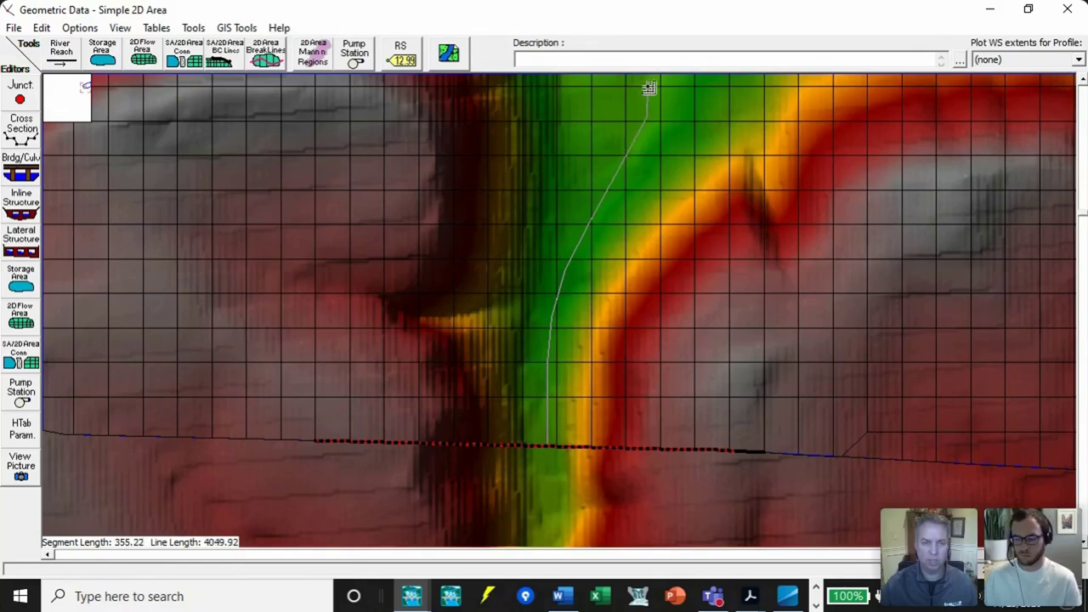
{"action": "left_click", "coordinate": [648, 88]}
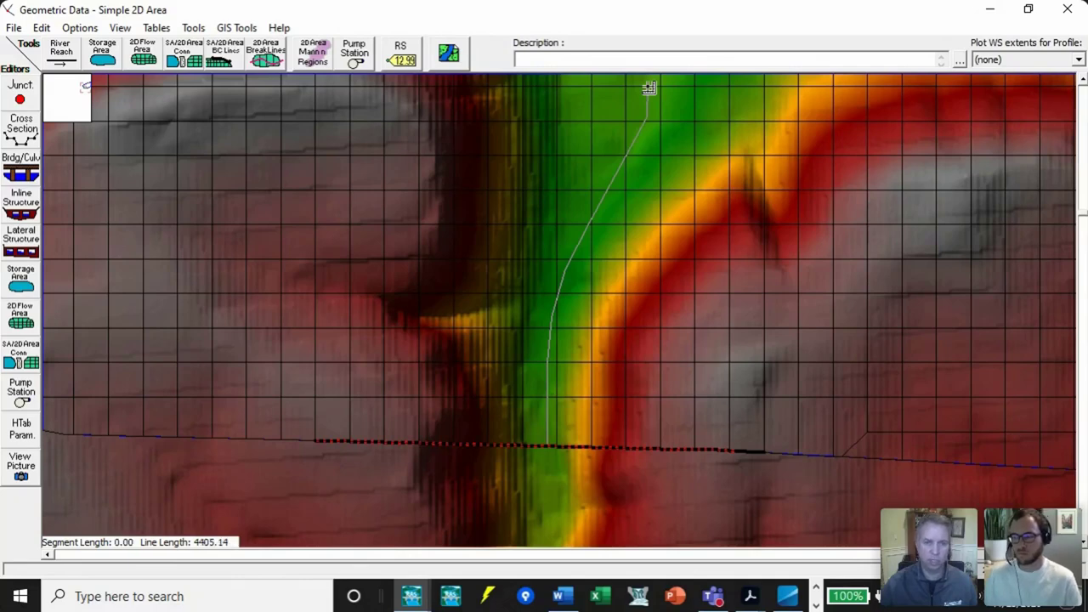
{"action": "double_click", "coordinate": [648, 88]}
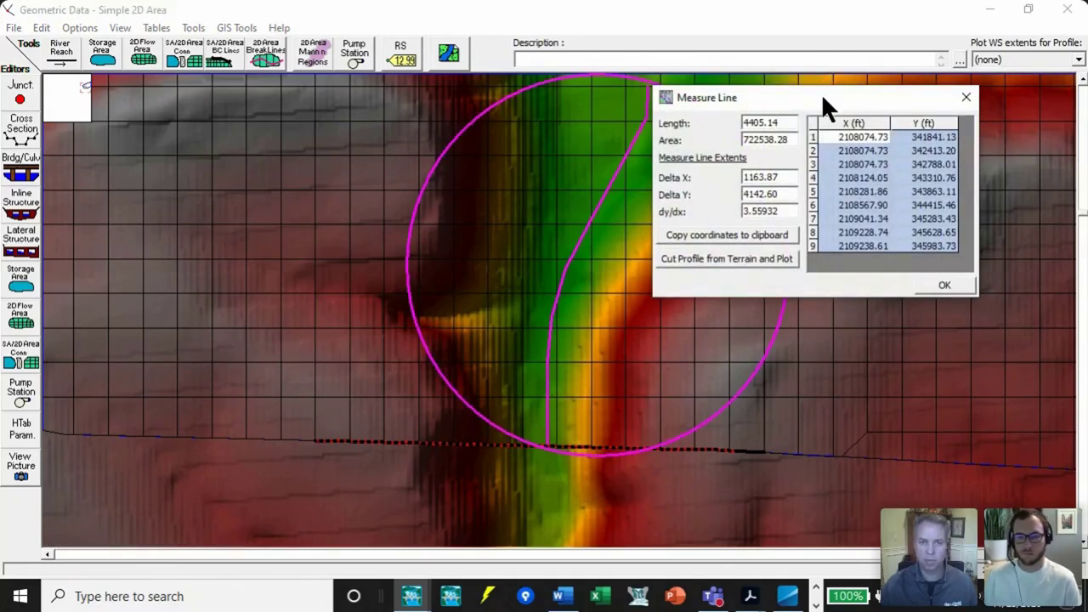
- Plot the terrain profile along the measure line, check the drop from about 1100 to 970 ft, then close both windows
{"action": "left_click_drag", "start_coordinate": [829, 107], "coordinate": [667, 205]}
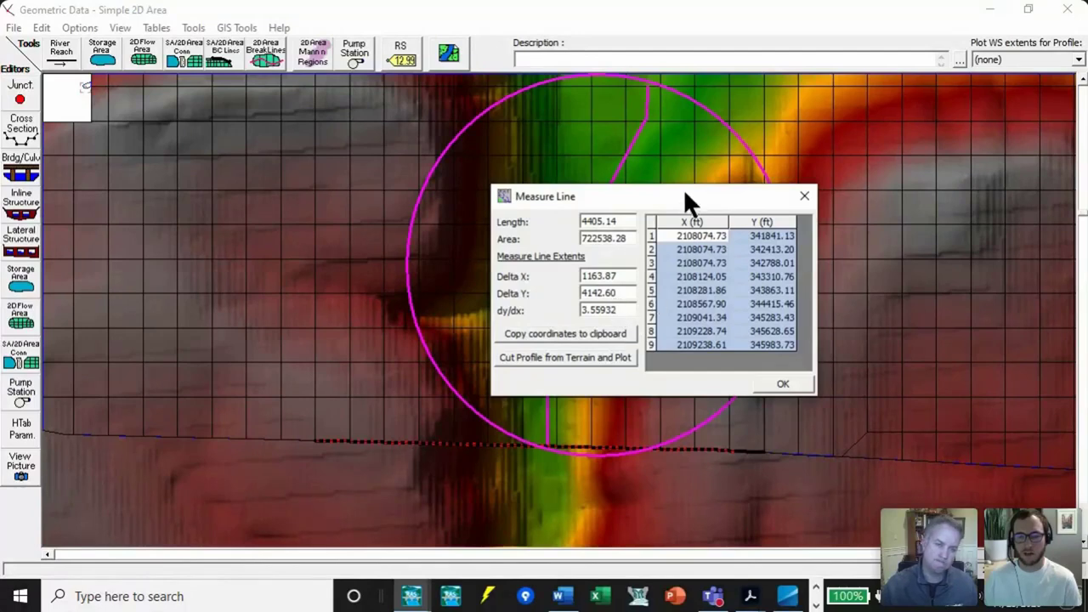
{"action": "left_click_drag", "start_coordinate": [689, 202], "coordinate": [903, 134]}
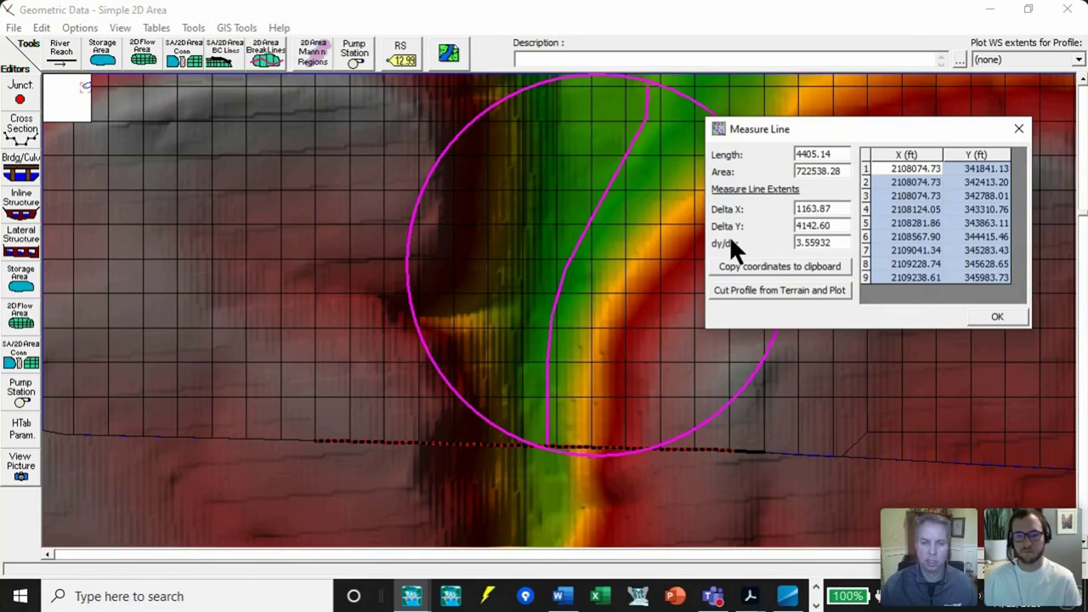
{"action": "left_click", "coordinate": [787, 294]}
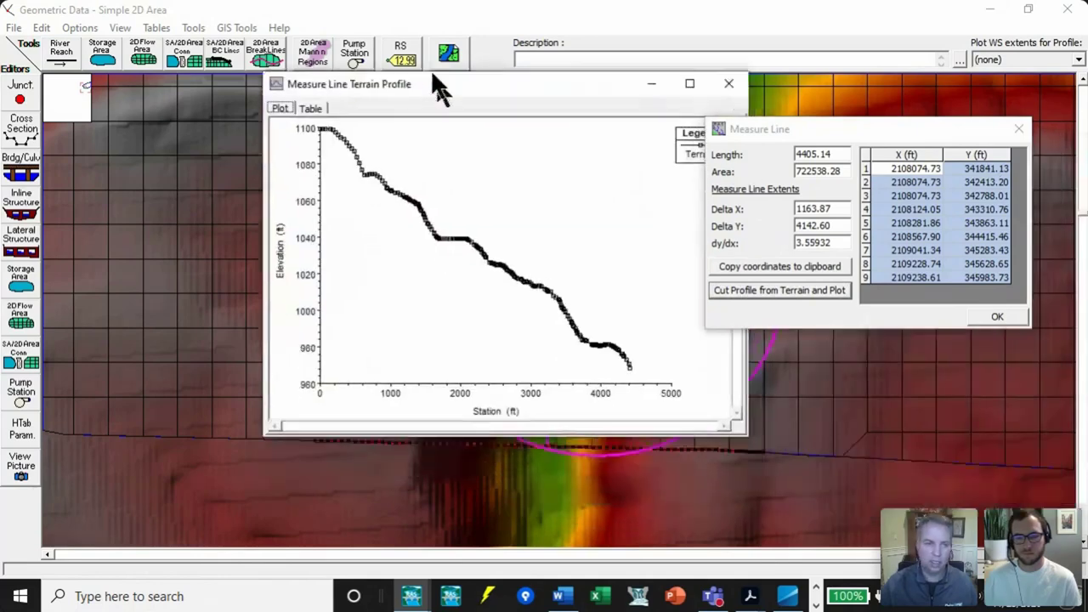
{"action": "left_click_drag", "start_coordinate": [433, 85], "coordinate": [281, 91]}
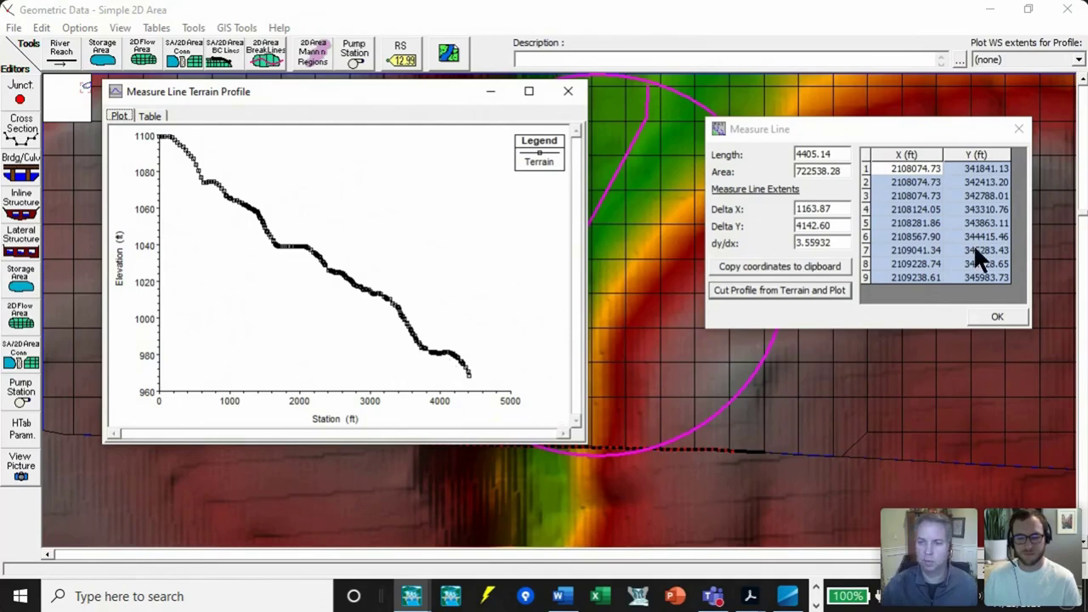
{"action": "left_click", "coordinate": [1016, 319]}
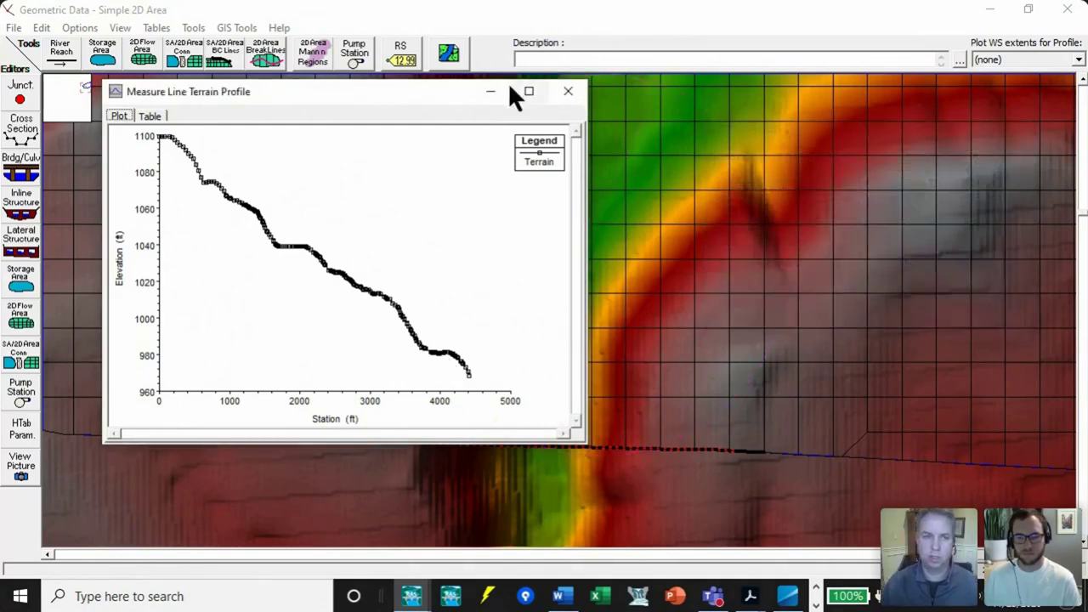
{"action": "left_click", "coordinate": [580, 94]}
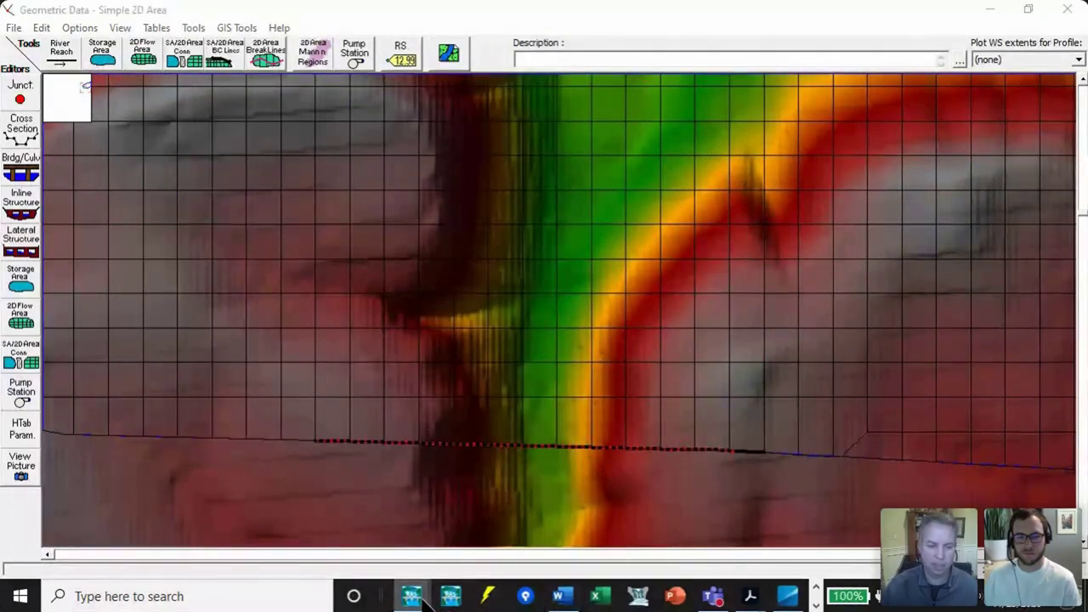
- Enter 0.03 as the Basin Inflow hydrograph's EG slope for distributing flow and accept it
{"action": "mouse_move", "coordinate": [415, 597]}
{"action": "left_click", "coordinate": [651, 544]}
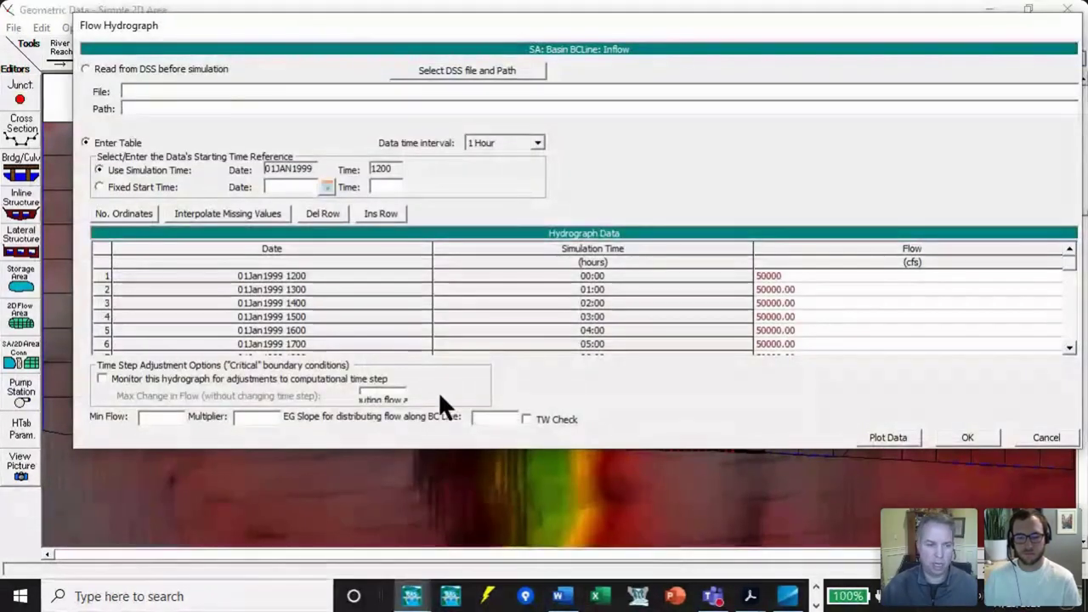
{"action": "left_click", "coordinate": [493, 417]}
{"action": "type", "text": "0.03"}
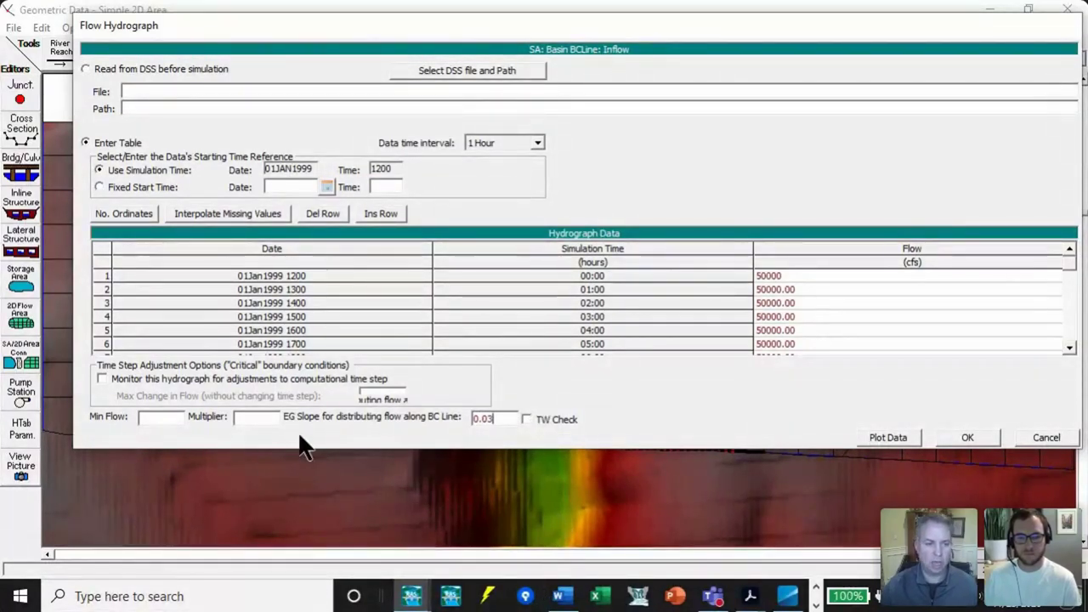
{"action": "left_click", "coordinate": [985, 441]}
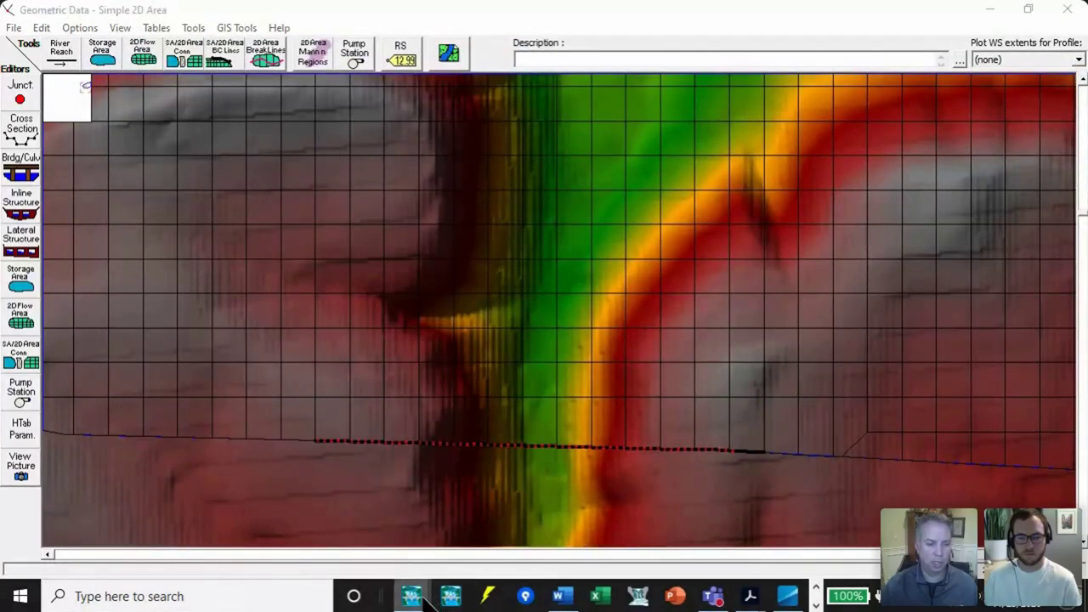
- Make the Basin BCLine: Outflow row a Normal Depth boundary and move its settings dialog aside
{"action": "mouse_move", "coordinate": [411, 596]}
{"action": "left_click", "coordinate": [593, 544]}
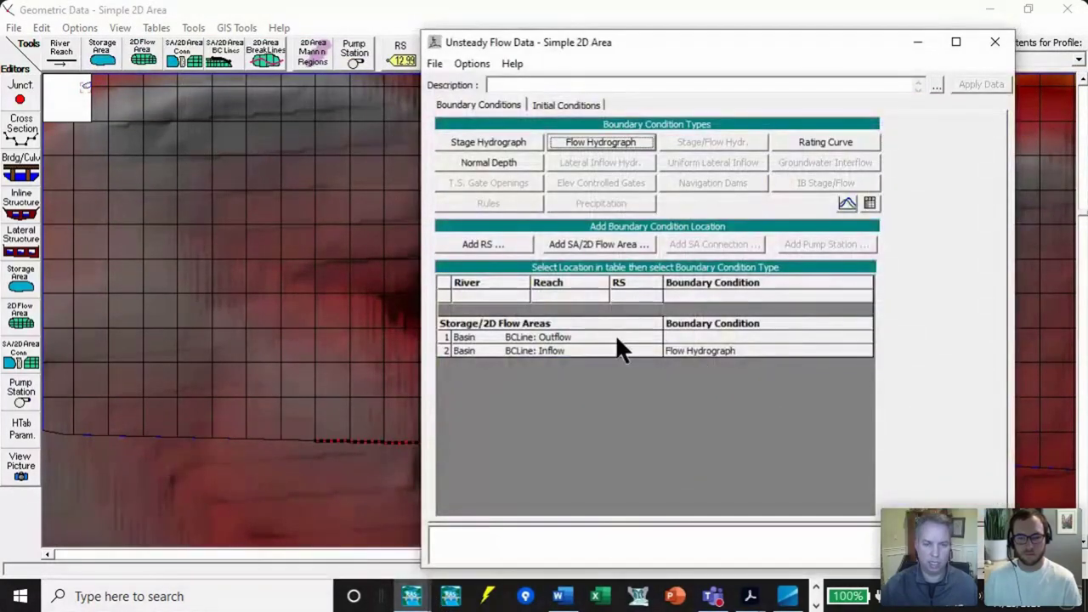
{"action": "left_click", "coordinate": [709, 338]}
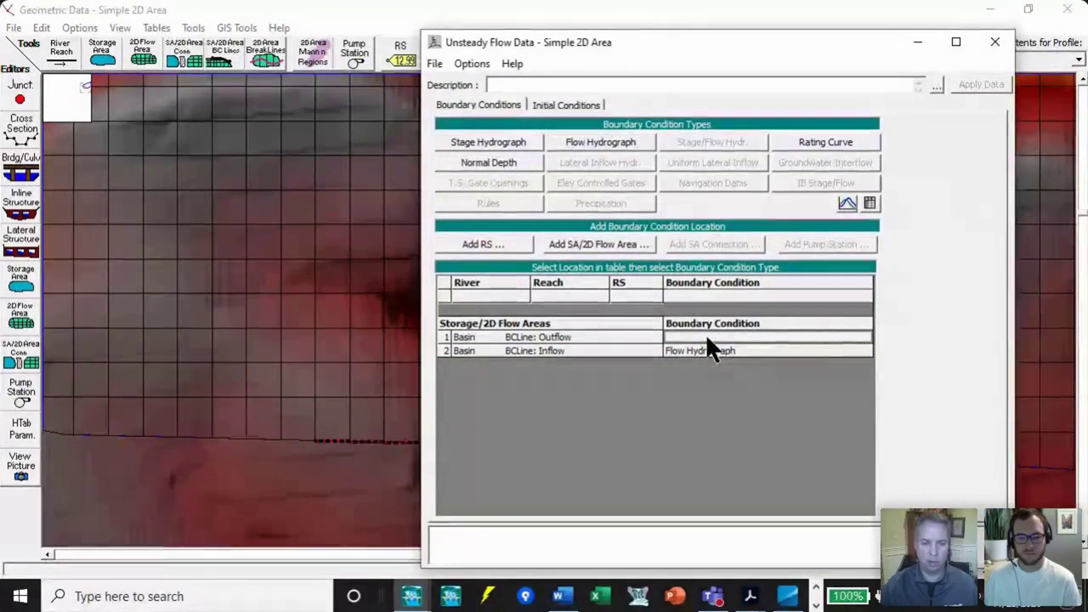
{"action": "left_click", "coordinate": [491, 163]}
{"action": "left_click_drag", "start_coordinate": [536, 242], "coordinate": [383, 108]}
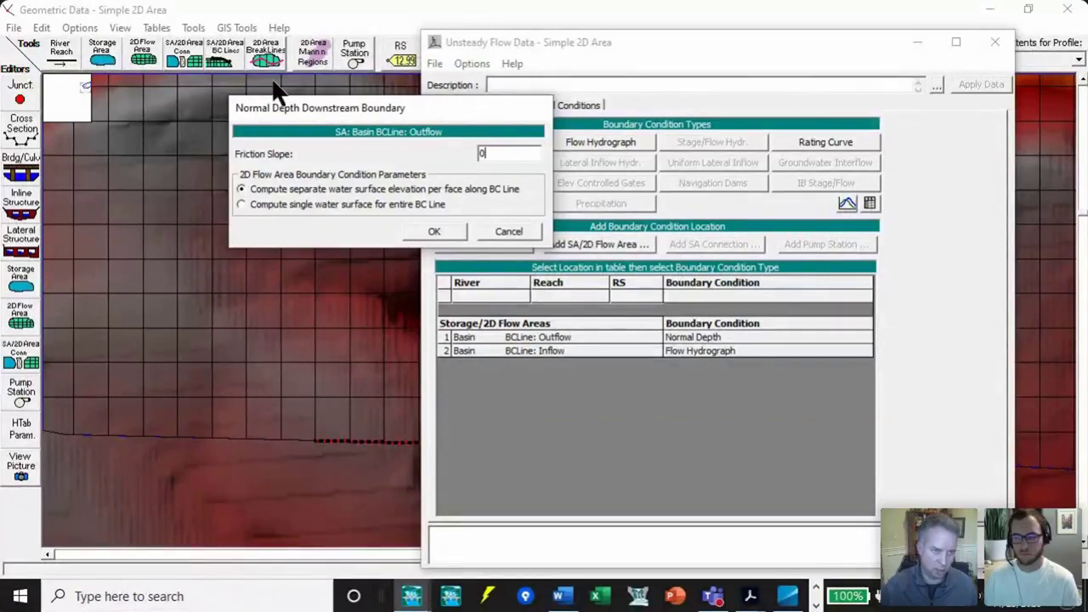
{"action": "left_click_drag", "start_coordinate": [386, 106], "coordinate": [240, 178]}
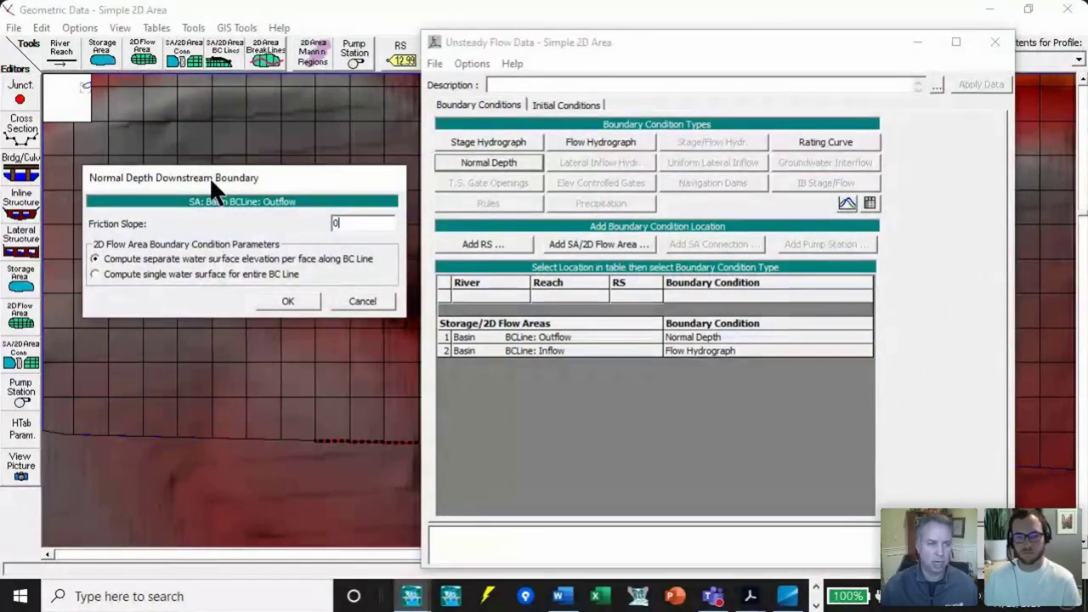
{"action": "left_click", "coordinate": [348, 19]}
- Zoom the map out to full extent, then in on the basin's outflow end
{"action": "right_click", "coordinate": [558, 209]}
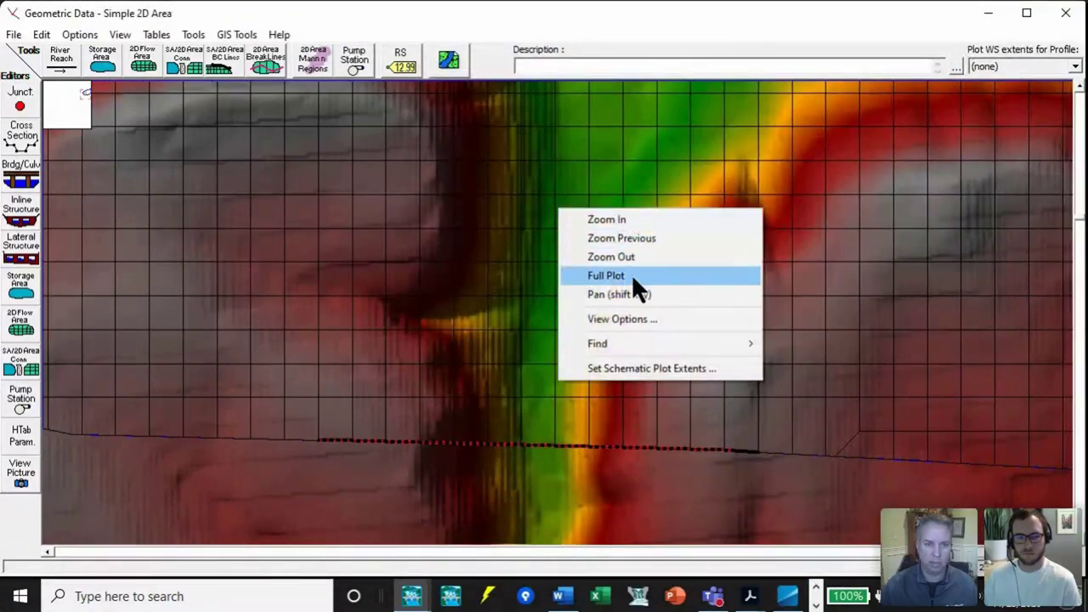
{"action": "left_click", "coordinate": [632, 277]}
{"action": "right_click", "coordinate": [653, 276]}
{"action": "left_click", "coordinate": [668, 284]}
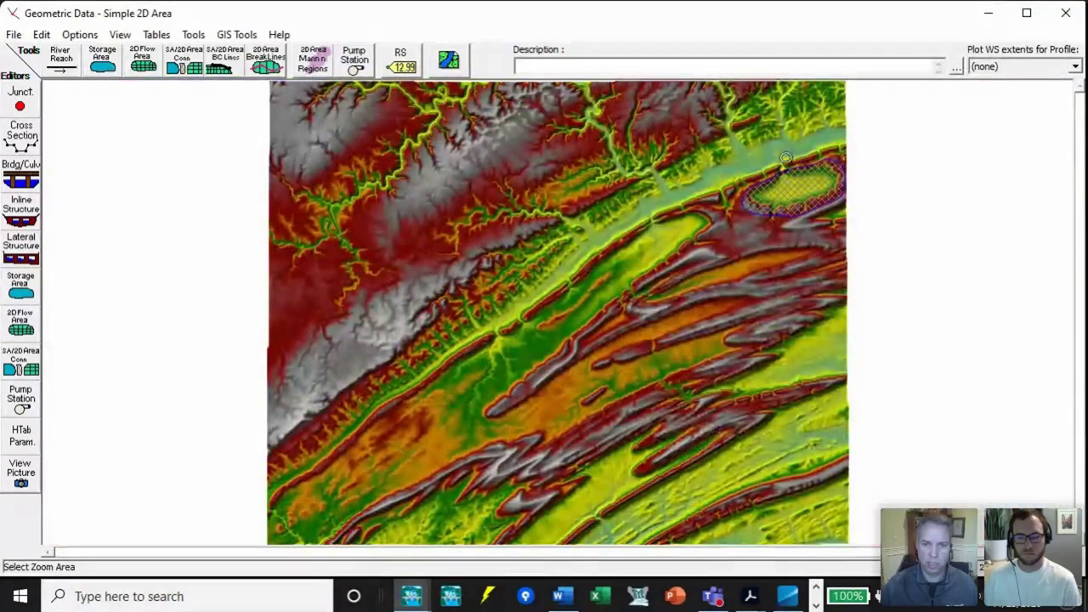
{"action": "left_click_drag", "start_coordinate": [774, 157], "coordinate": [807, 194]}
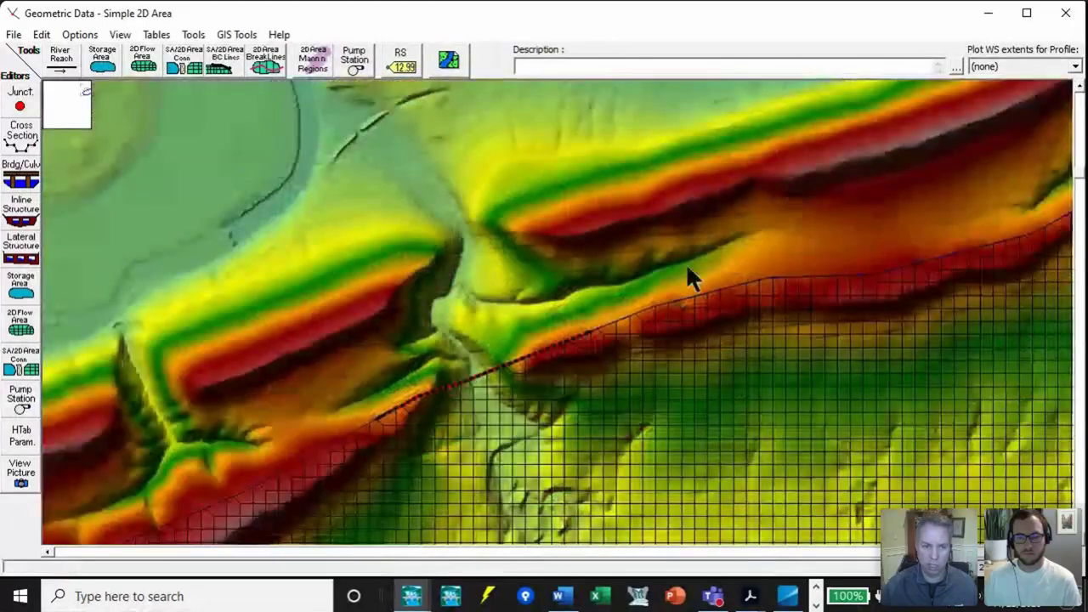
- Trace a measure line from the Outflow boundary up the channel beyond the mesh, about 8430.03 ft
{"action": "left_click", "coordinate": [478, 374]}
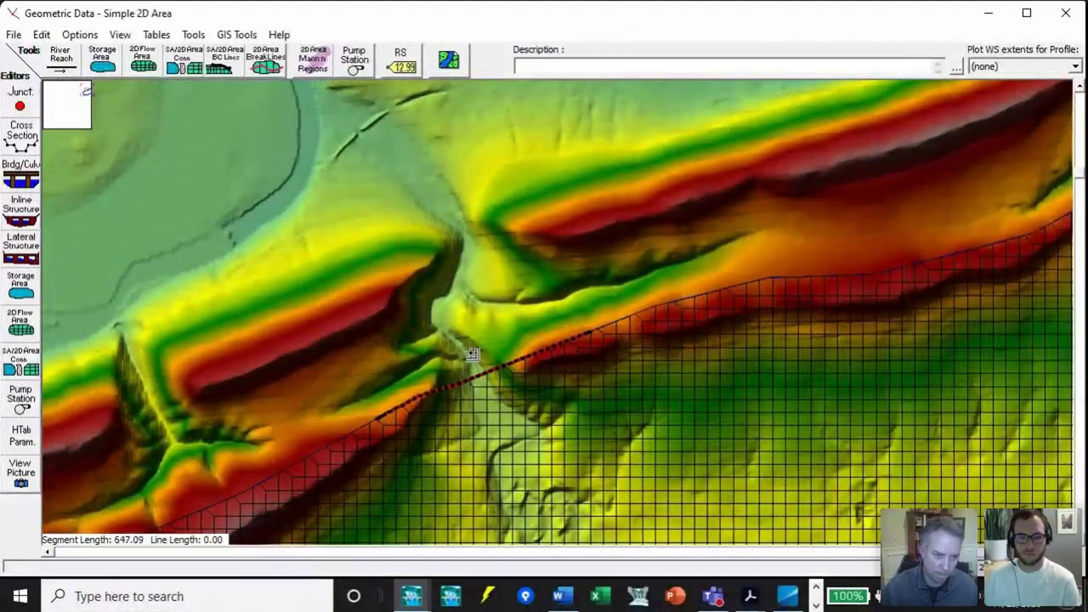
{"action": "left_click", "coordinate": [455, 340]}
{"action": "left_click", "coordinate": [428, 330]}
{"action": "left_click", "coordinate": [435, 317]}
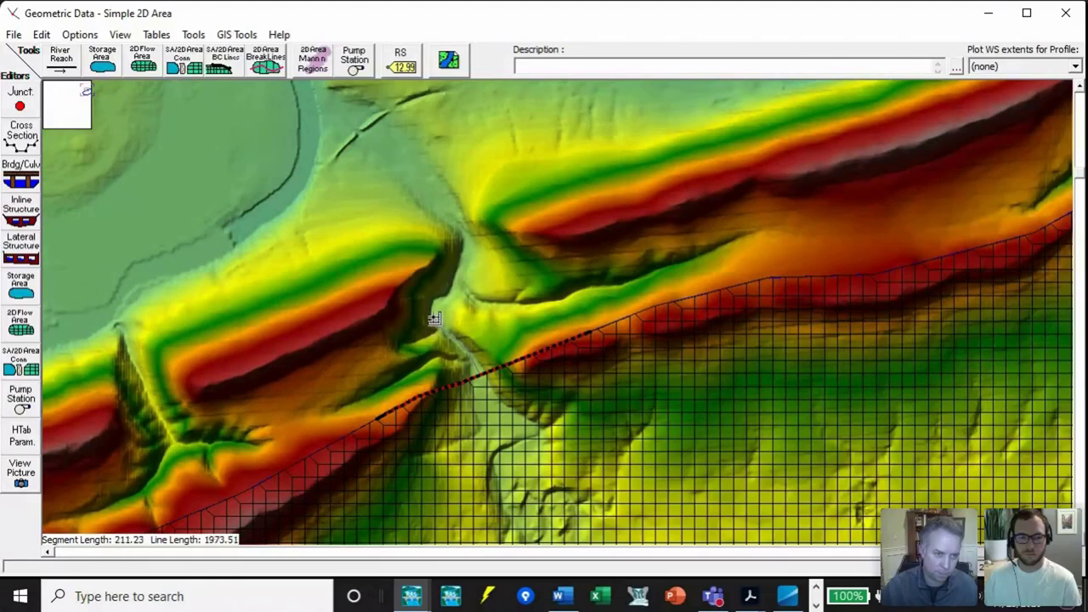
{"action": "left_click", "coordinate": [437, 308]}
{"action": "left_click", "coordinate": [440, 306]}
{"action": "left_click", "coordinate": [450, 294]}
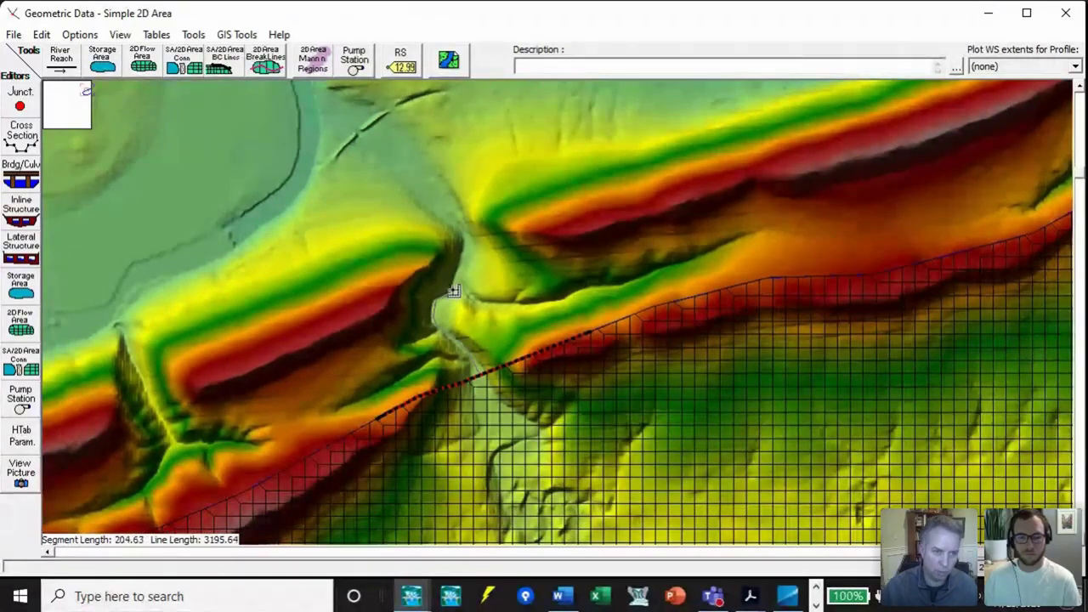
{"action": "left_click", "coordinate": [460, 268]}
{"action": "left_click", "coordinate": [467, 248]}
{"action": "left_click", "coordinate": [469, 237]}
{"action": "left_click", "coordinate": [457, 214]}
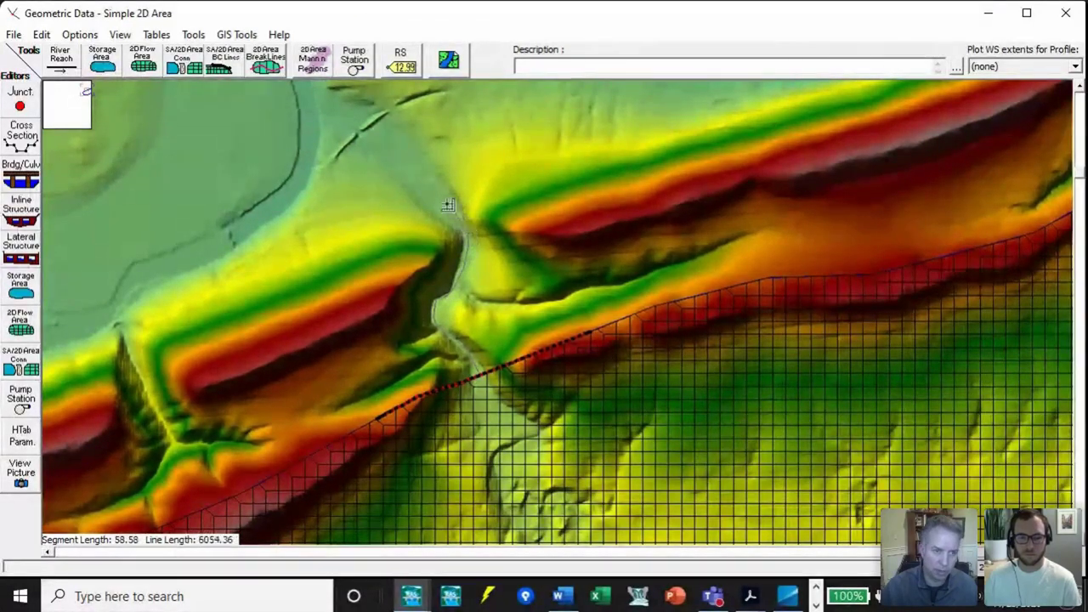
{"action": "left_click", "coordinate": [427, 182]}
{"action": "left_click", "coordinate": [399, 160]}
- Finish the new measure line, plot its terrain profile, then close both windows
{"action": "double_click", "coordinate": [399, 160]}
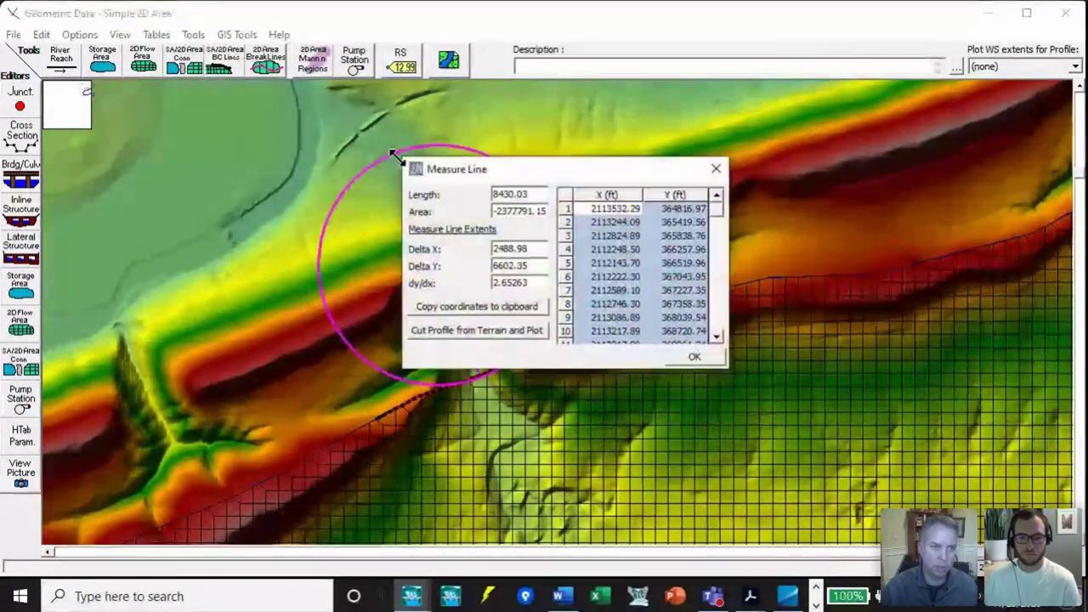
{"action": "left_click", "coordinate": [504, 332]}
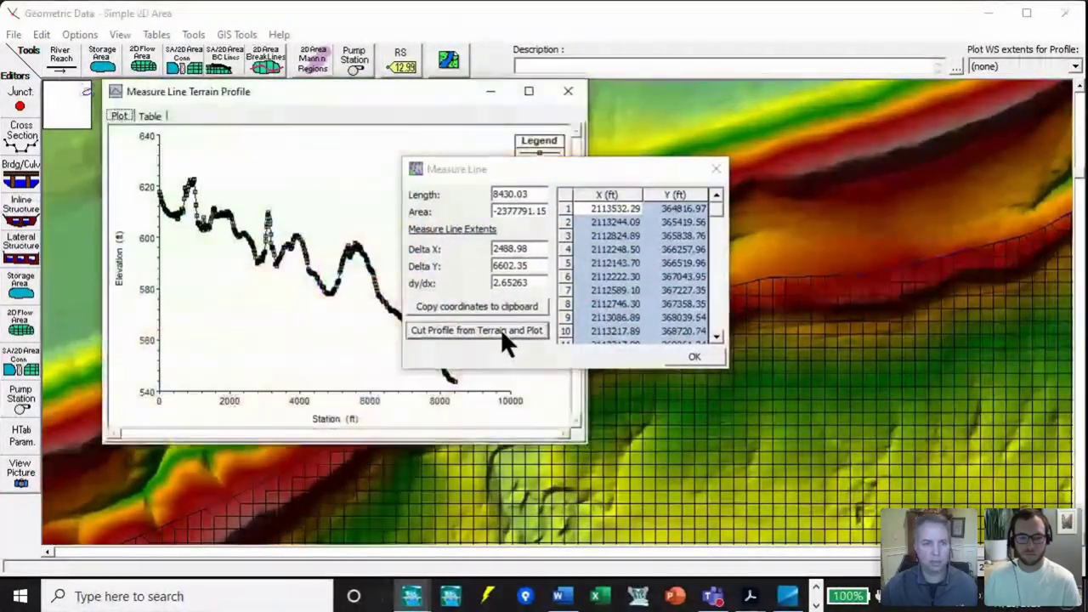
{"action": "left_click_drag", "start_coordinate": [627, 167], "coordinate": [940, 111]}
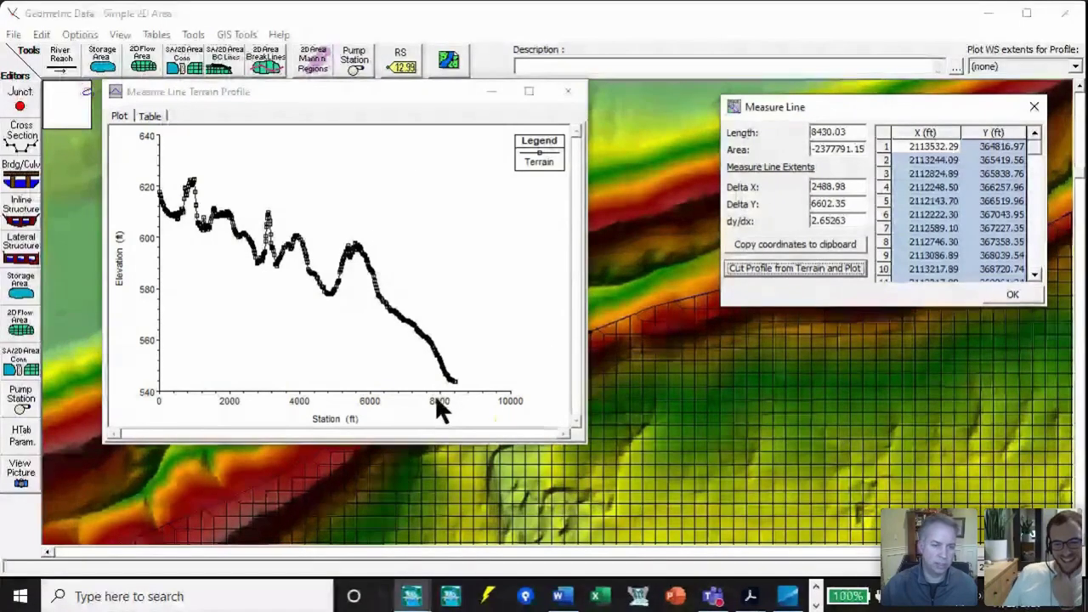
{"action": "left_click", "coordinate": [1020, 294]}
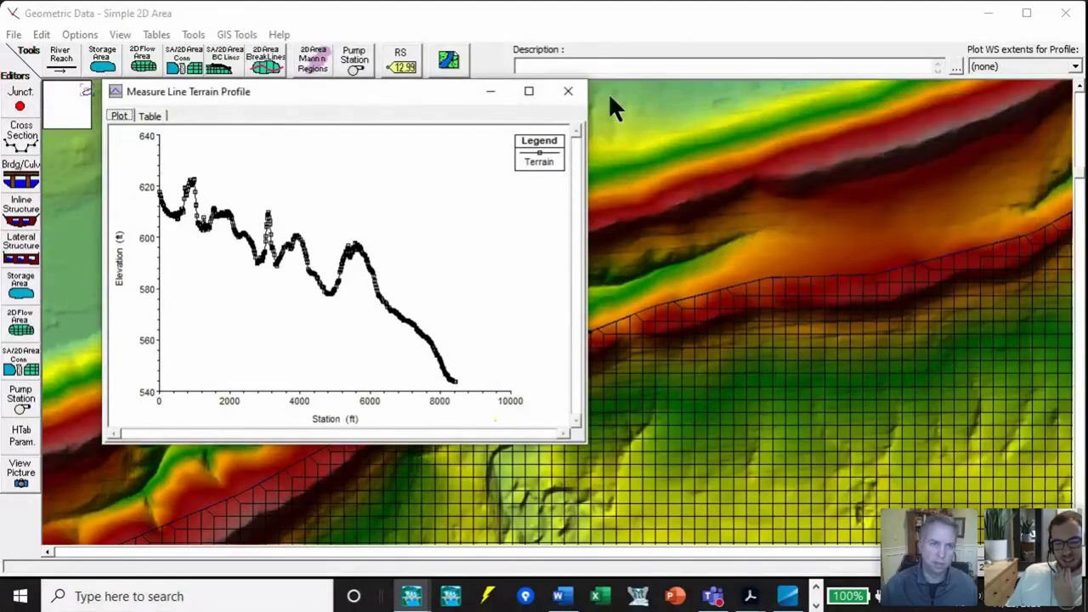
{"action": "left_click", "coordinate": [568, 91]}
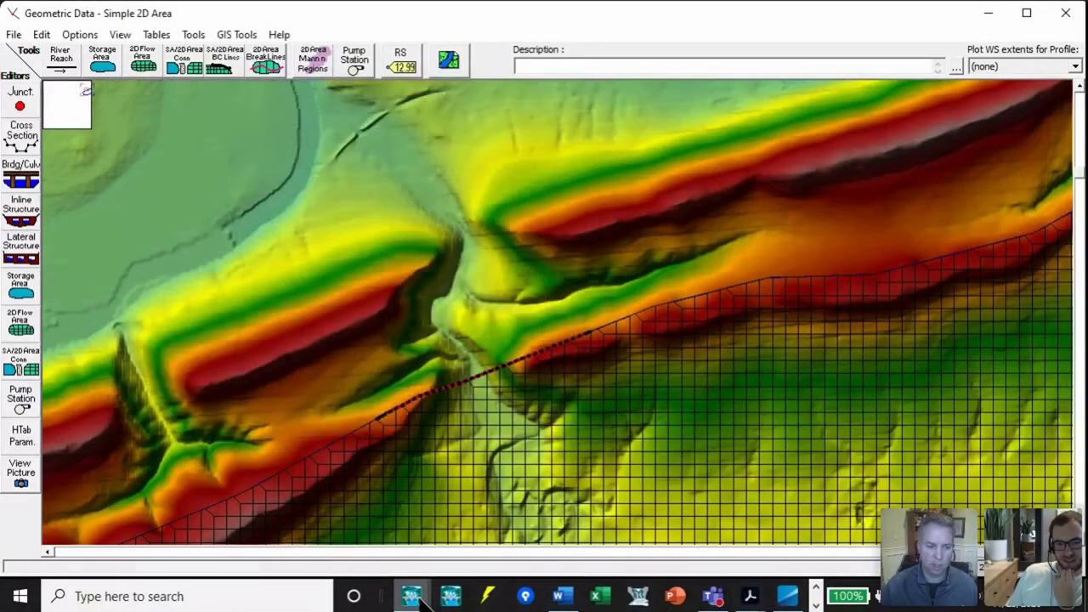
- Enter a normal-depth friction slope of 0.001 for the Basin Outflow boundary and accept it
{"action": "mouse_move", "coordinate": [423, 600]}
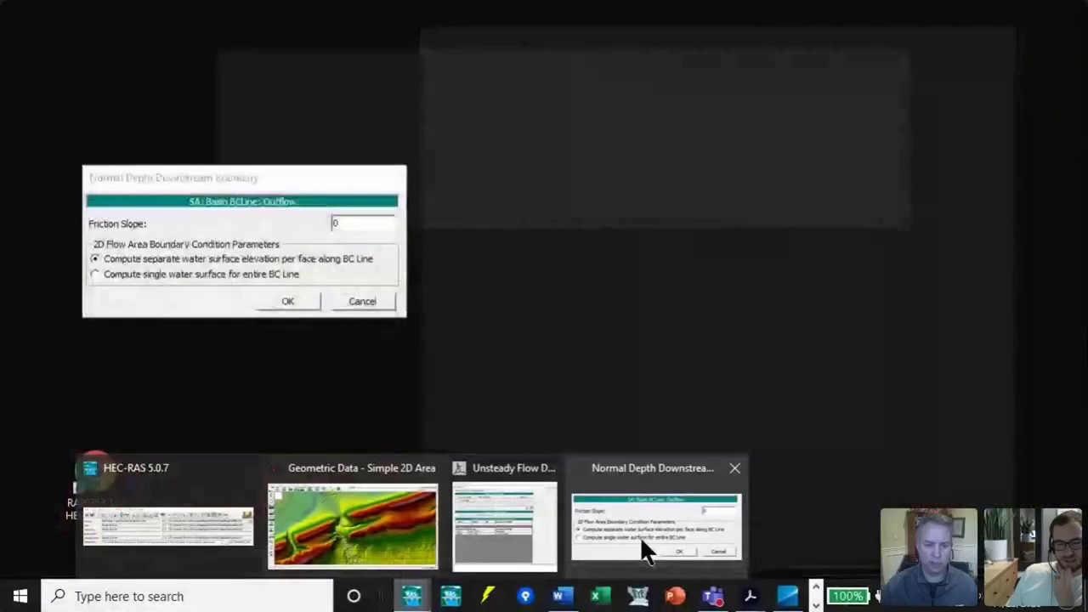
{"action": "left_click", "coordinate": [644, 540]}
{"action": "left_click", "coordinate": [388, 223]}
{"action": "type", "text": "0"}
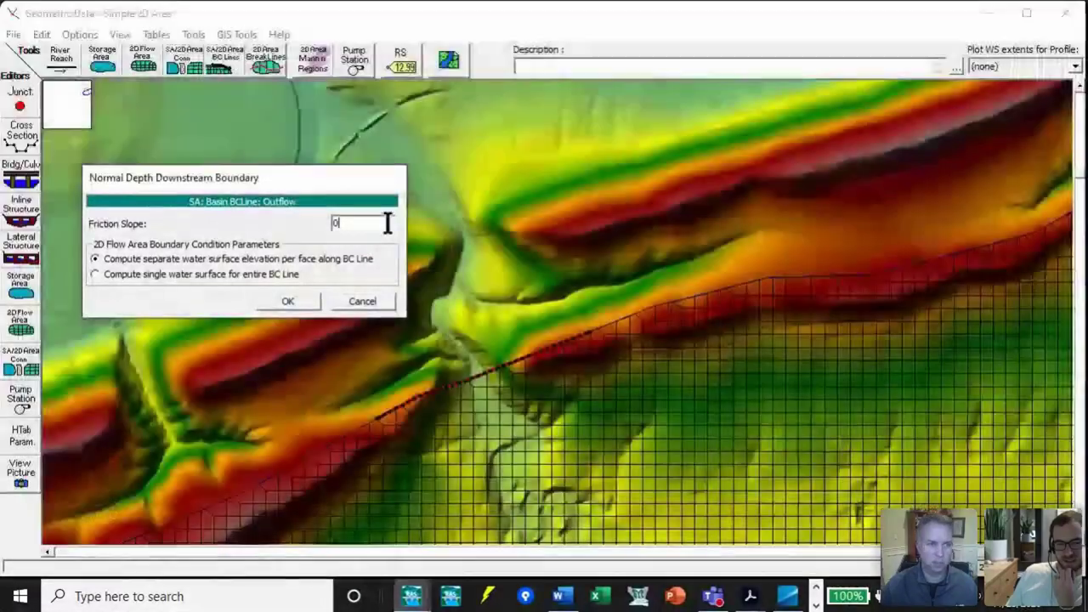
{"action": "type", "text": ".001"}
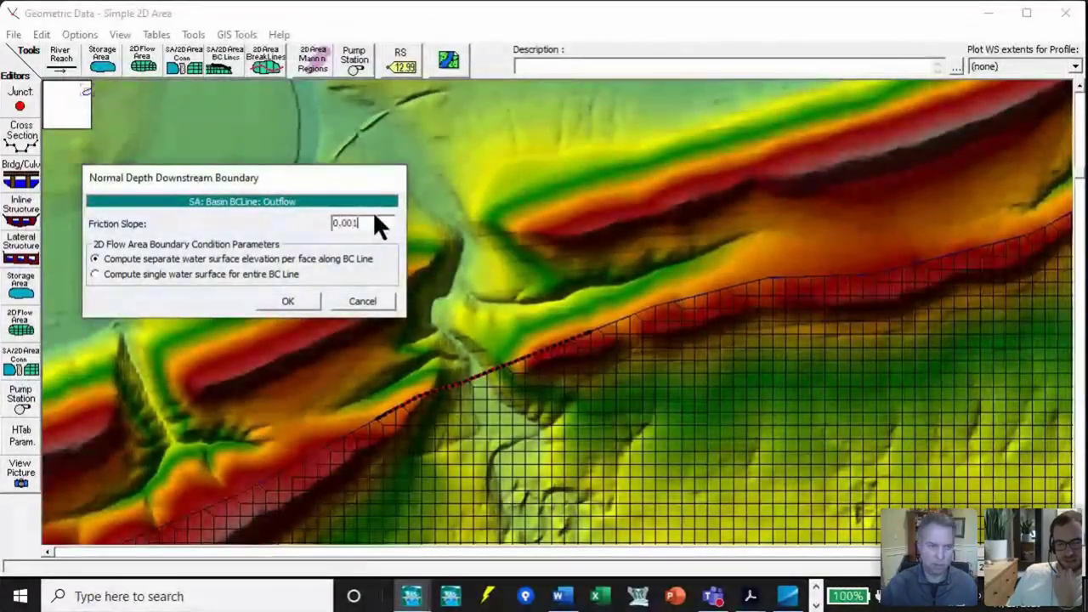
{"action": "left_click", "coordinate": [293, 302]}
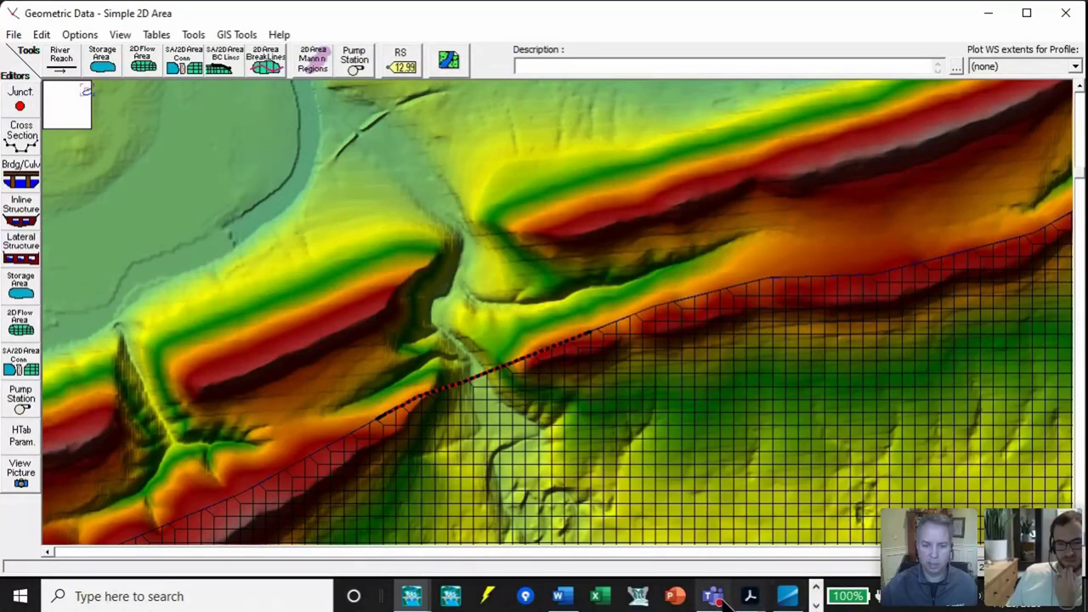
- Review the Initial Conditions tab's initial elevation entry for 2D: Basin
{"action": "mouse_move", "coordinate": [413, 595]}
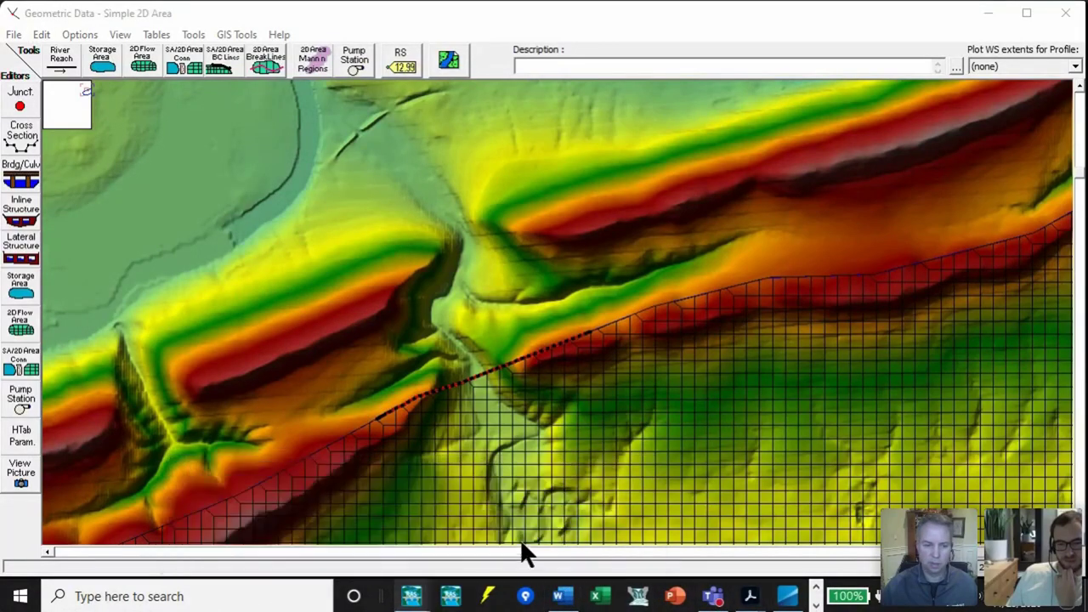
{"action": "left_click", "coordinate": [648, 508]}
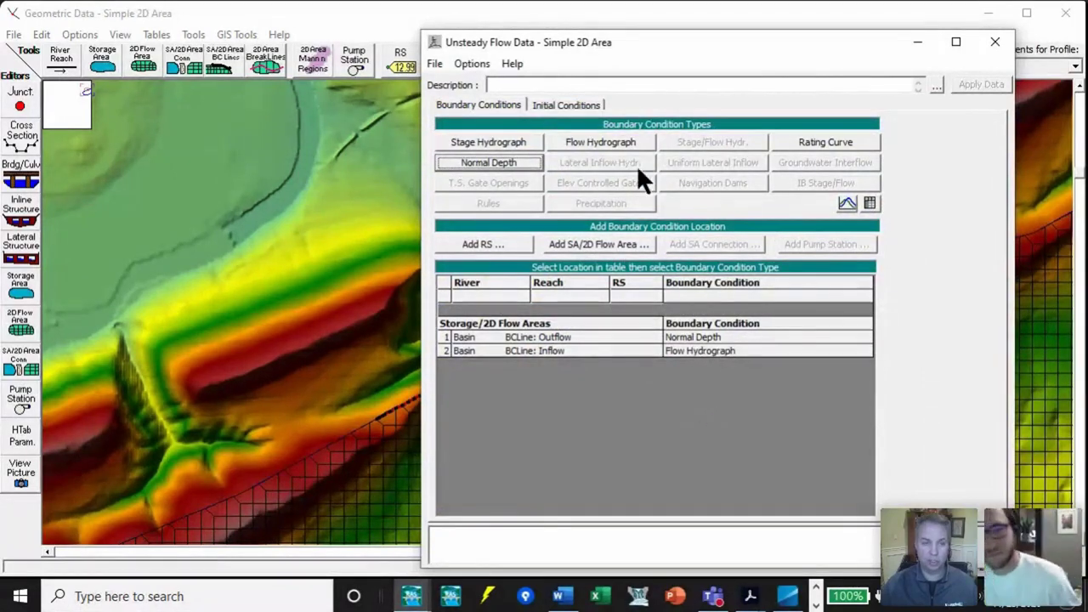
{"action": "left_click", "coordinate": [556, 103]}
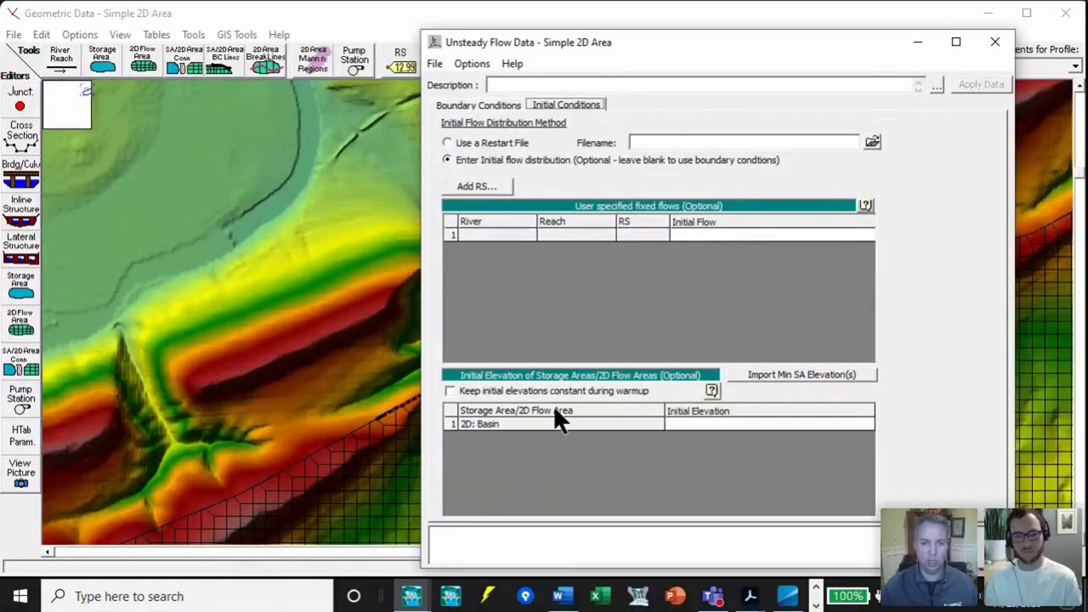
{"action": "left_click", "coordinate": [736, 428]}
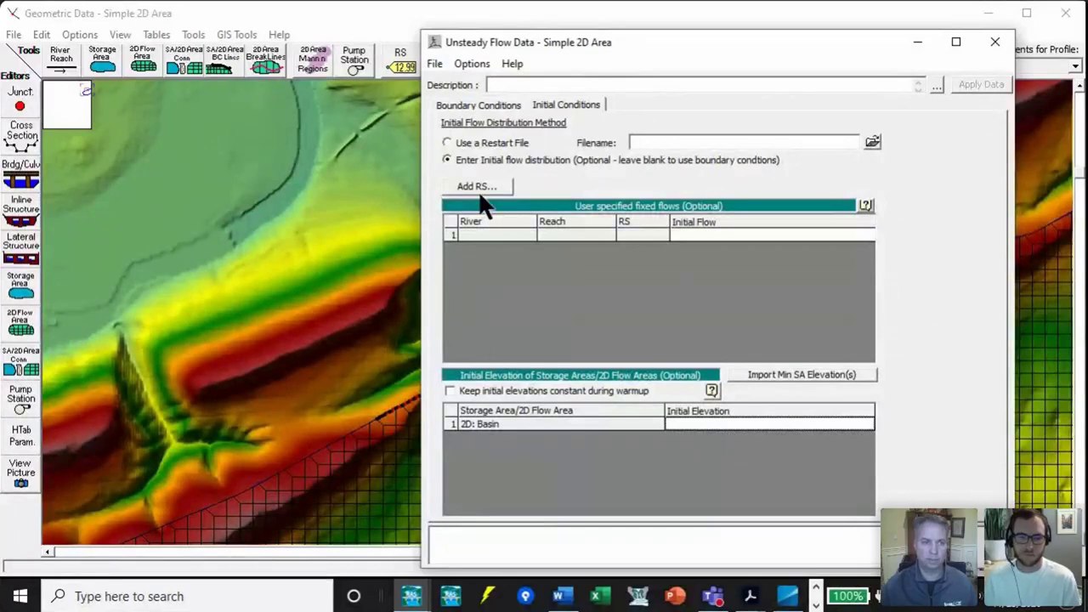
- Return to Boundary Conditions, save the unsteady flow data, and close the editor
{"action": "left_click", "coordinate": [465, 106]}
{"action": "left_click", "coordinate": [435, 64]}
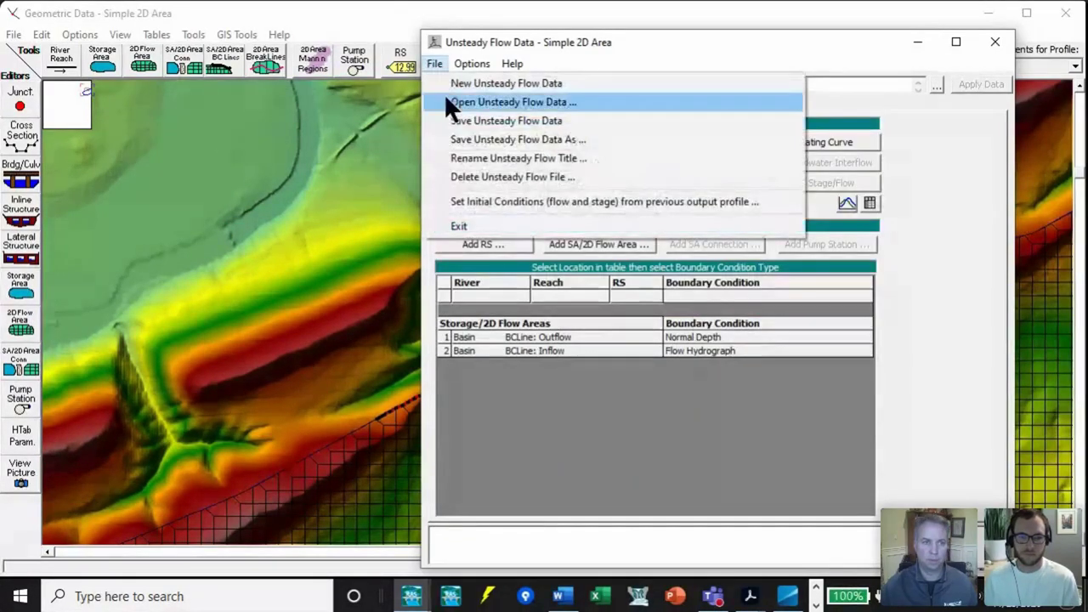
{"action": "left_click", "coordinate": [476, 121]}
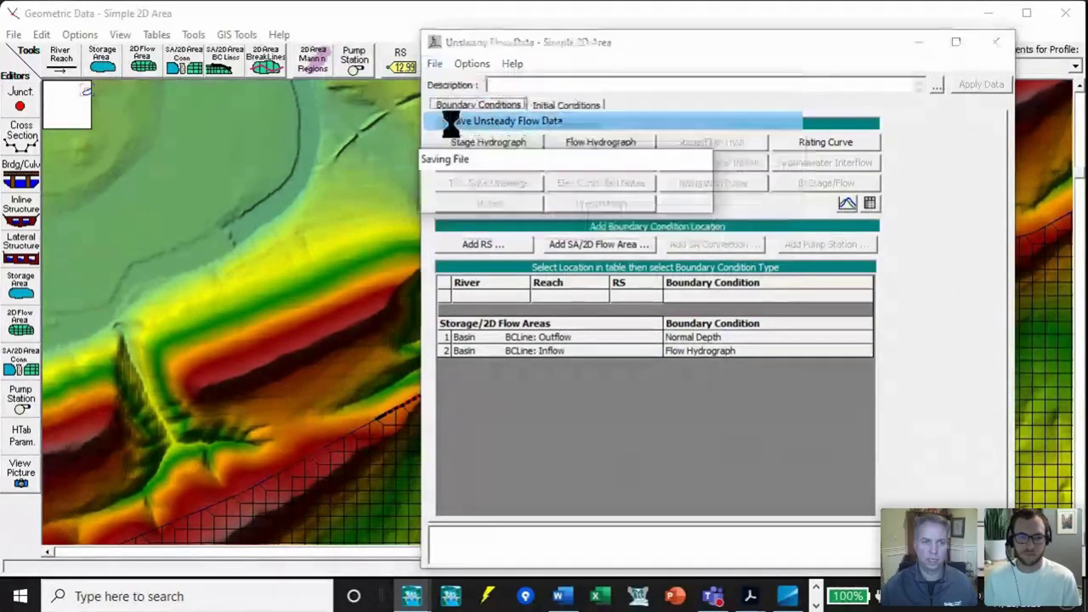
{"action": "left_click", "coordinate": [993, 42]}
- Zoom the map to full extent and open Unsteady Flow Analysis from the main HEC-RAS window's Run menu
{"action": "right_click", "coordinate": [546, 323]}
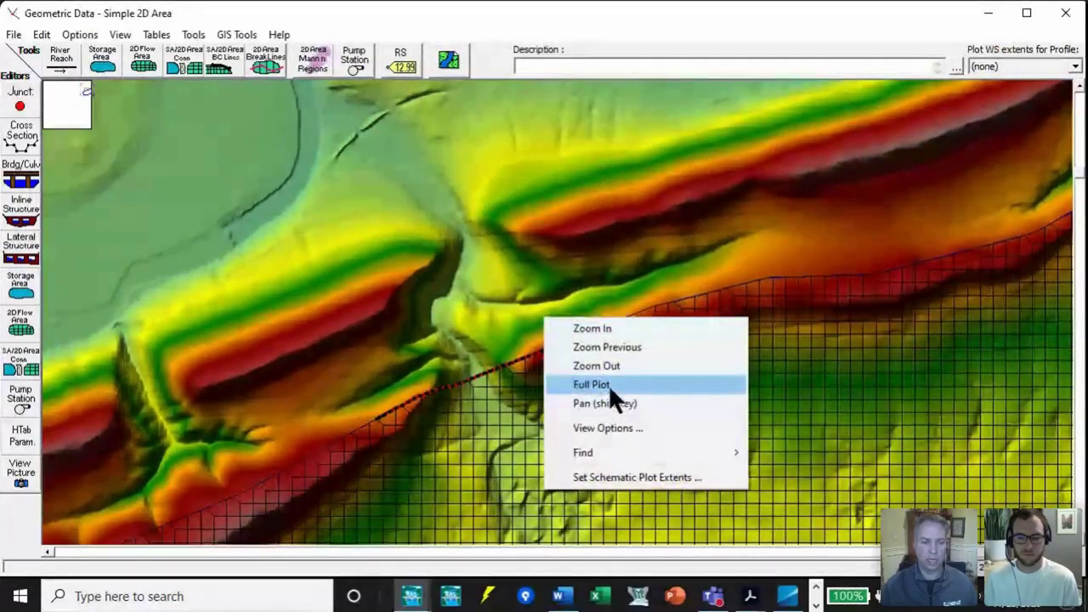
{"action": "left_click", "coordinate": [609, 390]}
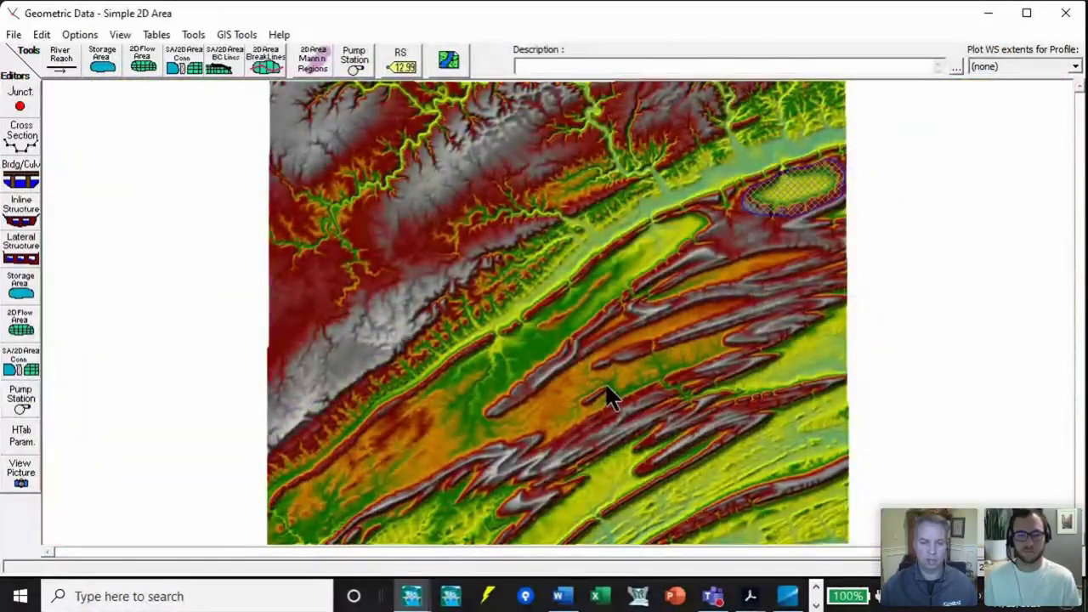
{"action": "left_click", "coordinate": [419, 592]}
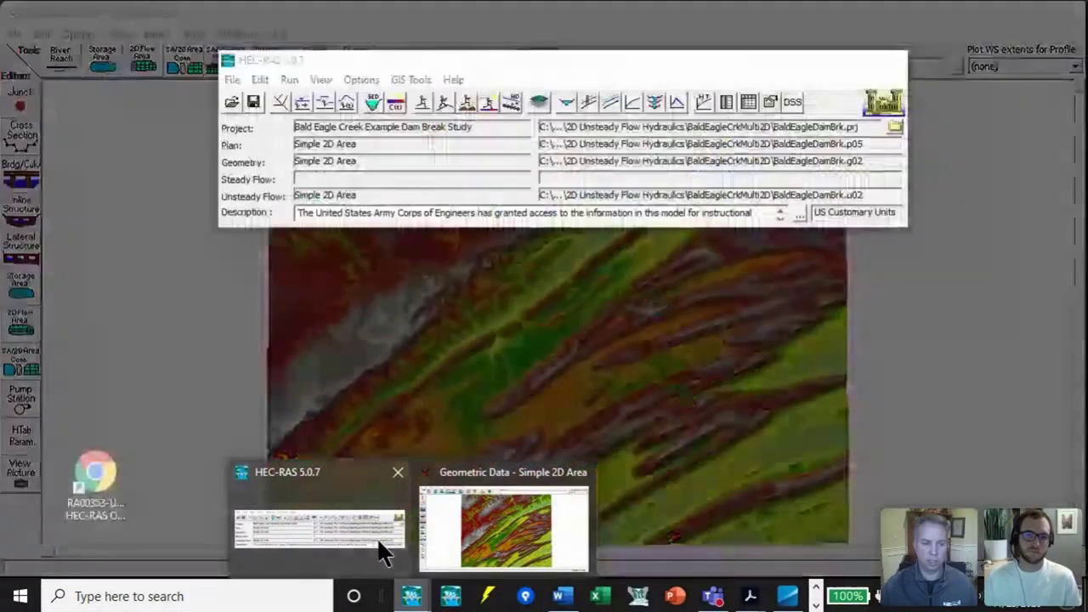
{"action": "left_click", "coordinate": [377, 537]}
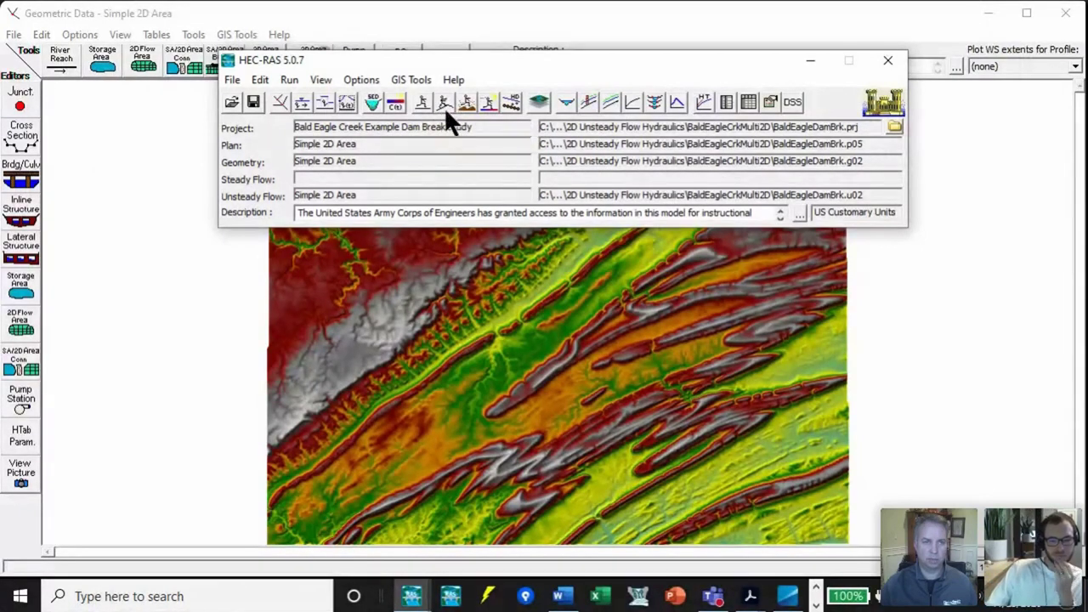
{"action": "left_click", "coordinate": [290, 75]}
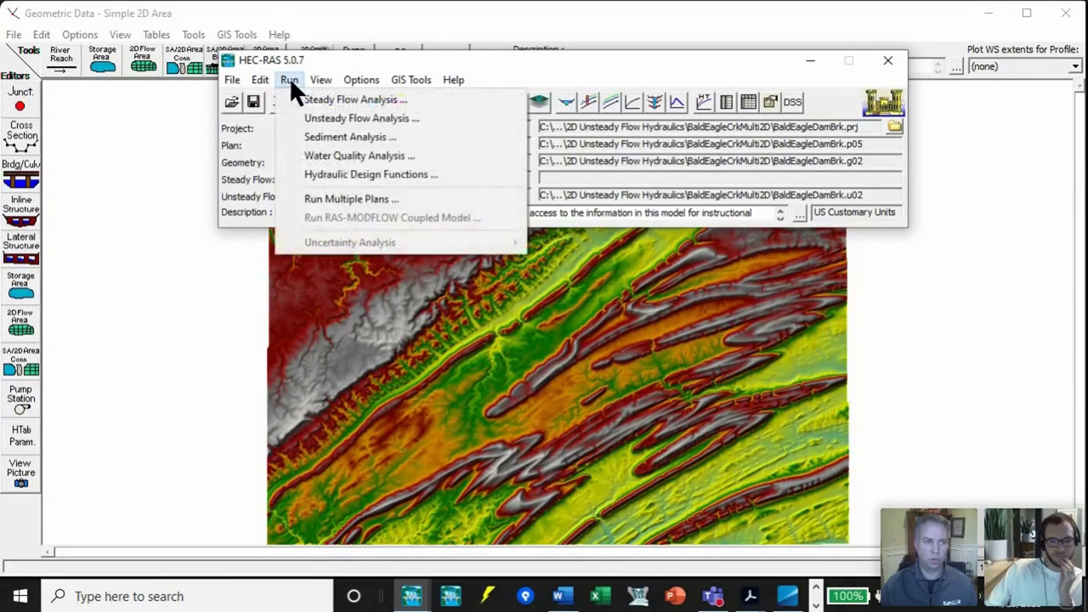
{"action": "left_click", "coordinate": [308, 117]}
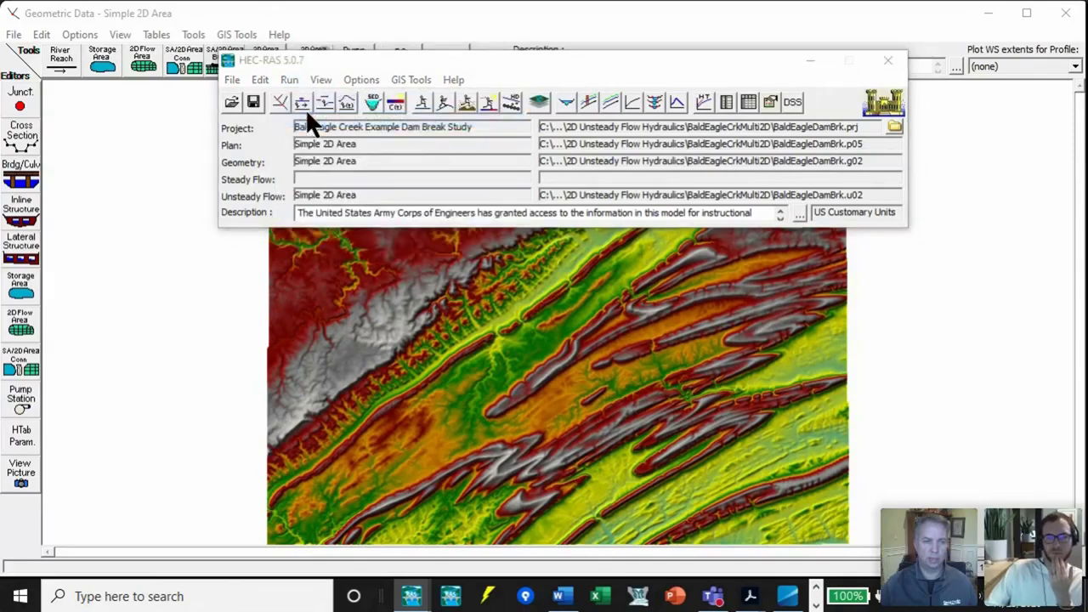
{"action": "left_click_drag", "start_coordinate": [795, 106], "coordinate": [629, 46]}
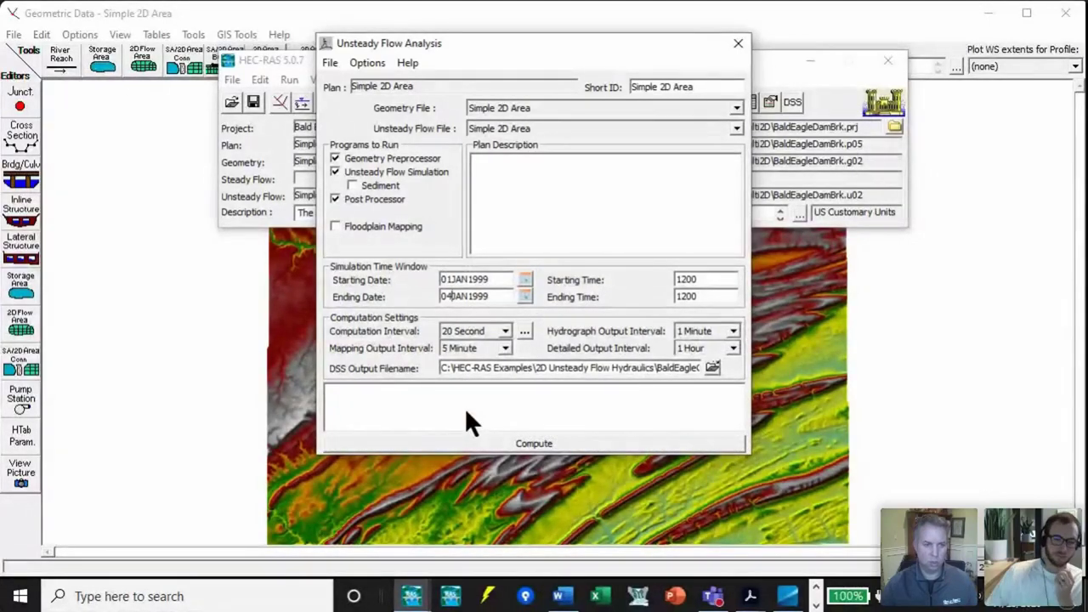
- Change the ending date from 04JAN1999 to 02JAN1999, keeping the 01JAN1999 1200 start
{"action": "key", "text": "BackSpace"}
{"action": "type", "text": "2"}
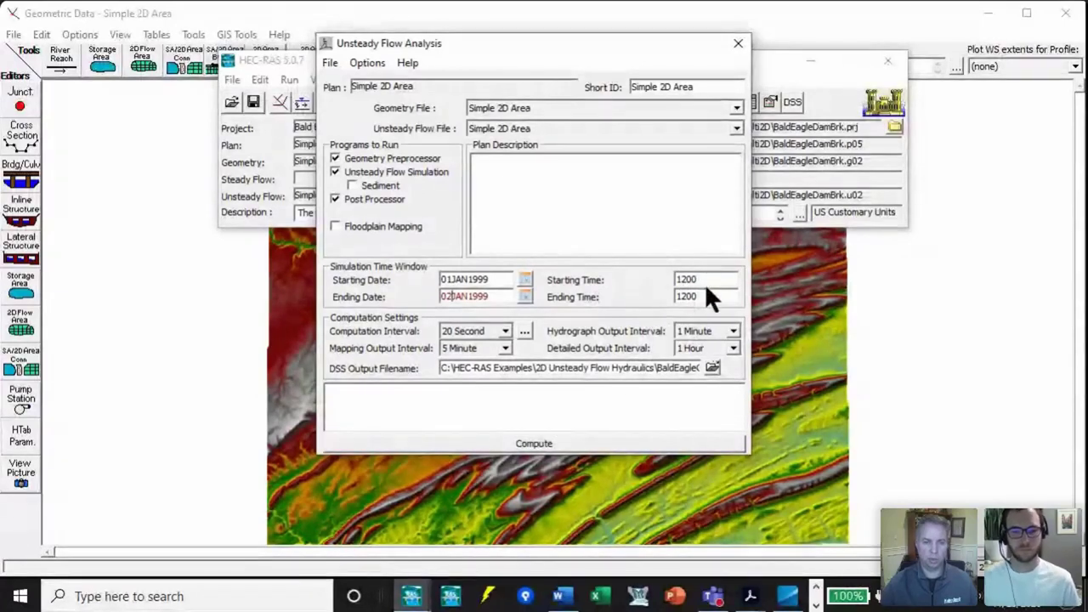
{"action": "left_click_drag", "start_coordinate": [706, 281], "coordinate": [666, 270]}
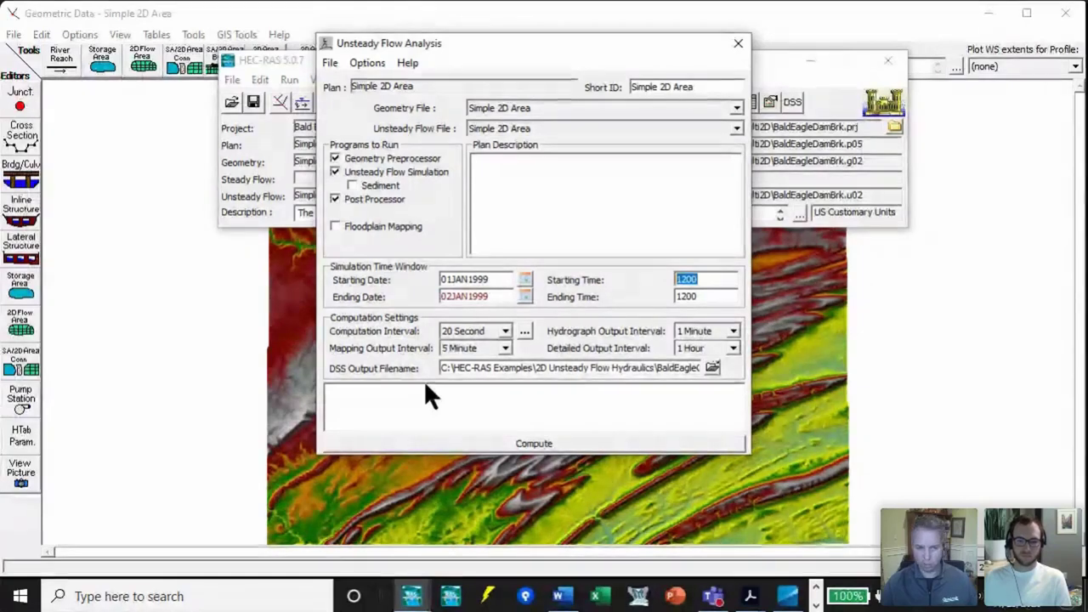
{"action": "left_click_drag", "start_coordinate": [539, 36], "coordinate": [804, 27]}
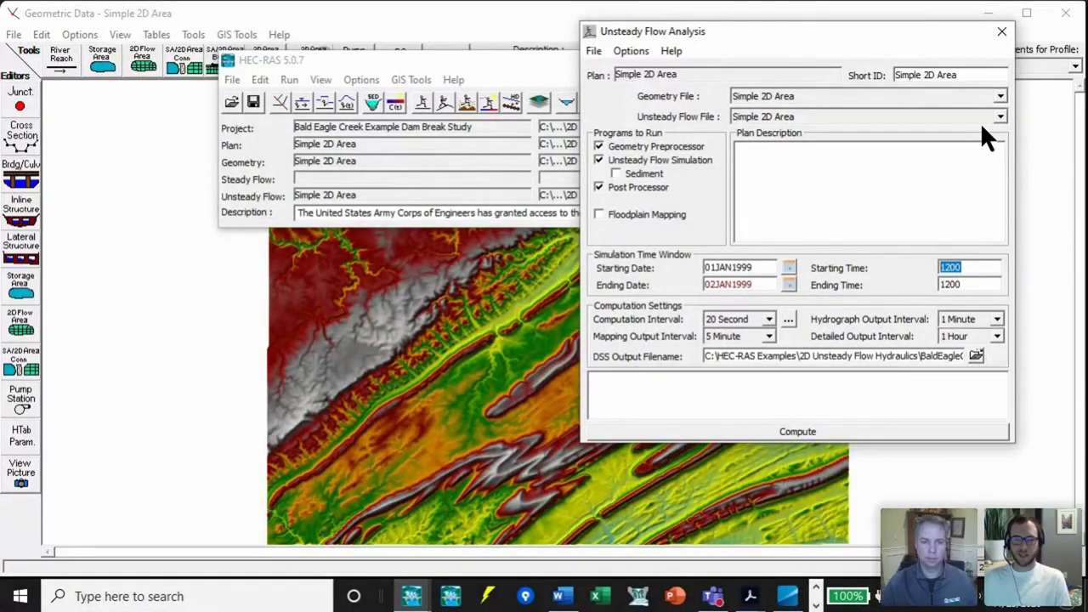
{"action": "left_click_drag", "start_coordinate": [813, 26], "coordinate": [794, 21]}
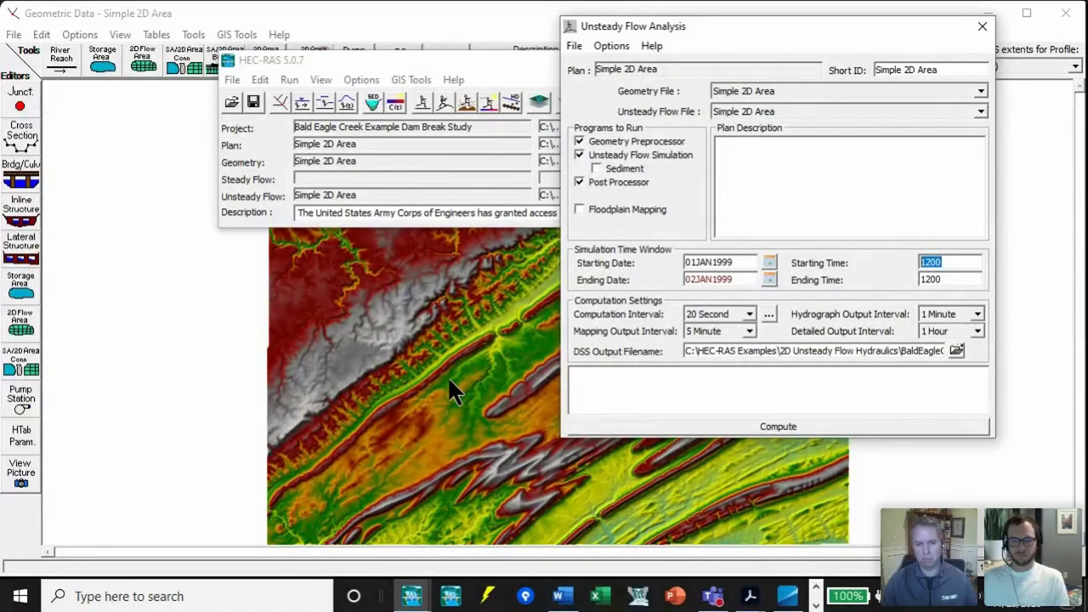
{"action": "mouse_move", "coordinate": [713, 596]}
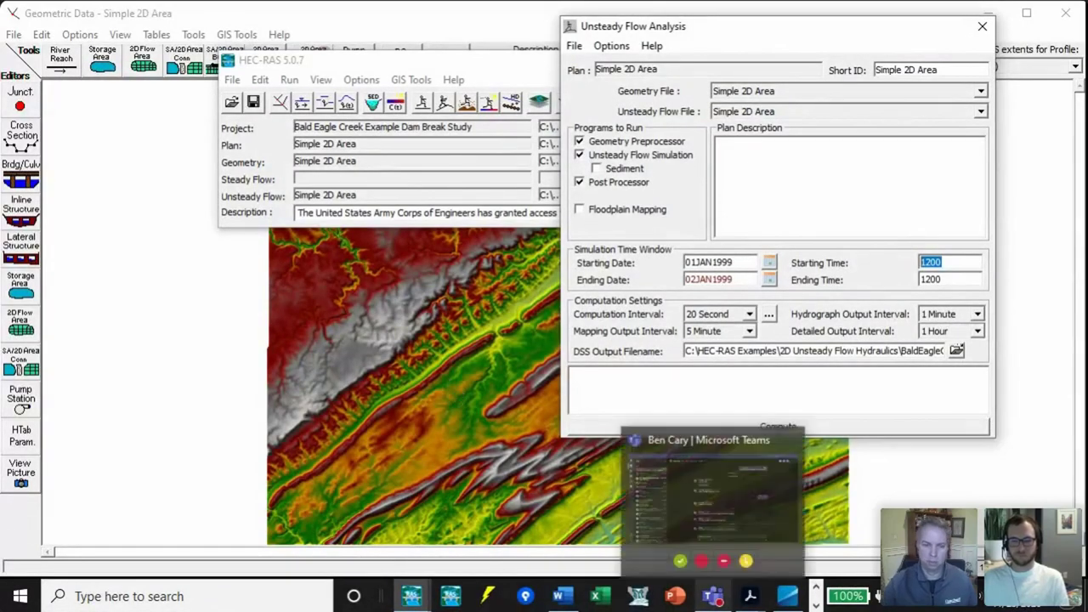
- Set the computation interval to 30 Second, leaving the mapping output interval at 5 Minute
{"action": "left_click", "coordinate": [749, 312]}
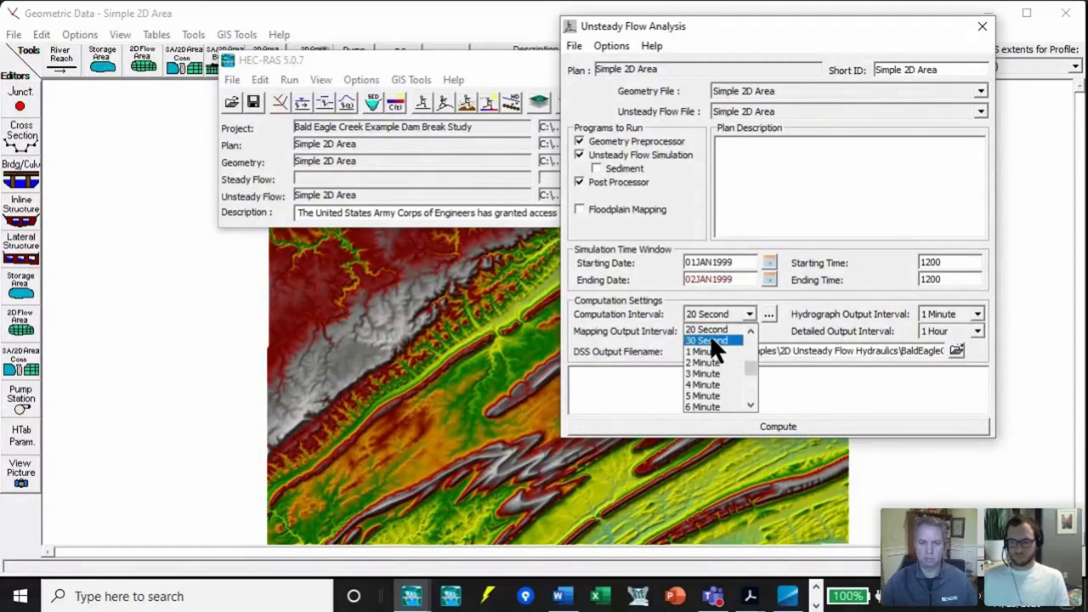
{"action": "left_click", "coordinate": [710, 340]}
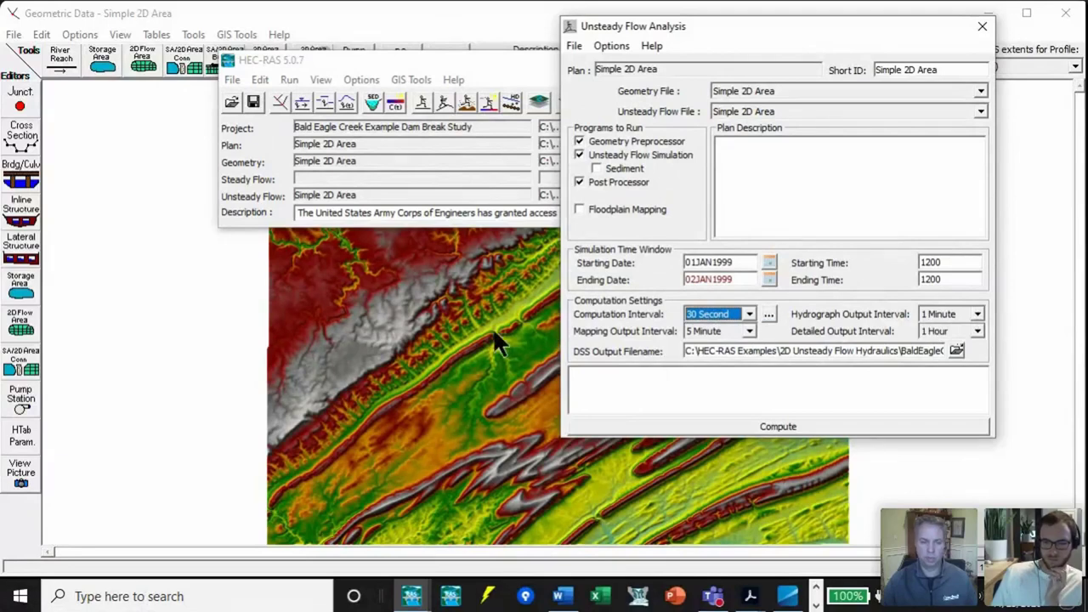
{"action": "left_click", "coordinate": [746, 330]}
{"action": "scroll", "coordinate": [747, 328], "scroll_direction": "up", "scroll_amount": 2}
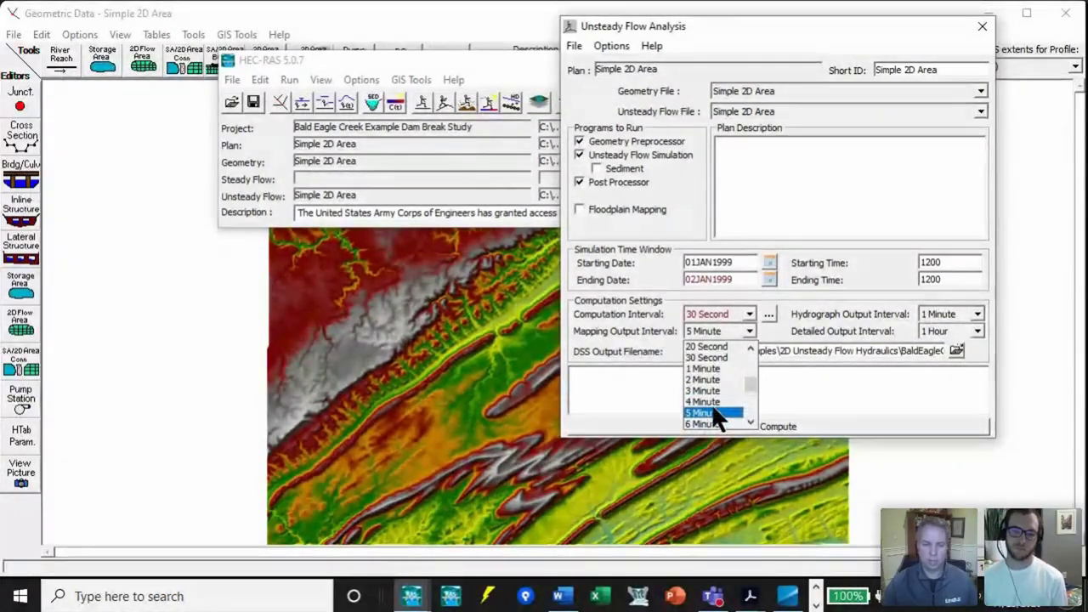
{"action": "left_click", "coordinate": [733, 20]}
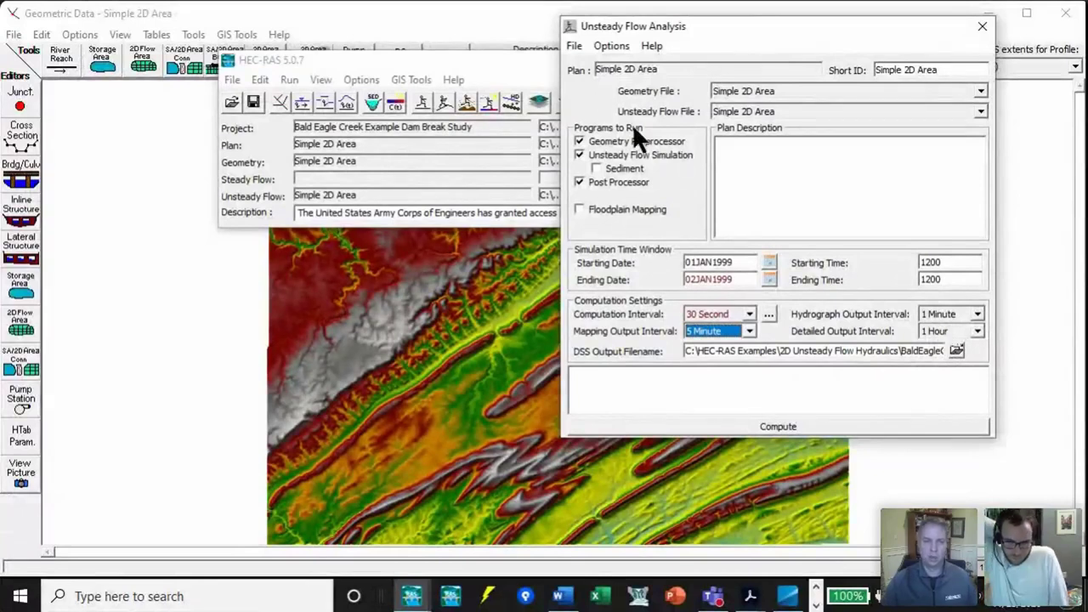
- Open Calculation Options and Tolerances at 2D Flow Options and select the Basin's Diffusion Wave Equation Set cell
{"action": "left_click", "coordinate": [604, 45]}
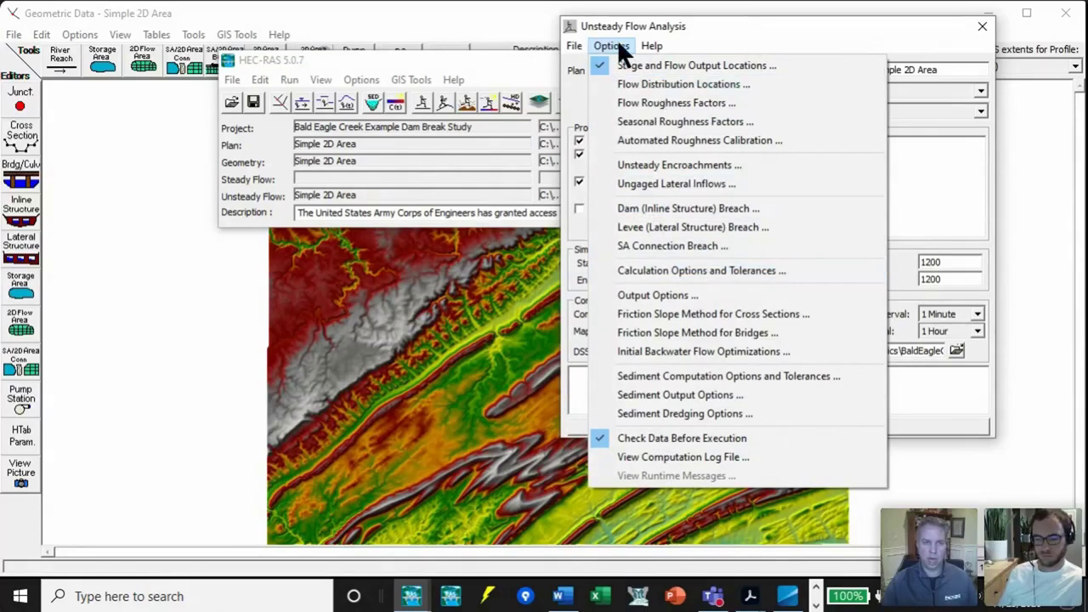
{"action": "left_click", "coordinate": [717, 270]}
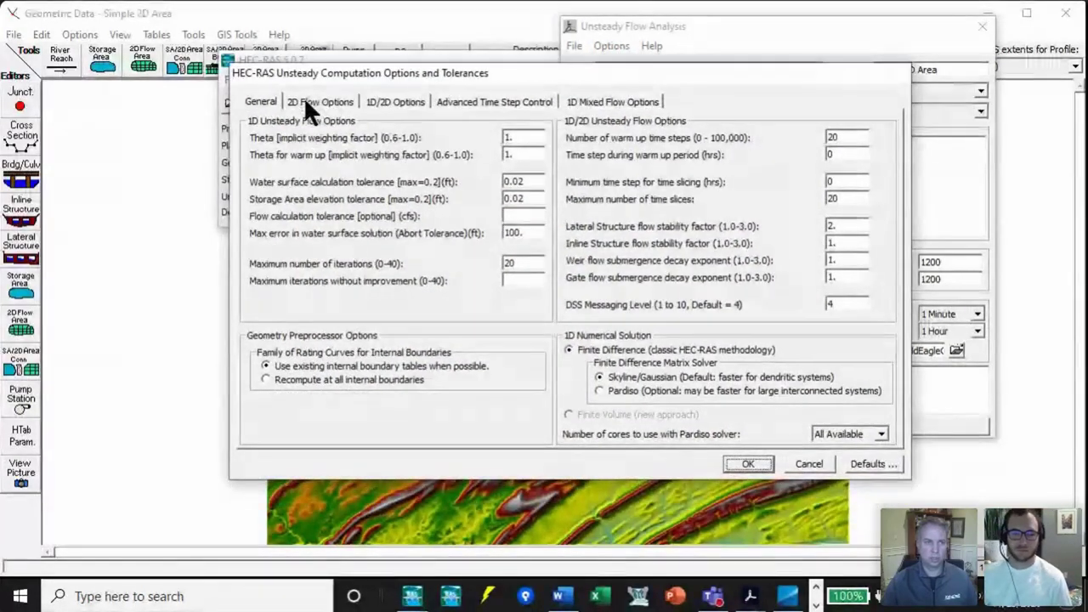
{"action": "left_click", "coordinate": [308, 101]}
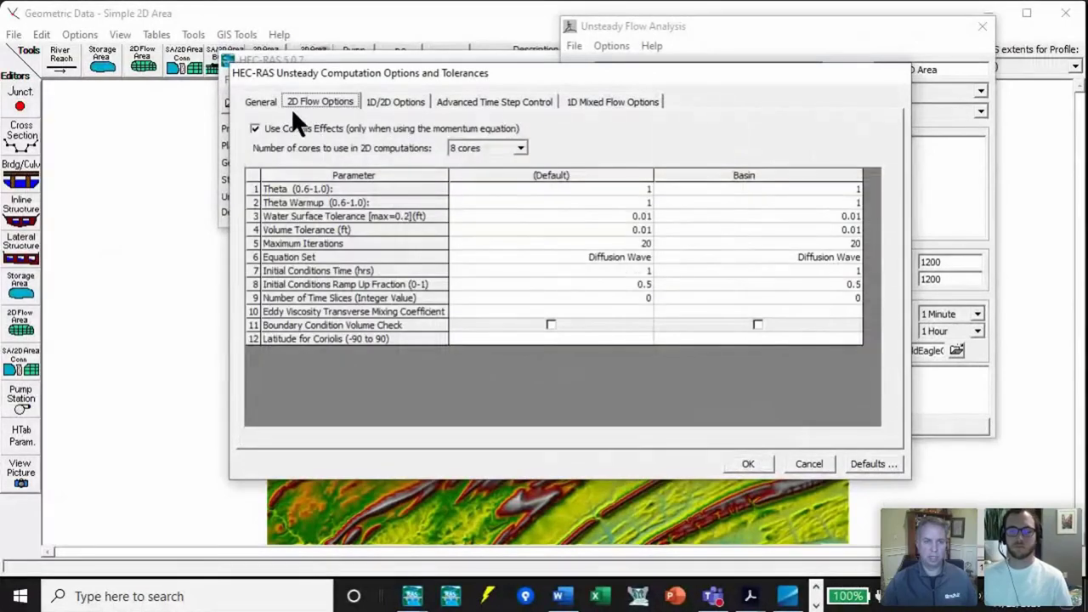
{"action": "left_click", "coordinate": [800, 255]}
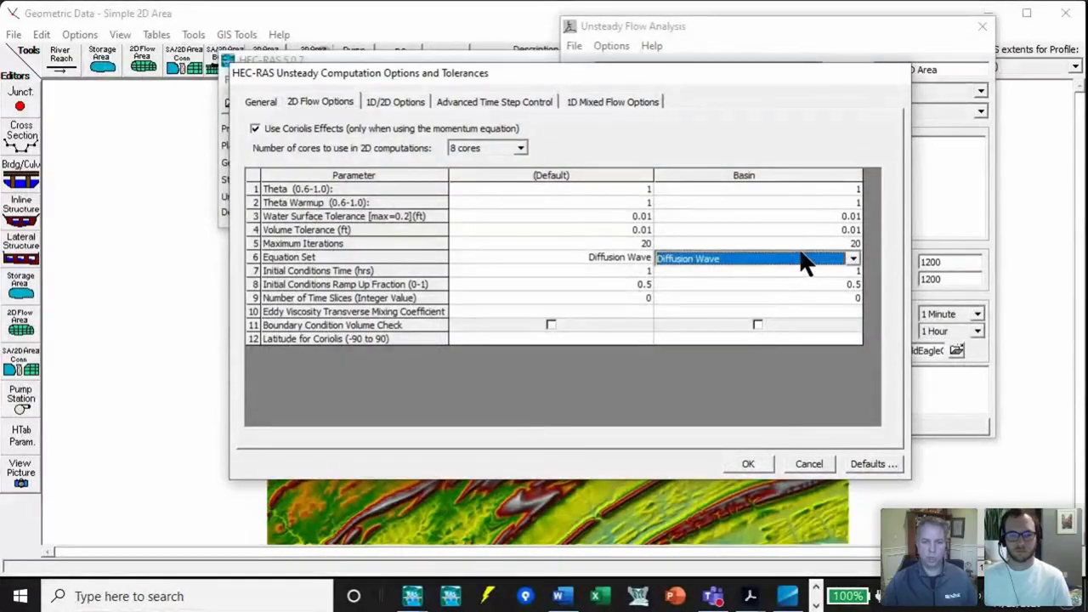
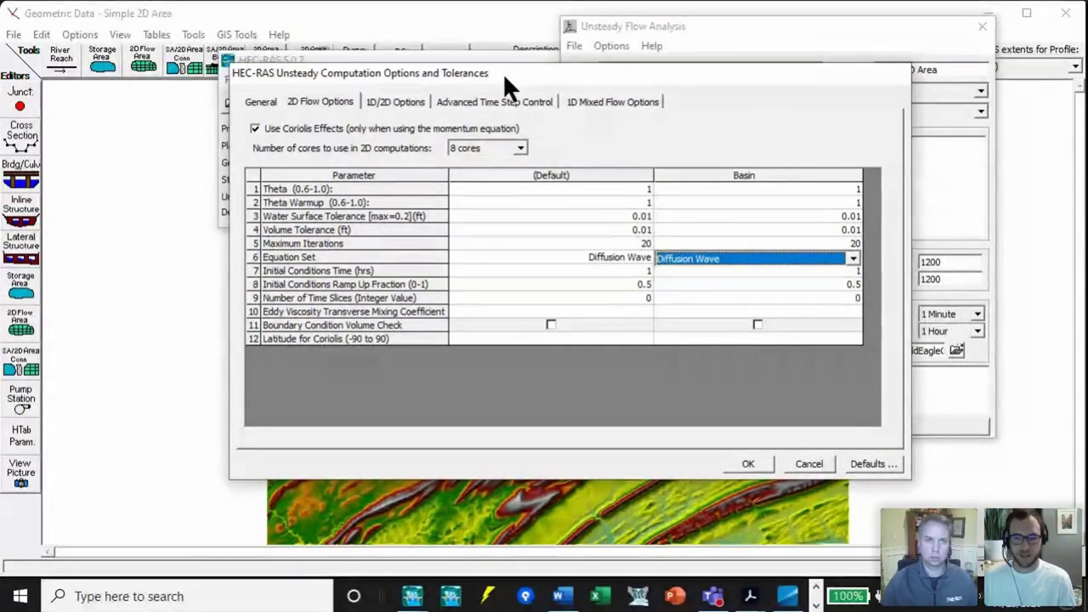
- Accept the computation options, leaving the Basin area's 2D equation set at Diffusion Wave
{"action": "left_click_drag", "start_coordinate": [502, 73], "coordinate": [531, 82]}
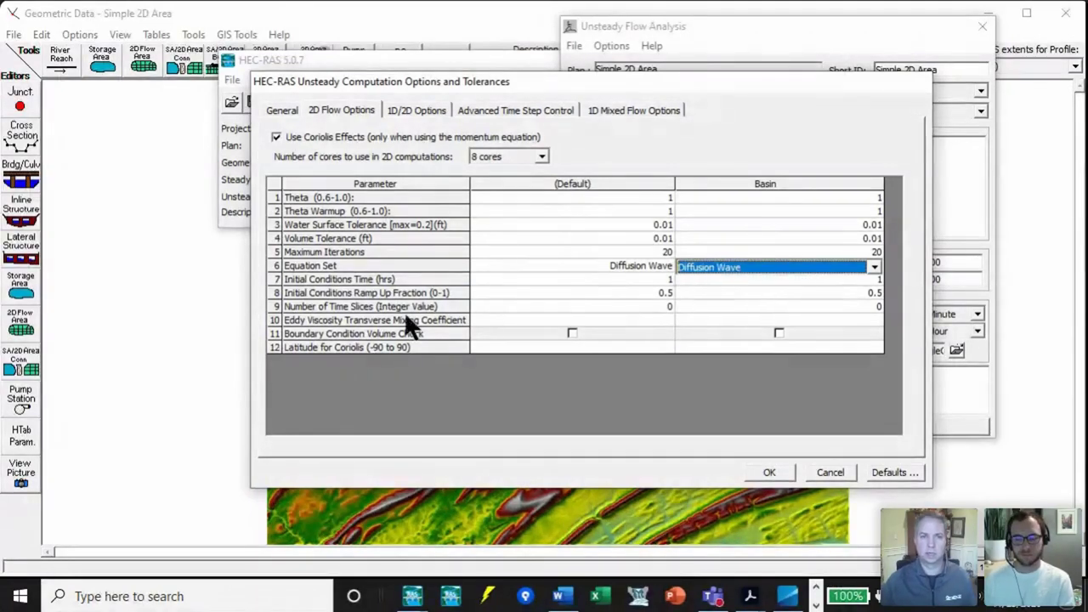
{"action": "left_click_drag", "start_coordinate": [599, 83], "coordinate": [646, 59]}
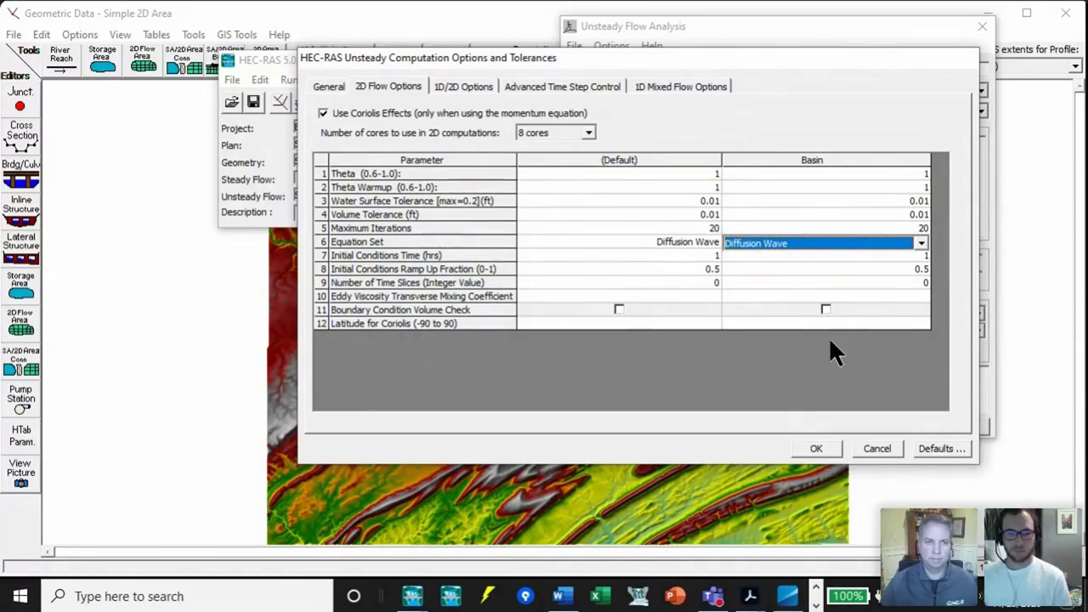
{"action": "left_click", "coordinate": [818, 448]}
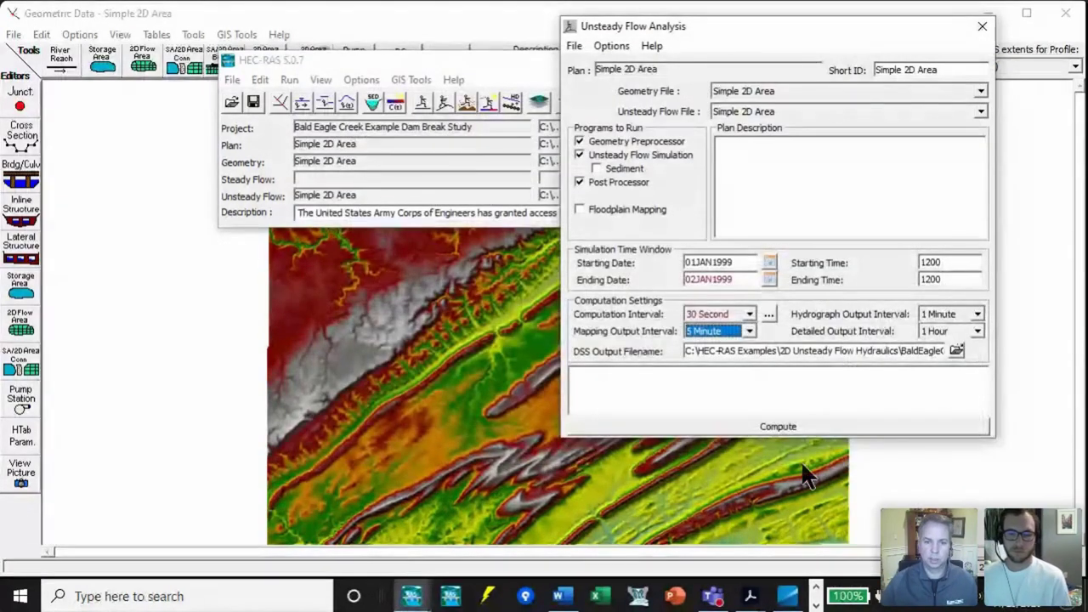
- Compute the Simple 2D Area unsteady run to completion in 1:03 and close the summary
{"action": "left_click", "coordinate": [782, 425]}
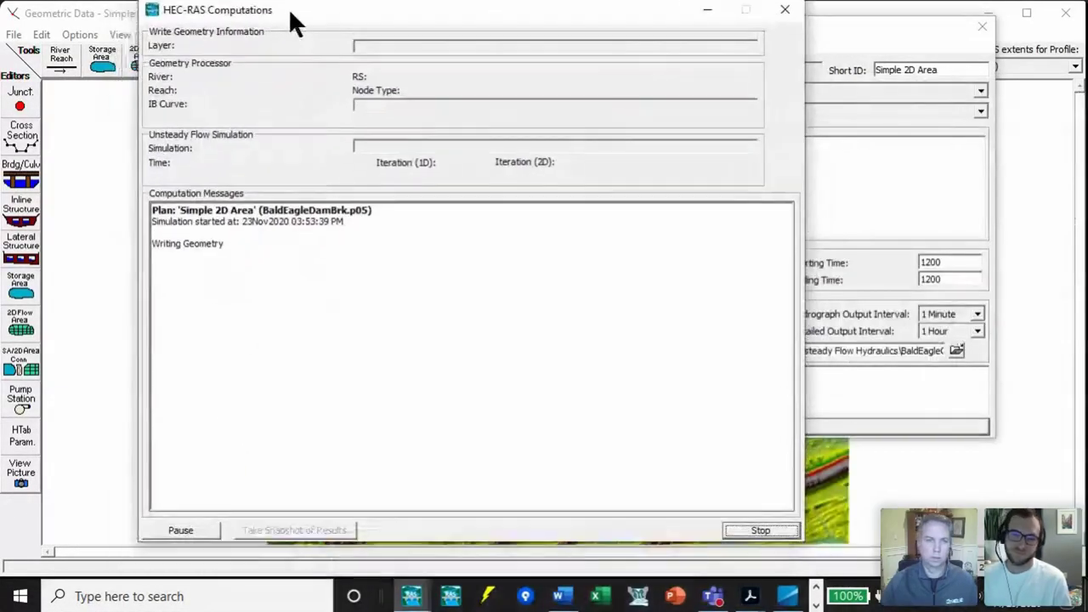
{"action": "left_click_drag", "start_coordinate": [290, 12], "coordinate": [291, 22]}
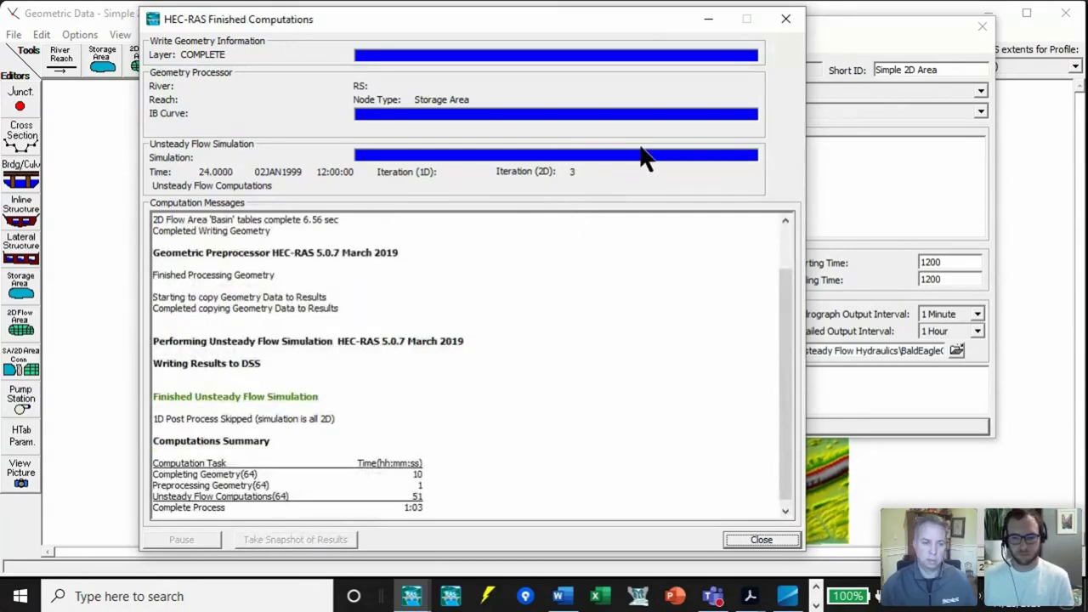
{"action": "left_click", "coordinate": [759, 540]}
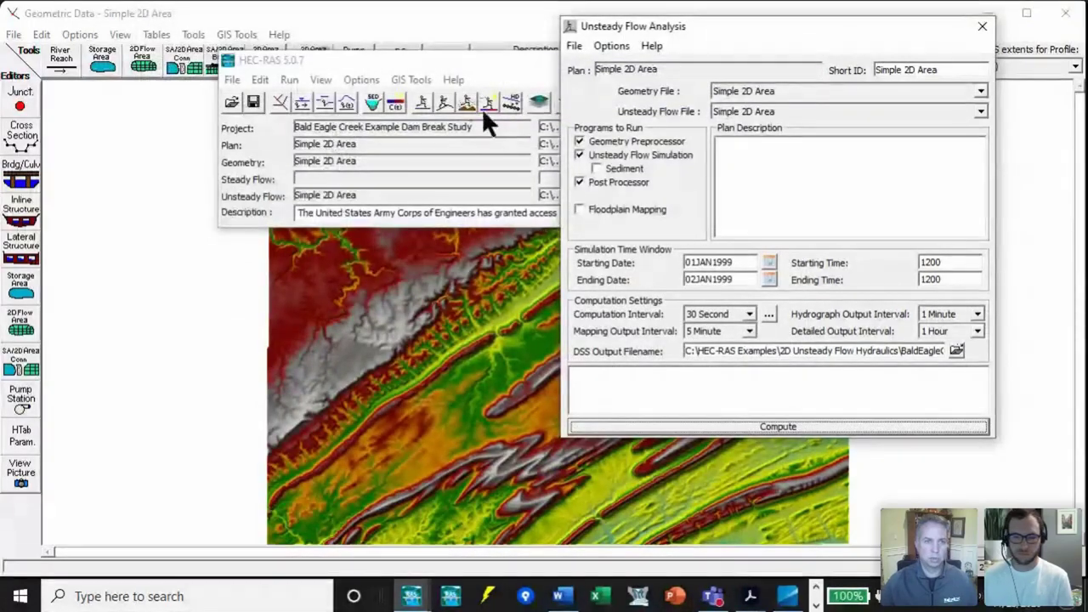
- Hide the 2D to 2D Run results and collapse the 2D to 2D Run and 1D-2D Refined Grid groups
{"action": "left_click", "coordinate": [540, 102]}
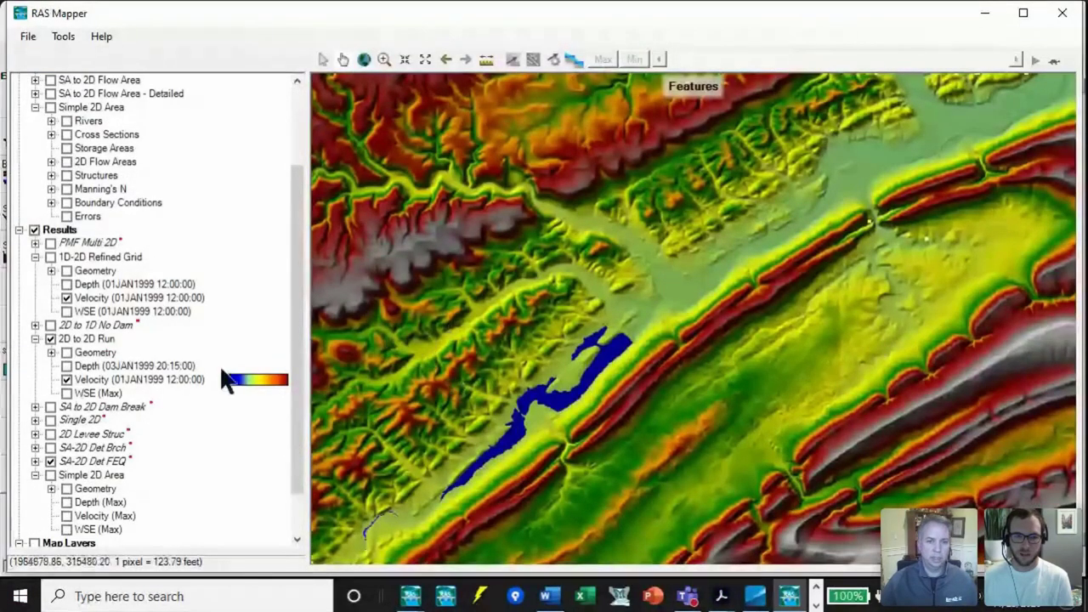
{"action": "scroll", "coordinate": [59, 297], "scroll_direction": "down", "scroll_amount": 1}
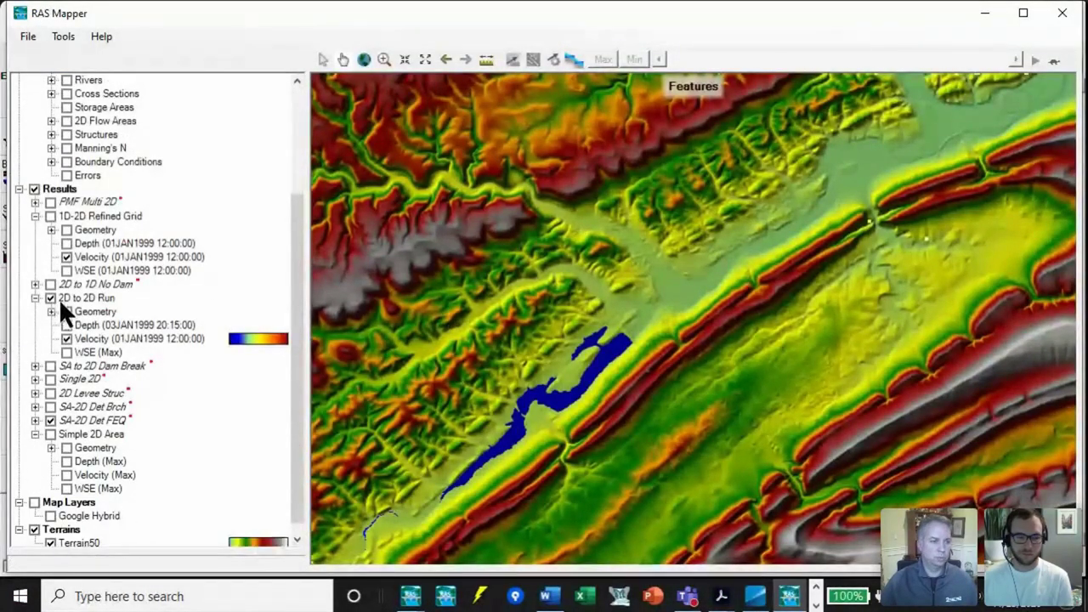
{"action": "left_click", "coordinate": [59, 298]}
{"action": "left_click", "coordinate": [34, 297]}
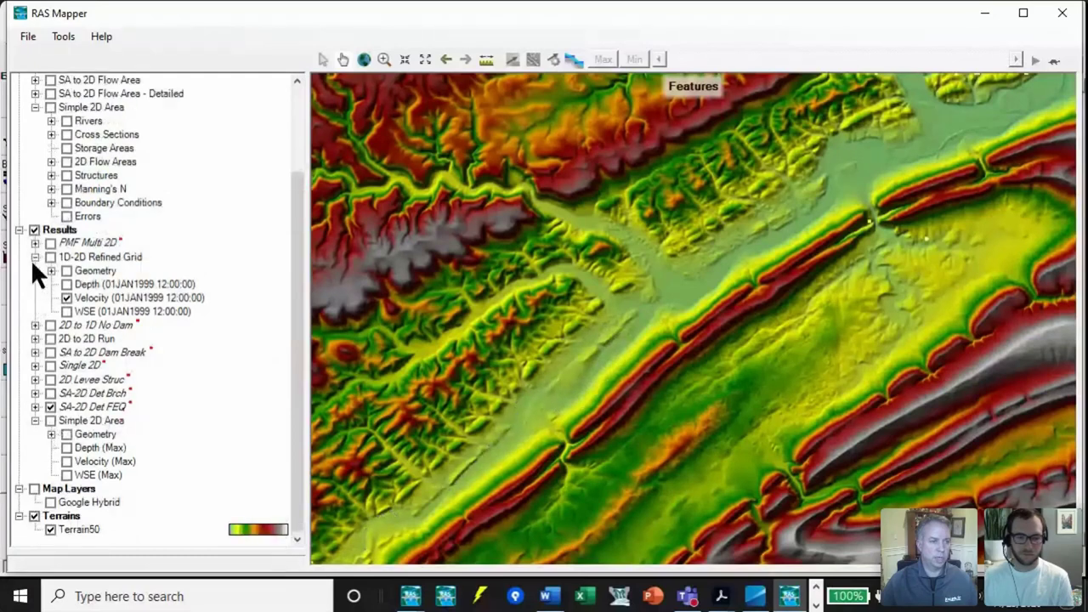
{"action": "left_click", "coordinate": [35, 257]}
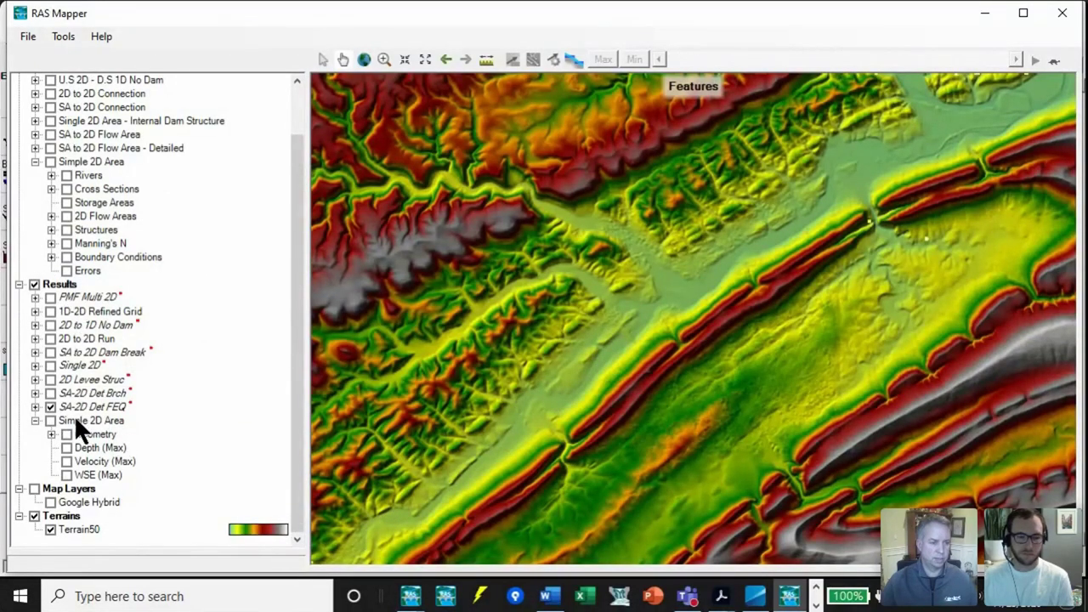
- Hide SA-2D Det FEQ and show Simple 2D Area Velocity (Max) as the active layer
{"action": "left_click", "coordinate": [50, 406]}
{"action": "left_click", "coordinate": [49, 420]}
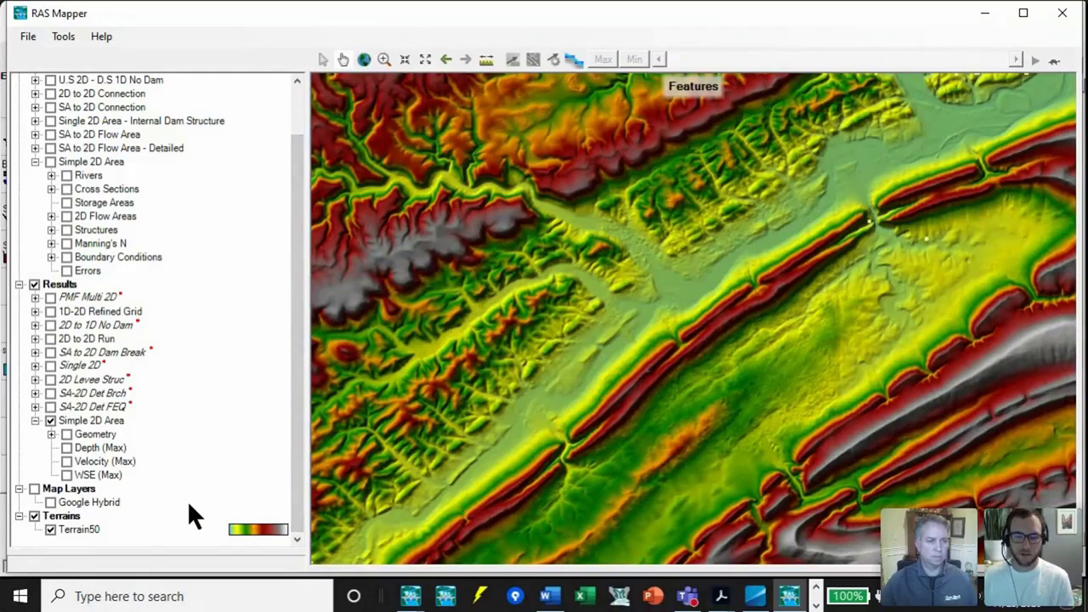
{"action": "left_click", "coordinate": [67, 461]}
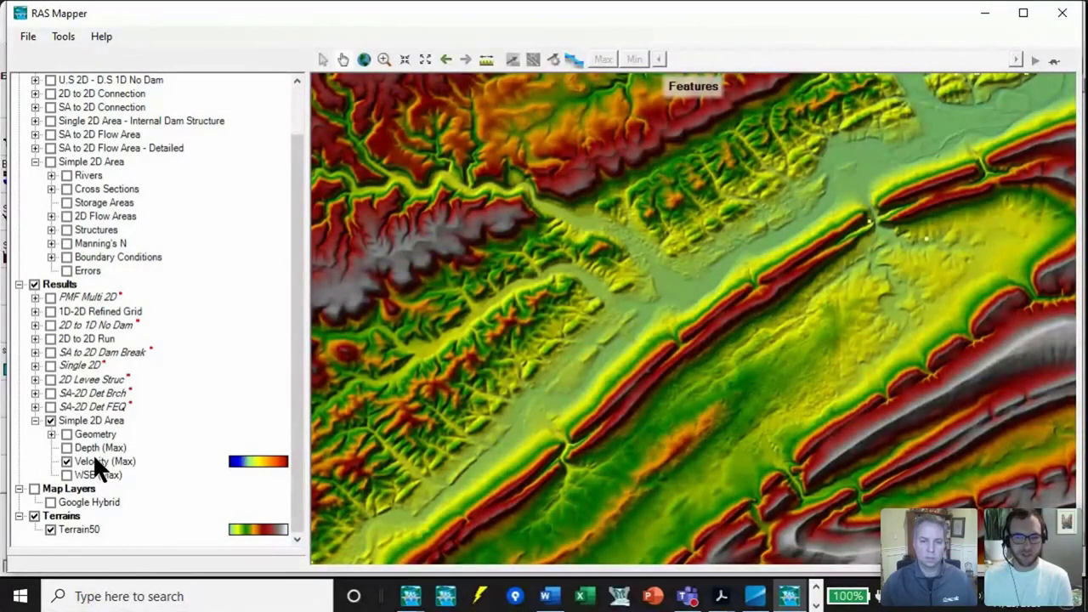
{"action": "left_click", "coordinate": [94, 458]}
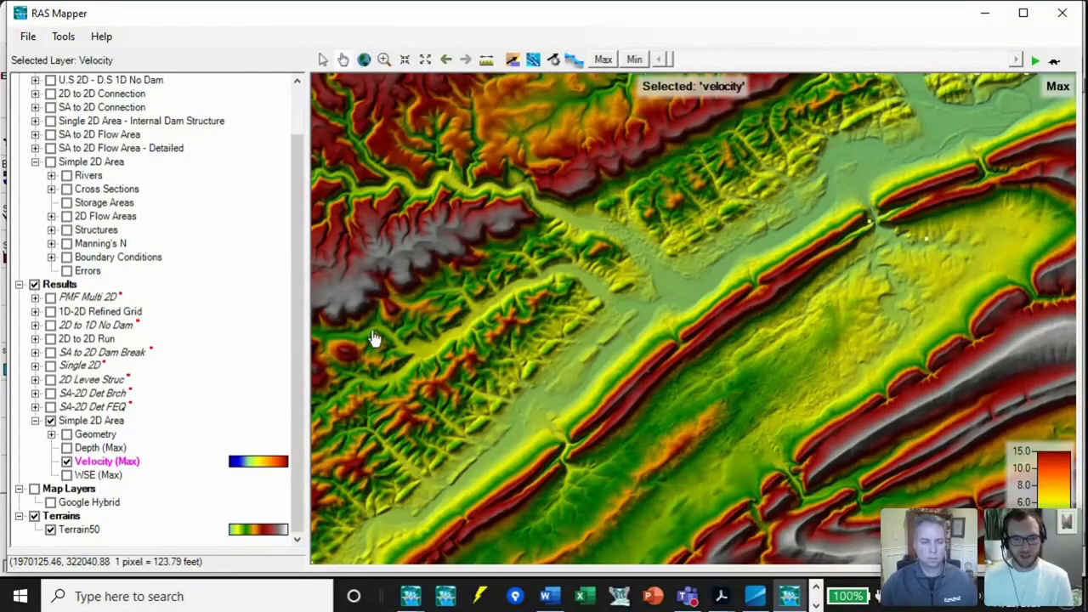
- Zoom to the velocity plume and move the time slider to earlier timesteps
{"action": "scroll", "coordinate": [368, 339], "scroll_direction": "down", "scroll_amount": 1}
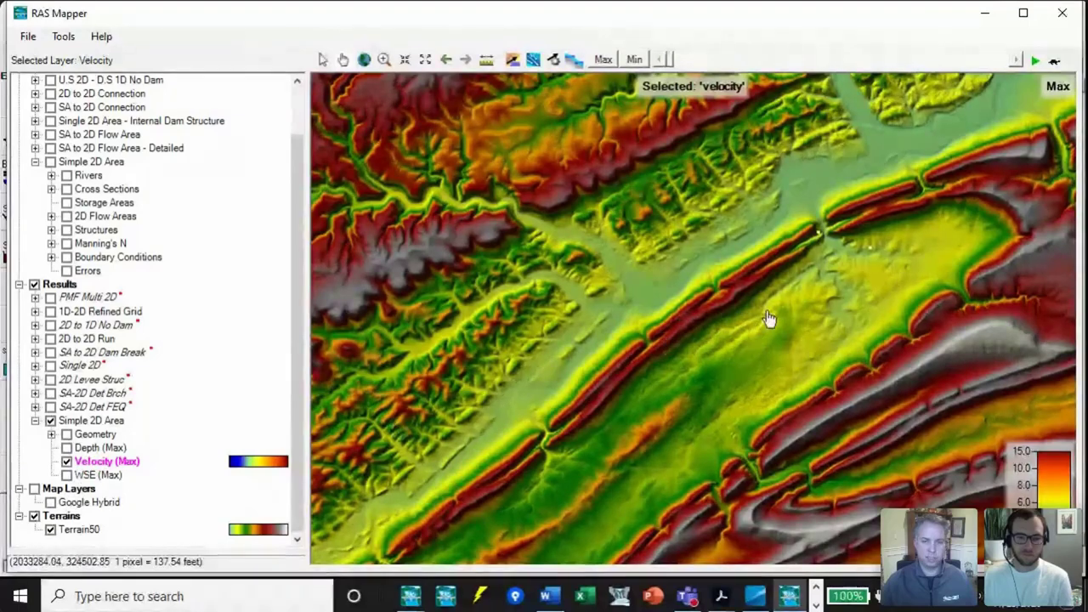
{"action": "scroll", "coordinate": [595, 378], "scroll_direction": "down", "scroll_amount": 2}
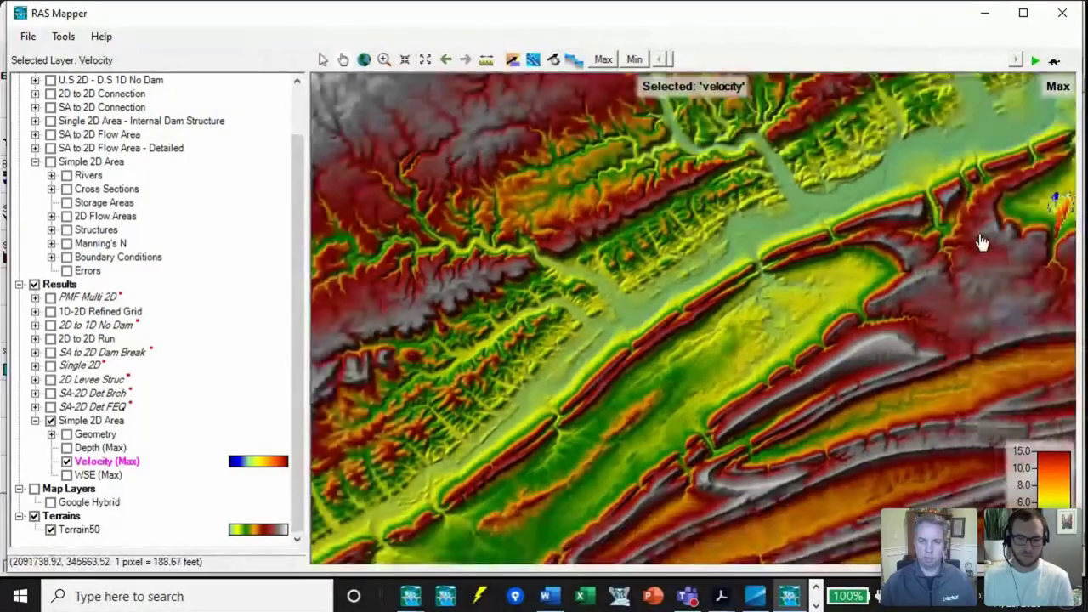
{"action": "scroll", "coordinate": [703, 336], "scroll_direction": "up", "scroll_amount": 2}
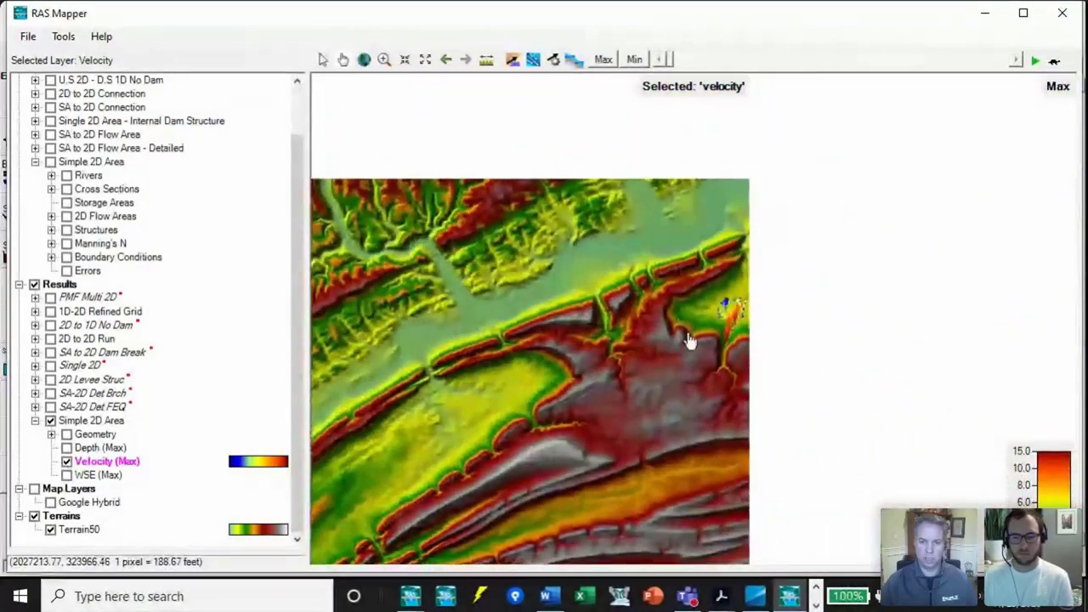
{"action": "mouse_move", "coordinate": [738, 316]}
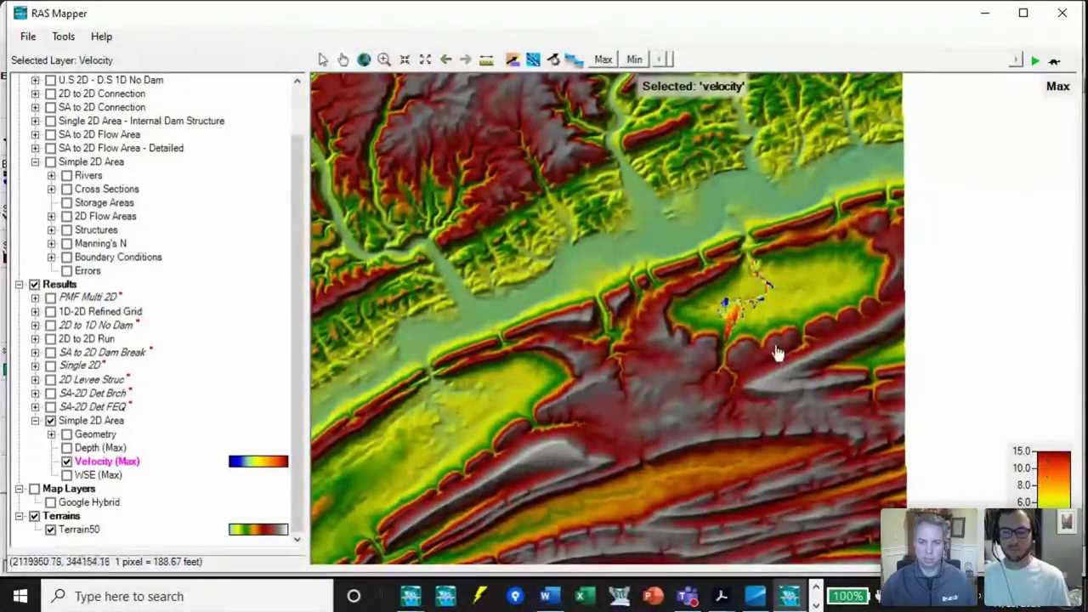
{"action": "scroll", "coordinate": [757, 284], "scroll_direction": "up", "scroll_amount": 1}
{"action": "scroll", "coordinate": [757, 284], "scroll_direction": "up", "scroll_amount": 2}
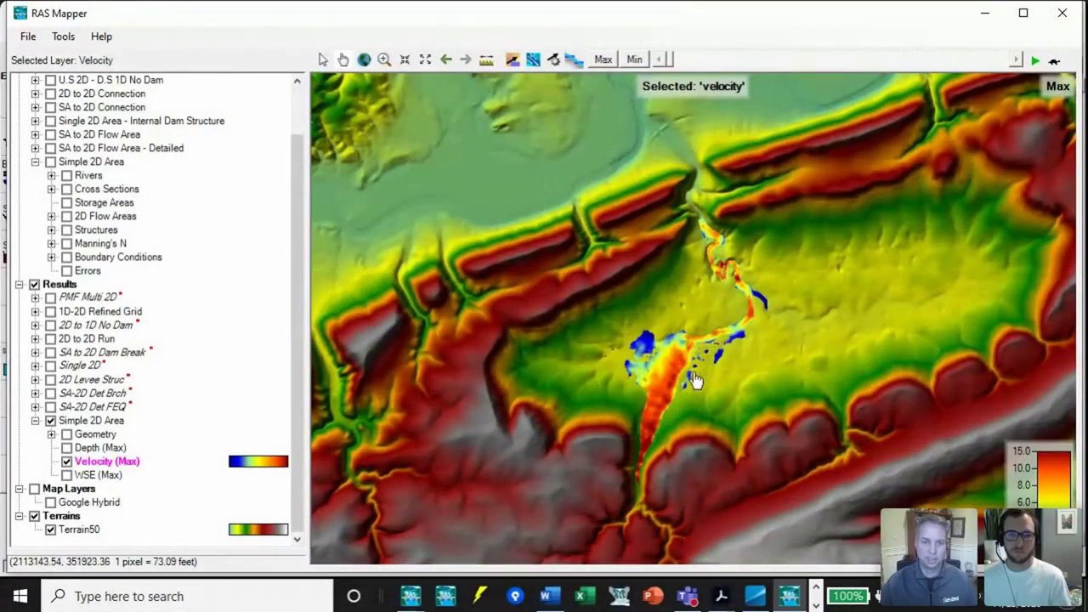
{"action": "left_click_drag", "start_coordinate": [671, 56], "coordinate": [690, 57]}
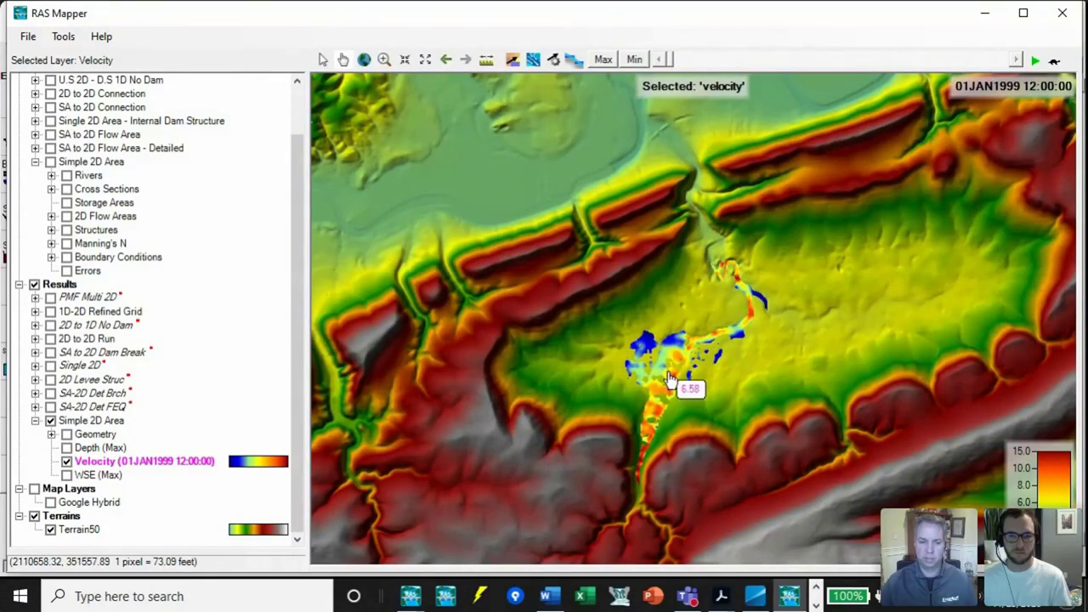
- Centre the plume and animate the velocity results, pausing at 02JAN1999 02:30:00
{"action": "scroll", "coordinate": [669, 380], "scroll_direction": "up", "scroll_amount": 4}
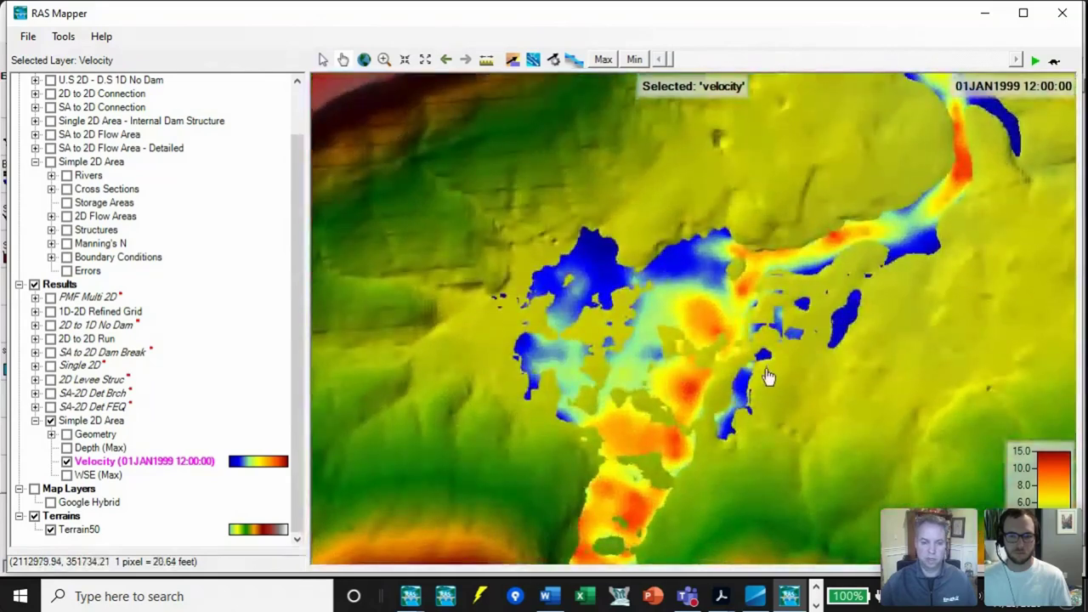
{"action": "scroll", "coordinate": [768, 376], "scroll_direction": "down", "scroll_amount": 1}
{"action": "left_click_drag", "start_coordinate": [768, 471], "coordinate": [773, 381]}
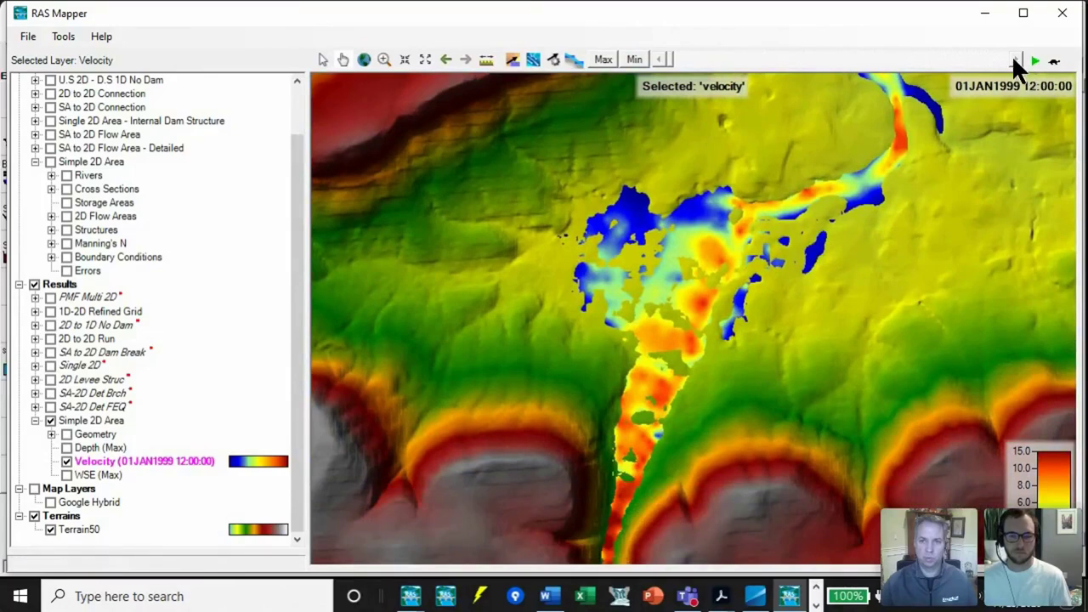
{"action": "left_click", "coordinate": [1014, 61]}
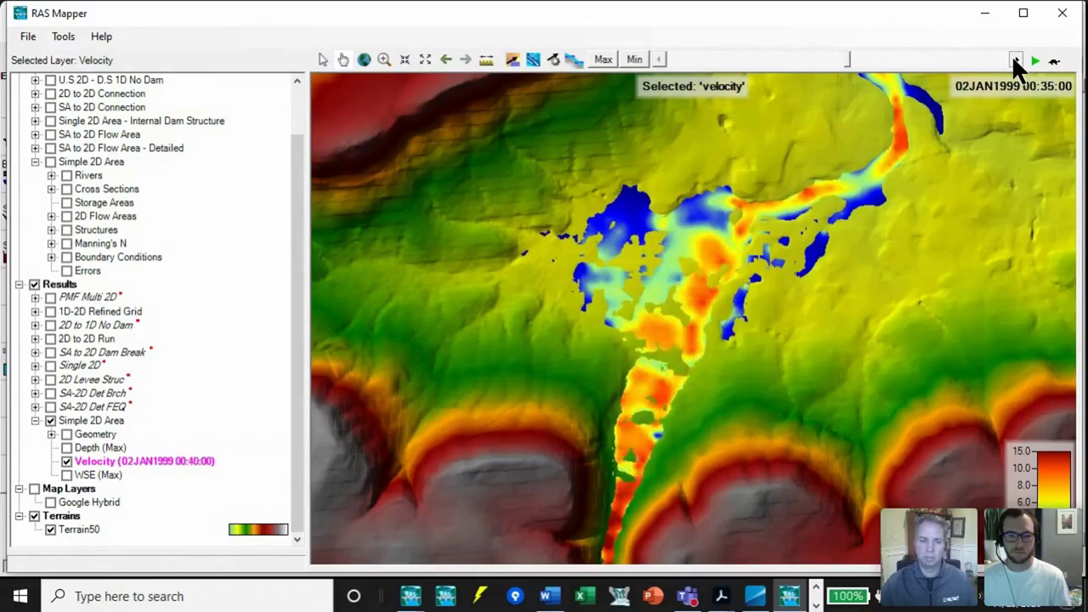
{"action": "left_click", "coordinate": [1016, 61]}
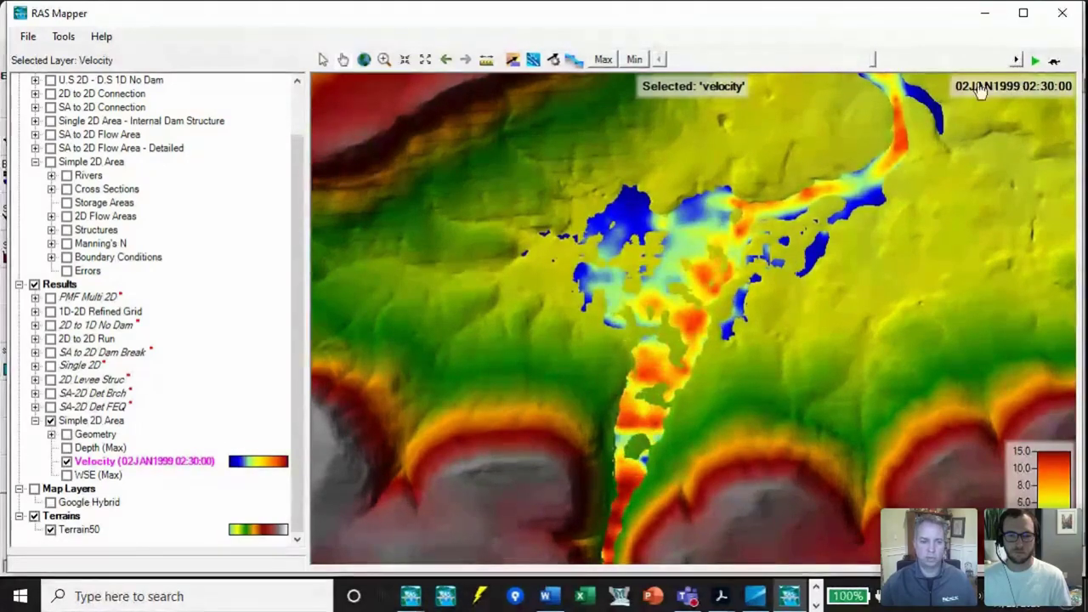
- Add a Courant map to the Simple 2D Area results and make it the shown layer instead of Velocity
{"action": "right_click", "coordinate": [88, 417]}
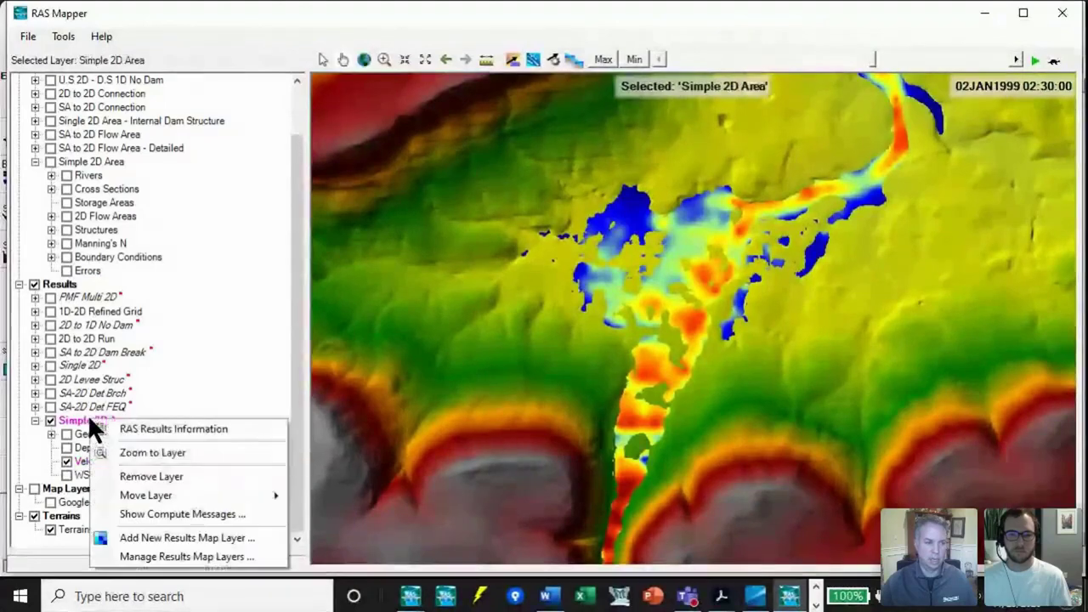
{"action": "left_click", "coordinate": [172, 537]}
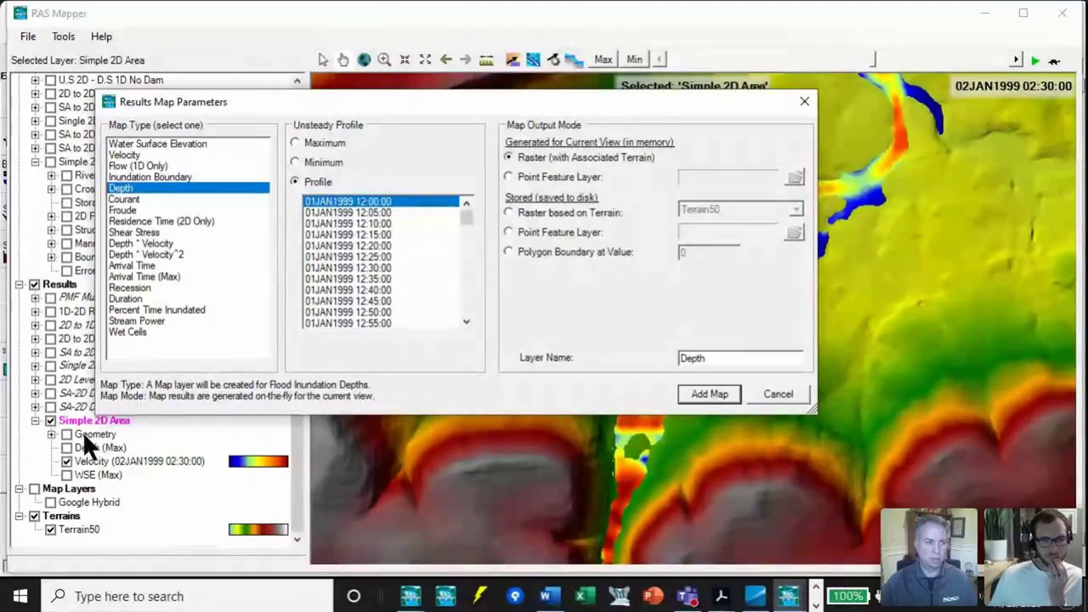
{"action": "left_click", "coordinate": [130, 200]}
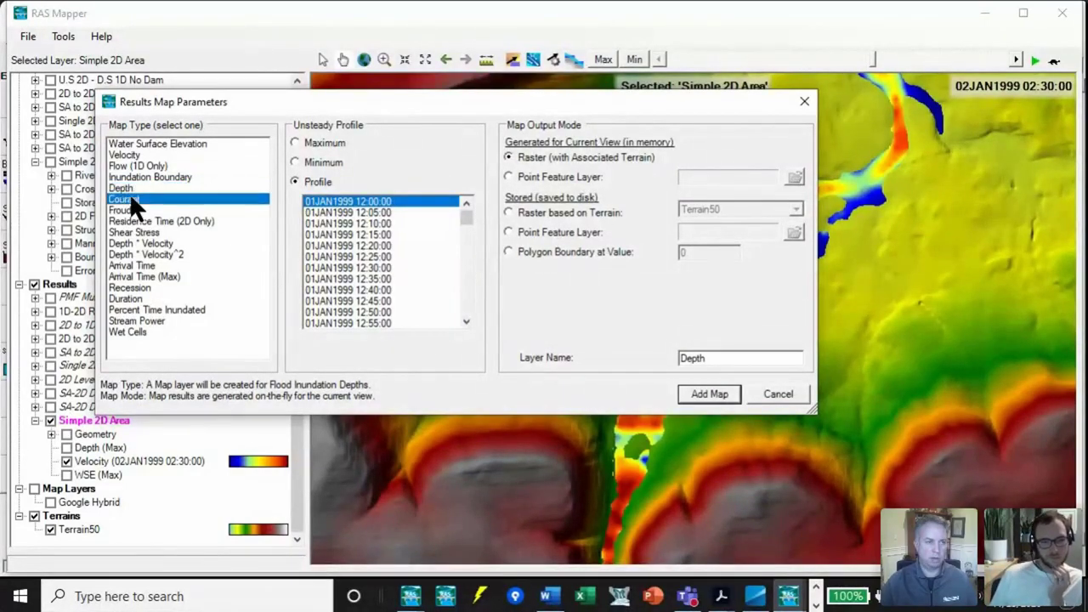
{"action": "left_click", "coordinate": [710, 395]}
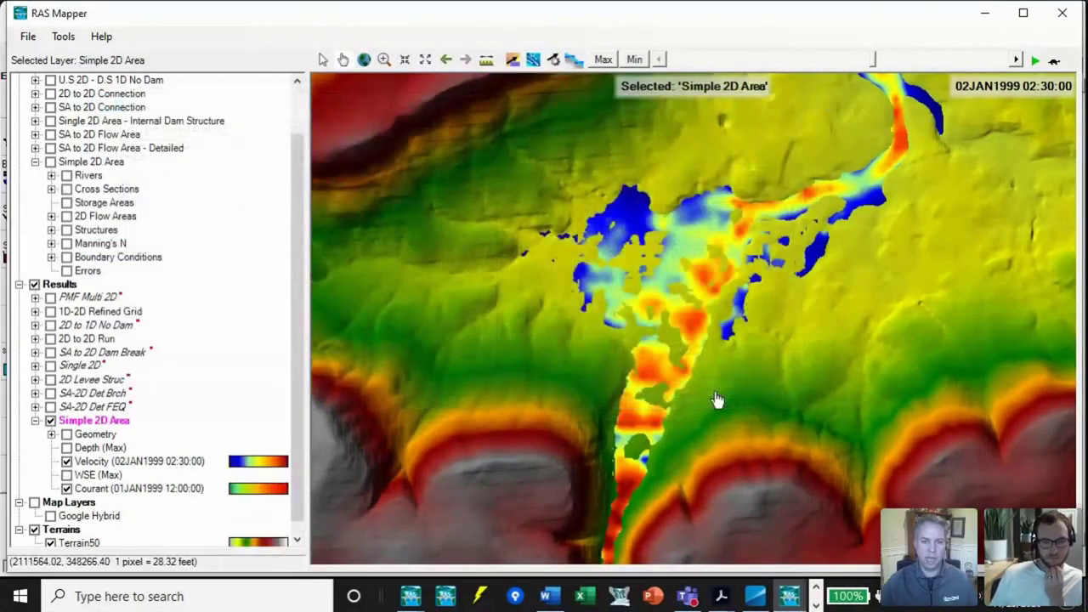
{"action": "left_click", "coordinate": [66, 461]}
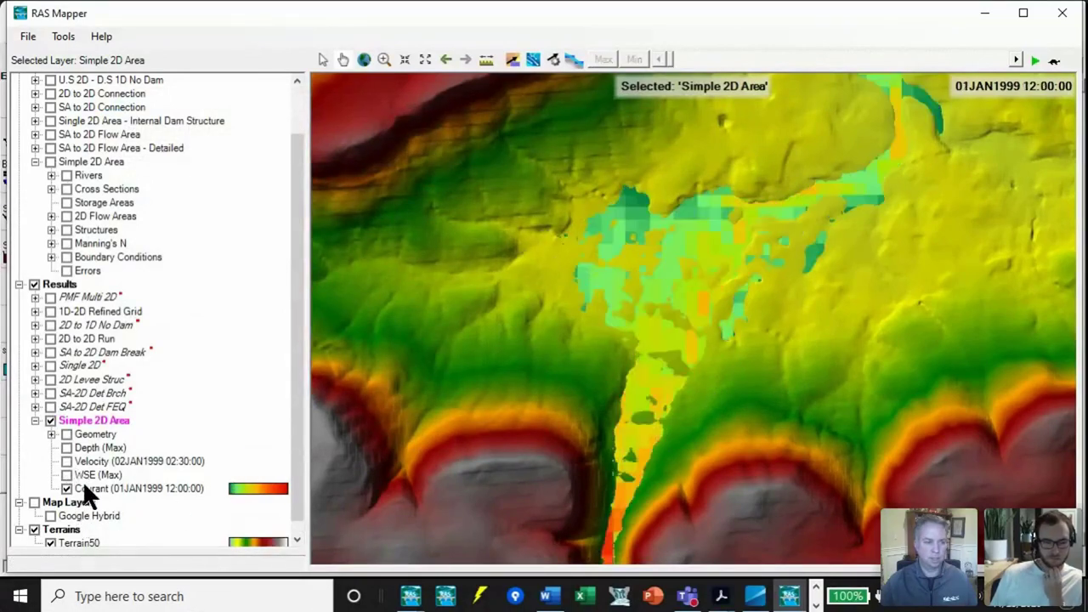
{"action": "left_click", "coordinate": [85, 488]}
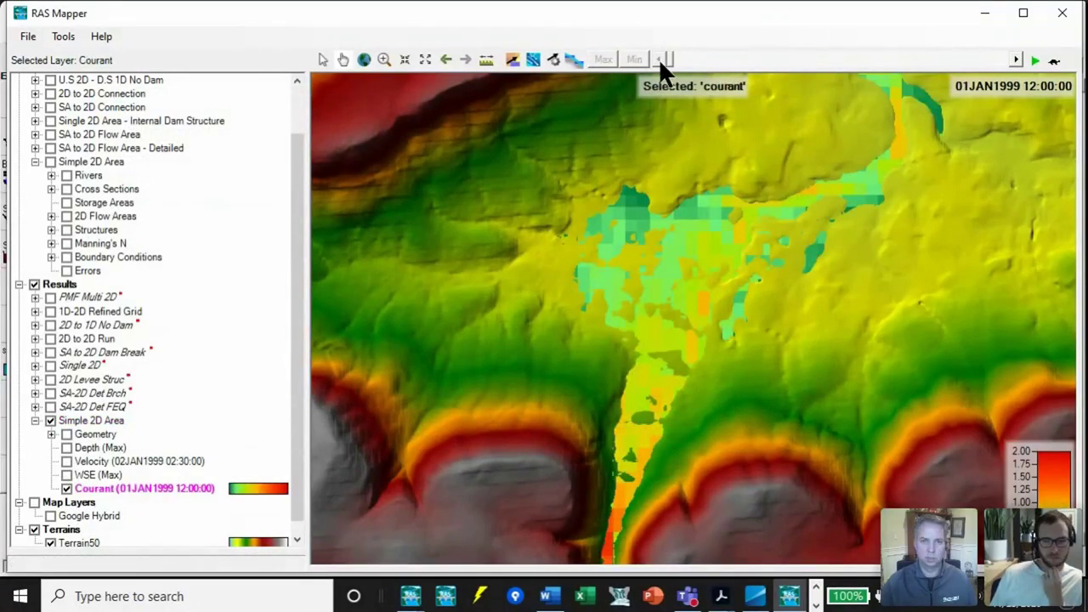
- Step the Courant map back and forth through the run times, zooming in to inspect values
{"action": "left_click_drag", "start_coordinate": [669, 59], "coordinate": [716, 75]}
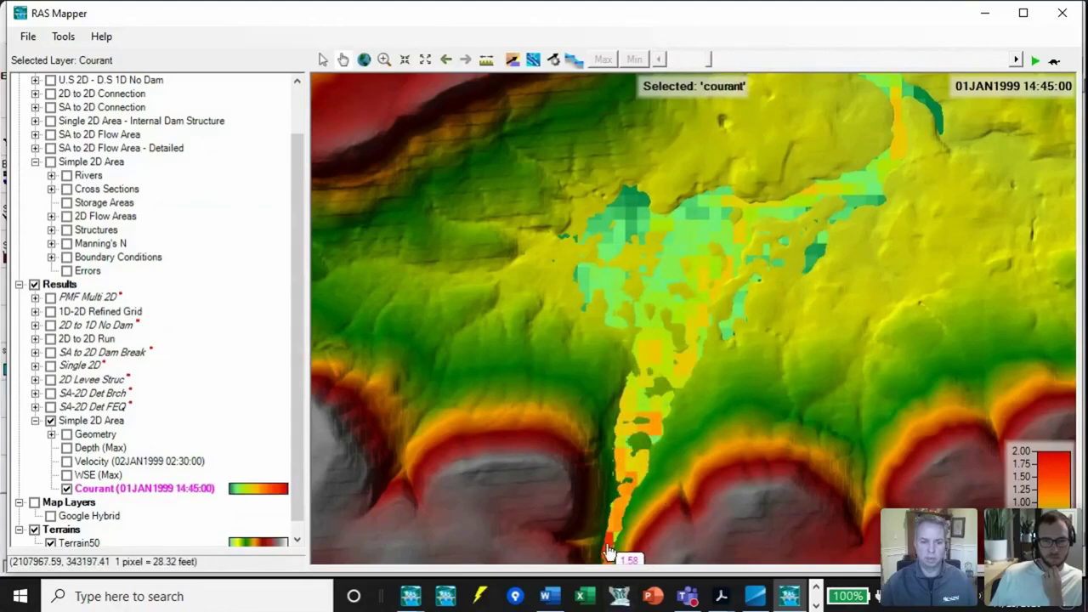
{"action": "scroll", "coordinate": [646, 446], "scroll_direction": "down", "scroll_amount": 1}
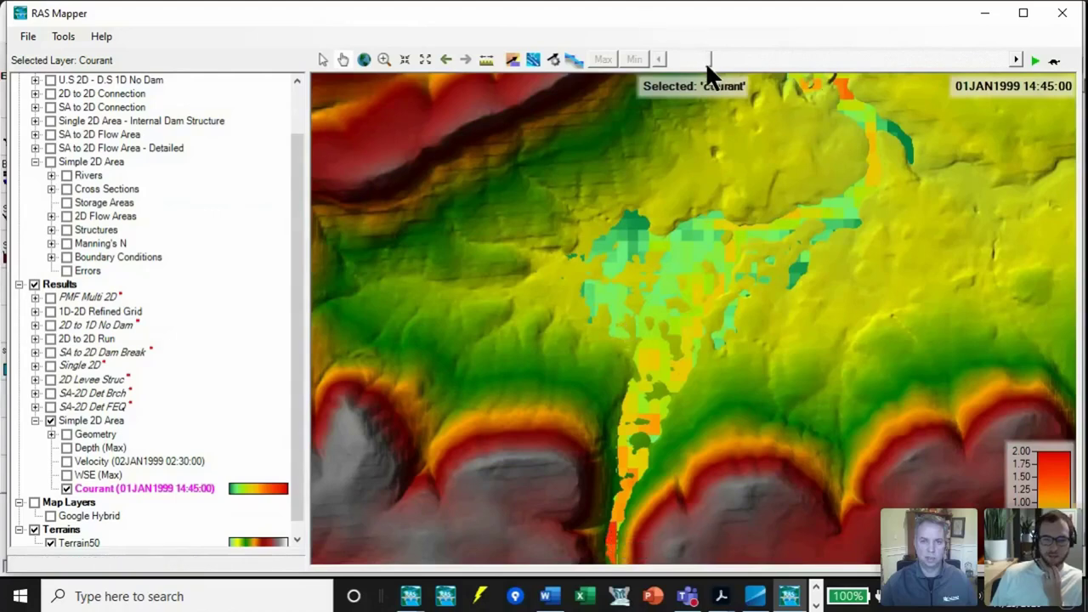
{"action": "left_click_drag", "start_coordinate": [710, 62], "coordinate": [759, 59]}
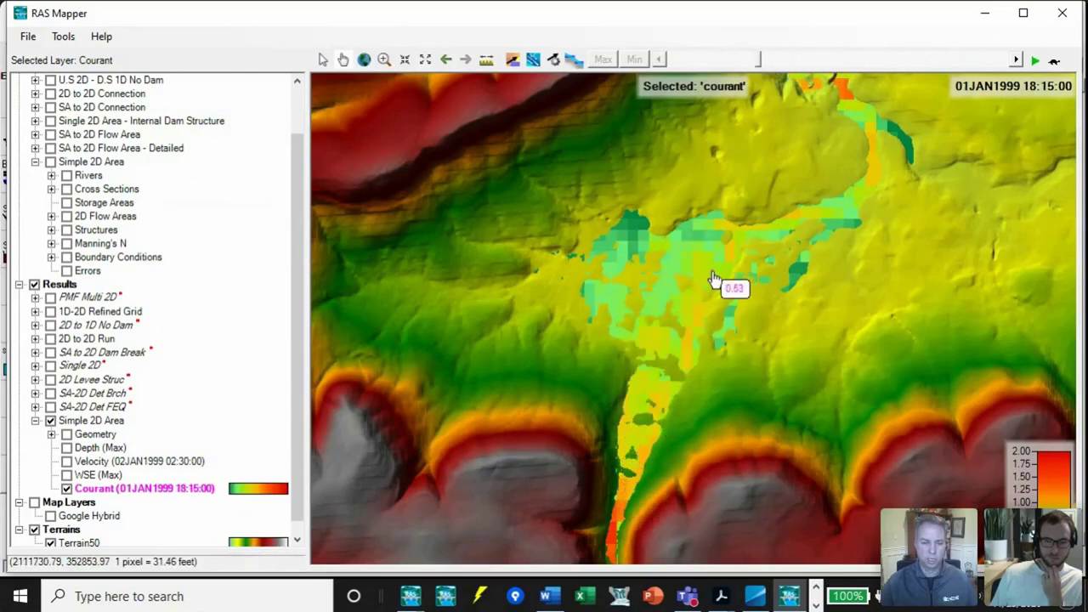
{"action": "mouse_move", "coordinate": [651, 418]}
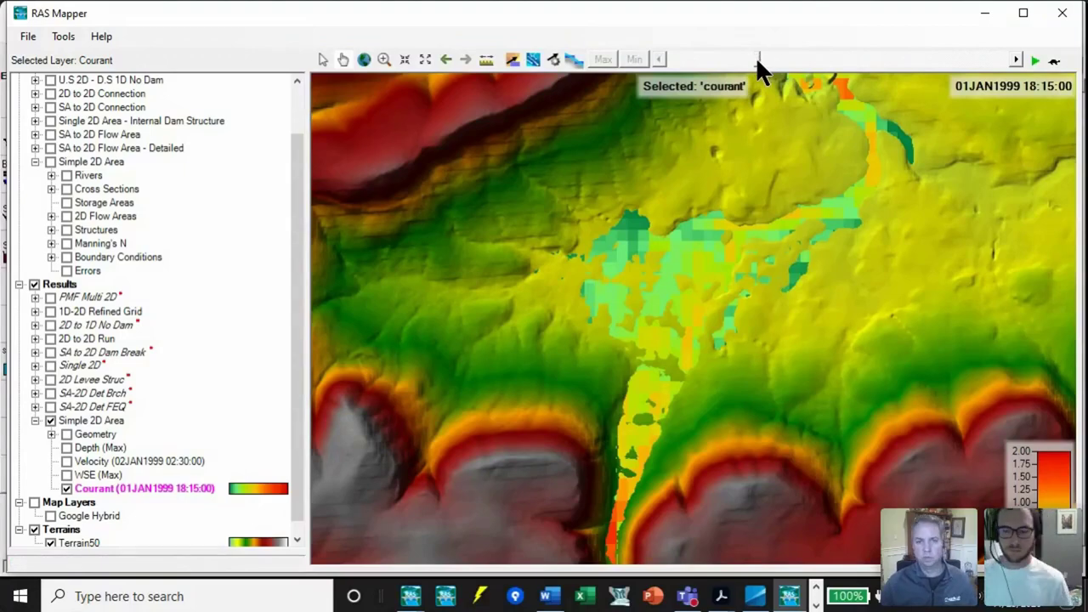
{"action": "mouse_move", "coordinate": [756, 57]}
{"action": "left_mouse_down"}
{"action": "mouse_move", "coordinate": [693, 51]}
{"action": "mouse_move", "coordinate": [767, 54]}
{"action": "left_mouse_up"}
{"action": "scroll", "coordinate": [756, 250], "scroll_direction": "down", "scroll_amount": 2}
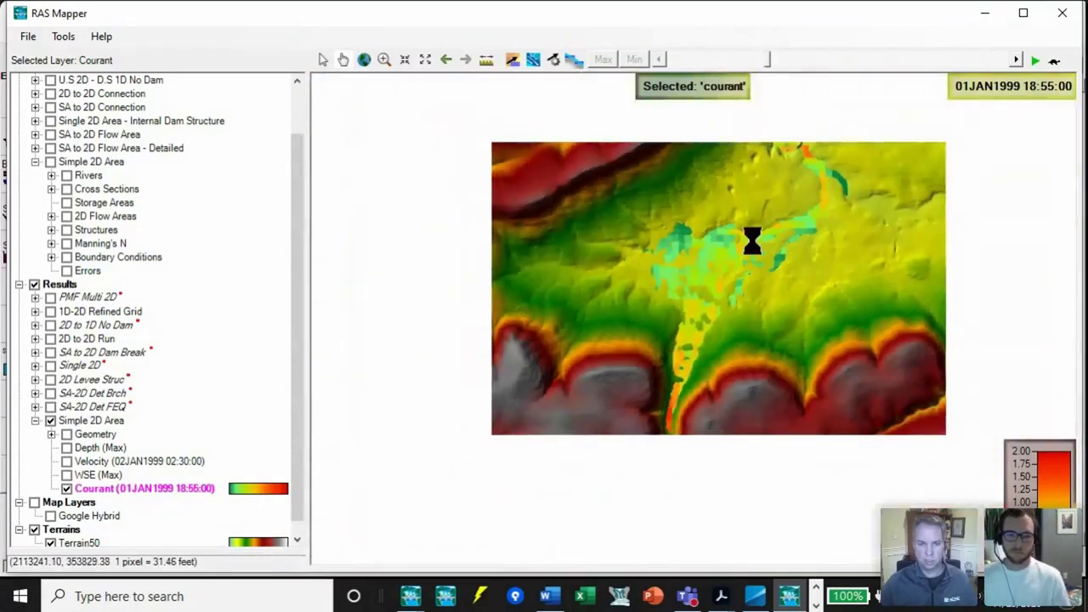
{"action": "scroll", "coordinate": [655, 460], "scroll_direction": "up", "scroll_amount": 3}
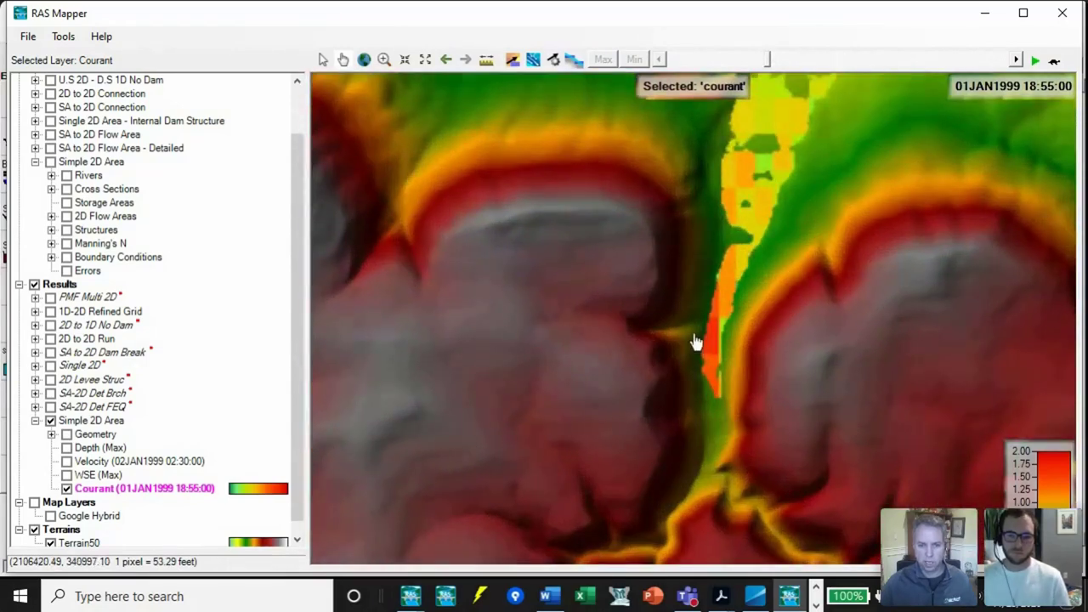
{"action": "scroll", "coordinate": [718, 357], "scroll_direction": "up", "scroll_amount": 2}
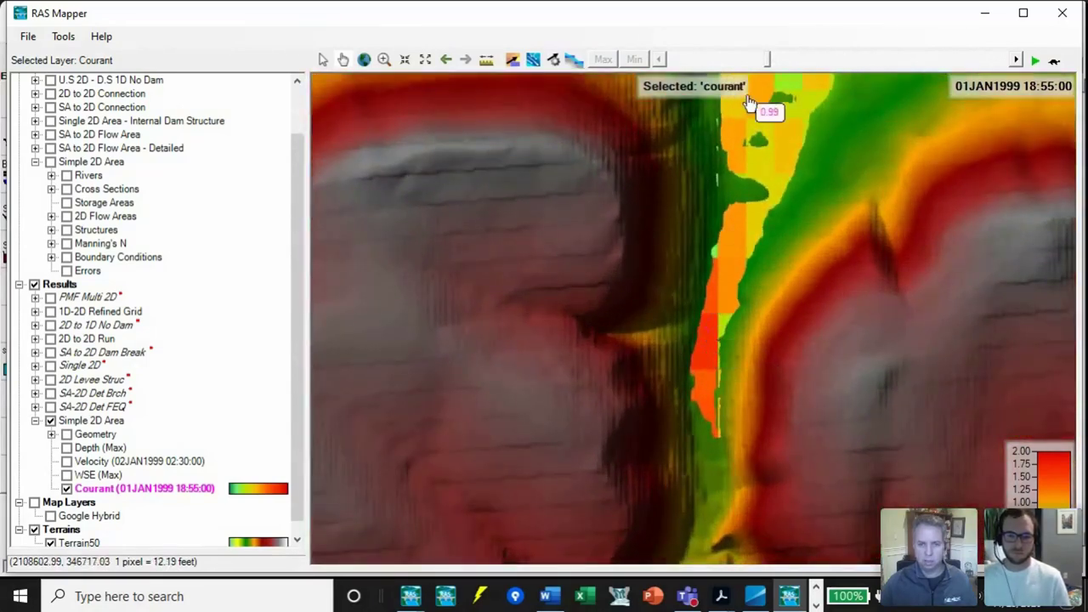
- Check Courant values at later run times, then close RAS Mapper
{"action": "left_click_drag", "start_coordinate": [765, 58], "coordinate": [932, 58]}
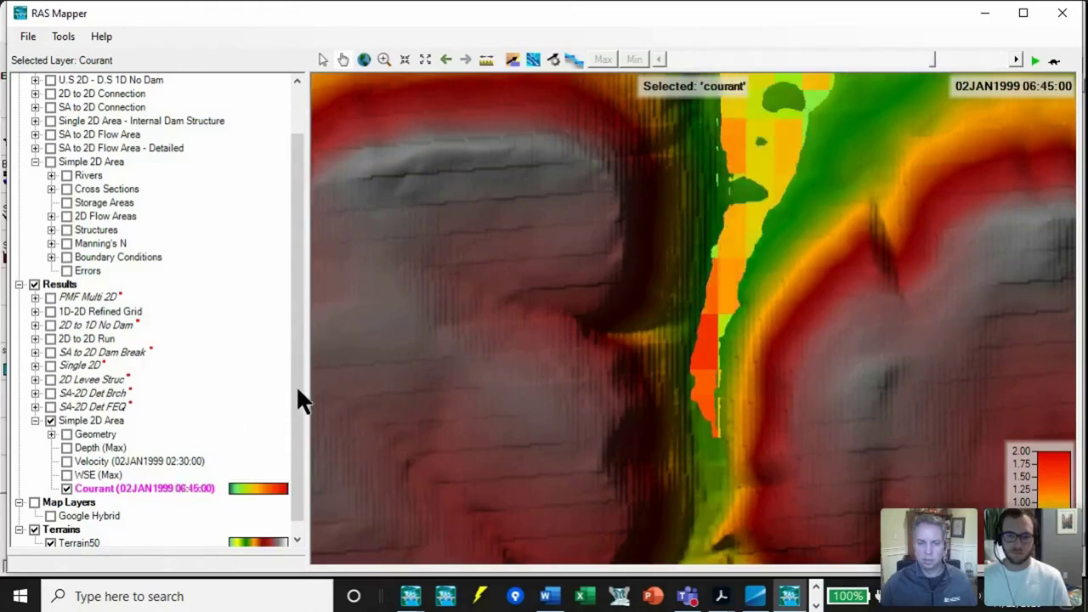
{"action": "scroll", "coordinate": [435, 377], "scroll_direction": "down", "scroll_amount": 5}
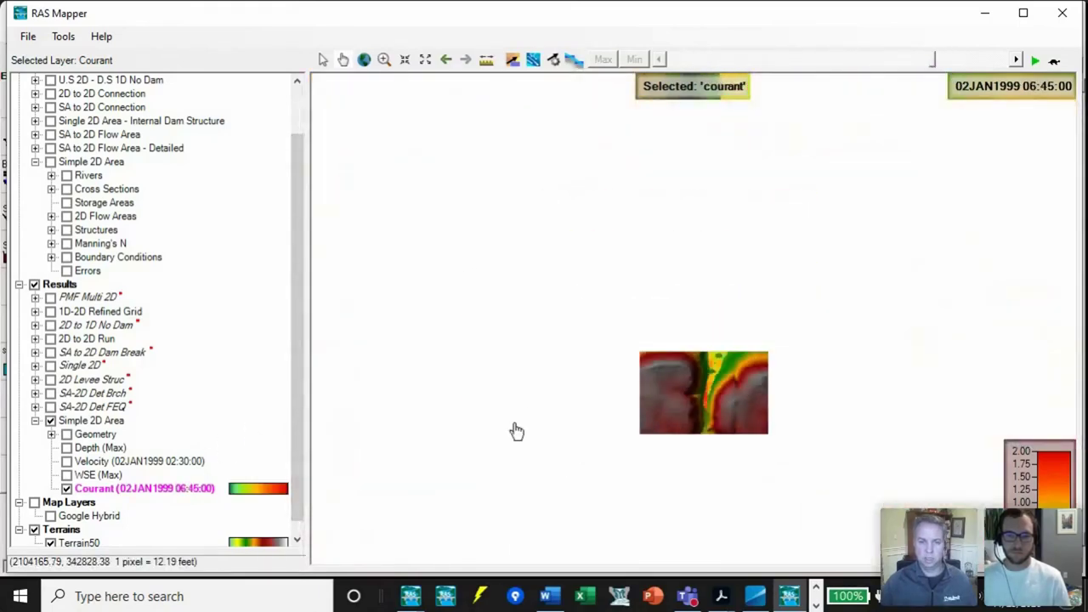
{"action": "scroll", "coordinate": [559, 337], "scroll_direction": "down", "scroll_amount": 2}
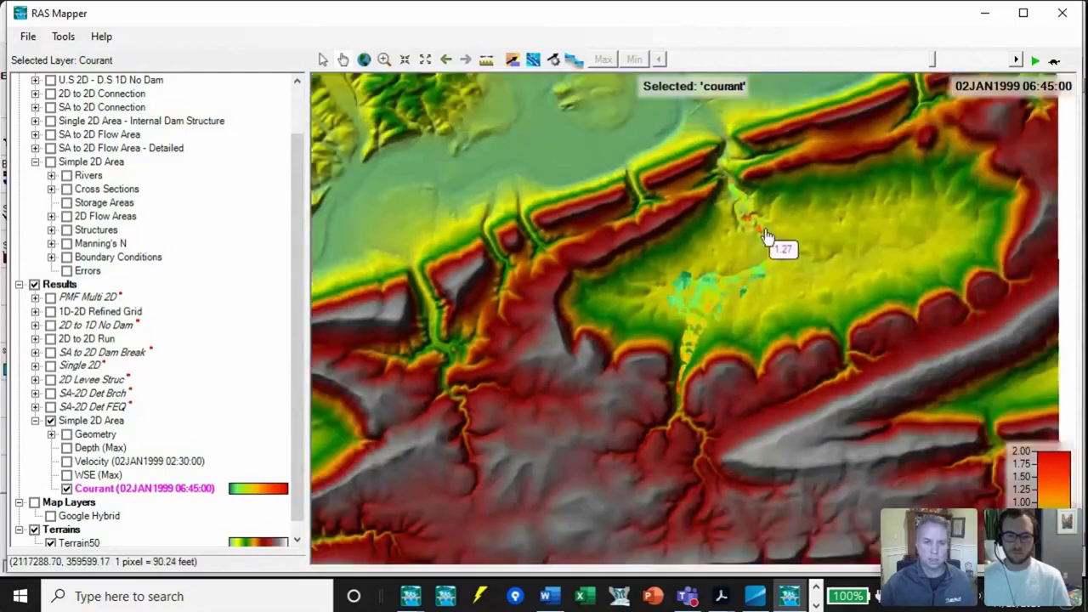
{"action": "scroll", "coordinate": [757, 234], "scroll_direction": "up", "scroll_amount": 4}
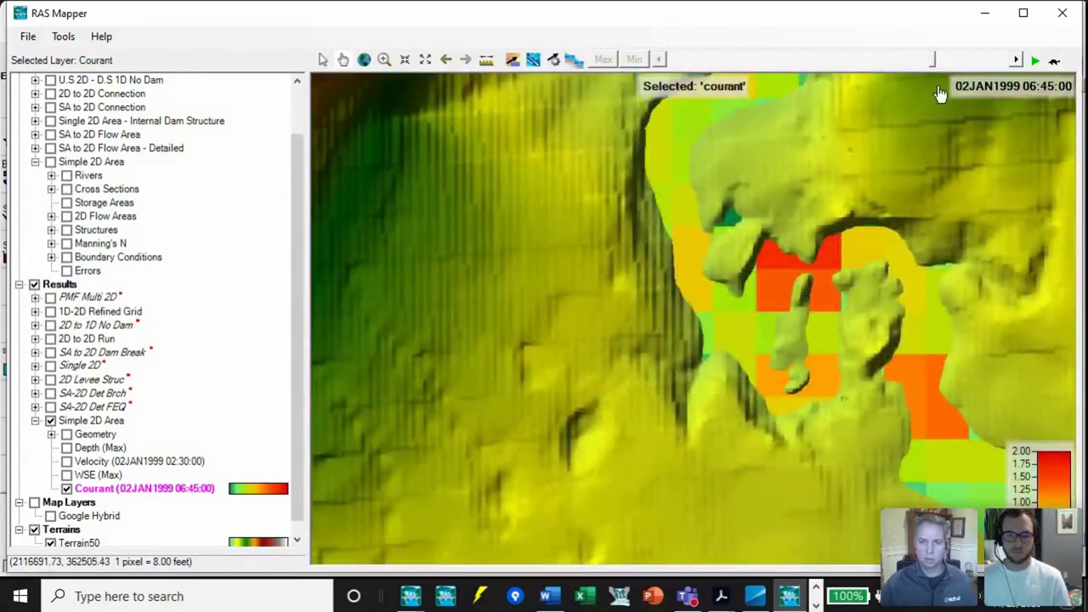
{"action": "left_click_drag", "start_coordinate": [934, 57], "coordinate": [824, 58]}
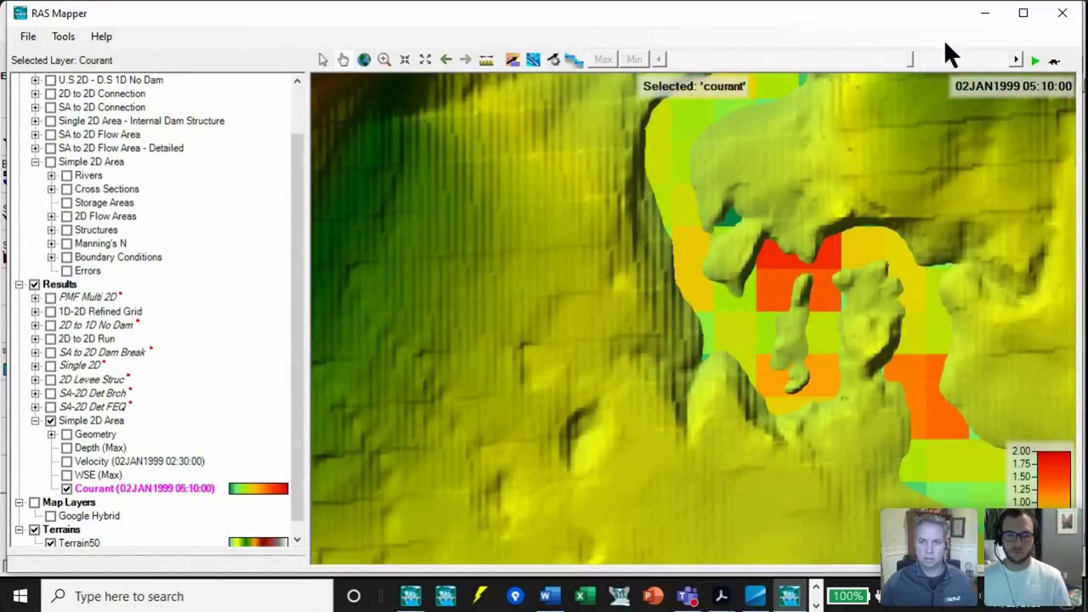
{"action": "left_click", "coordinate": [1063, 13]}
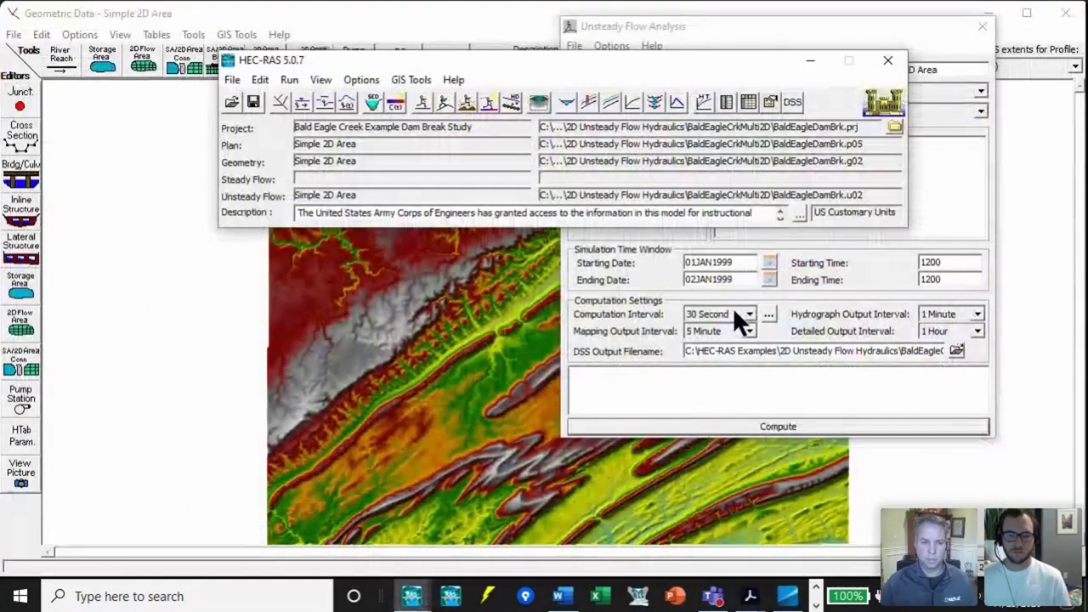
- Set the computation interval to 10 Second and start re-running the Simple 2D Area plan
{"action": "left_click", "coordinate": [737, 311]}
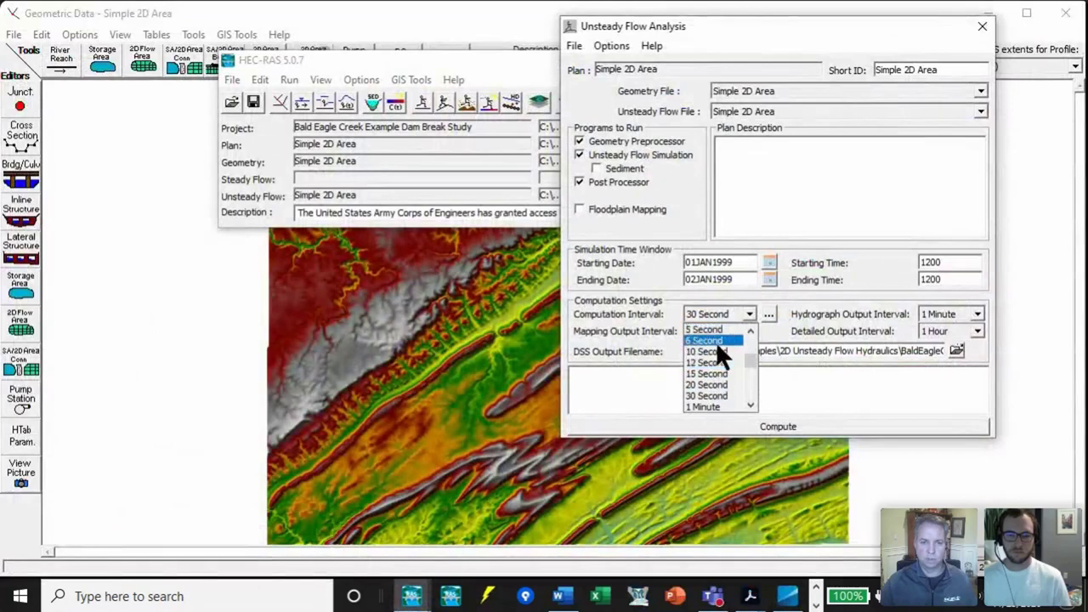
{"action": "left_click", "coordinate": [714, 351]}
{"action": "left_click", "coordinate": [774, 426]}
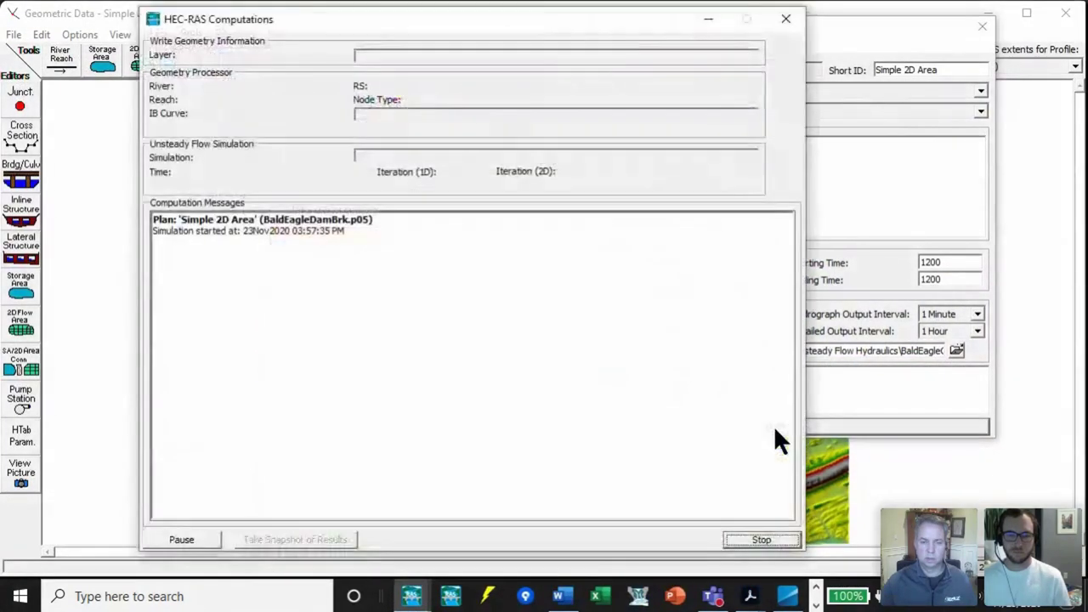
{"action": "left_click_drag", "start_coordinate": [852, 24], "coordinate": [911, 29]}
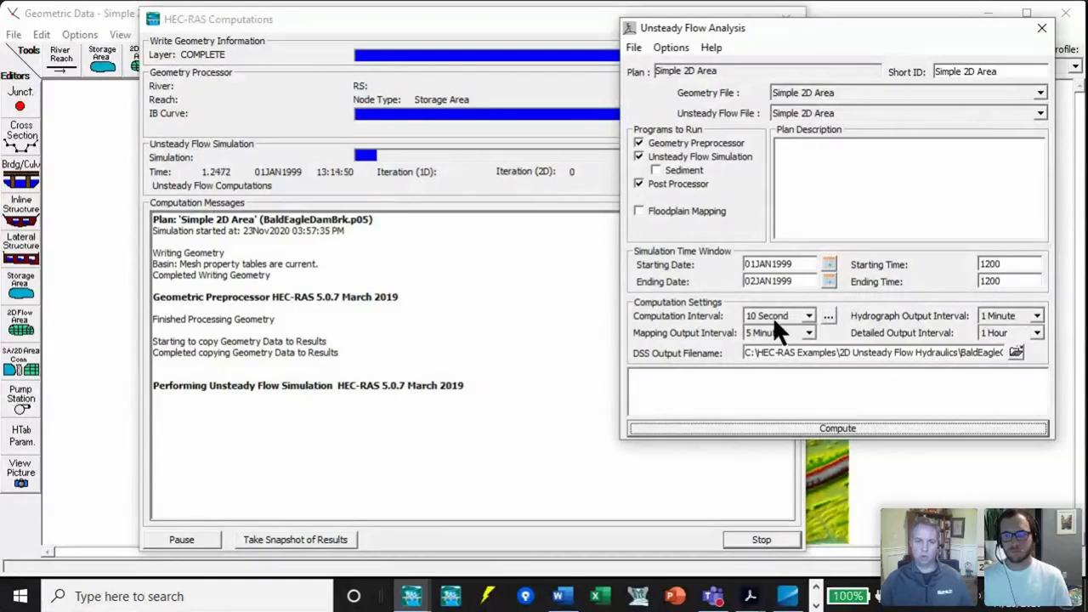
{"action": "left_click", "coordinate": [605, 53]}
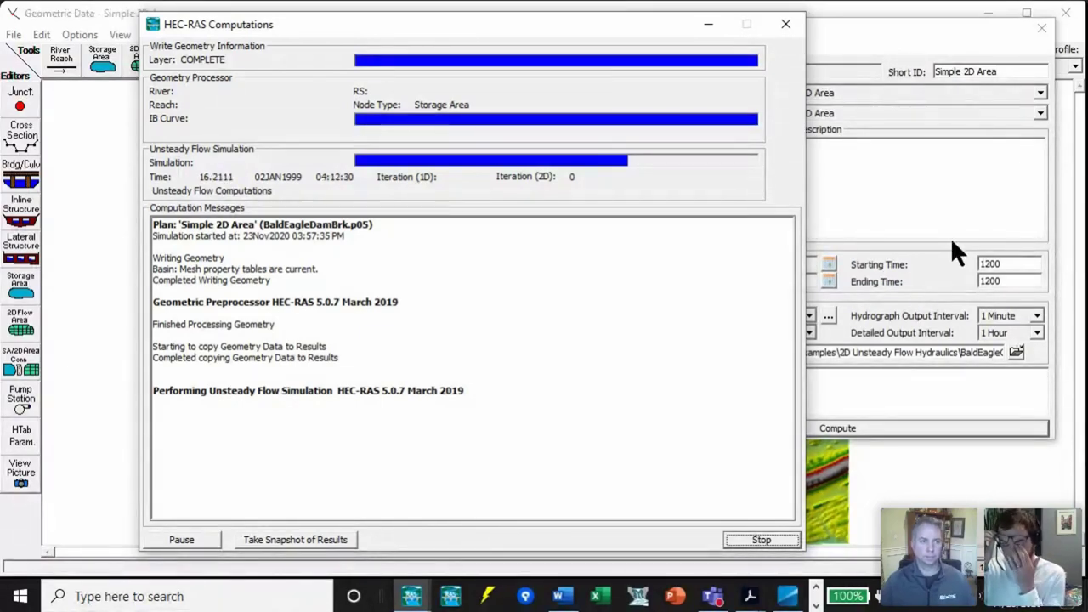
- Zoom the geometry map into the hatched 2D flow area
{"action": "left_click", "coordinate": [1013, 458]}
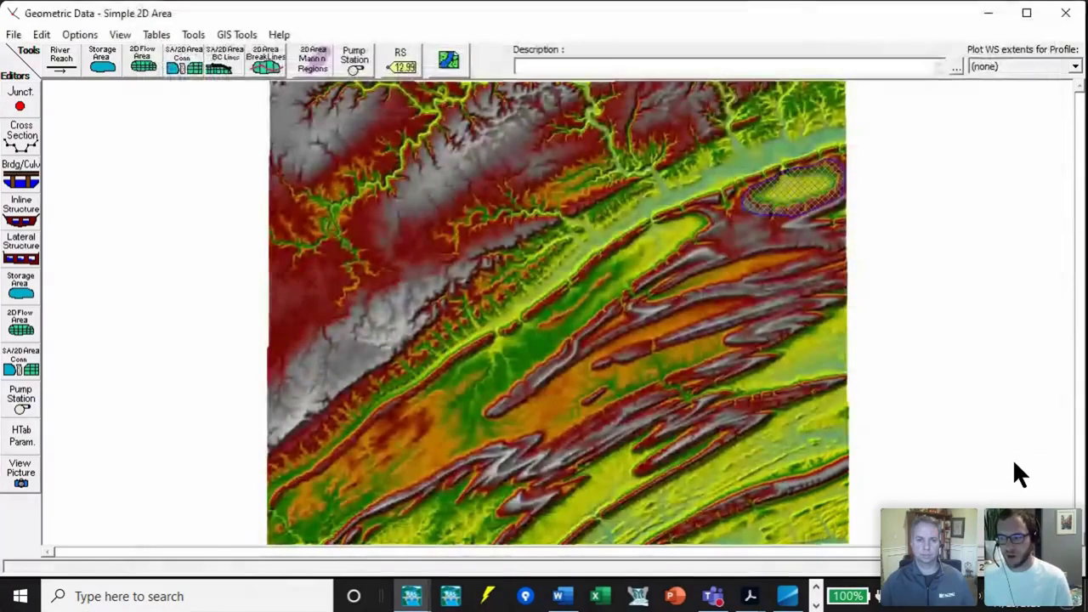
{"action": "right_click", "coordinate": [818, 133]}
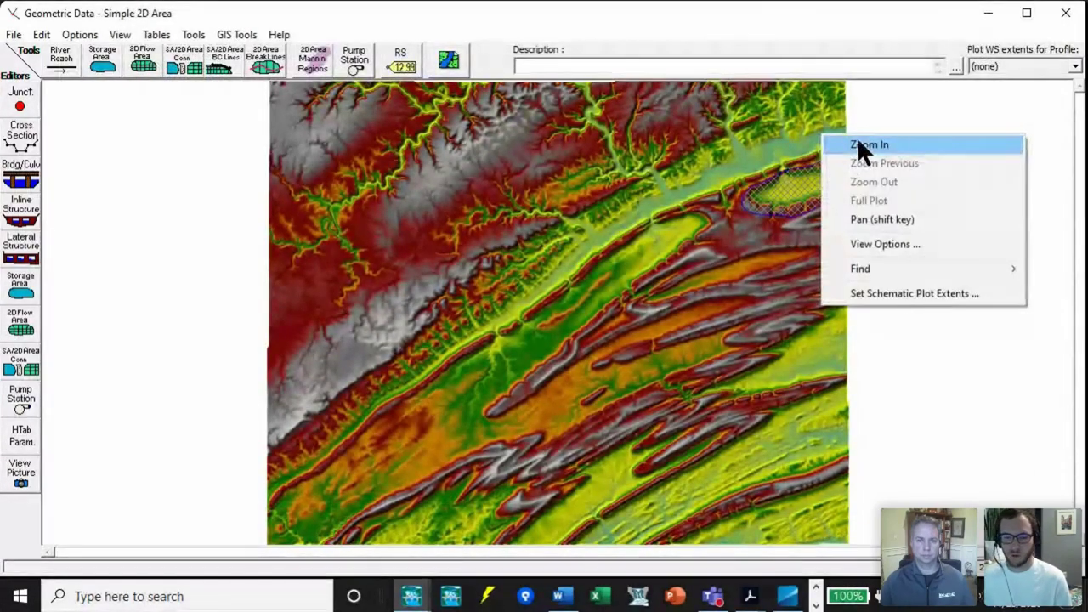
{"action": "left_click", "coordinate": [860, 152]}
{"action": "left_click_drag", "start_coordinate": [730, 141], "coordinate": [855, 238]}
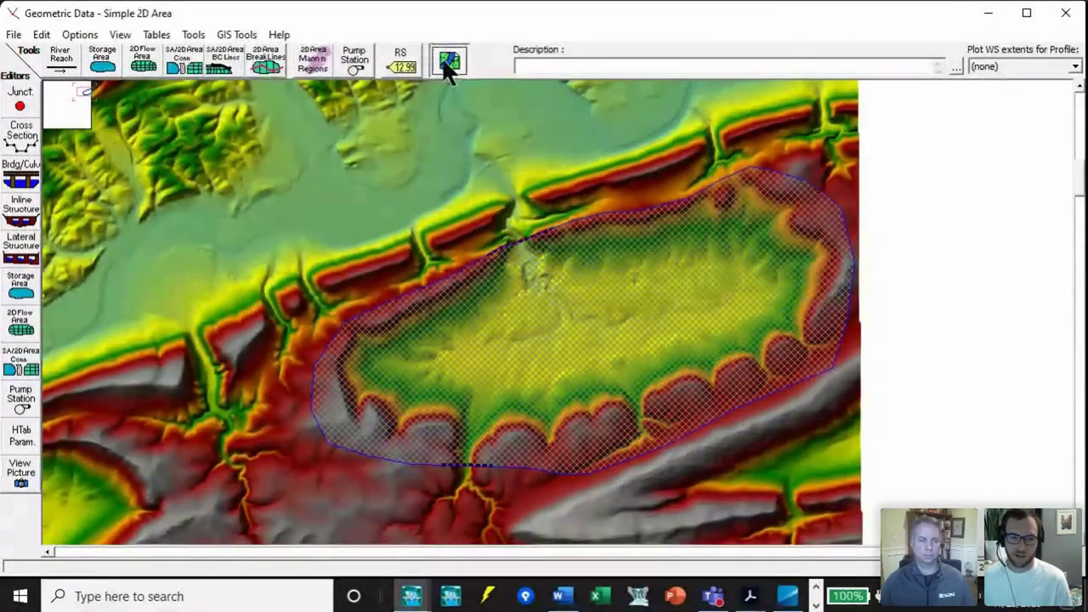
- Turn on the Google Hybrid background imagery for the geometry map
{"action": "left_click", "coordinate": [443, 59]}
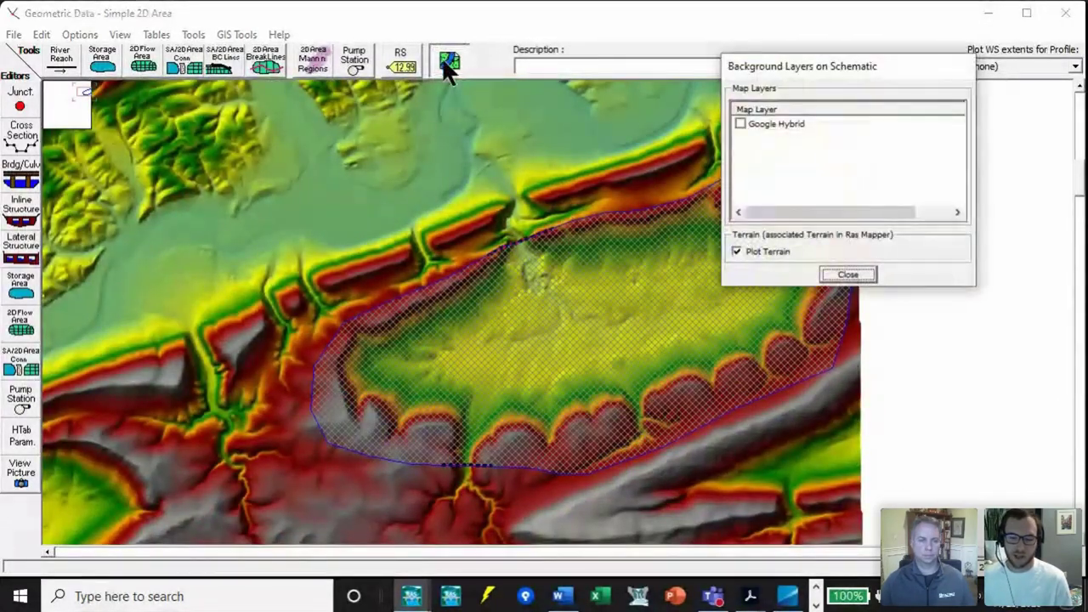
{"action": "left_click", "coordinate": [741, 123]}
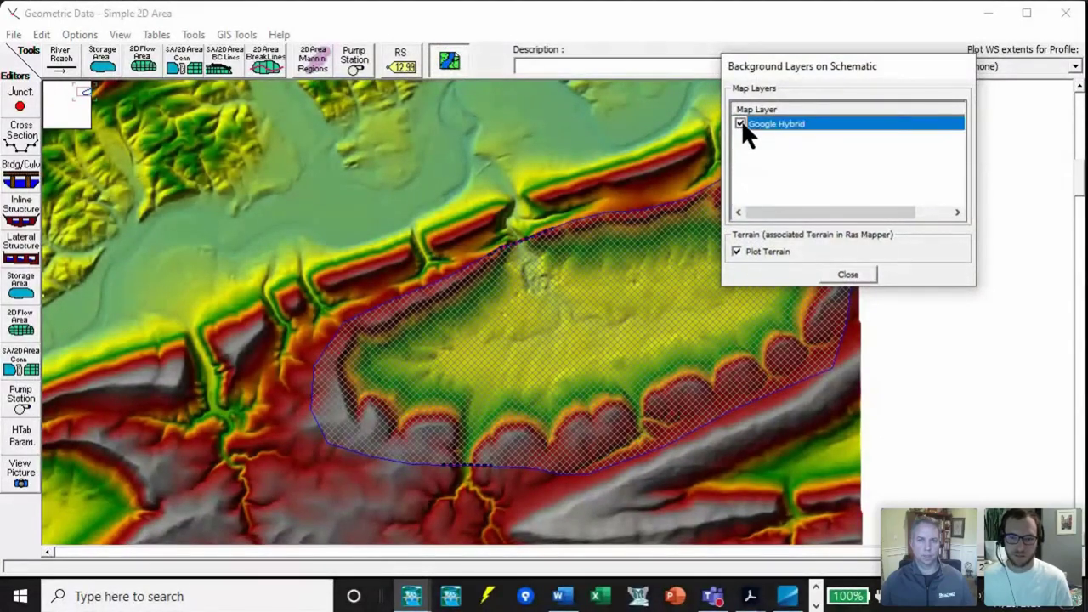
{"action": "left_click", "coordinate": [849, 275]}
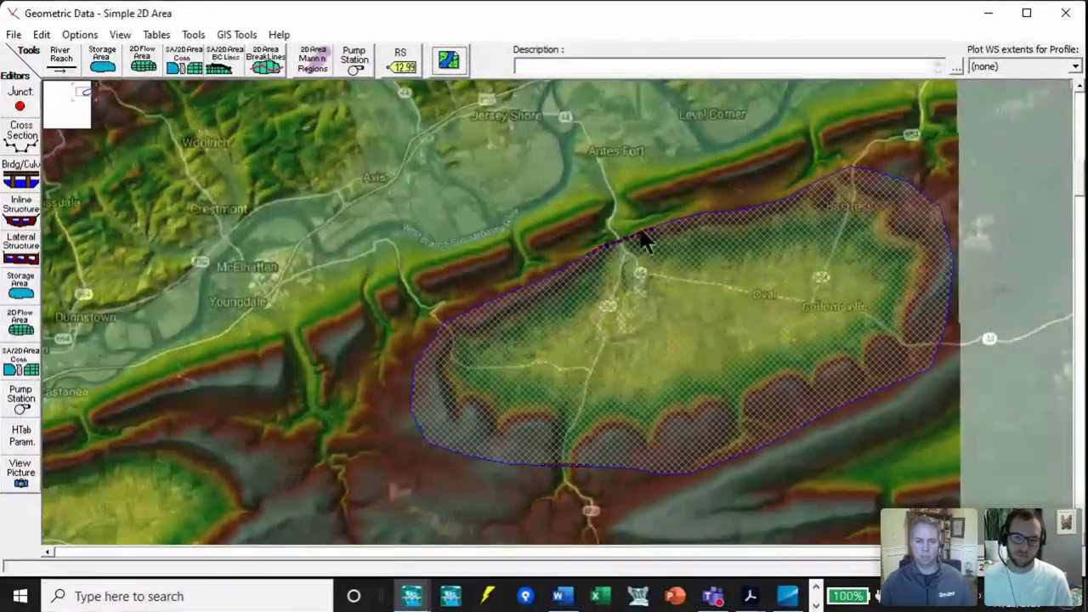
- Zoom into the eastern 2D flow area cells, zoom back out, and minimize the geometry editor
{"action": "right_click", "coordinate": [720, 279]}
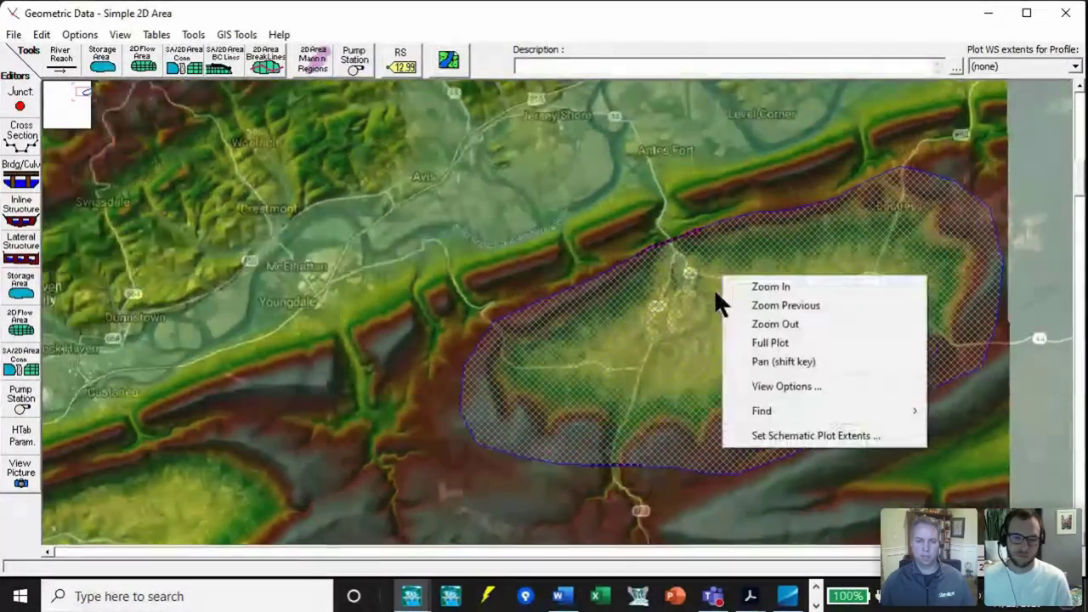
{"action": "left_click", "coordinate": [763, 286]}
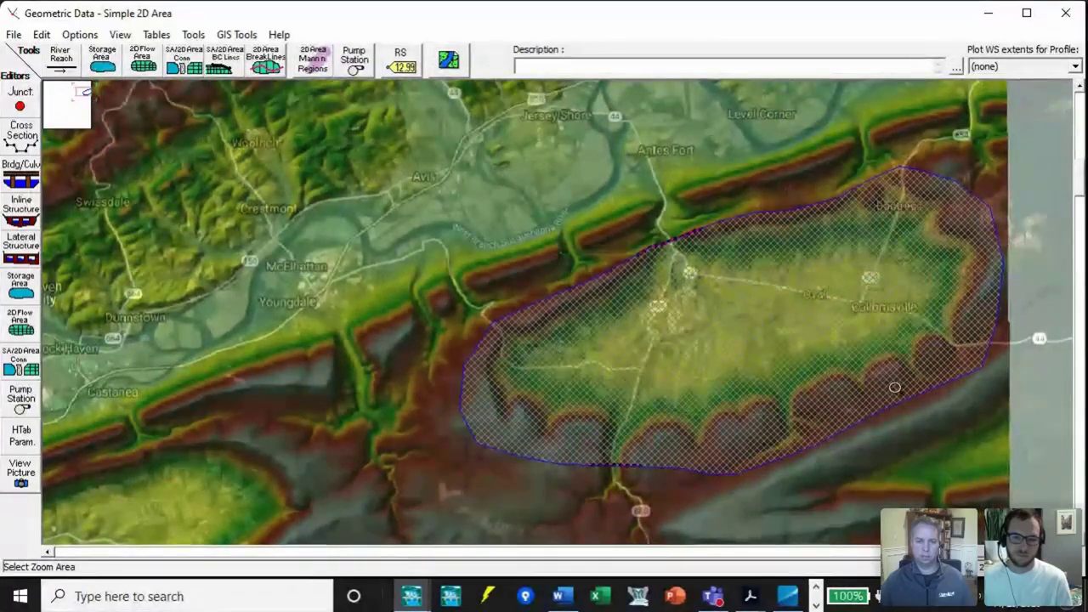
{"action": "left_click_drag", "start_coordinate": [894, 387], "coordinate": [894, 404]}
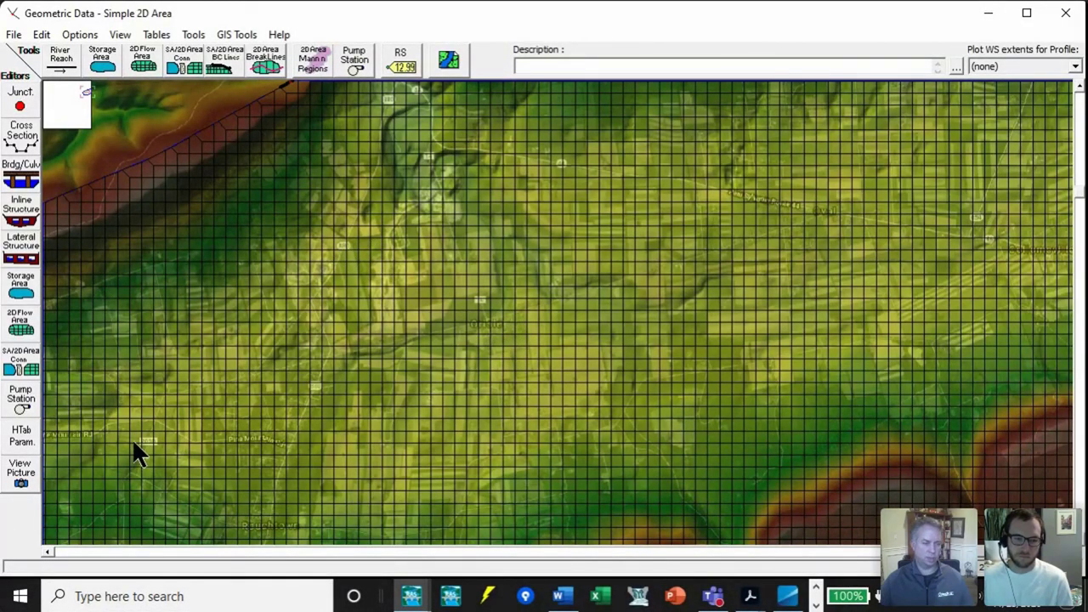
{"action": "right_click", "coordinate": [600, 285]}
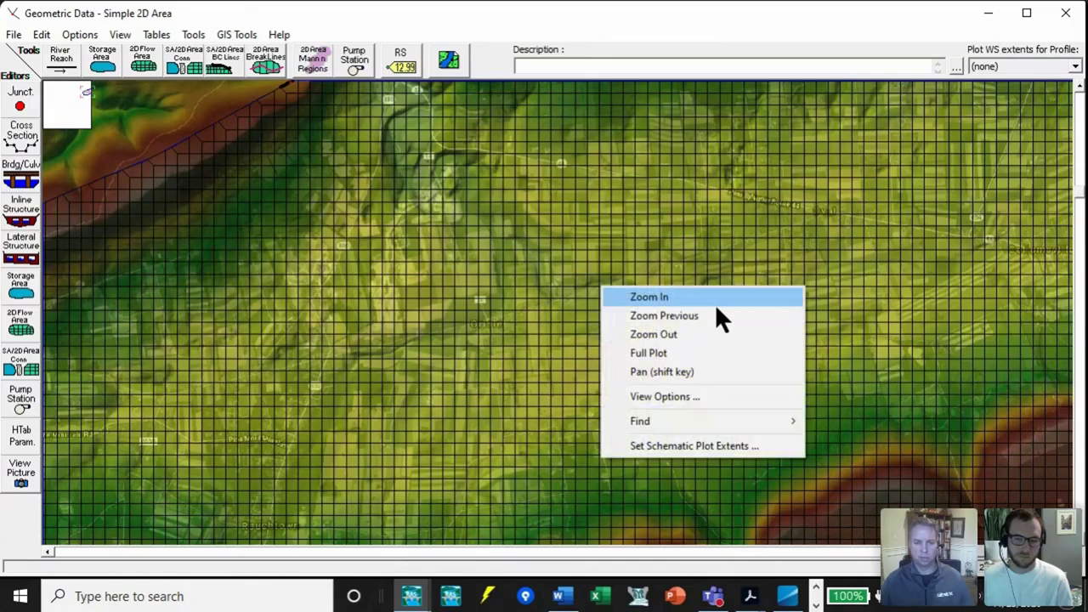
{"action": "left_click", "coordinate": [702, 354]}
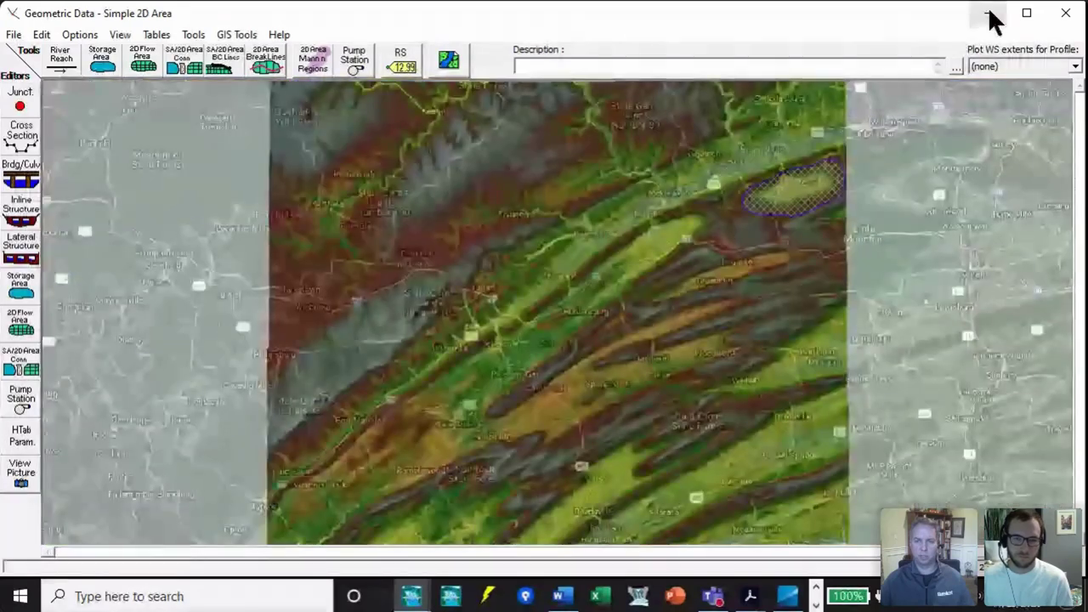
{"action": "left_click", "coordinate": [989, 10]}
- Review the 10-second rerun's computation summary, finished in 1:38, and close the report
{"action": "left_click_drag", "start_coordinate": [558, 22], "coordinate": [584, 17]}
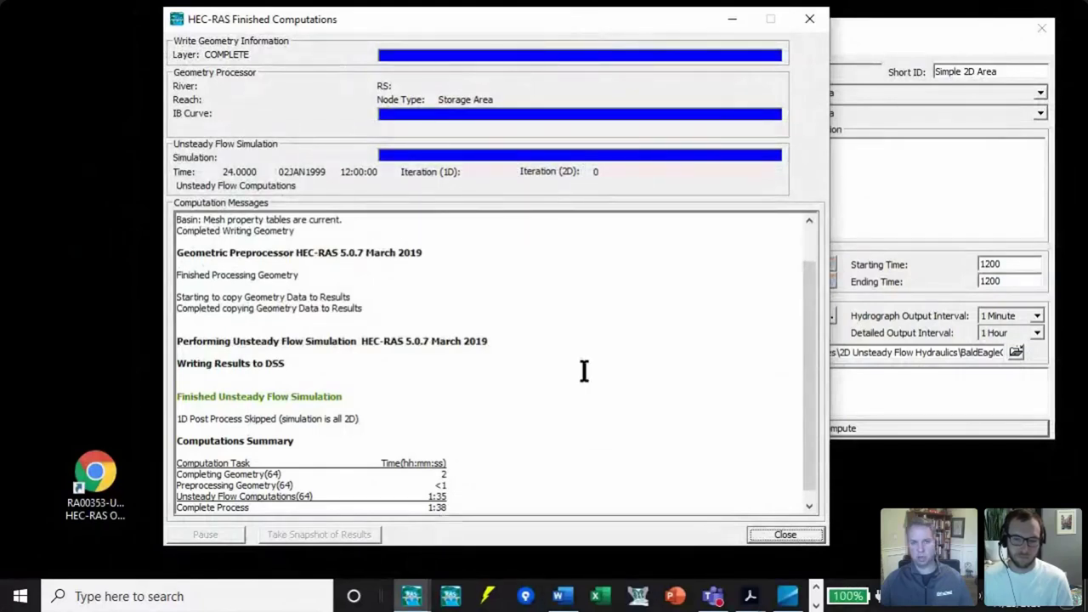
{"action": "left_click_drag", "start_coordinate": [645, 16], "coordinate": [504, 10]}
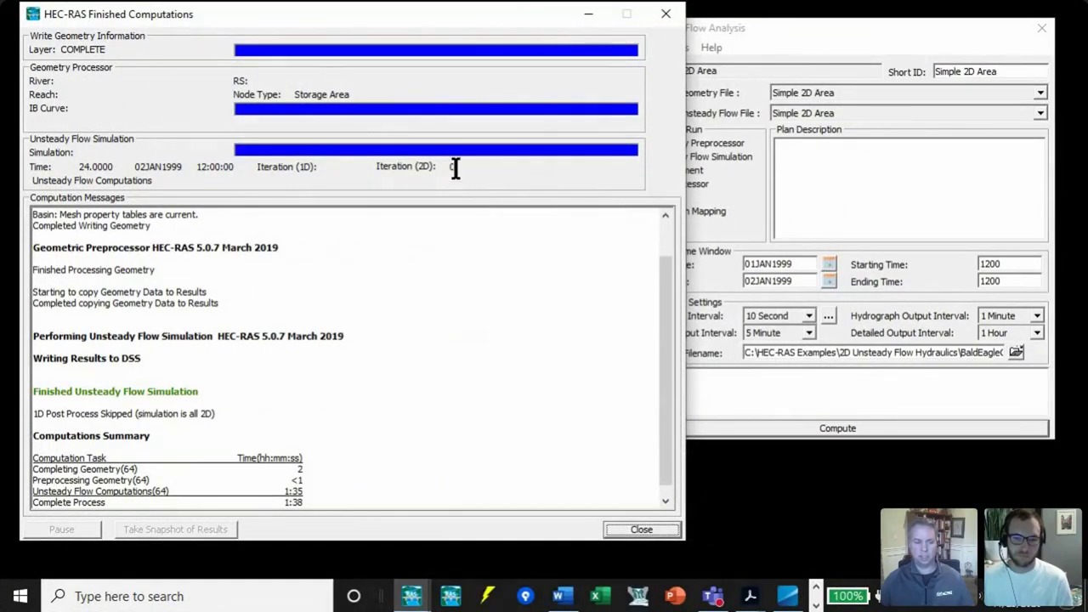
{"action": "left_click", "coordinate": [642, 529]}
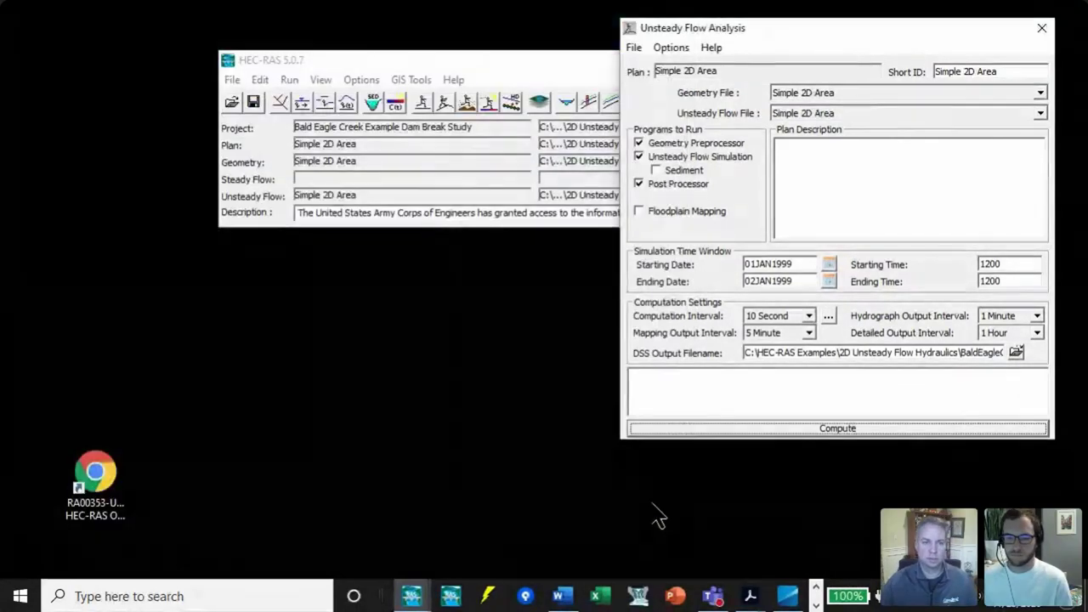
- In RAS Mapper, turn off Courant and make Velocity the active result layer
{"action": "left_click", "coordinate": [538, 102]}
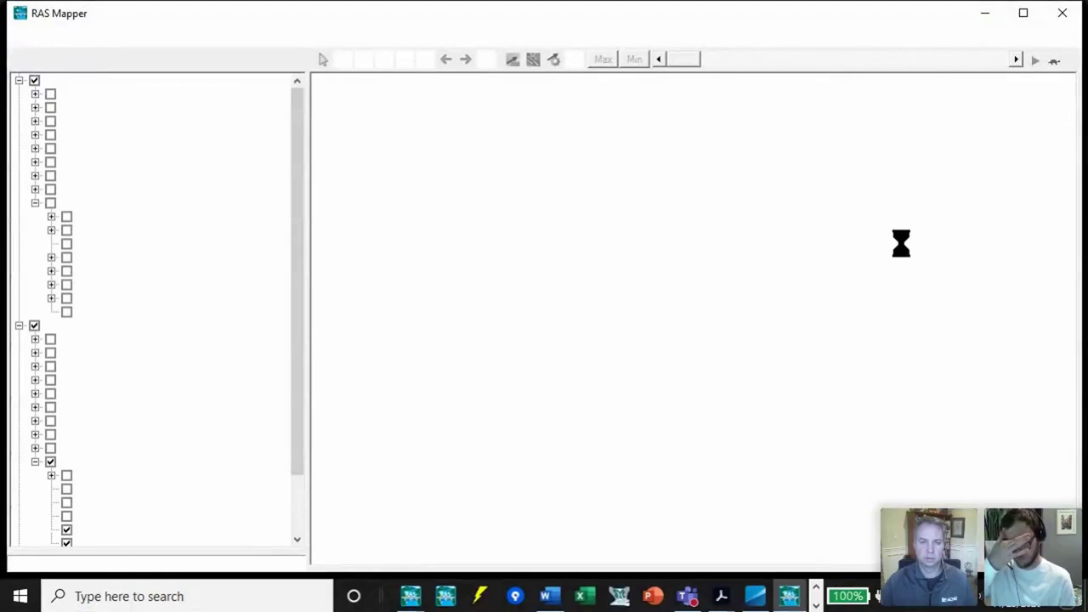
{"action": "scroll", "coordinate": [377, 306], "scroll_direction": "down", "scroll_amount": 3}
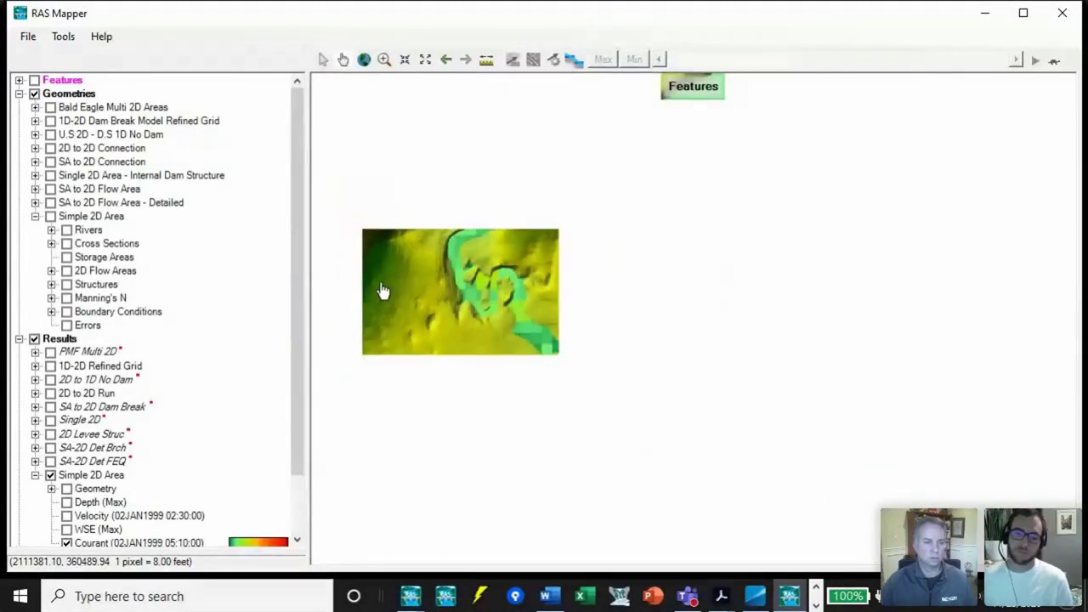
{"action": "scroll", "coordinate": [273, 506], "scroll_direction": "down", "scroll_amount": 2}
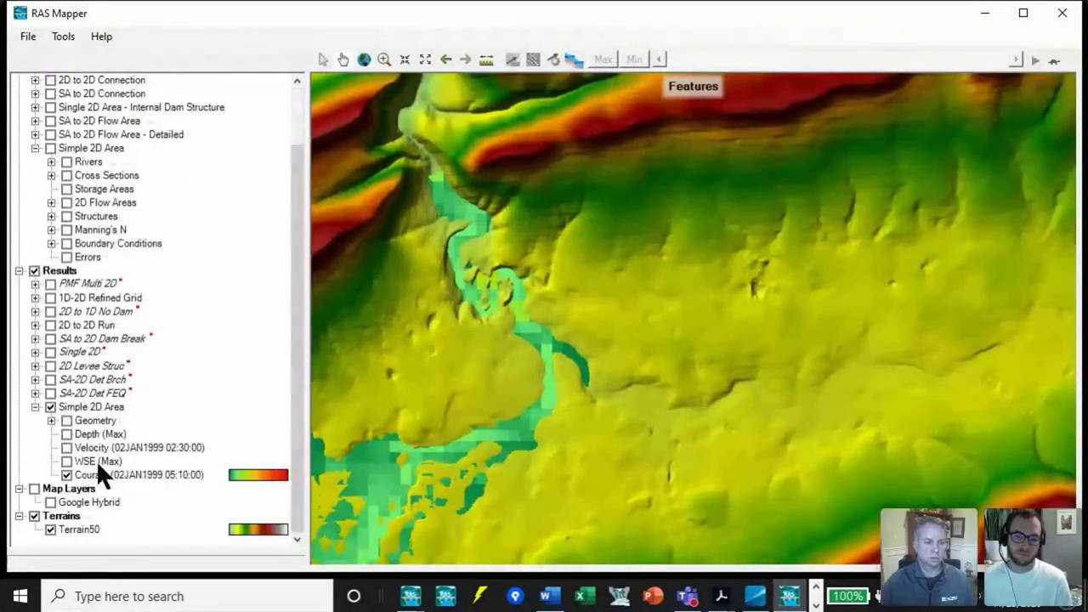
{"action": "left_click", "coordinate": [66, 474]}
{"action": "left_click", "coordinate": [67, 447]}
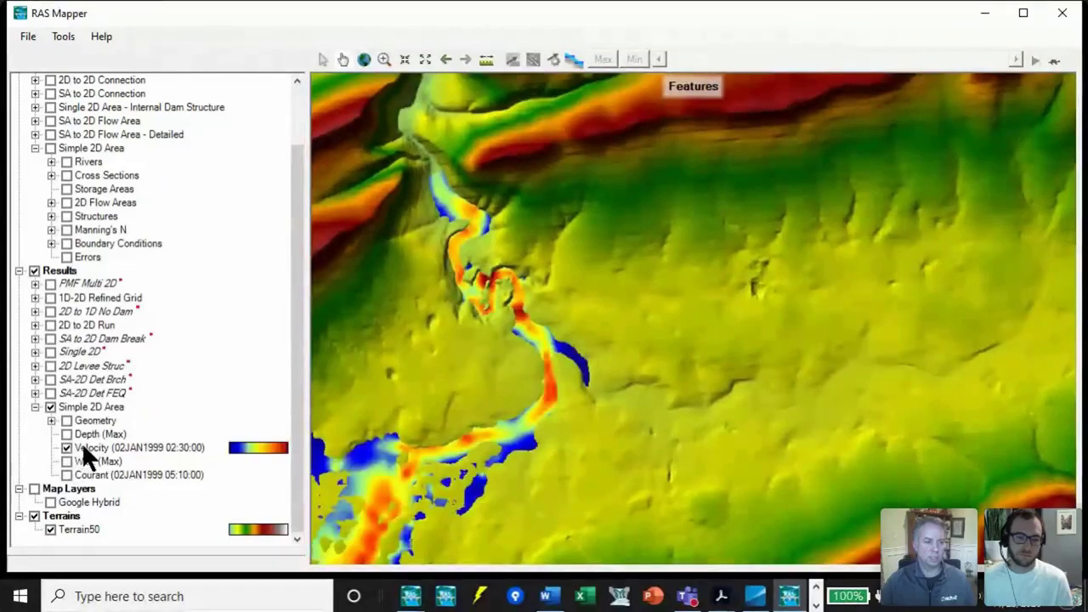
{"action": "left_click", "coordinate": [81, 446]}
- Scrub the velocity results to the 02JAN1999 04:00:00 time step
{"action": "scroll", "coordinate": [865, 277], "scroll_direction": "down", "scroll_amount": 2}
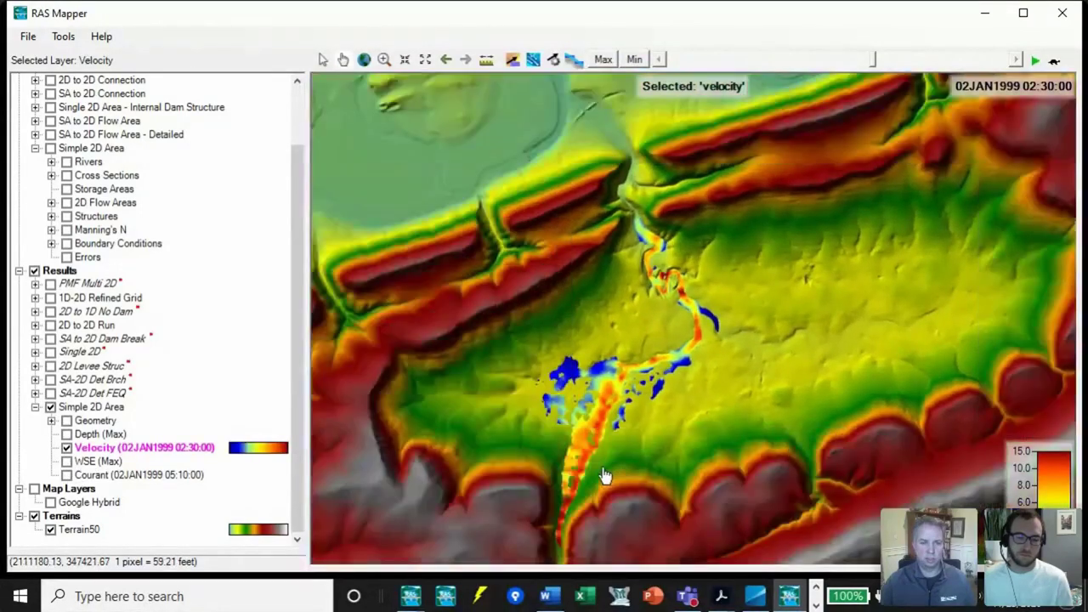
{"action": "scroll", "coordinate": [627, 503], "scroll_direction": "up", "scroll_amount": 1}
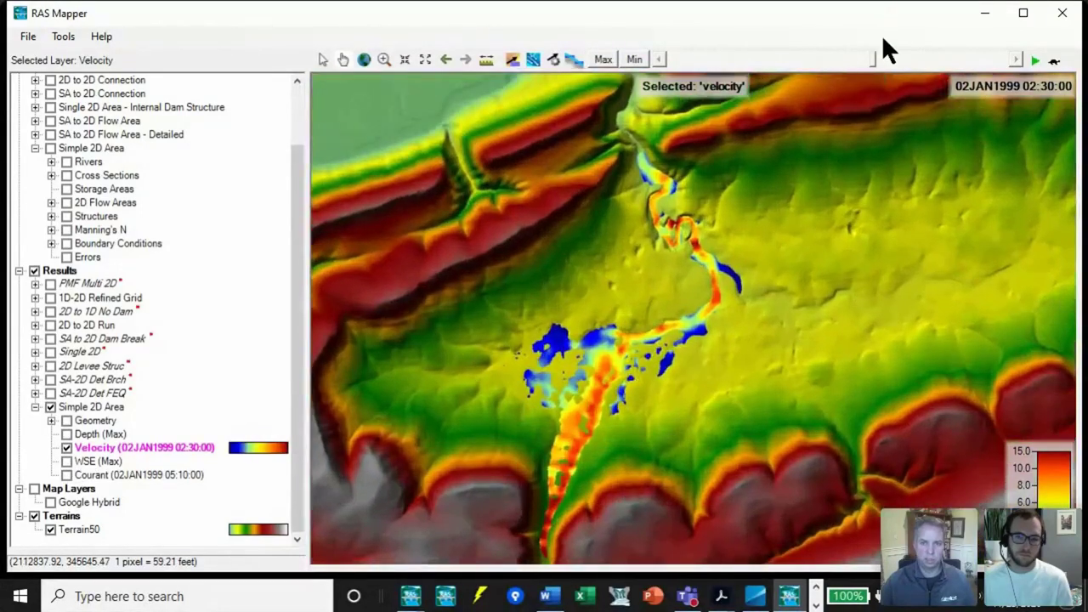
{"action": "left_click_drag", "start_coordinate": [873, 56], "coordinate": [801, 60]}
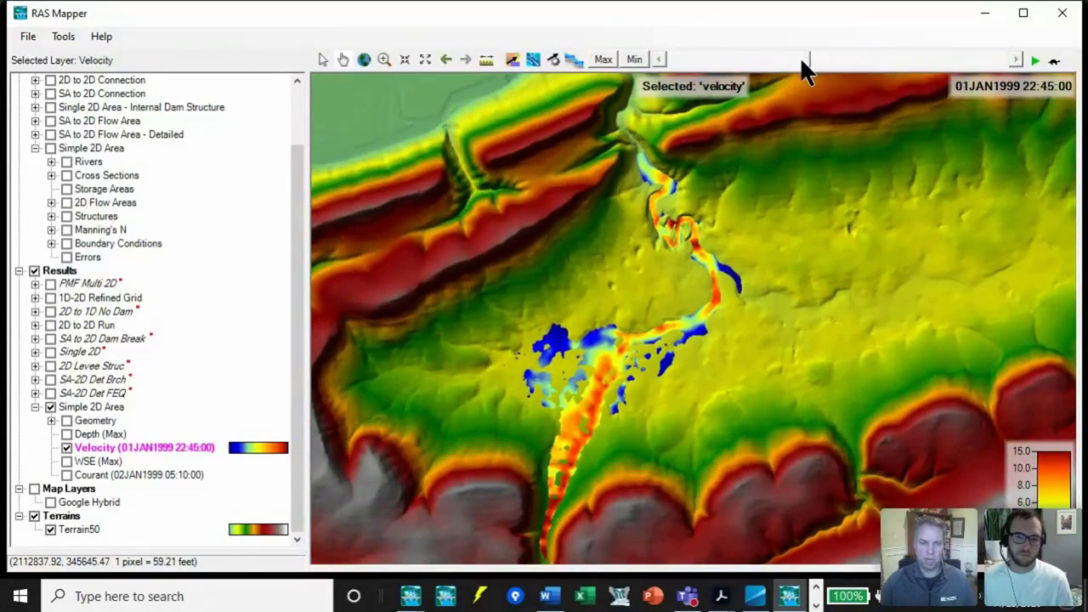
{"action": "left_click_drag", "start_coordinate": [718, 71], "coordinate": [763, 78]}
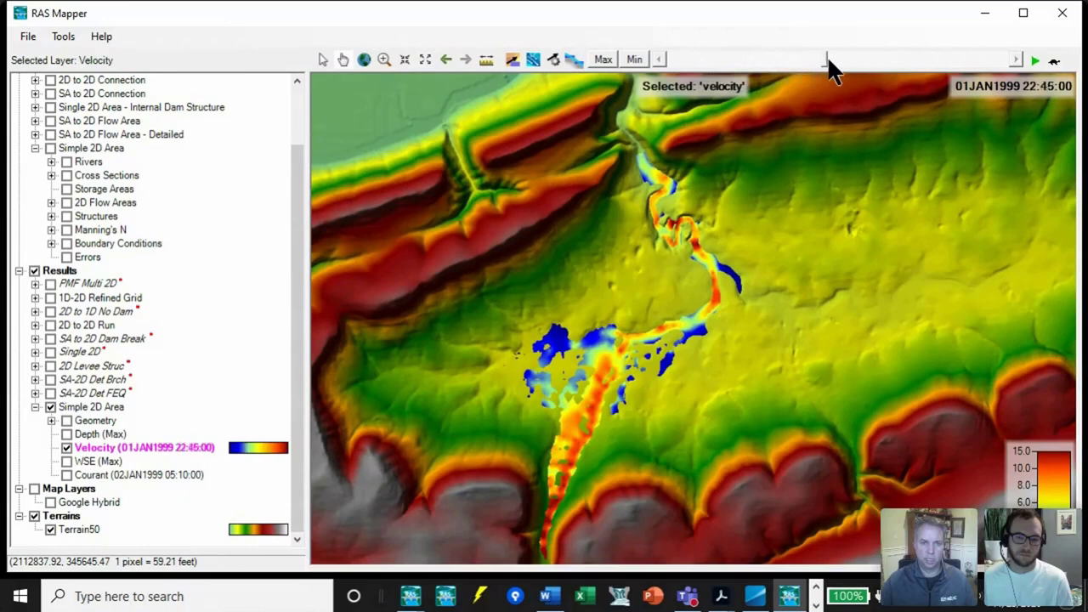
{"action": "left_click_drag", "start_coordinate": [874, 56], "coordinate": [908, 53]}
{"action": "left_click_drag", "start_coordinate": [673, 50], "coordinate": [895, 73]}
{"action": "scroll", "coordinate": [474, 515], "scroll_direction": "up", "scroll_amount": 1}
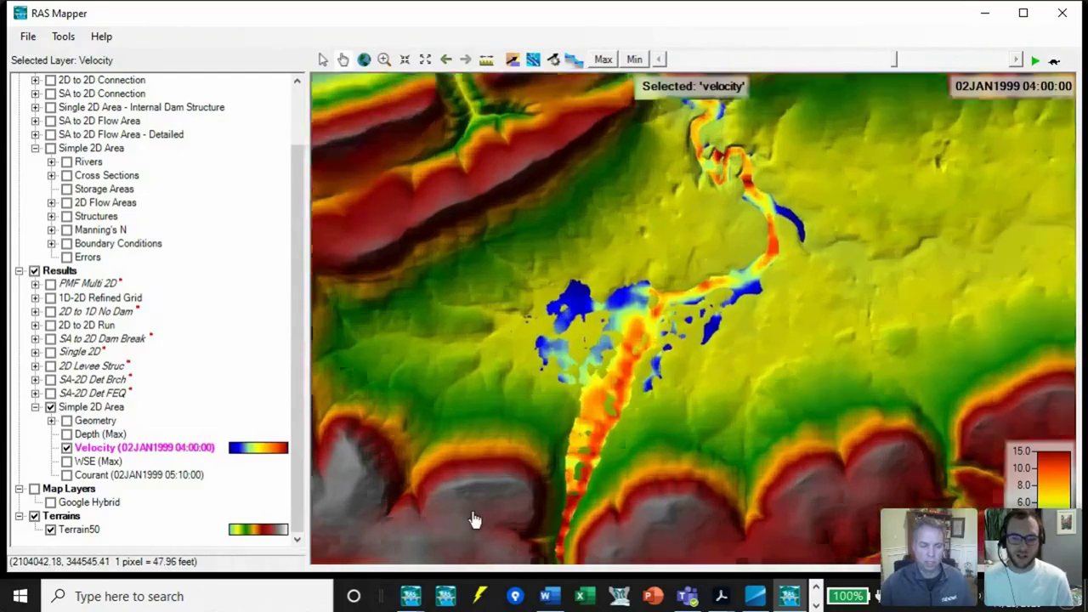
{"action": "scroll", "coordinate": [525, 534], "scroll_direction": "up", "scroll_amount": 1}
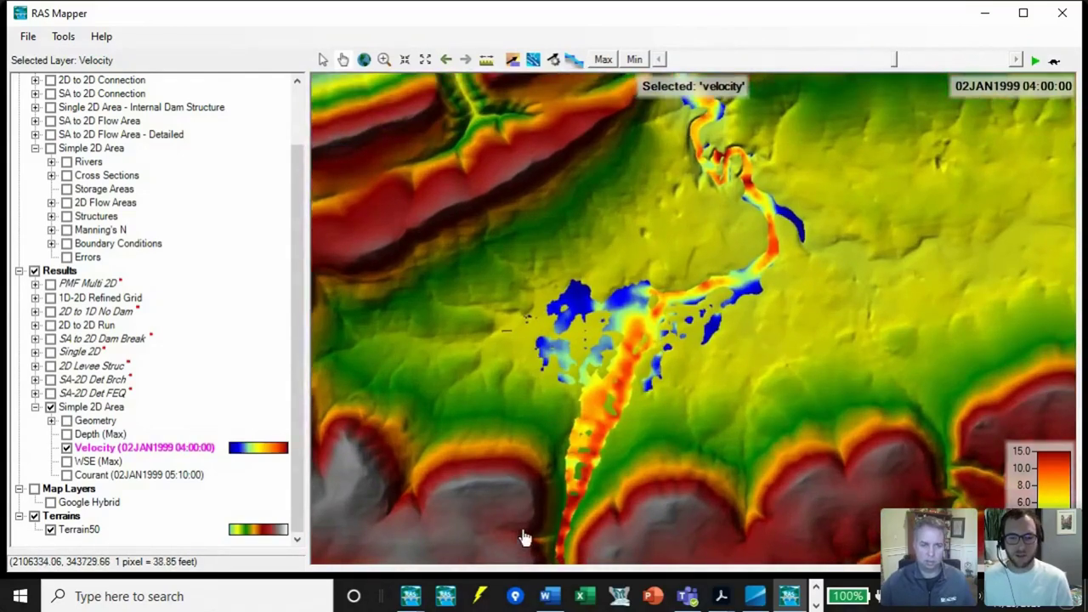
{"action": "scroll", "coordinate": [519, 525], "scroll_direction": "up", "scroll_amount": 4}
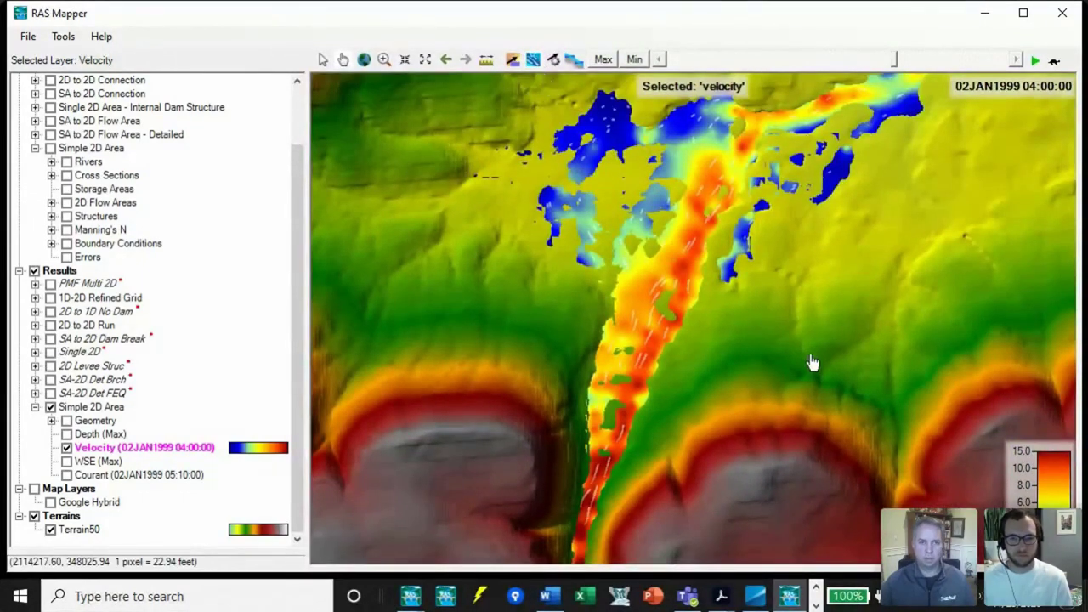
{"action": "scroll", "coordinate": [738, 115], "scroll_direction": "up", "scroll_amount": 3}
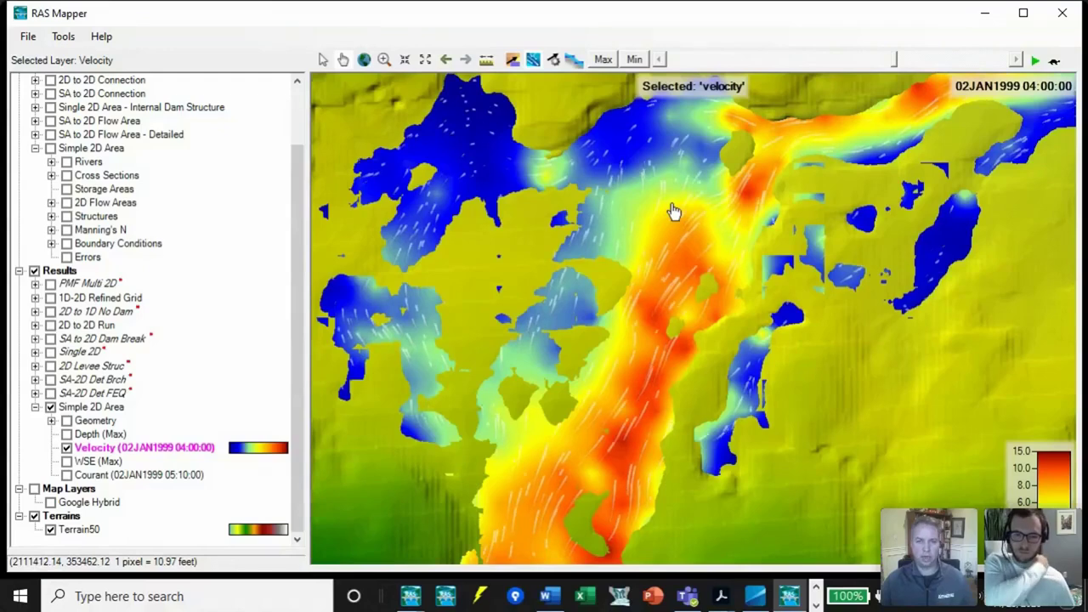
{"action": "scroll", "coordinate": [651, 214], "scroll_direction": "down", "scroll_amount": 1}
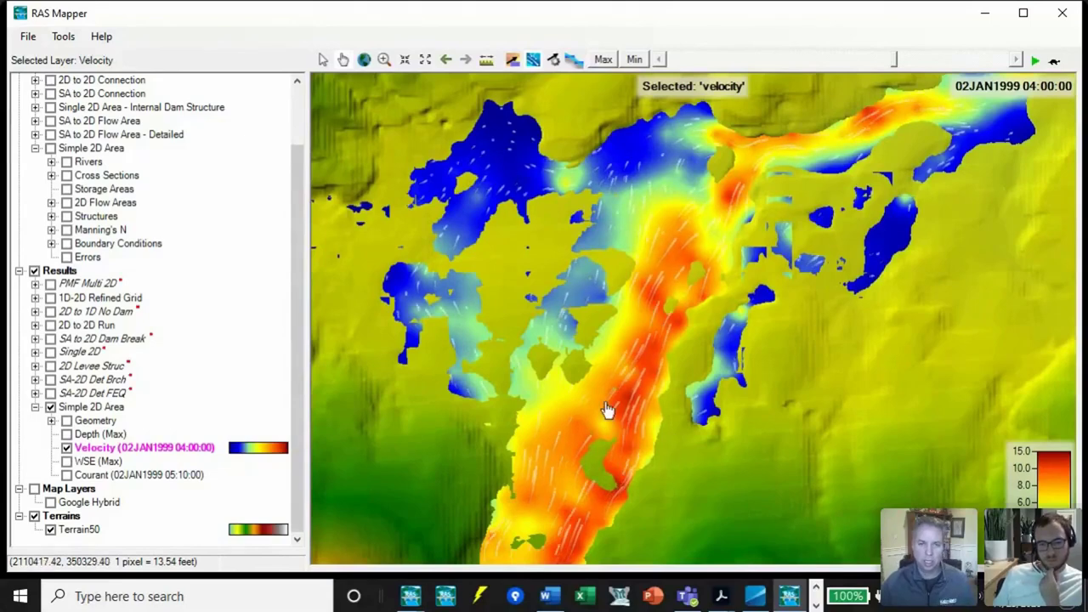
{"action": "scroll", "coordinate": [607, 410], "scroll_direction": "down", "scroll_amount": 1}
{"action": "scroll", "coordinate": [605, 412], "scroll_direction": "down", "scroll_amount": 1}
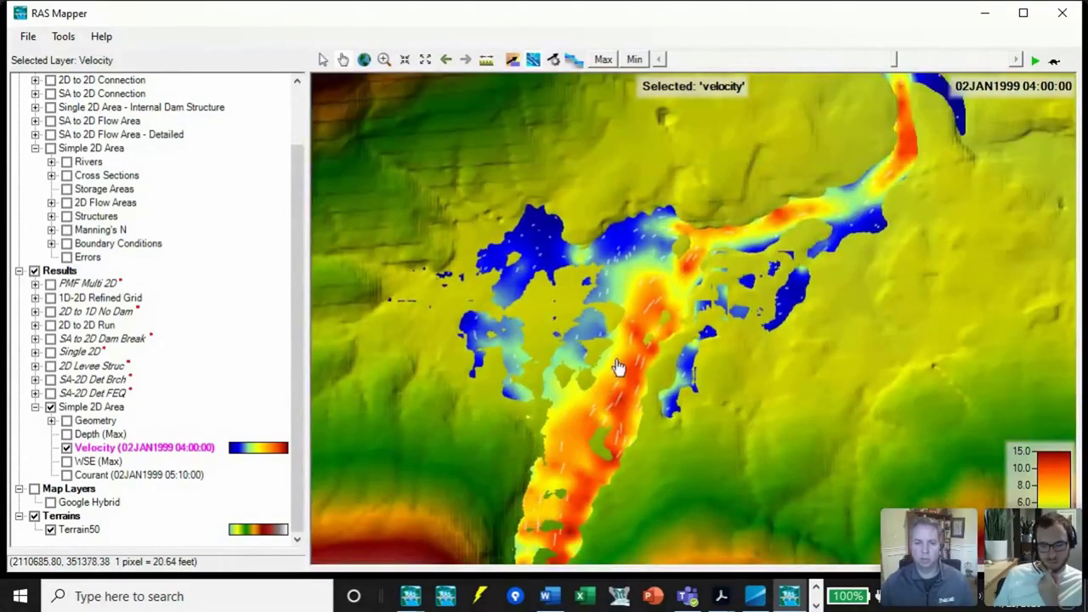
{"action": "scroll", "coordinate": [565, 310], "scroll_direction": "down", "scroll_amount": 1}
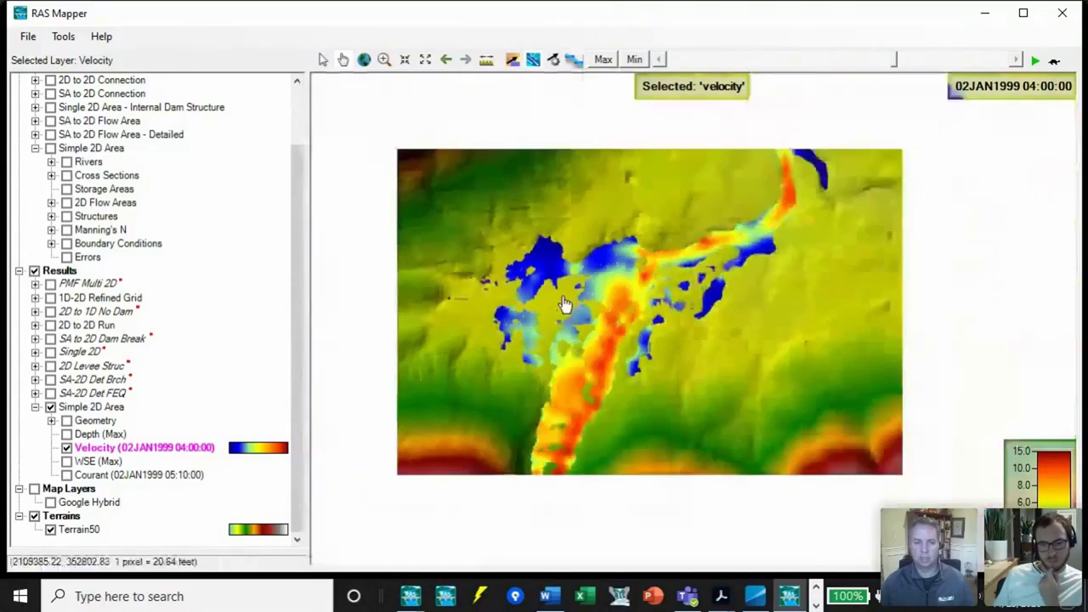
{"action": "scroll", "coordinate": [563, 298], "scroll_direction": "down", "scroll_amount": 1}
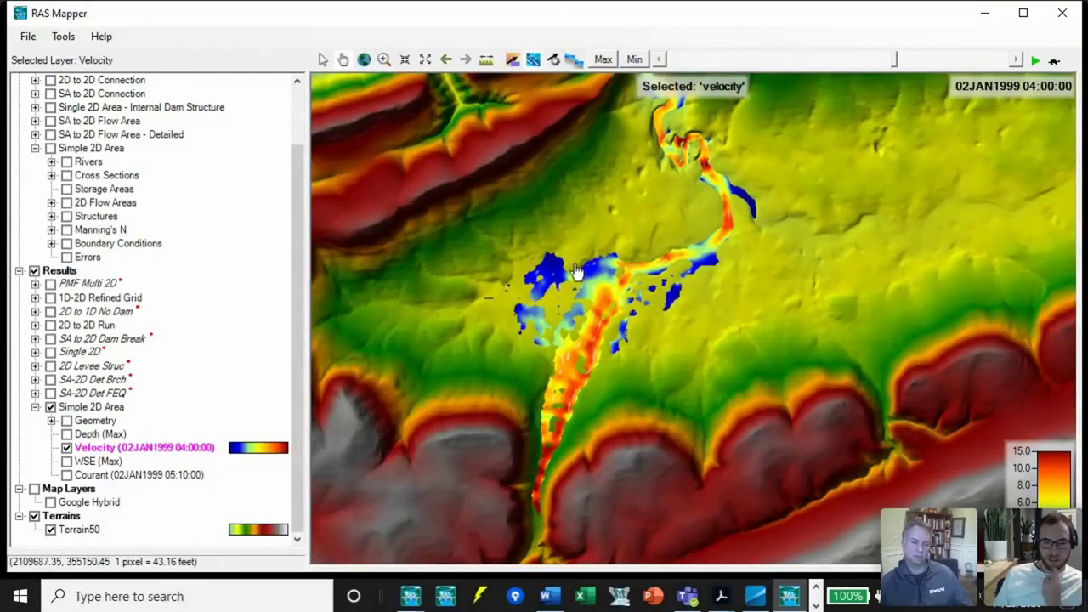
{"action": "left_click", "coordinate": [51, 420]}
{"action": "left_click", "coordinate": [82, 474]}
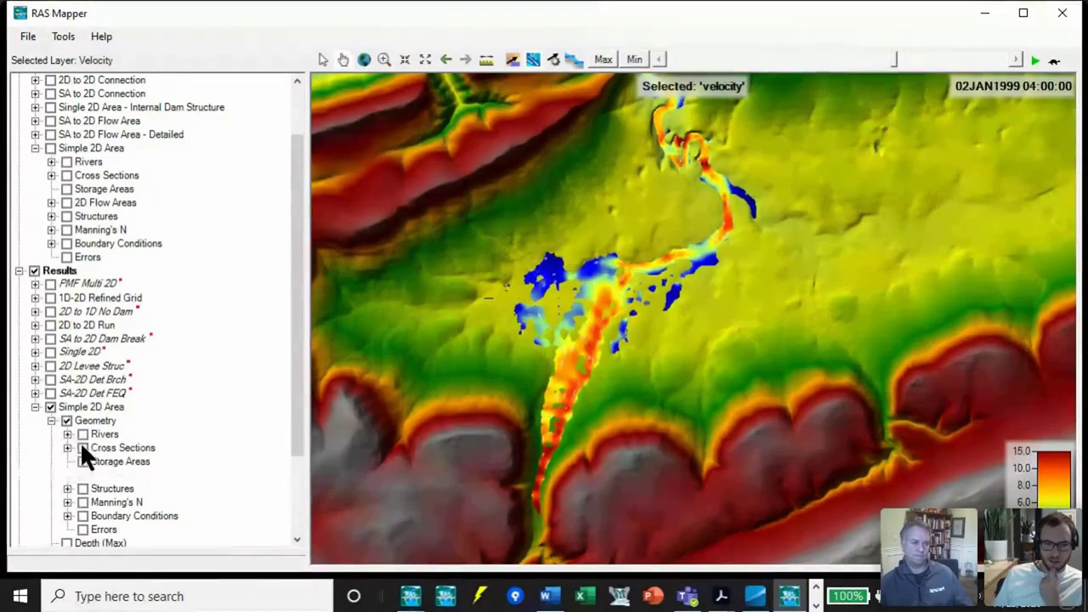
{"action": "left_click", "coordinate": [50, 419]}
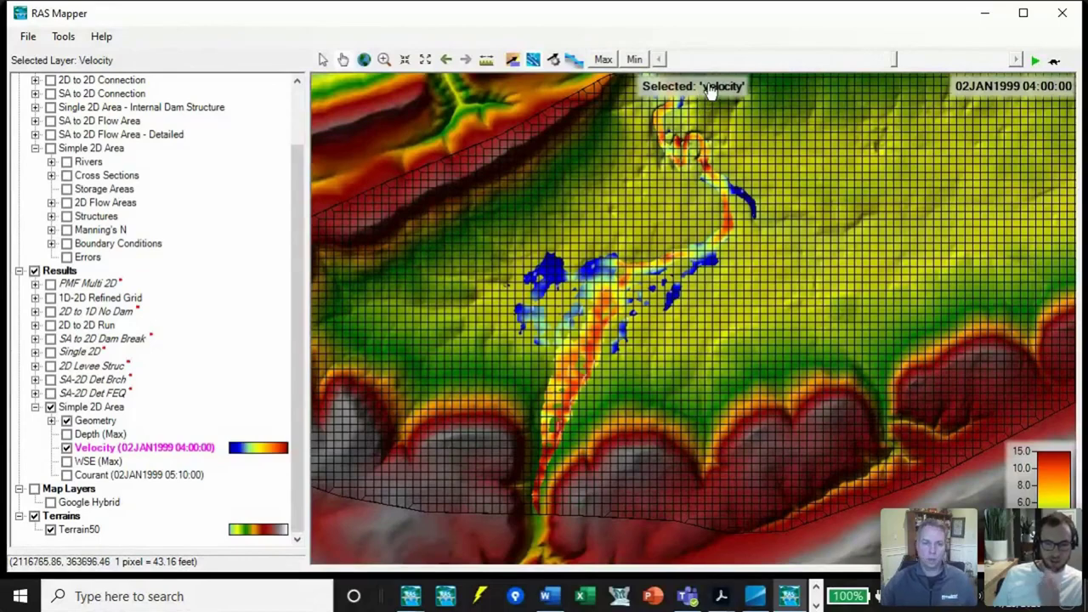
{"action": "scroll", "coordinate": [652, 318], "scroll_direction": "down", "scroll_amount": 1}
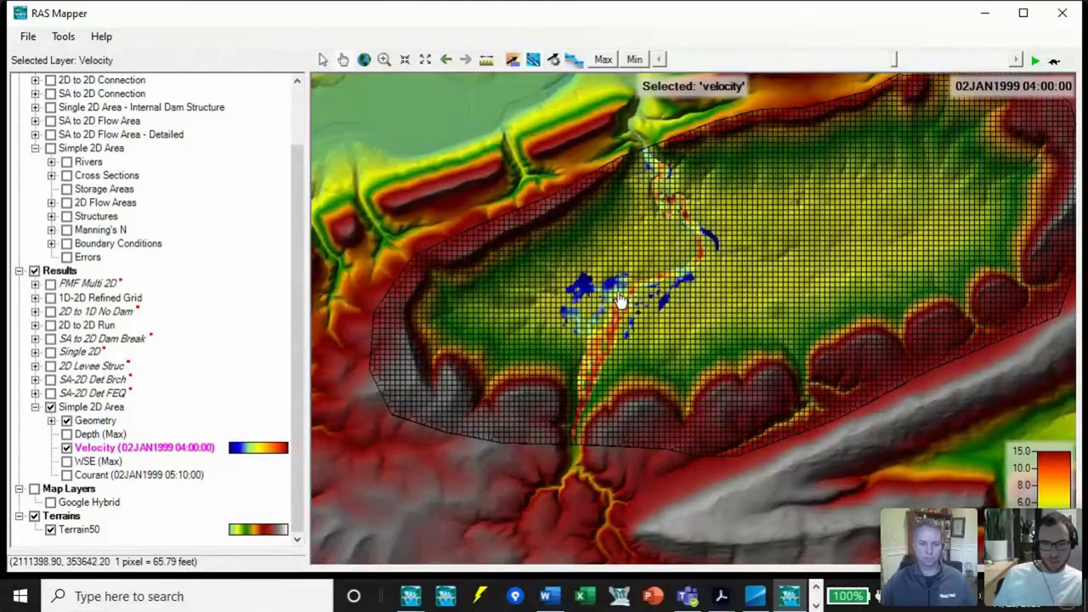
{"action": "scroll", "coordinate": [620, 299], "scroll_direction": "up", "scroll_amount": 1}
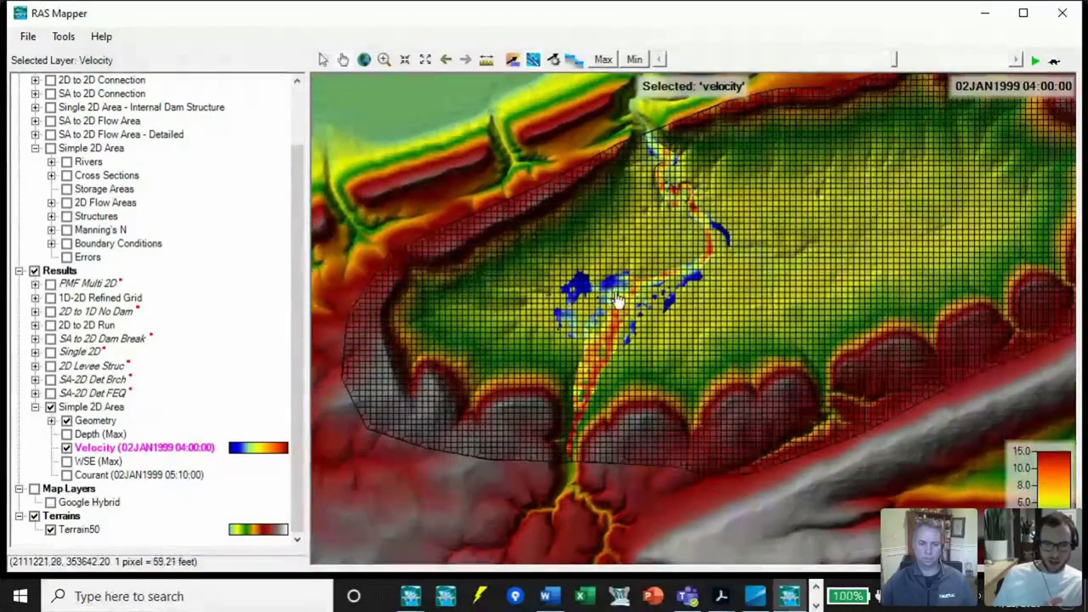
{"action": "scroll", "coordinate": [618, 299], "scroll_direction": "up", "scroll_amount": 1}
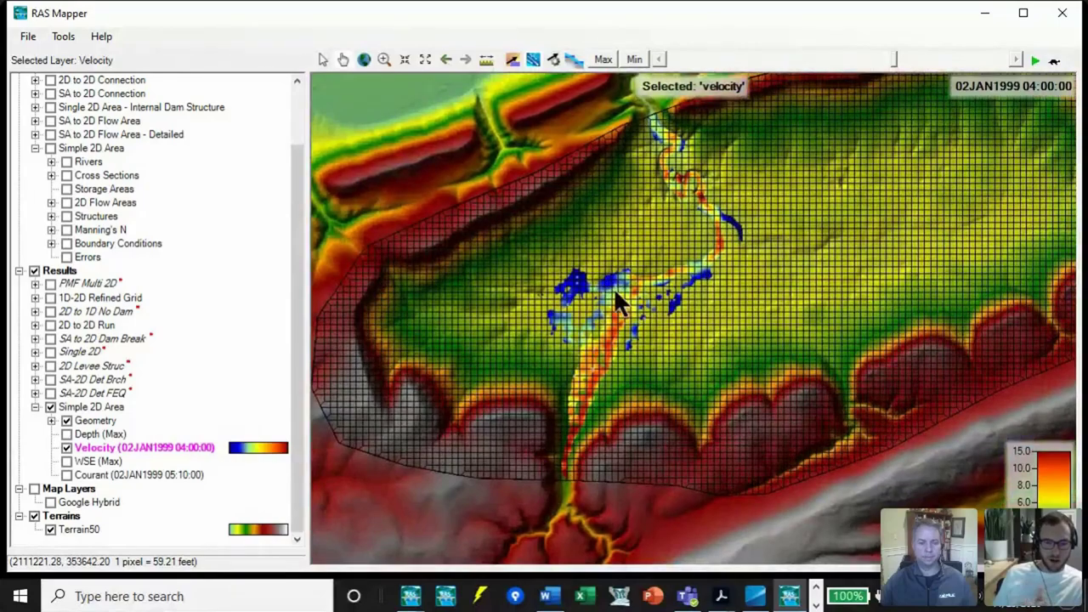
{"action": "scroll", "coordinate": [618, 295], "scroll_direction": "up", "scroll_amount": 4}
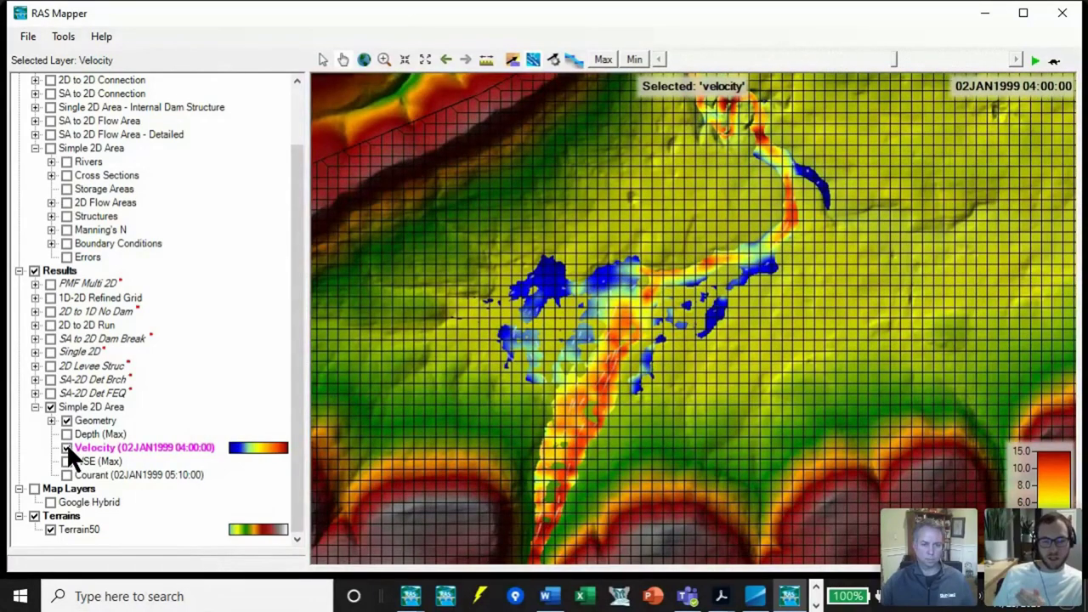
- Toggle the Geometry mesh off and back on, then recentre the map on the flooded channel
{"action": "left_click", "coordinate": [61, 417]}
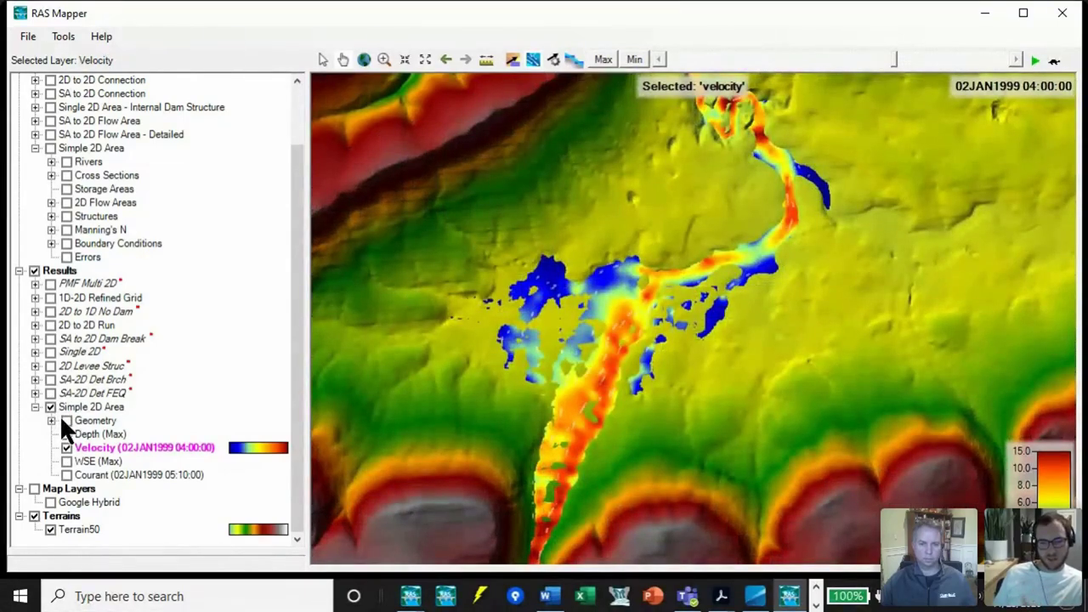
{"action": "left_click", "coordinate": [61, 418]}
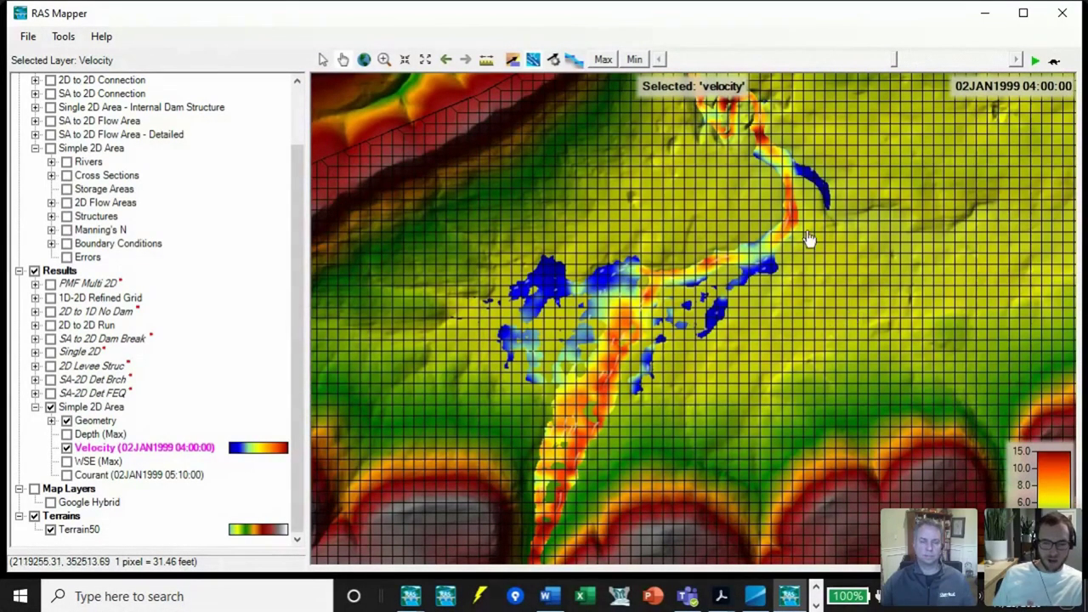
{"action": "scroll", "coordinate": [672, 312], "scroll_direction": "down", "scroll_amount": 1}
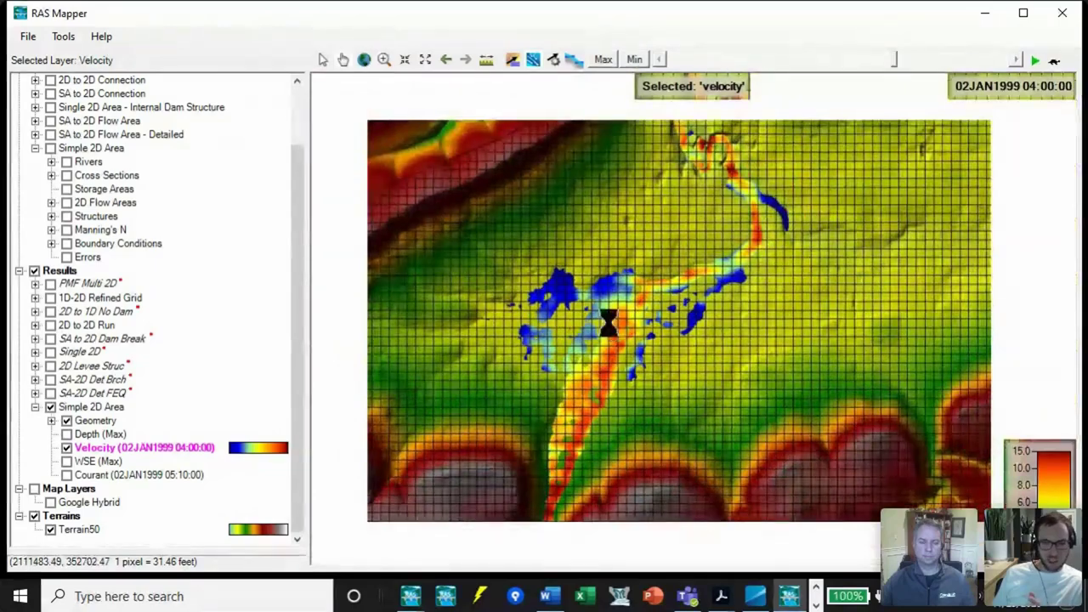
{"action": "scroll", "coordinate": [693, 330], "scroll_direction": "up", "scroll_amount": 3}
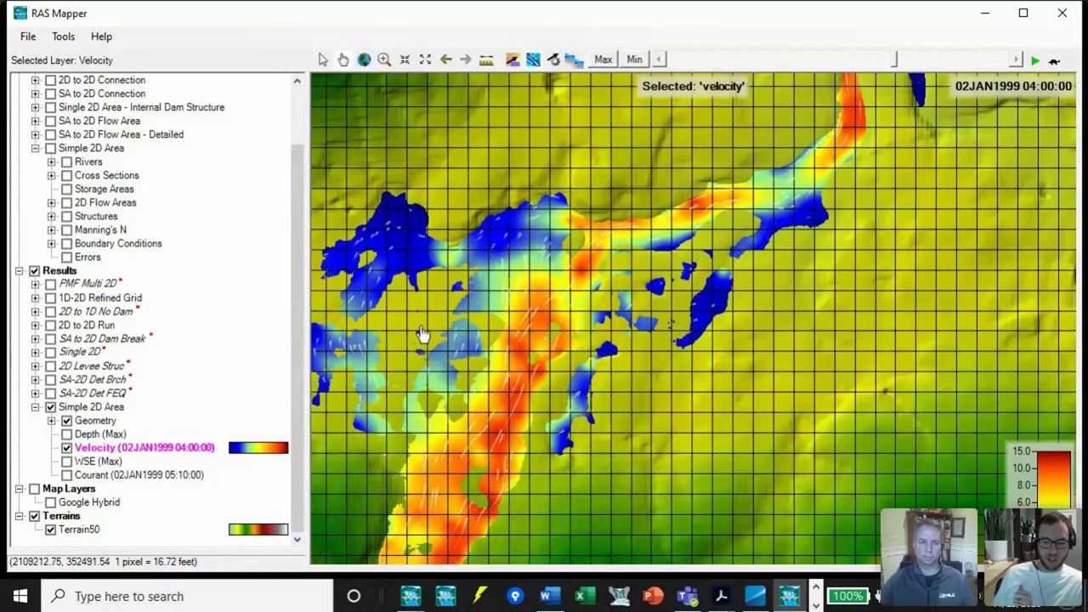
{"action": "left_click_drag", "start_coordinate": [420, 332], "coordinate": [622, 284]}
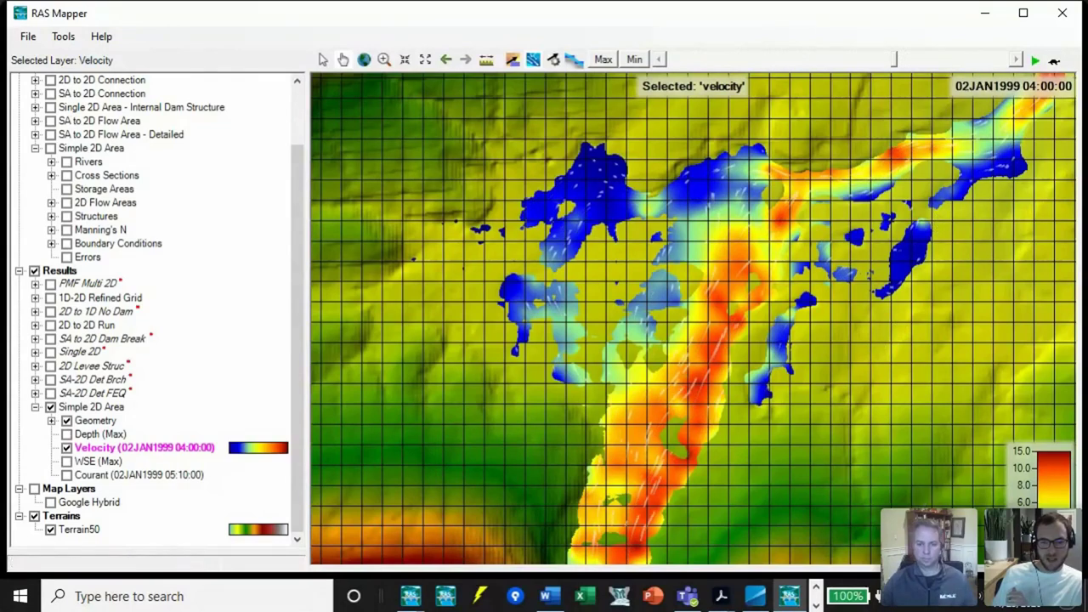
- Minimize RAS Mapper and move the Unsteady Flow Analysis window to the left
{"action": "left_click", "coordinate": [789, 598]}
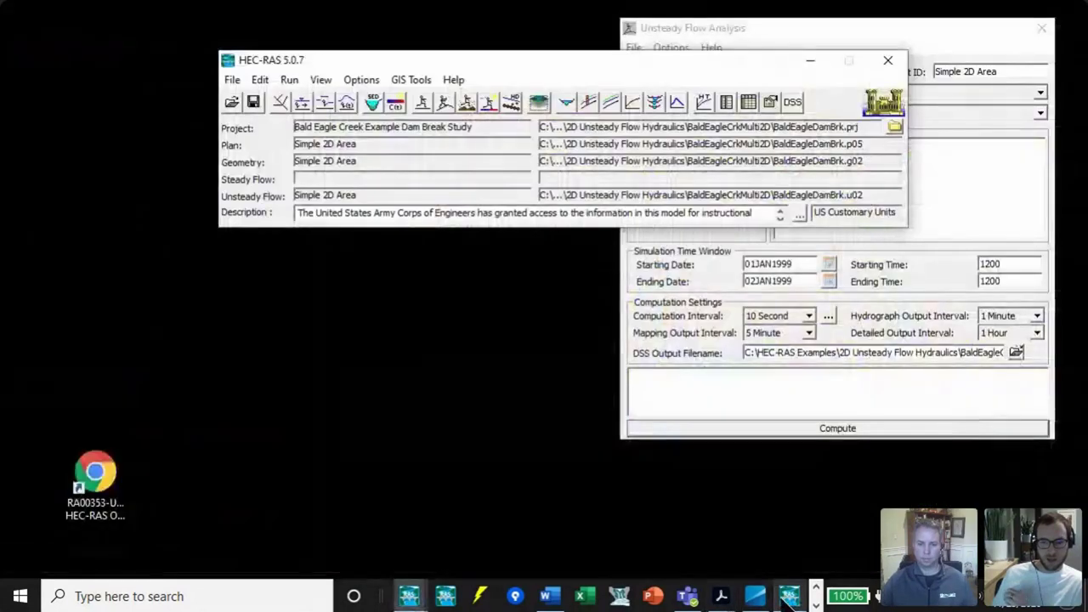
{"action": "left_click", "coordinate": [867, 29]}
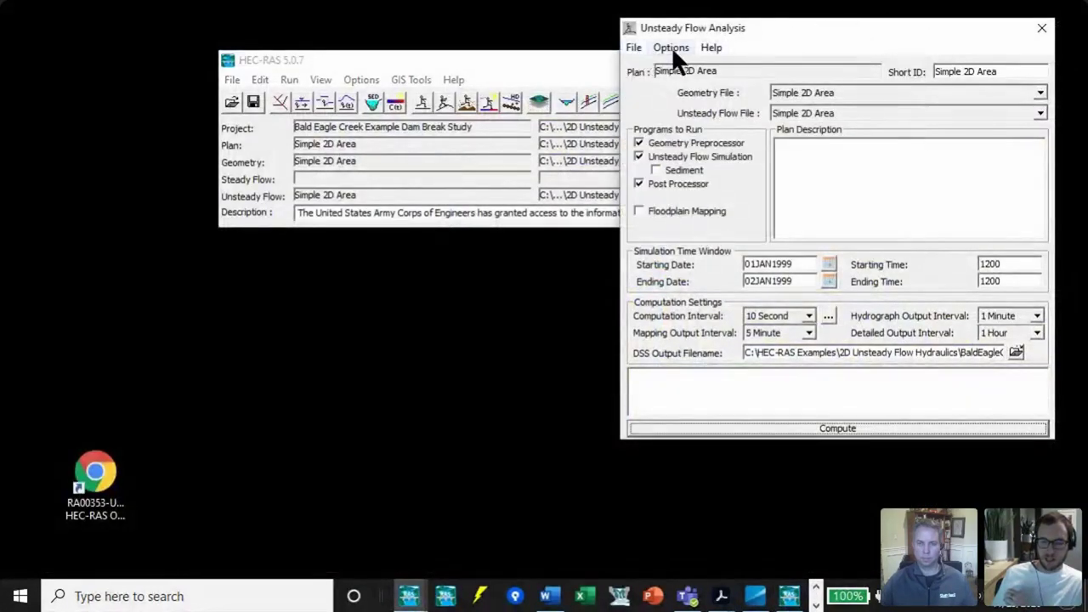
{"action": "left_click_drag", "start_coordinate": [774, 30], "coordinate": [686, 45]}
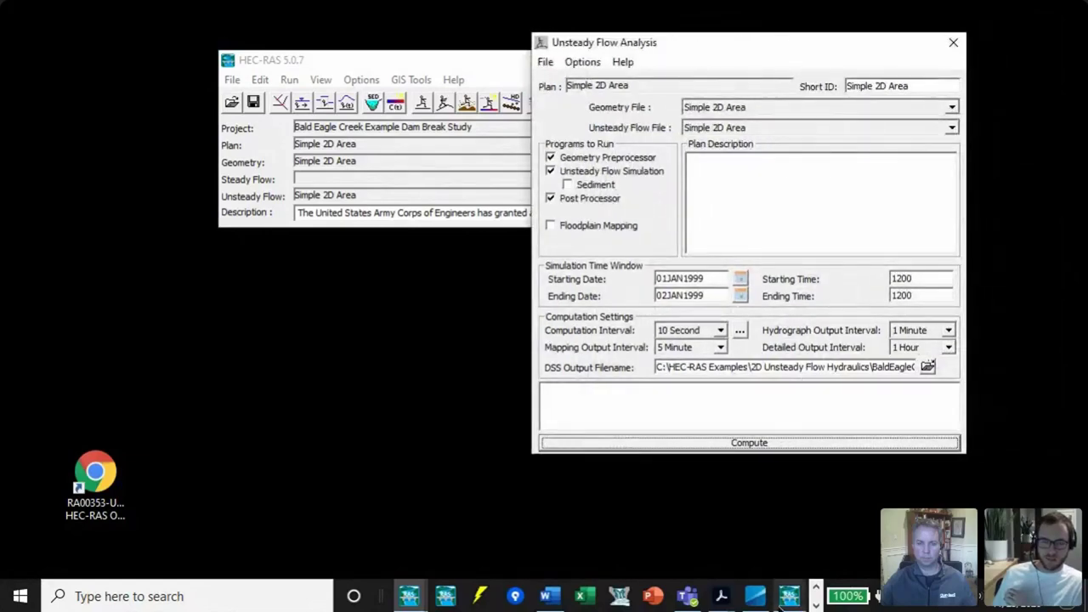
{"action": "left_click", "coordinate": [790, 597]}
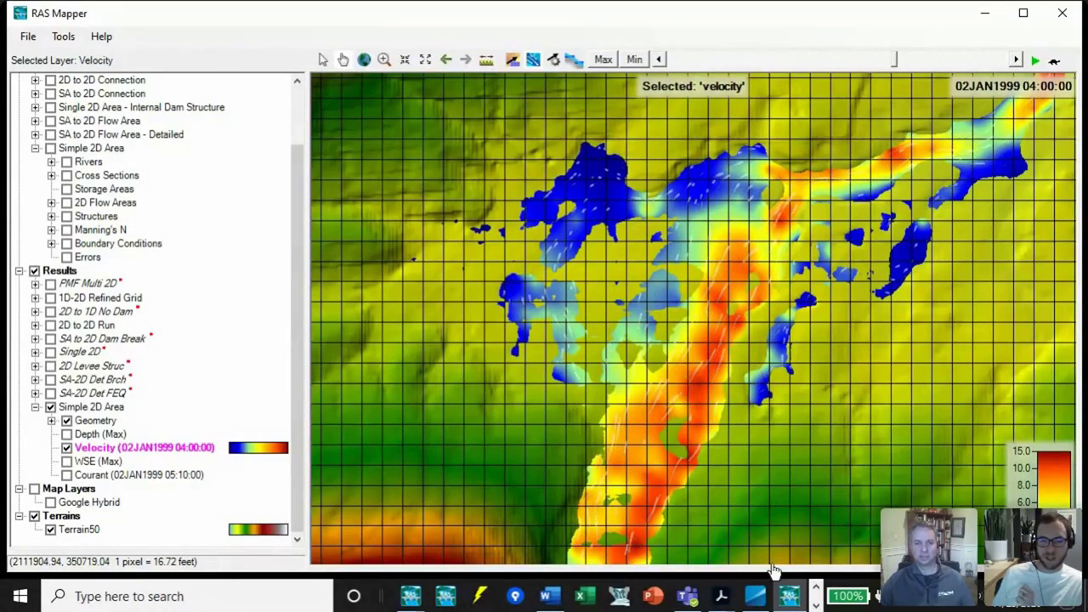
{"action": "left_click", "coordinate": [789, 596]}
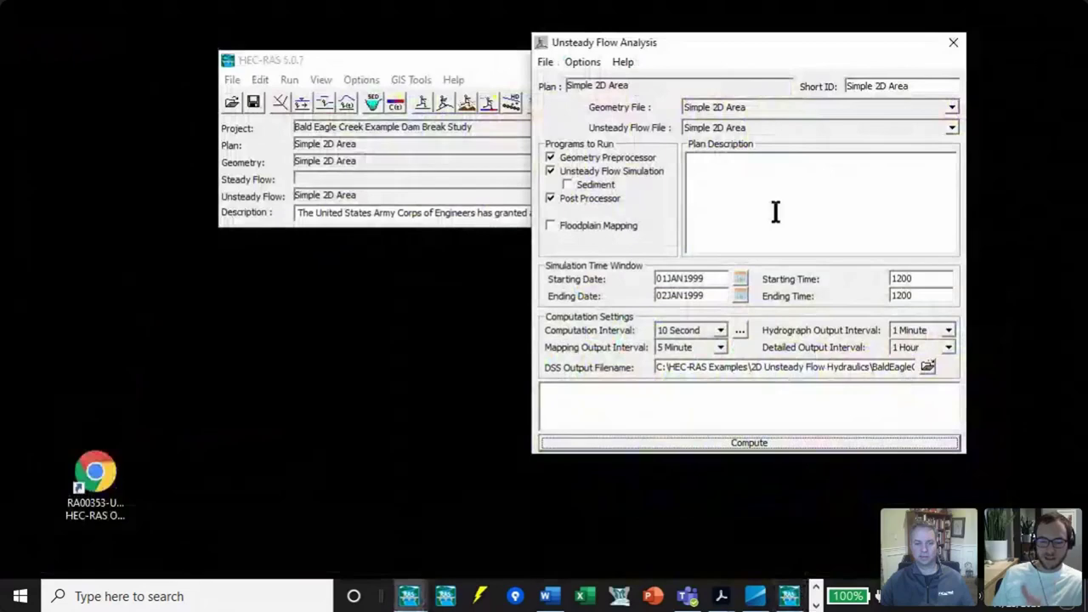
- Delete the Basin Initial Conditions Time in 2D Flow Options, review General settings, and accept
{"action": "left_click", "coordinate": [579, 63]}
{"action": "left_click", "coordinate": [629, 286]}
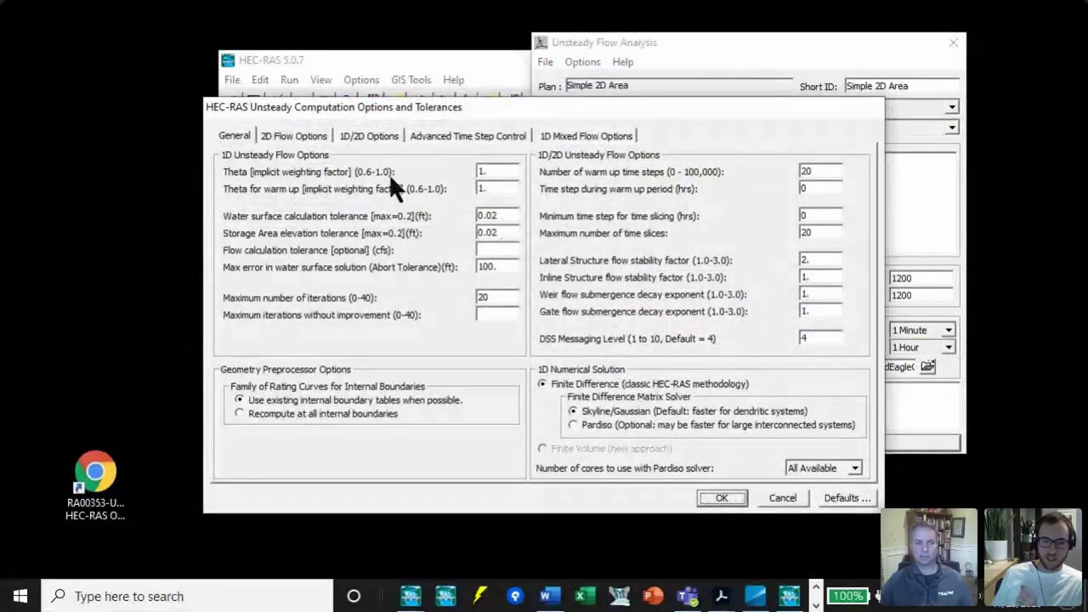
{"action": "left_click", "coordinate": [307, 136]}
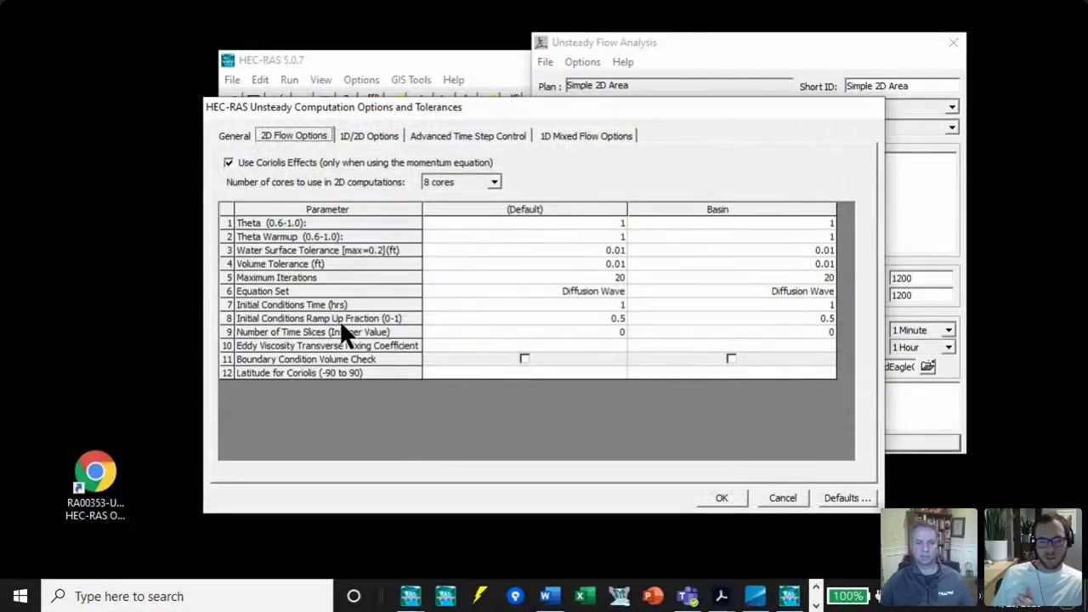
{"action": "left_click", "coordinate": [812, 303]}
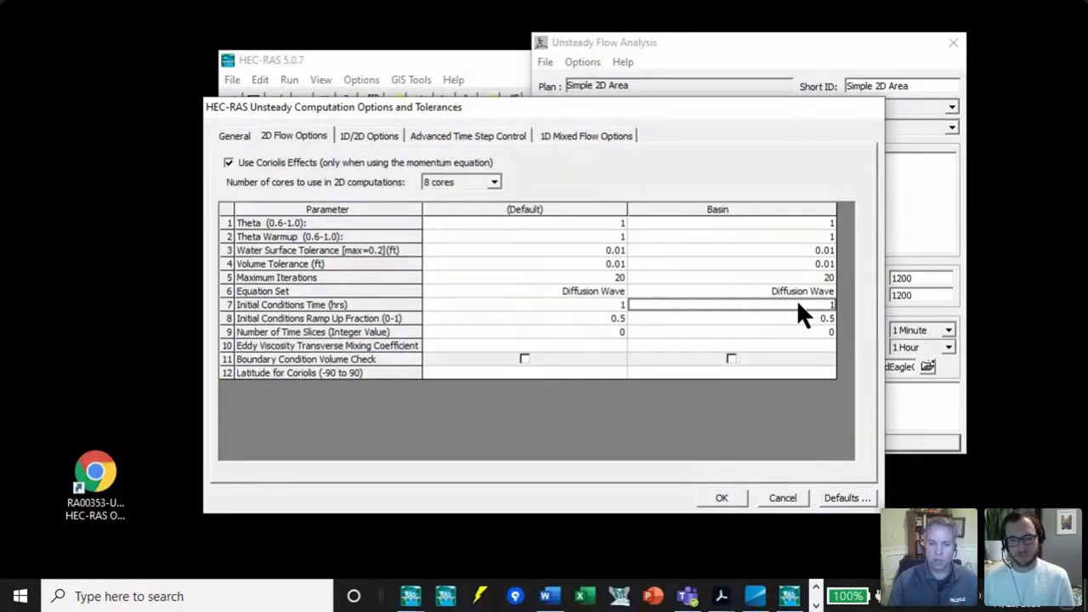
{"action": "key", "text": "BackSpace"}
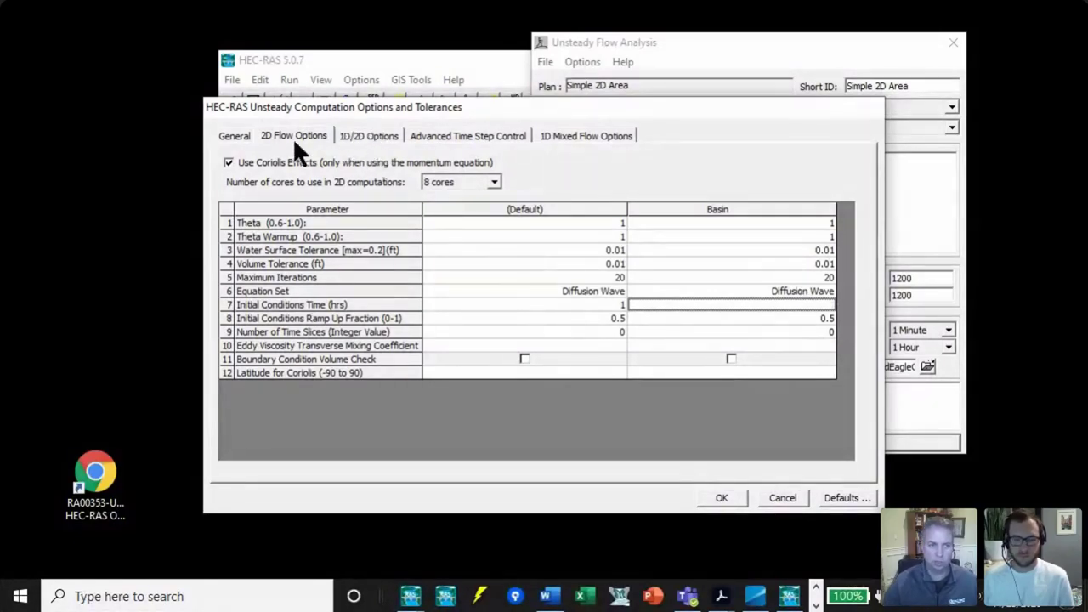
{"action": "left_click", "coordinate": [233, 136]}
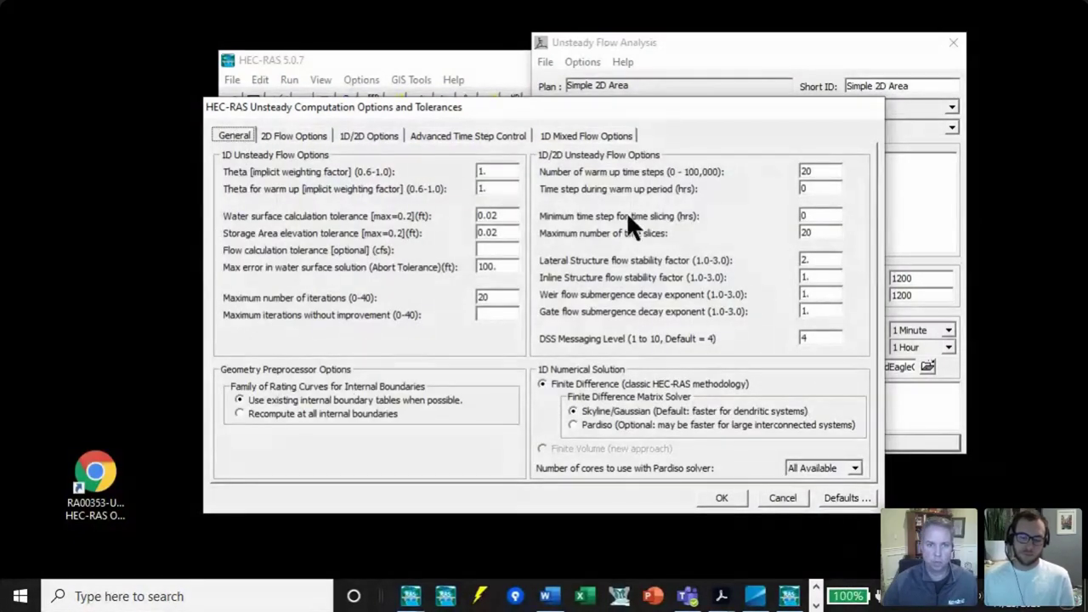
{"action": "left_click", "coordinate": [805, 189]}
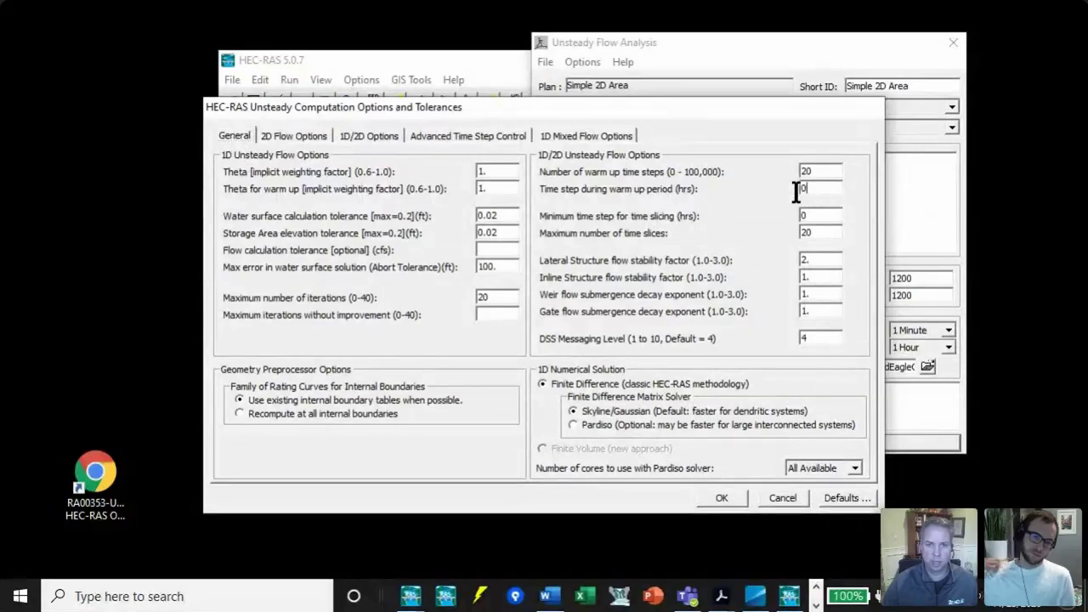
{"action": "left_click", "coordinate": [728, 500]}
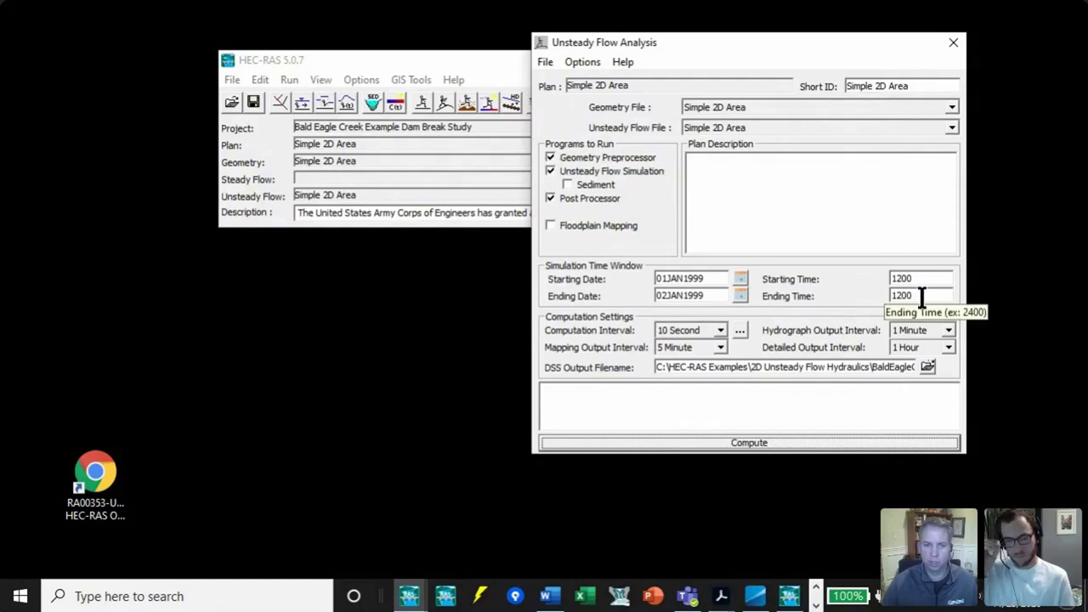
- Change the simulation end to 01JAN1999 at 1600, a four-hour run
{"action": "left_click", "coordinate": [663, 295]}
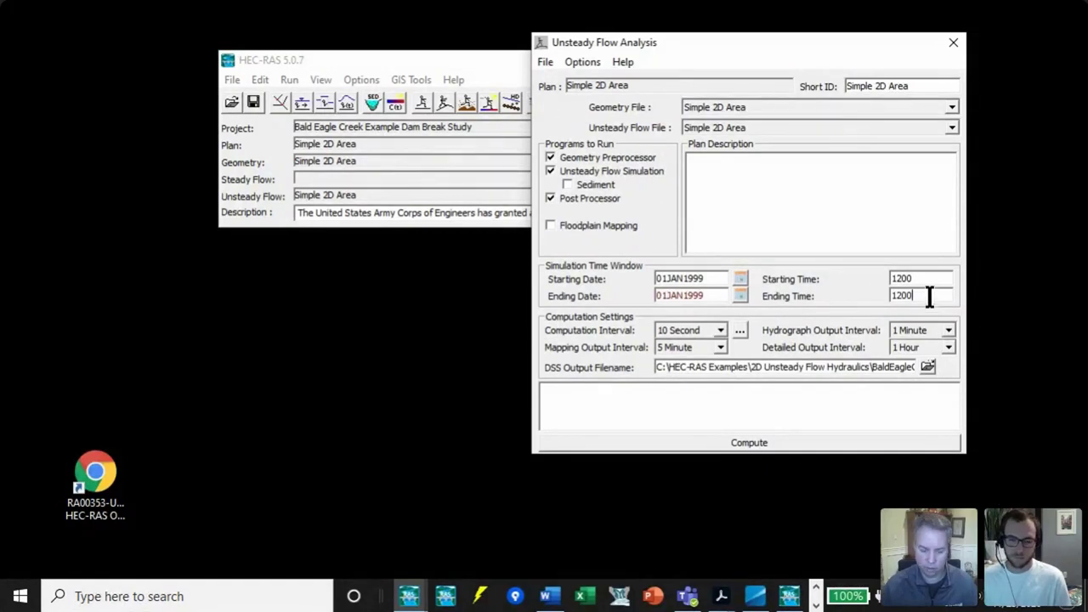
{"action": "key", "text": "BackSpace"}
{"action": "key", "text": "BackSpace"}
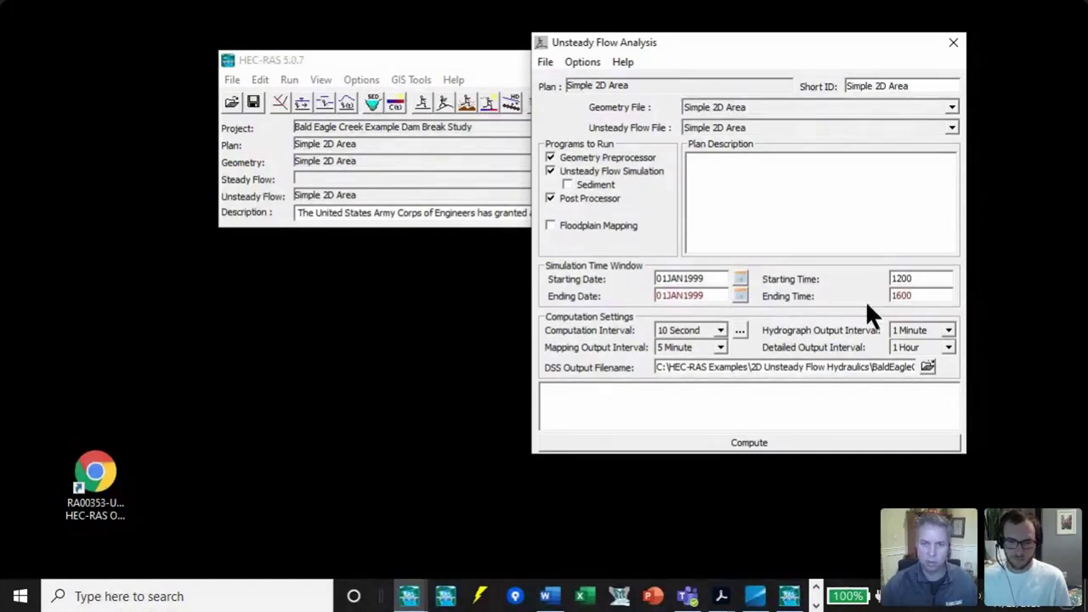
{"action": "left_click", "coordinate": [583, 61]}
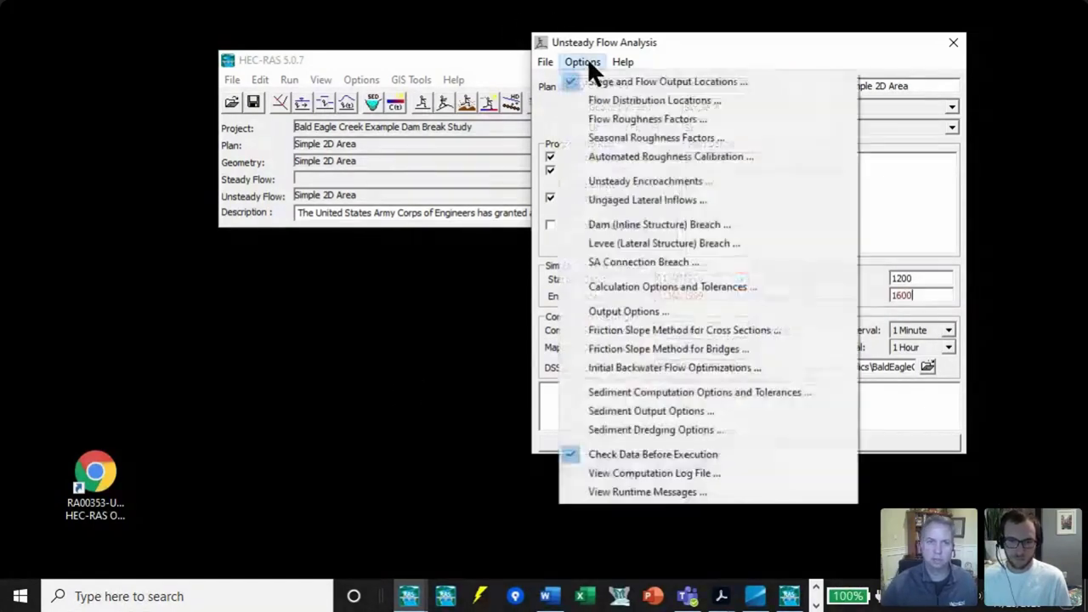
- Set the Basin 2D equation set to Full Momentum and start the unsteady computation
{"action": "left_click", "coordinate": [629, 287]}
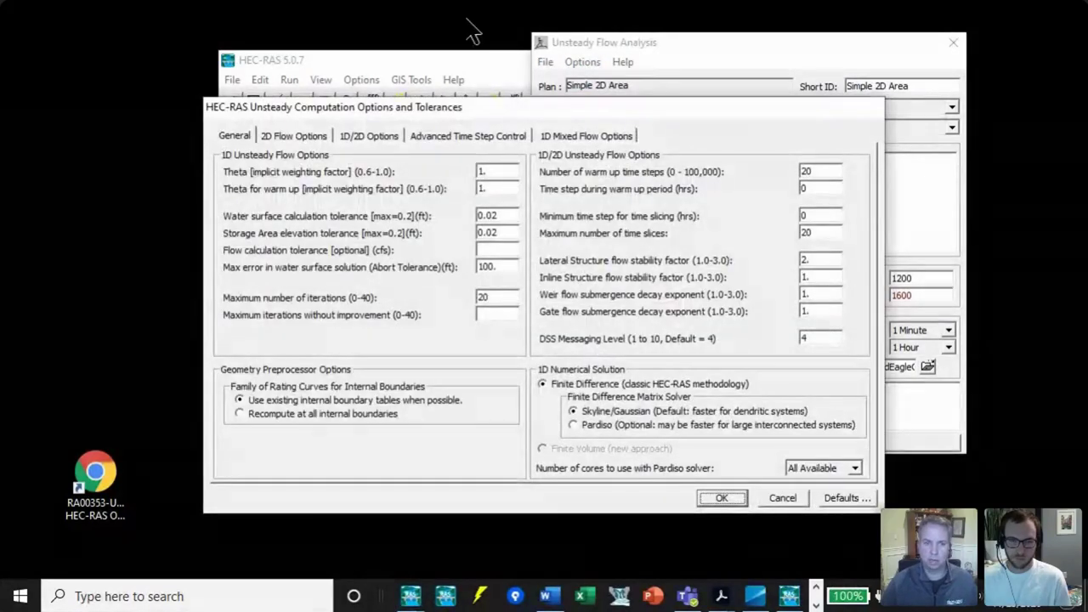
{"action": "left_click", "coordinate": [281, 136]}
{"action": "left_click", "coordinate": [787, 290]}
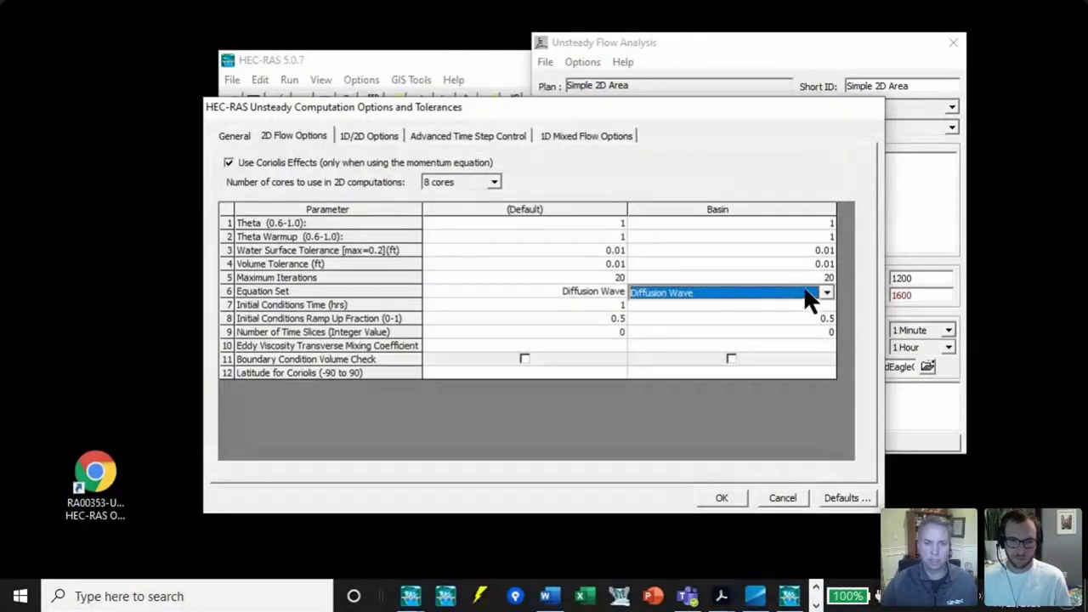
{"action": "left_click", "coordinate": [827, 290]}
{"action": "left_click", "coordinate": [782, 310]}
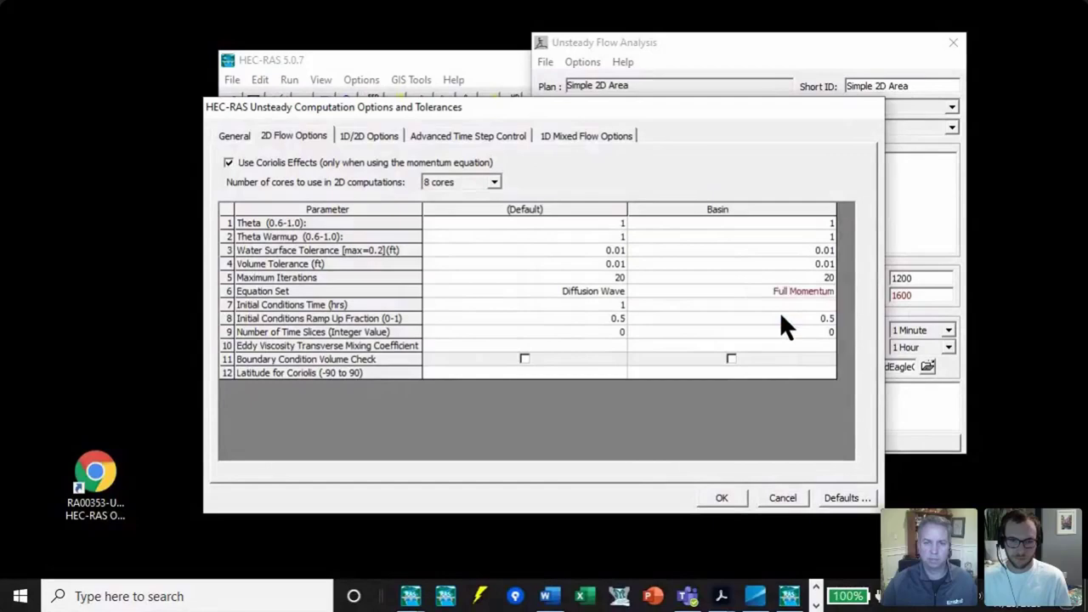
{"action": "left_click", "coordinate": [722, 500]}
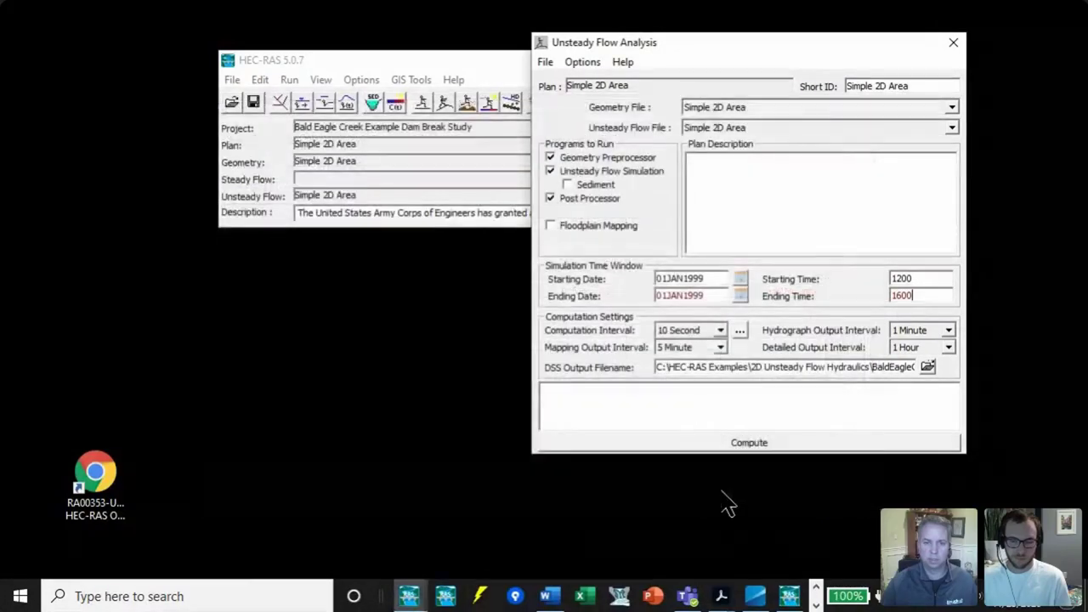
{"action": "left_click", "coordinate": [771, 444]}
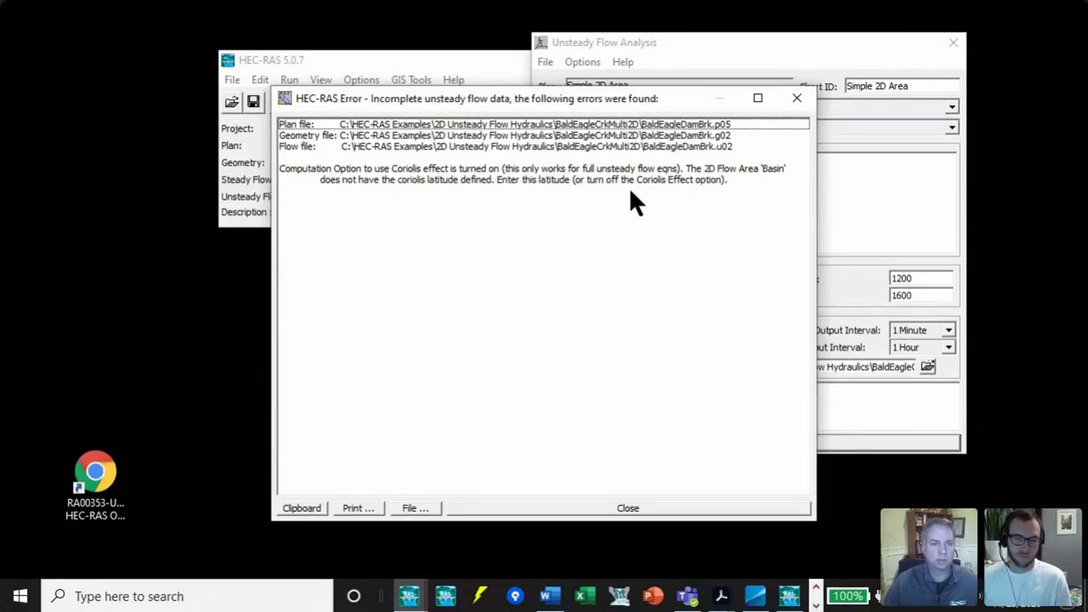
- Dismiss the latitude error and uncheck Use Coriolis Effects in 2D Flow Options
{"action": "left_click", "coordinate": [621, 509]}
{"action": "left_click", "coordinate": [580, 62]}
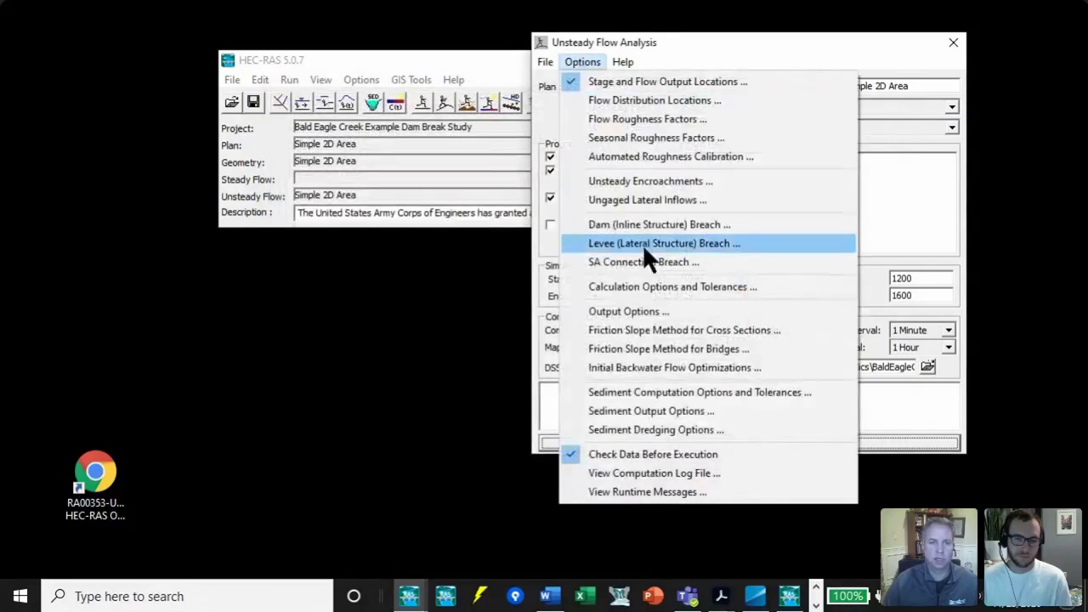
{"action": "left_click", "coordinate": [655, 284]}
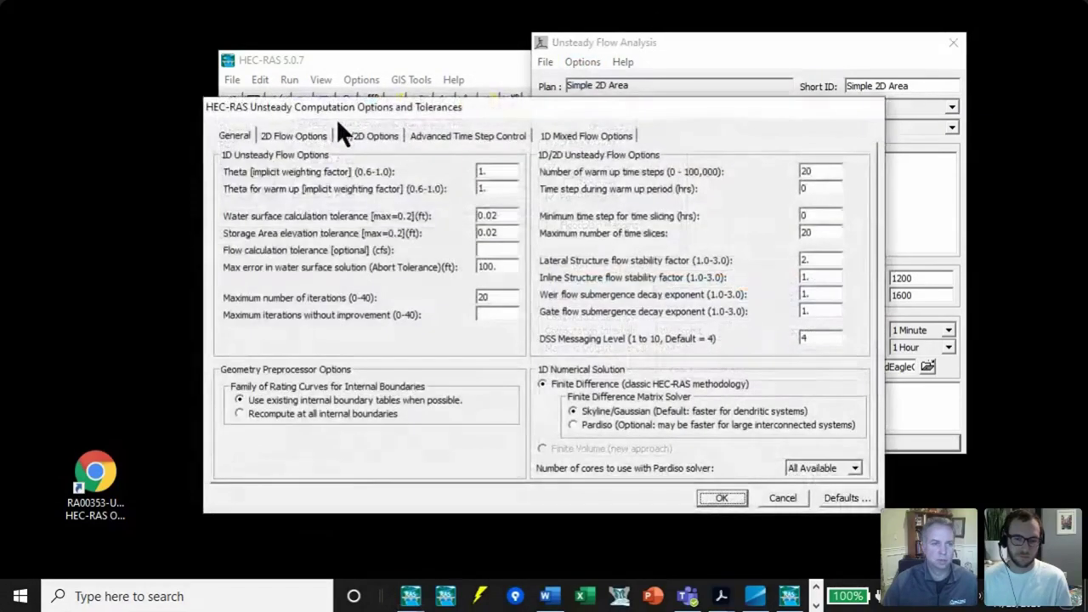
{"action": "left_click", "coordinate": [299, 135]}
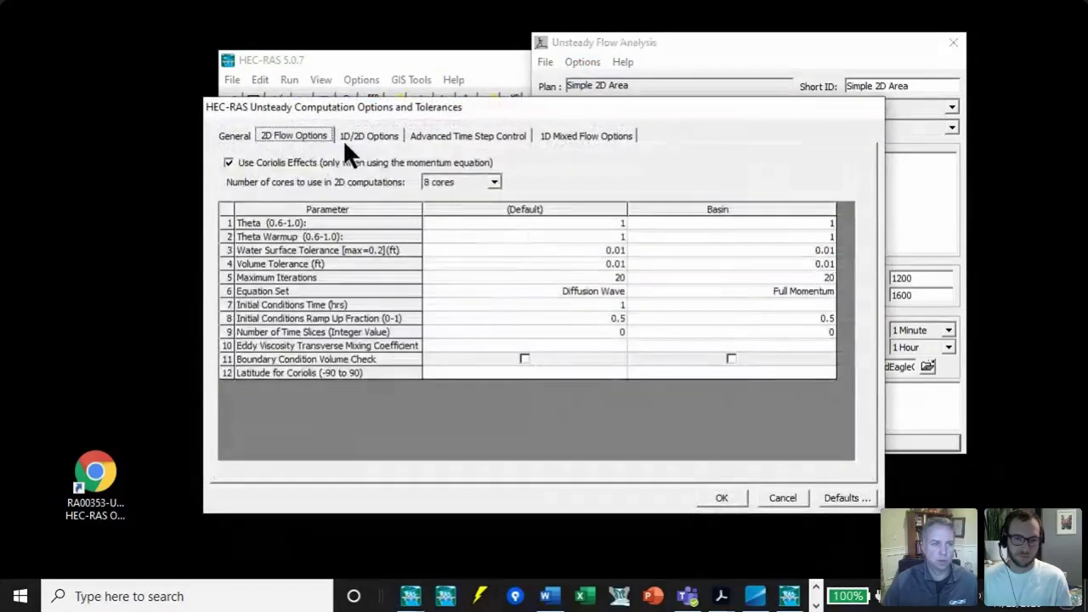
{"action": "left_click", "coordinate": [228, 162]}
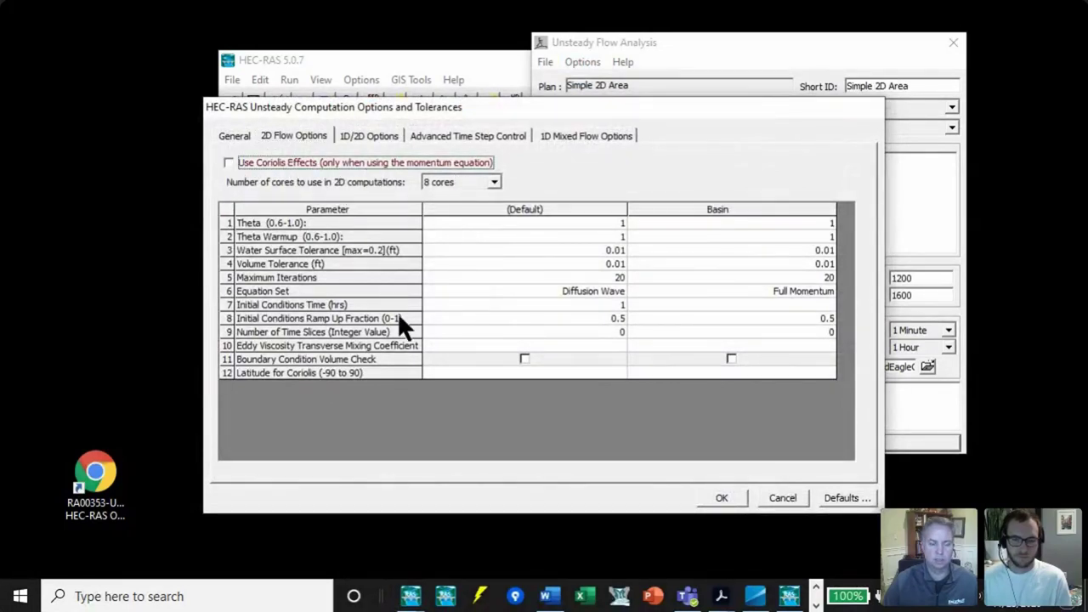
{"action": "left_click", "coordinate": [724, 499]}
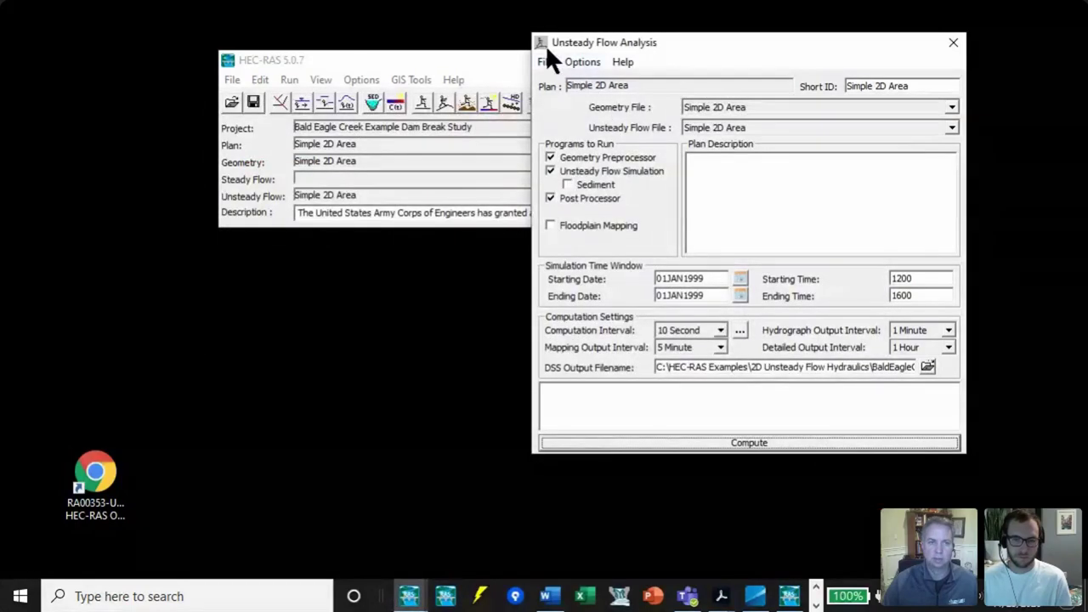
{"action": "left_click", "coordinate": [547, 61]}
{"action": "left_click", "coordinate": [754, 280]}
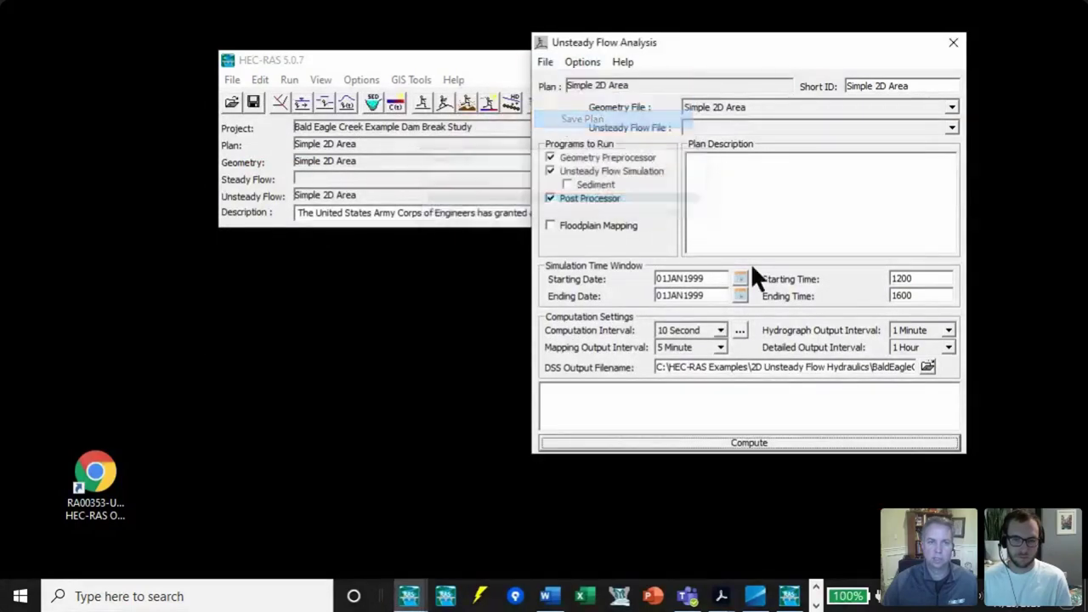
- Compute the four-hour Full Momentum plan and close the Finished Computations report
{"action": "left_click", "coordinate": [793, 442]}
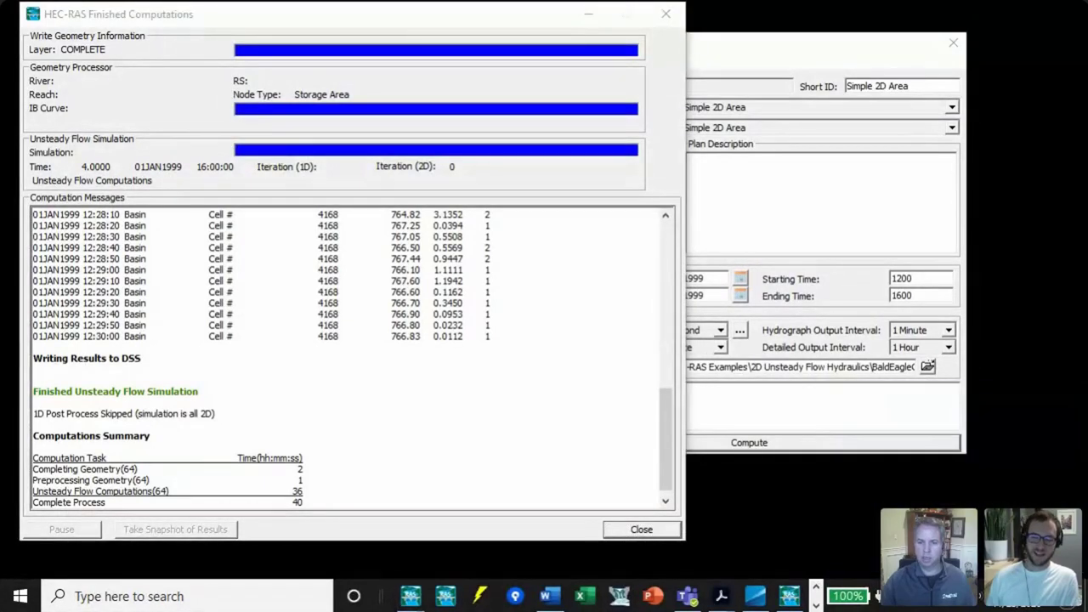
{"action": "left_click", "coordinate": [655, 534]}
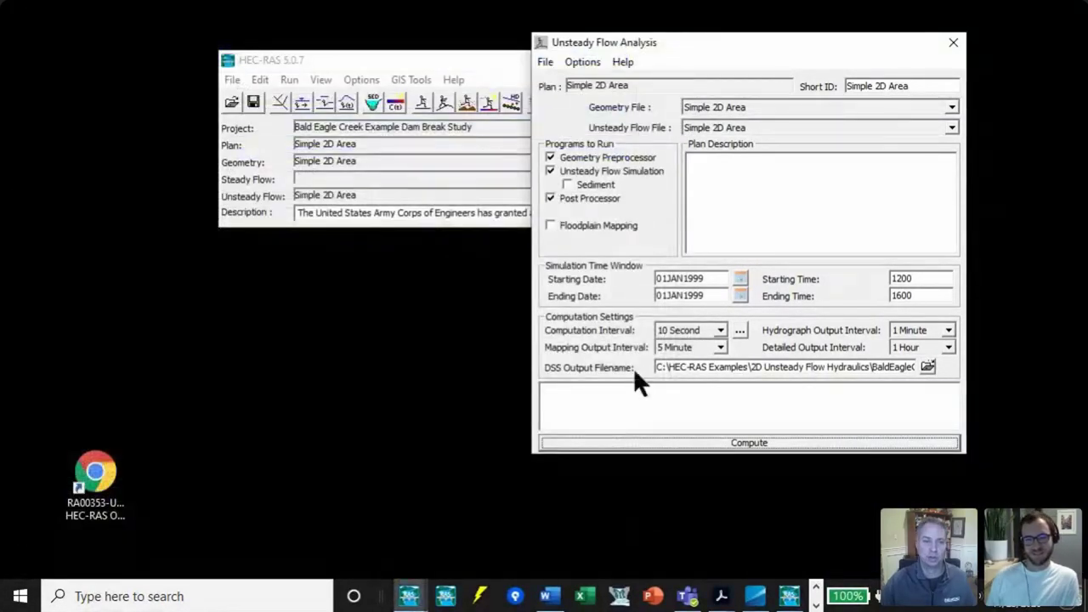
- Bring the main HEC-RAS window forward and launch RAS Mapper
{"action": "left_click", "coordinate": [419, 53]}
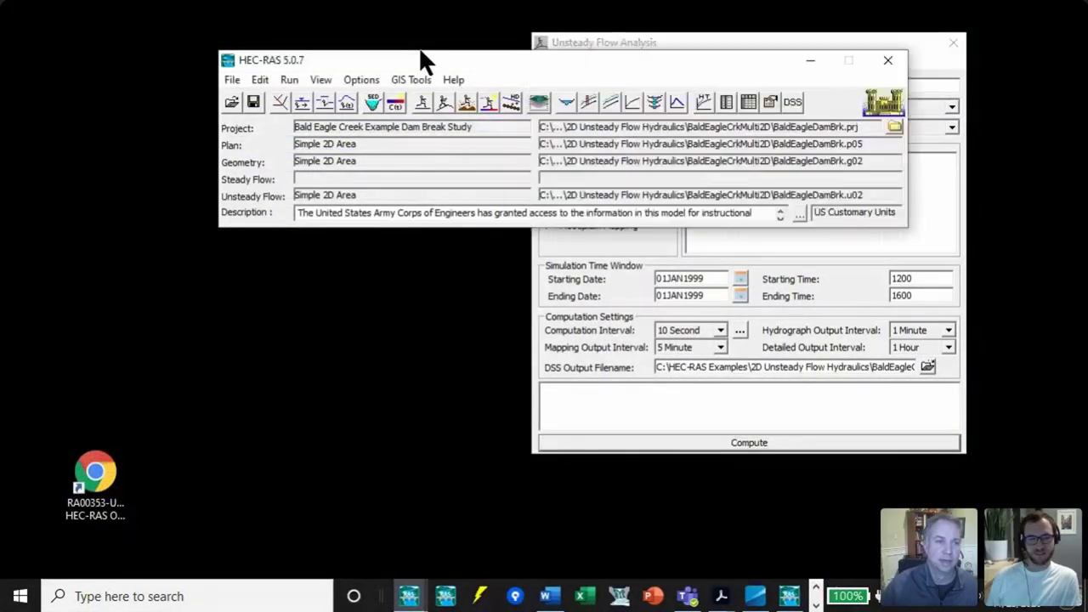
{"action": "left_click", "coordinate": [541, 101]}
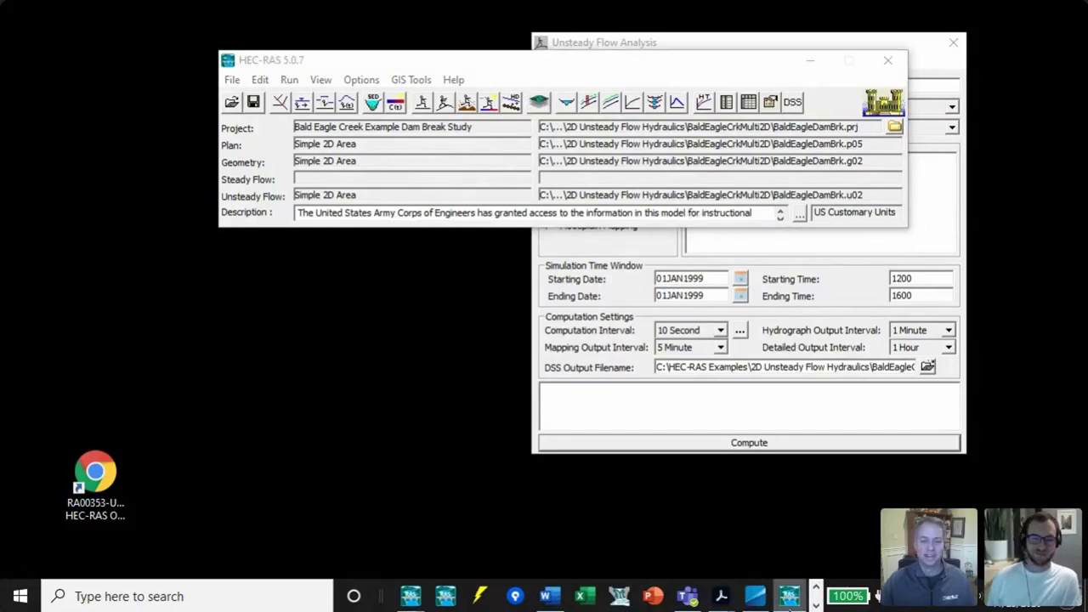
- Replay velocity results from 12:00 through 16:00, then zoom into the main flooded channel
{"action": "scroll", "coordinate": [488, 175], "scroll_direction": "down", "scroll_amount": 1}
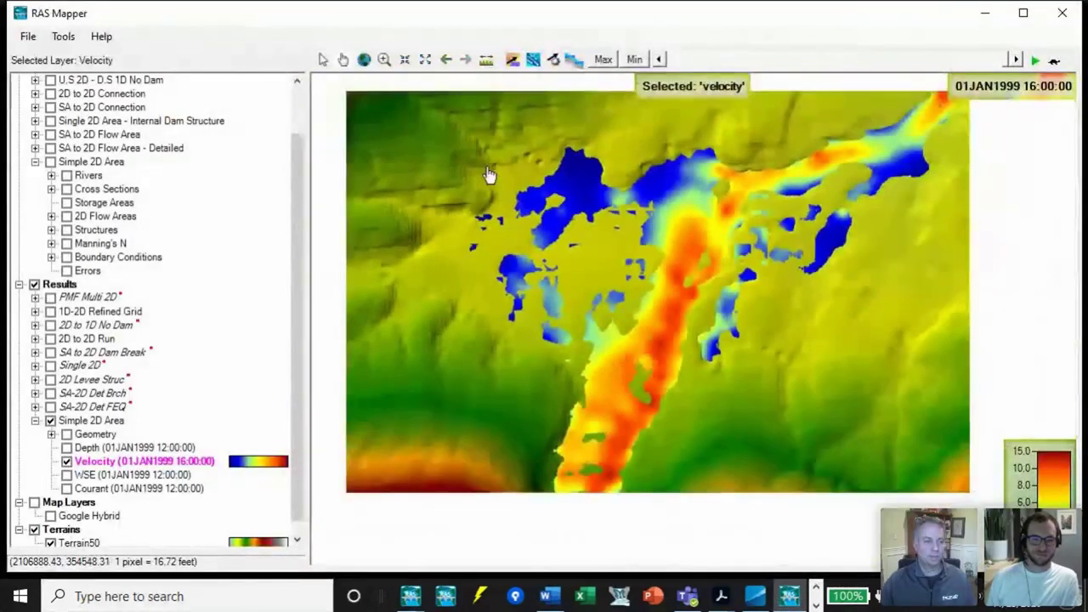
{"action": "scroll", "coordinate": [517, 344], "scroll_direction": "down", "scroll_amount": 1}
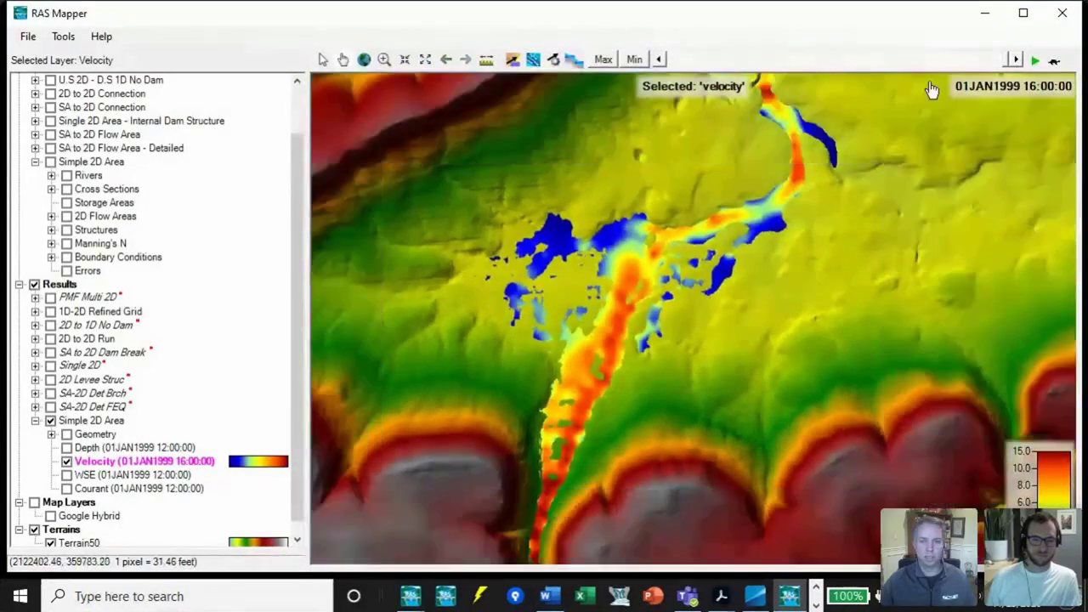
{"action": "left_click_drag", "start_coordinate": [1003, 57], "coordinate": [673, 46]}
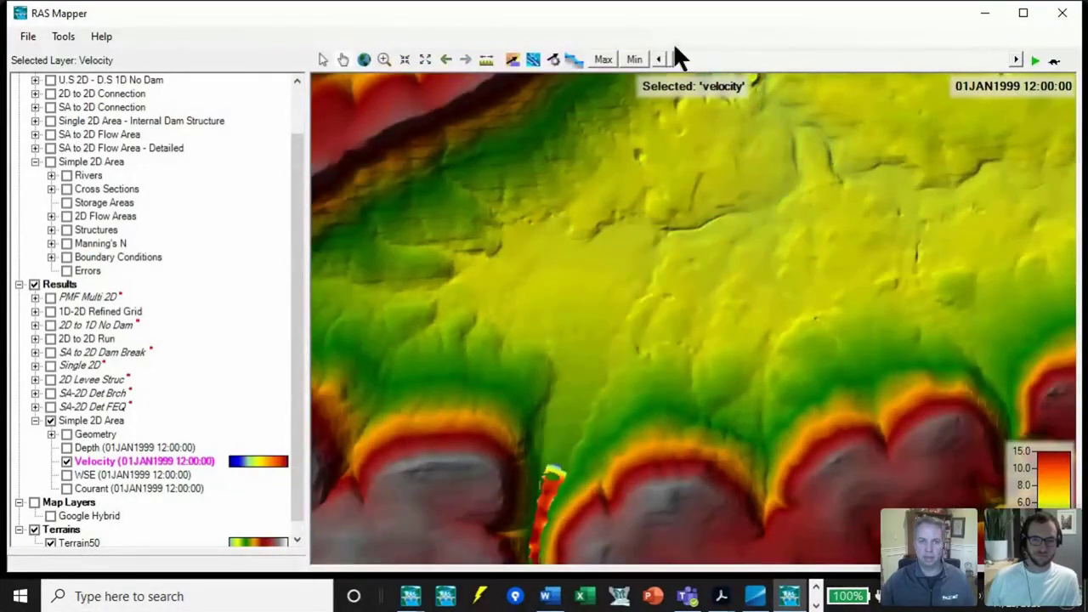
{"action": "left_click", "coordinate": [1016, 60]}
{"action": "left_click", "coordinate": [1016, 59]}
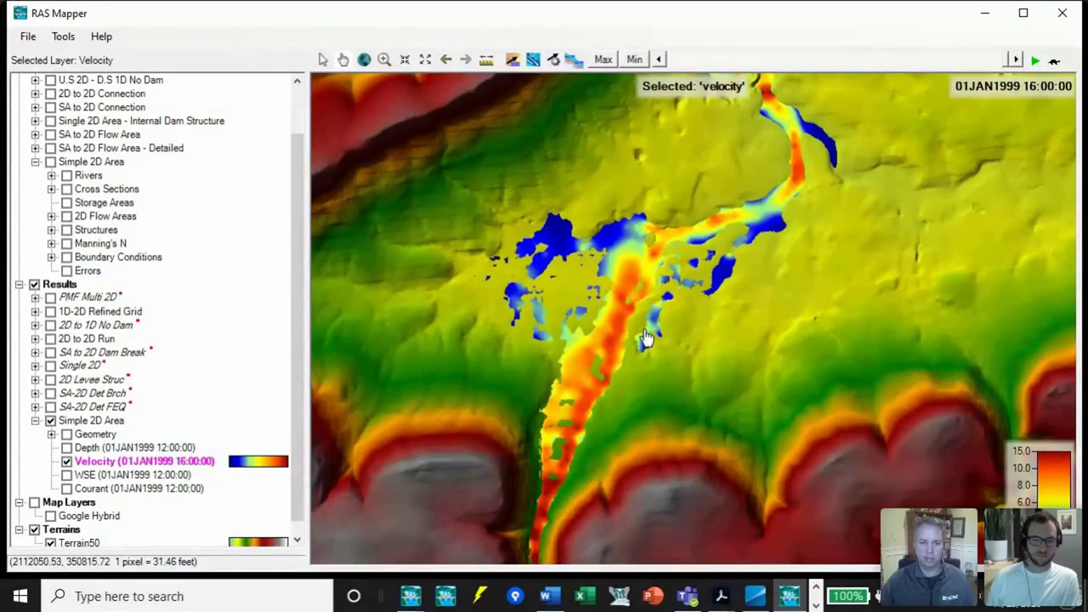
{"action": "scroll", "coordinate": [642, 334], "scroll_direction": "down", "scroll_amount": 2}
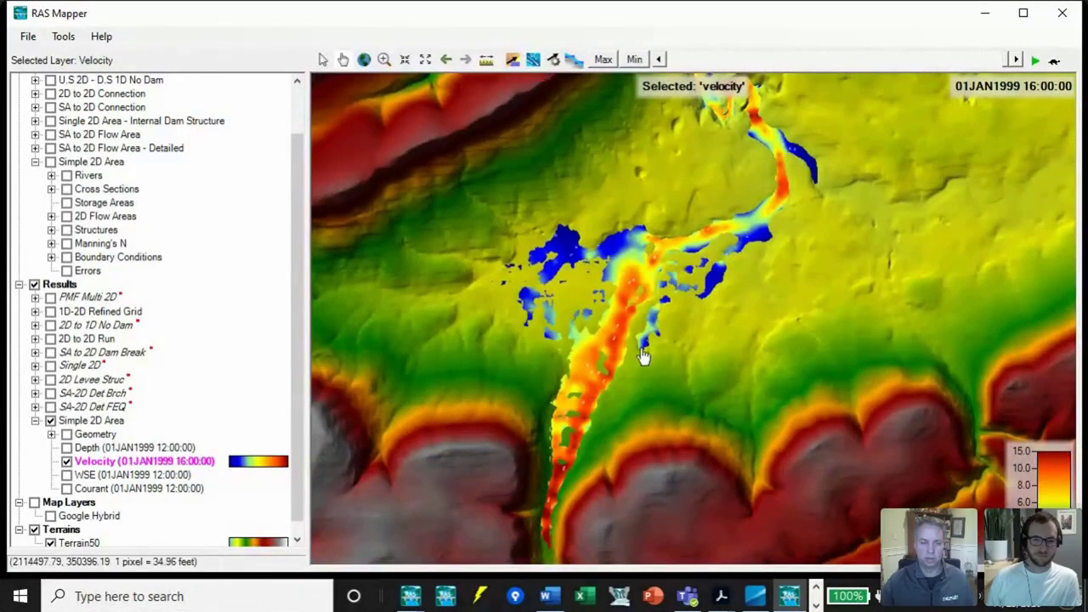
{"action": "scroll", "coordinate": [555, 239], "scroll_direction": "up", "scroll_amount": 3}
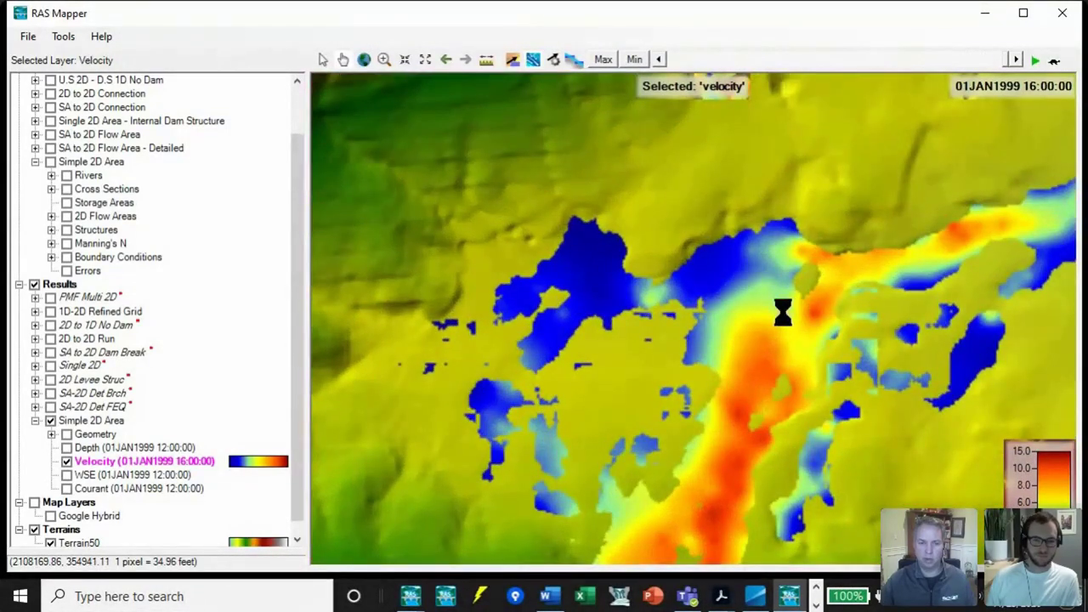
{"action": "scroll", "coordinate": [814, 311], "scroll_direction": "up", "scroll_amount": 3}
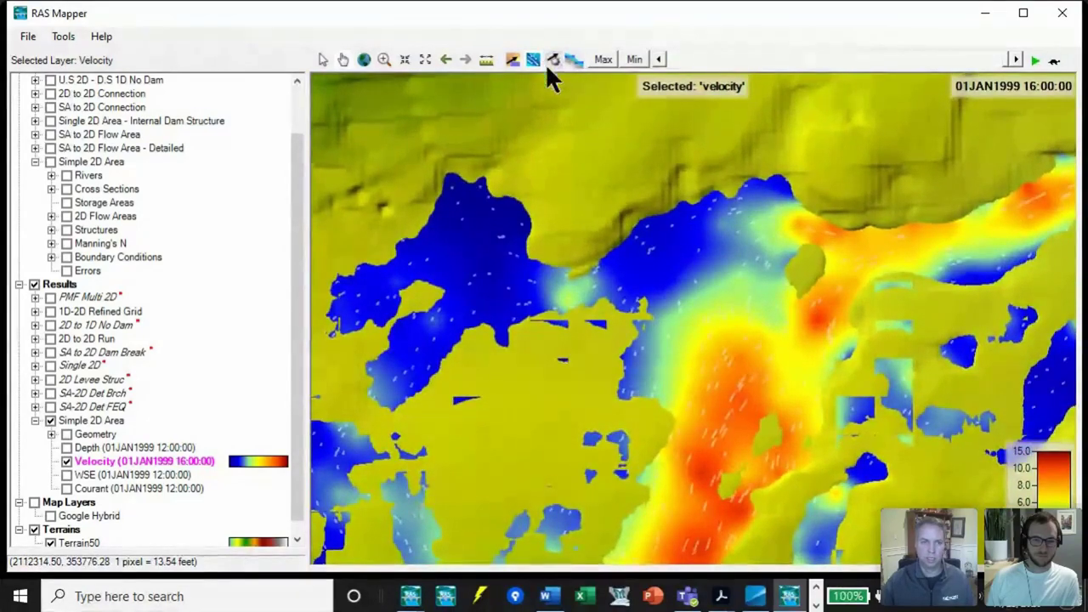
{"action": "left_click", "coordinate": [554, 60]}
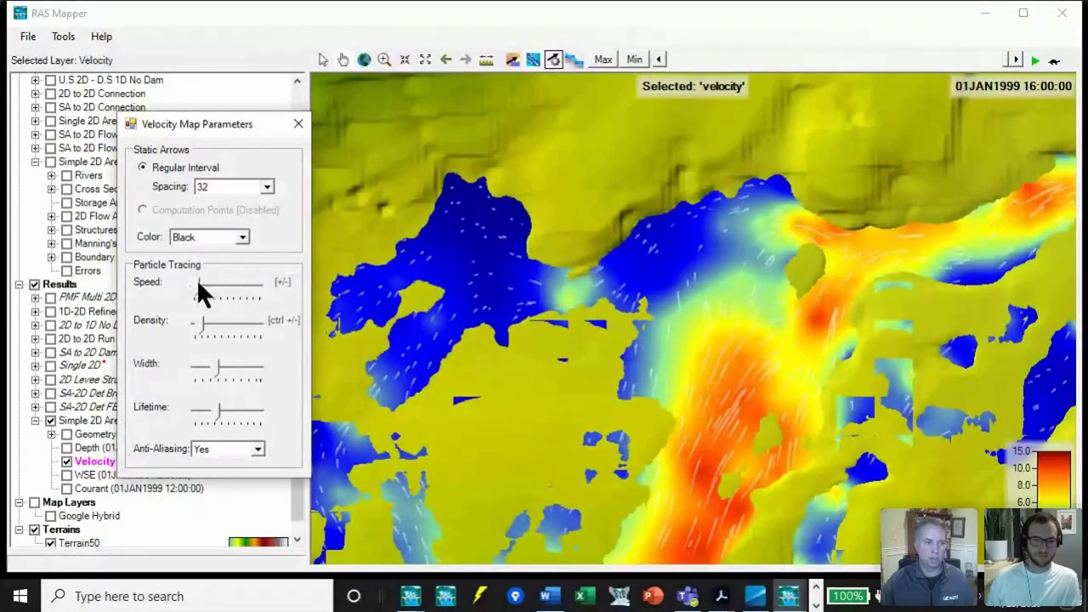
- Increase the Particle Tracing Speed and close the Velocity Map Parameters
{"action": "left_click_drag", "start_coordinate": [197, 279], "coordinate": [206, 281]}
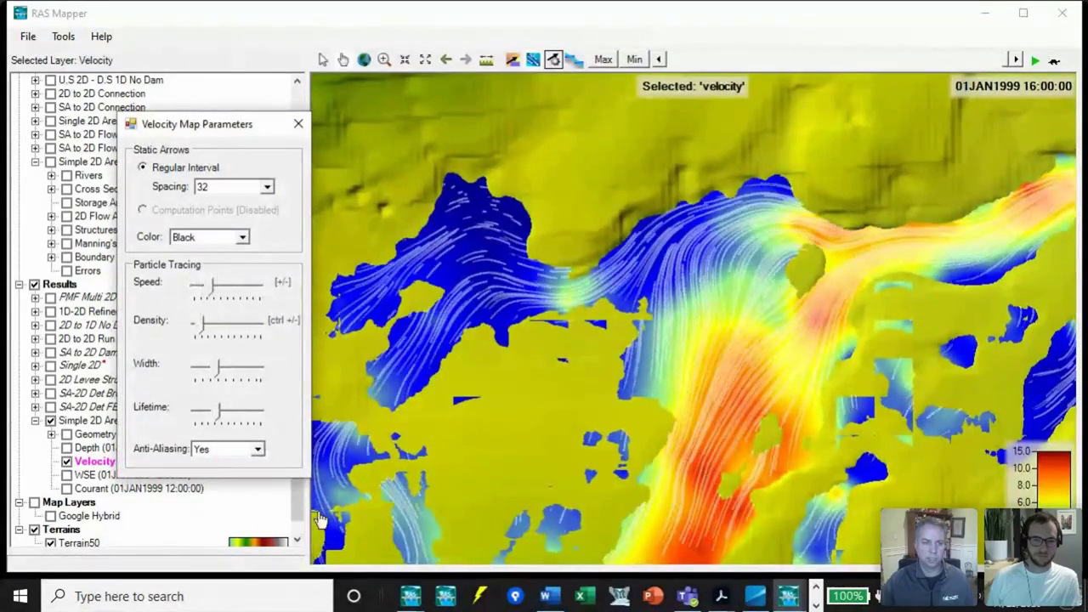
{"action": "left_click", "coordinate": [298, 125]}
{"action": "scroll", "coordinate": [629, 374], "scroll_direction": "down", "scroll_amount": 3}
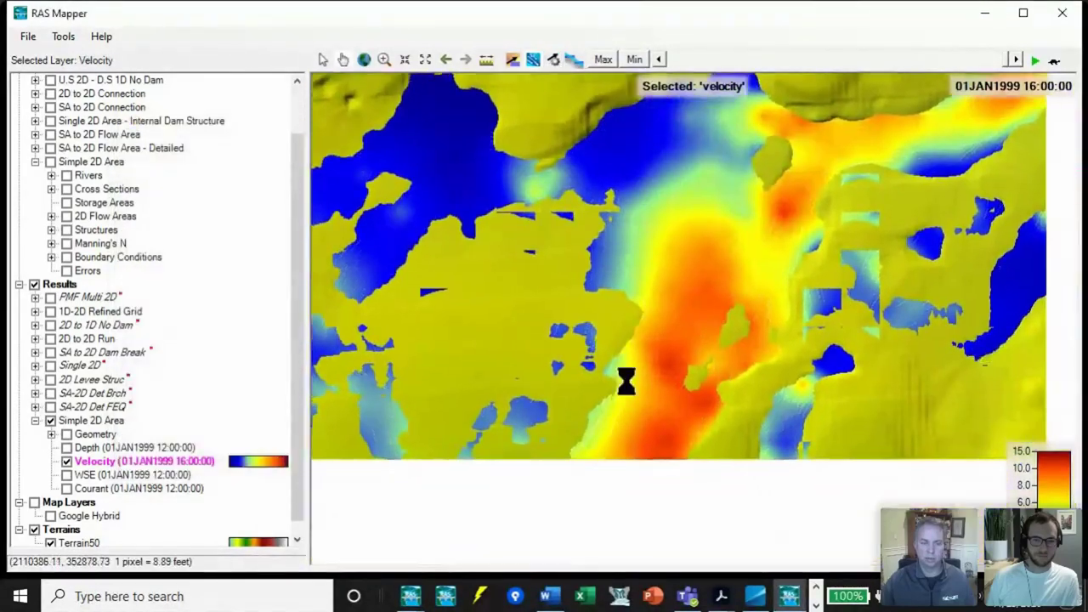
{"action": "scroll", "coordinate": [681, 416], "scroll_direction": "down", "scroll_amount": 3}
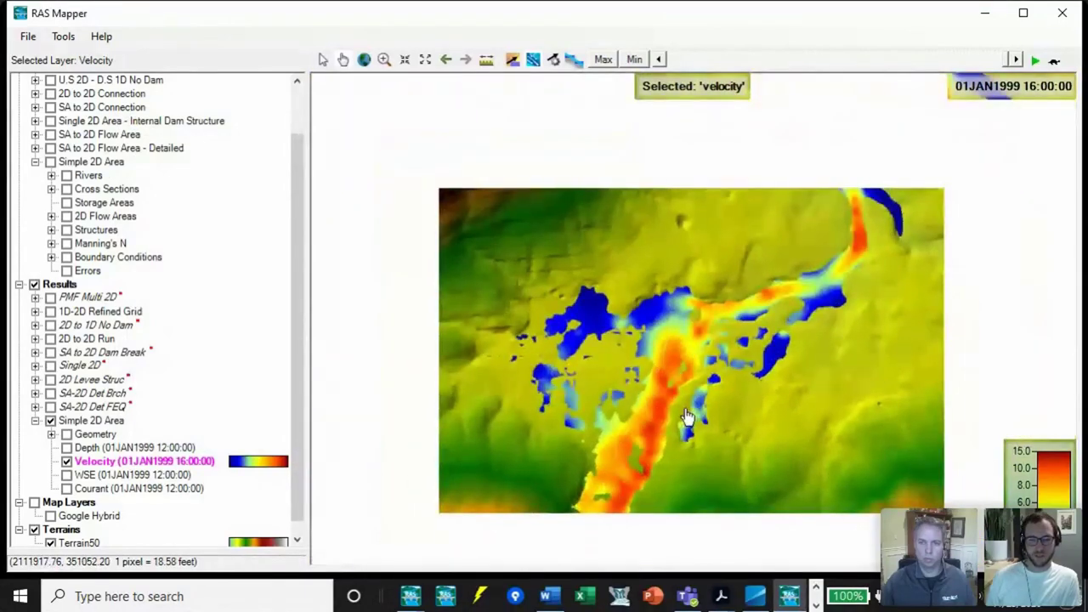
{"action": "scroll", "coordinate": [834, 348], "scroll_direction": "down", "scroll_amount": 1}
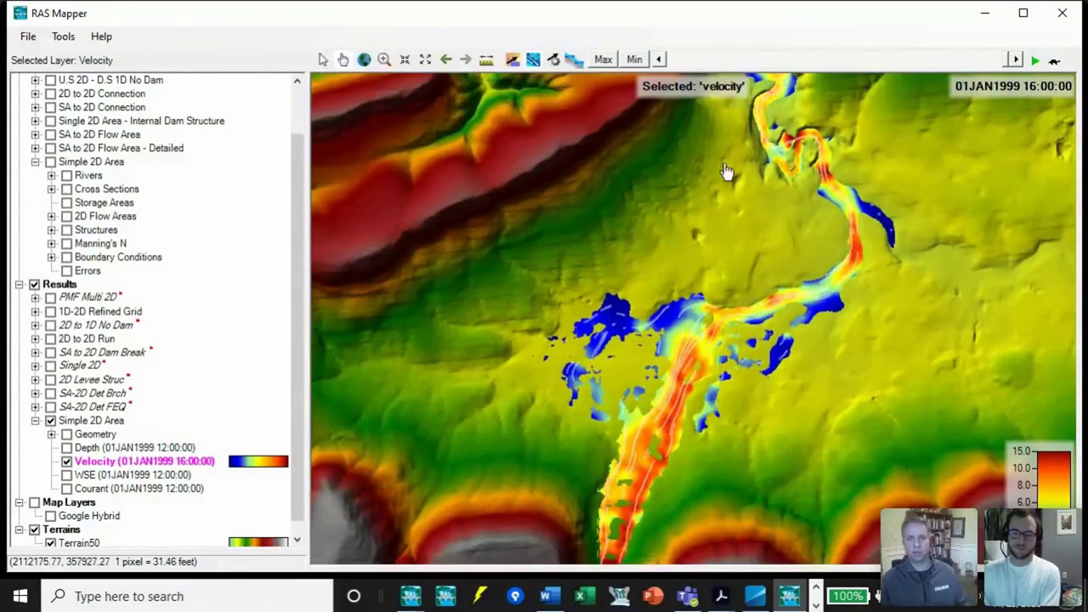
- Pan north along the river to review flow paths, then minimize RAS Mapper
{"action": "left_click_drag", "start_coordinate": [728, 175], "coordinate": [657, 357]}
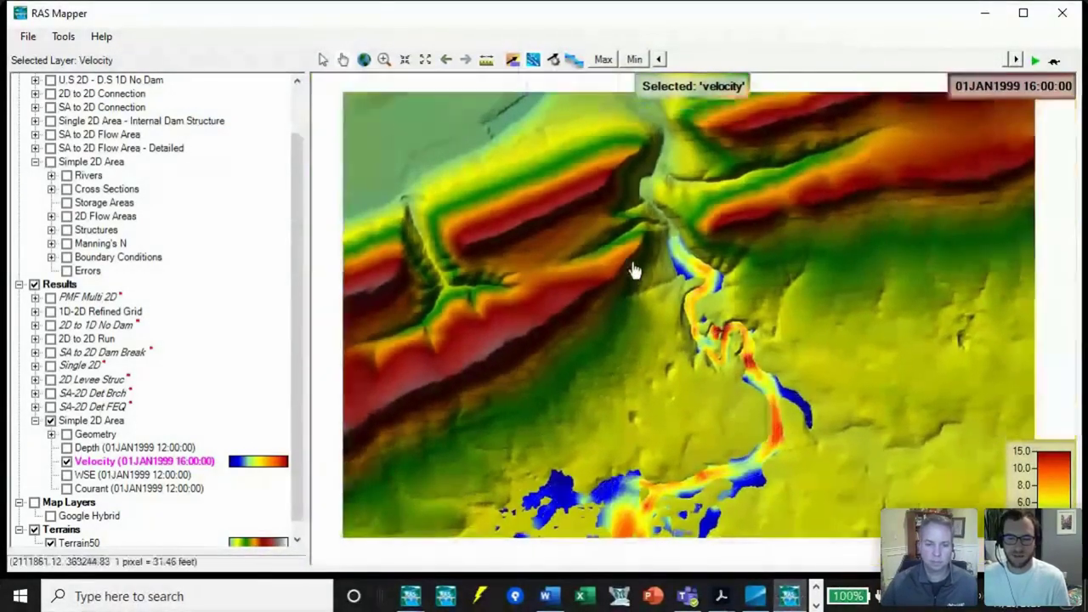
{"action": "scroll", "coordinate": [648, 560], "scroll_direction": "up", "scroll_amount": 2}
{"action": "scroll", "coordinate": [648, 559], "scroll_direction": "up", "scroll_amount": 2}
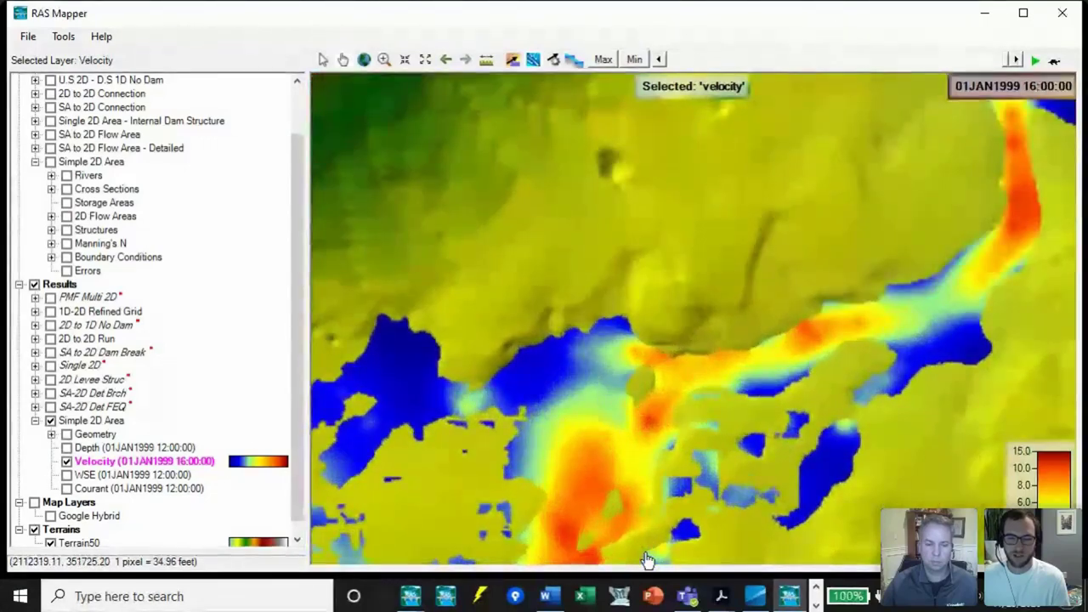
{"action": "mouse_move", "coordinate": [791, 603]}
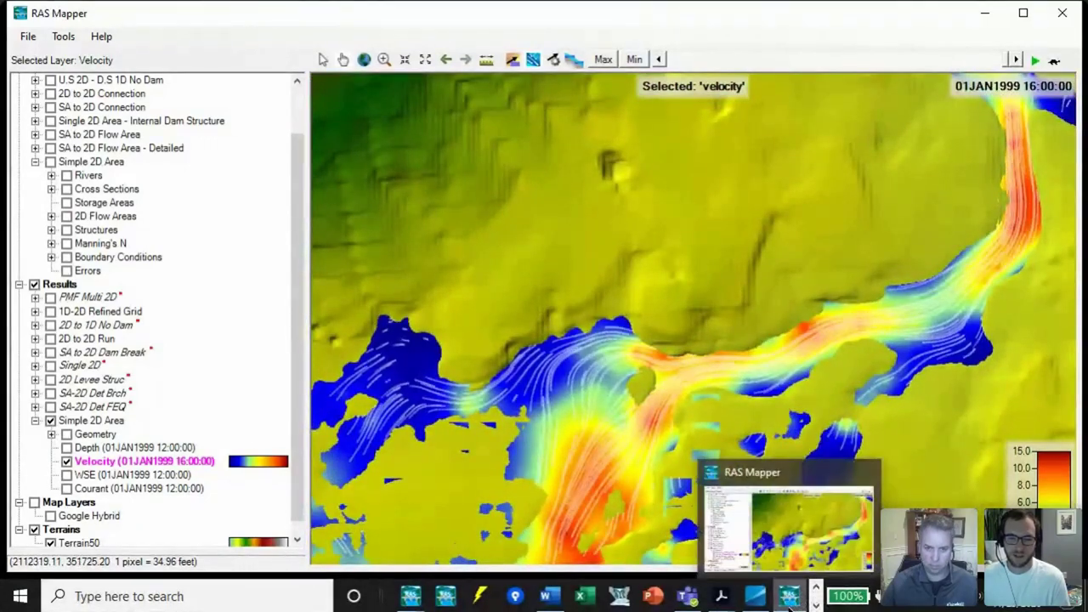
{"action": "left_click", "coordinate": [791, 599]}
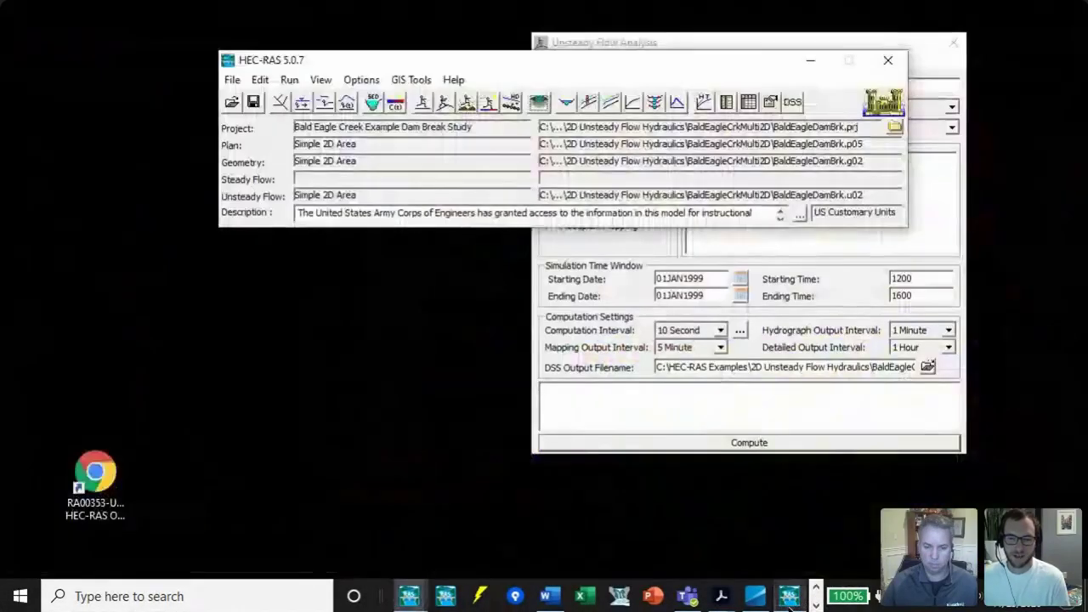